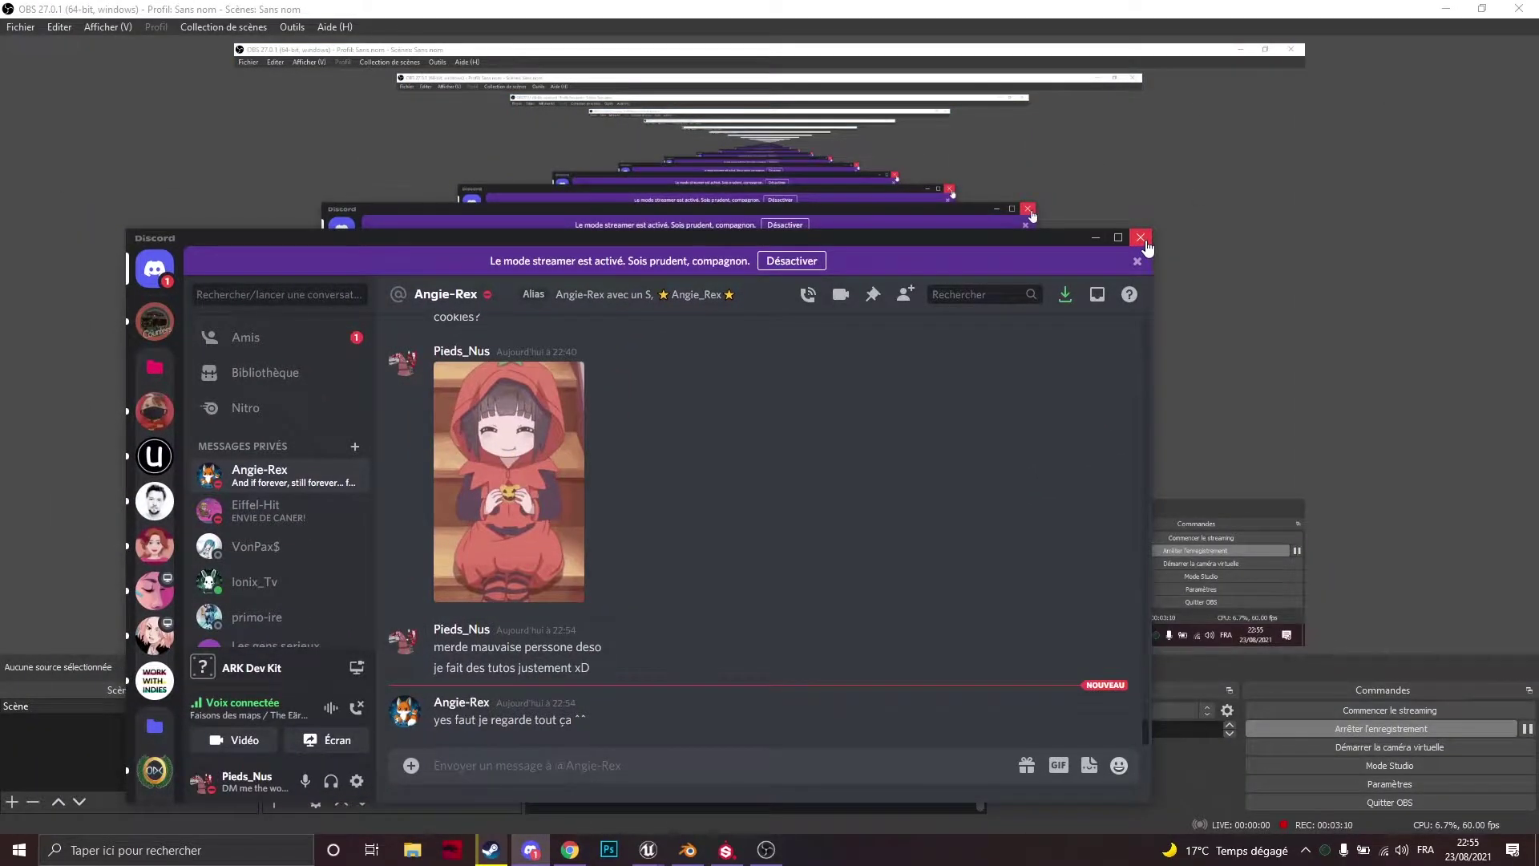
# - Close Discord, minimize OBS and the browser, and switch to the ARK Dev Kit
pyautogui.click(1141, 239)
pyautogui.click(1450, 8)
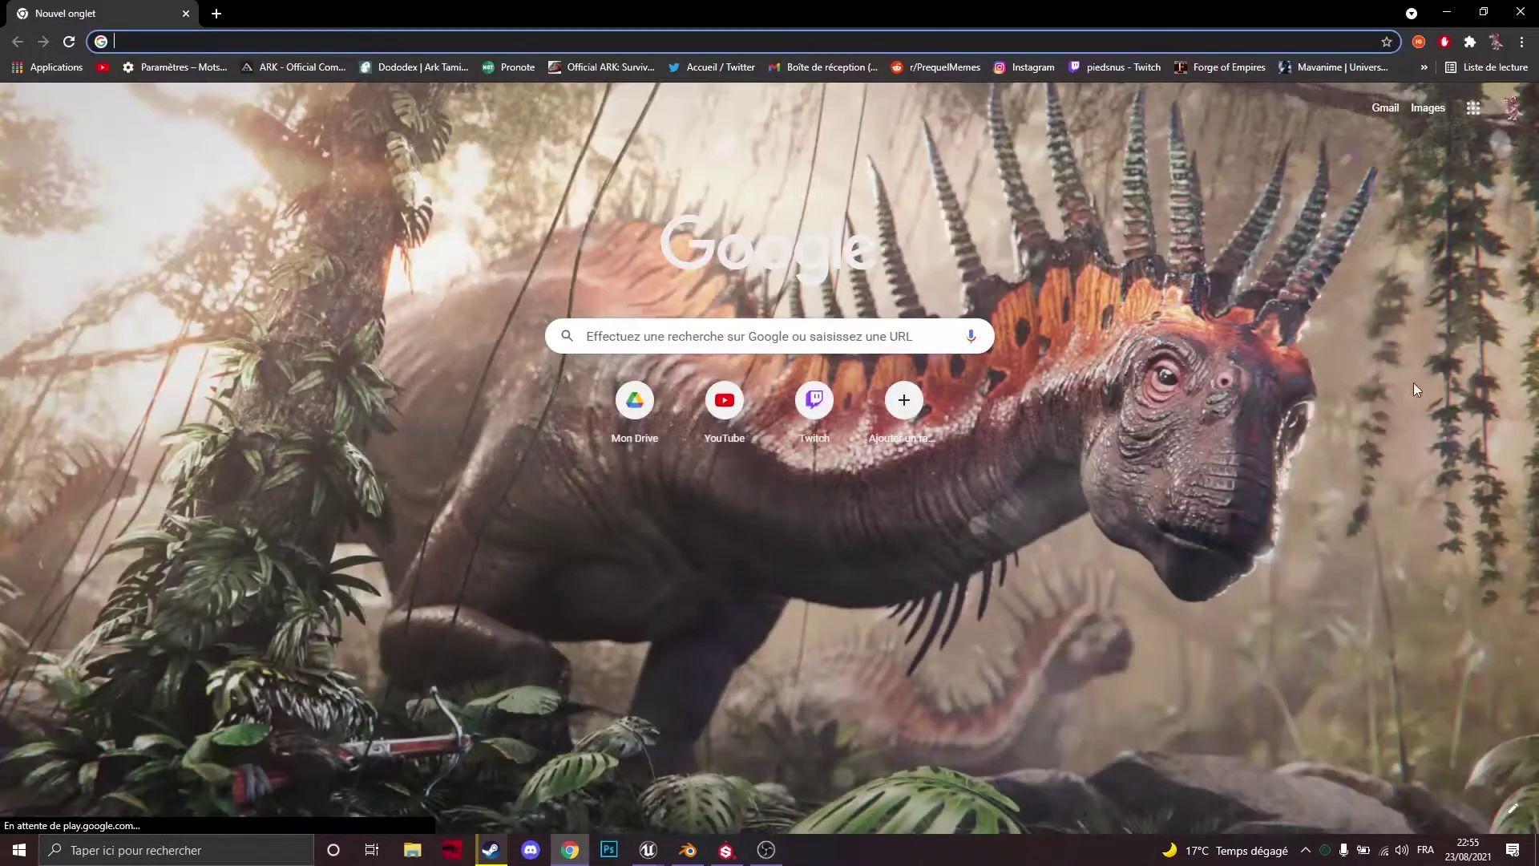
pyautogui.click(1451, 11)
pyautogui.click(1230, 545)
pyautogui.moveTo(1216, 546); pyautogui.dragTo(974, 451, button='right')
pyautogui.press('d')
pyautogui.press('d')
pyautogui.hotkey('alt', 'shift')
pyautogui.moveTo(1195, 578)
pyautogui.mouseDown(button='right')
pyautogui.moveTo(1195, 635)
pyautogui.moveTo(1195, 574)
pyautogui.moveTo(1303, 574)
pyautogui.moveTo(1212, 574)
pyautogui.mouseUp(button='right')
# - Show the list of levels and resize the surrounding panels to give it more room
pyautogui.moveTo(444, 491); pyautogui.dragTo(444, 457)
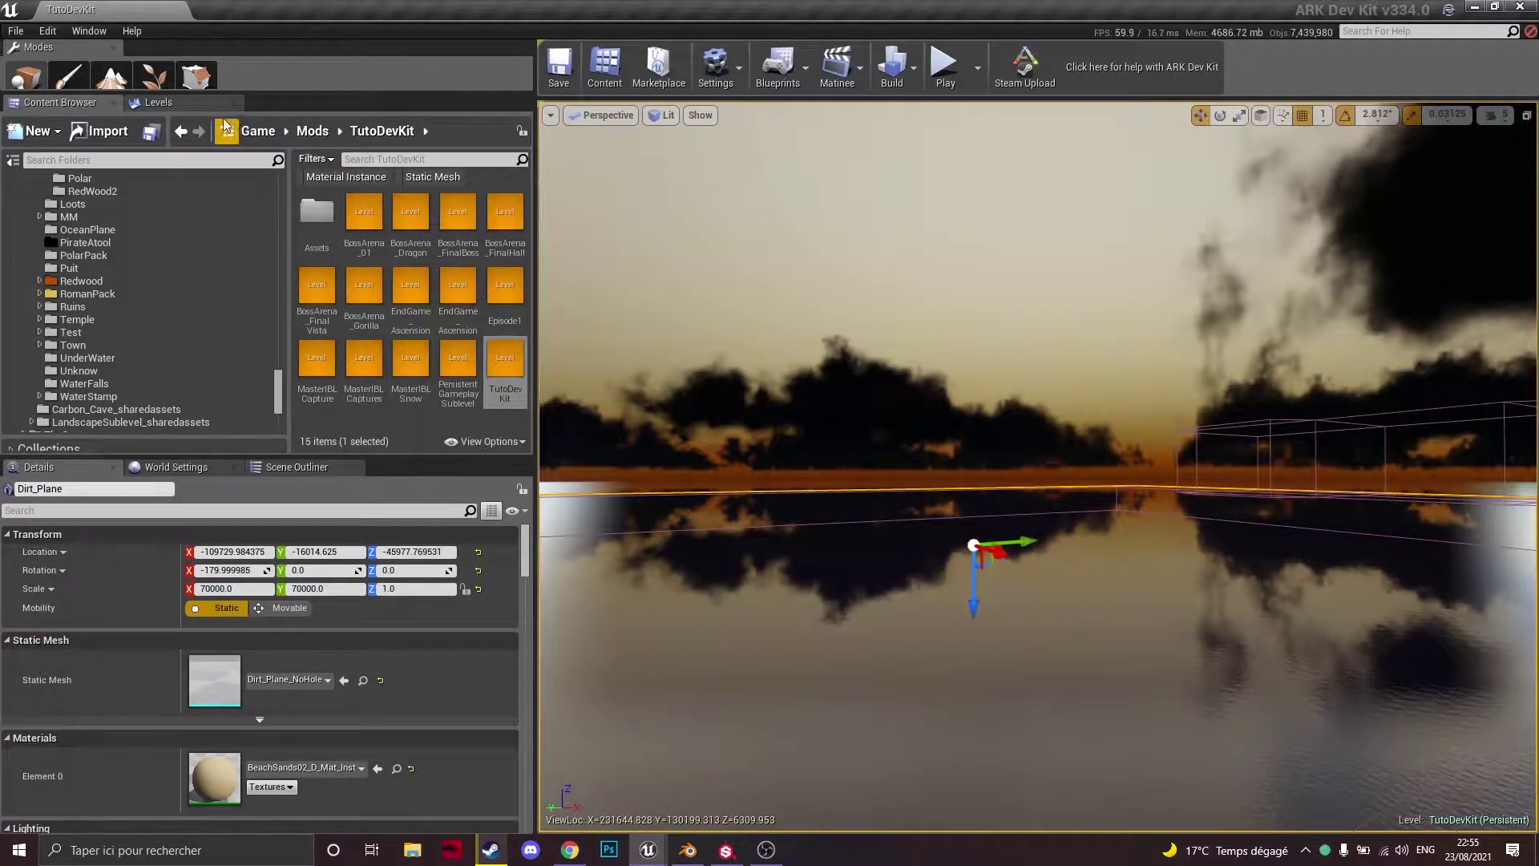
pyautogui.click(157, 103)
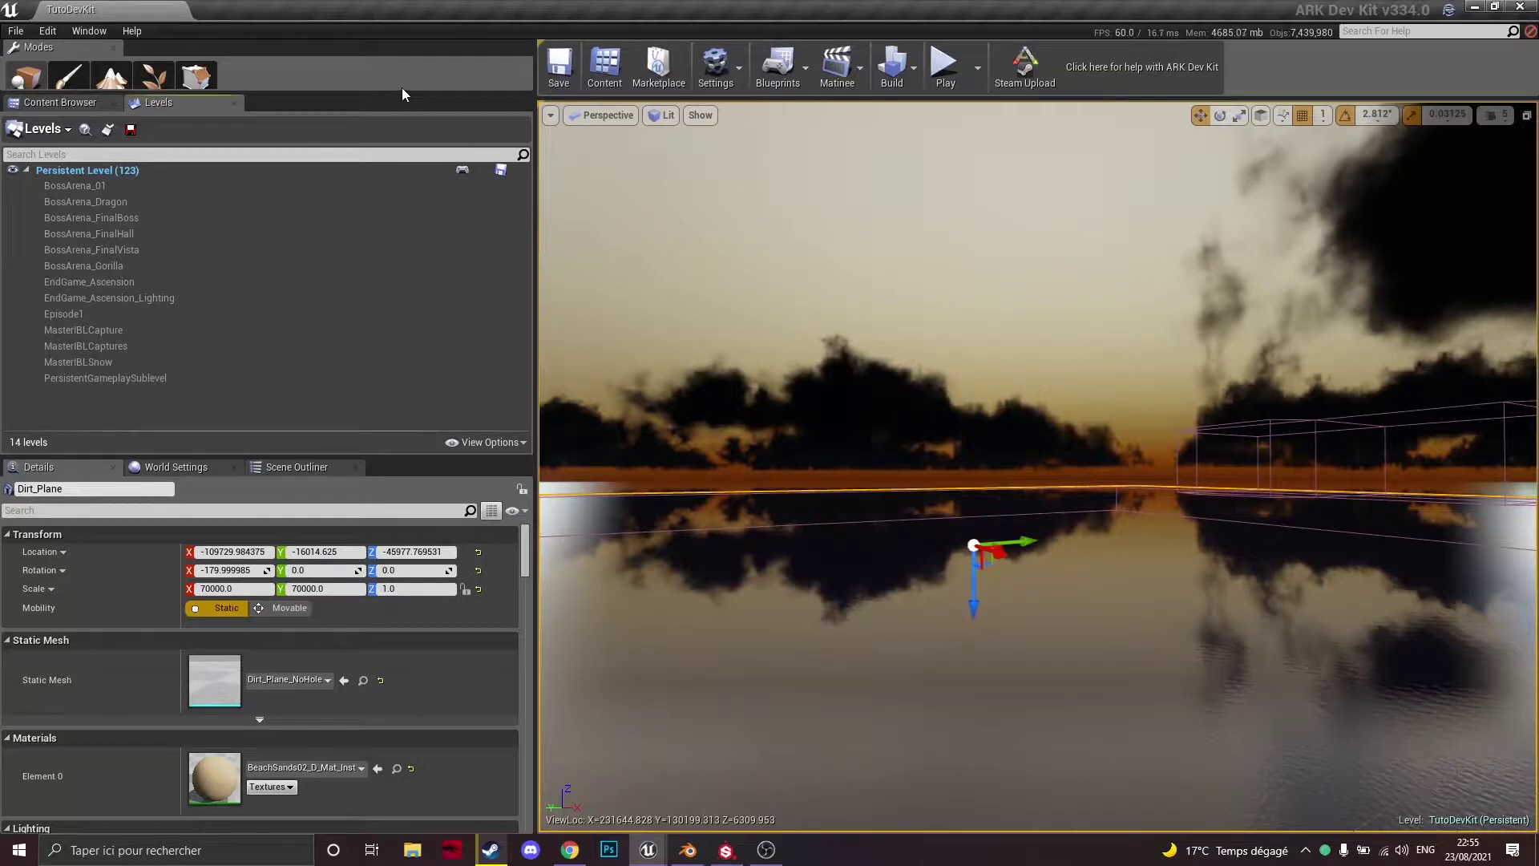
pyautogui.moveTo(402, 90); pyautogui.dragTo(402, 246)
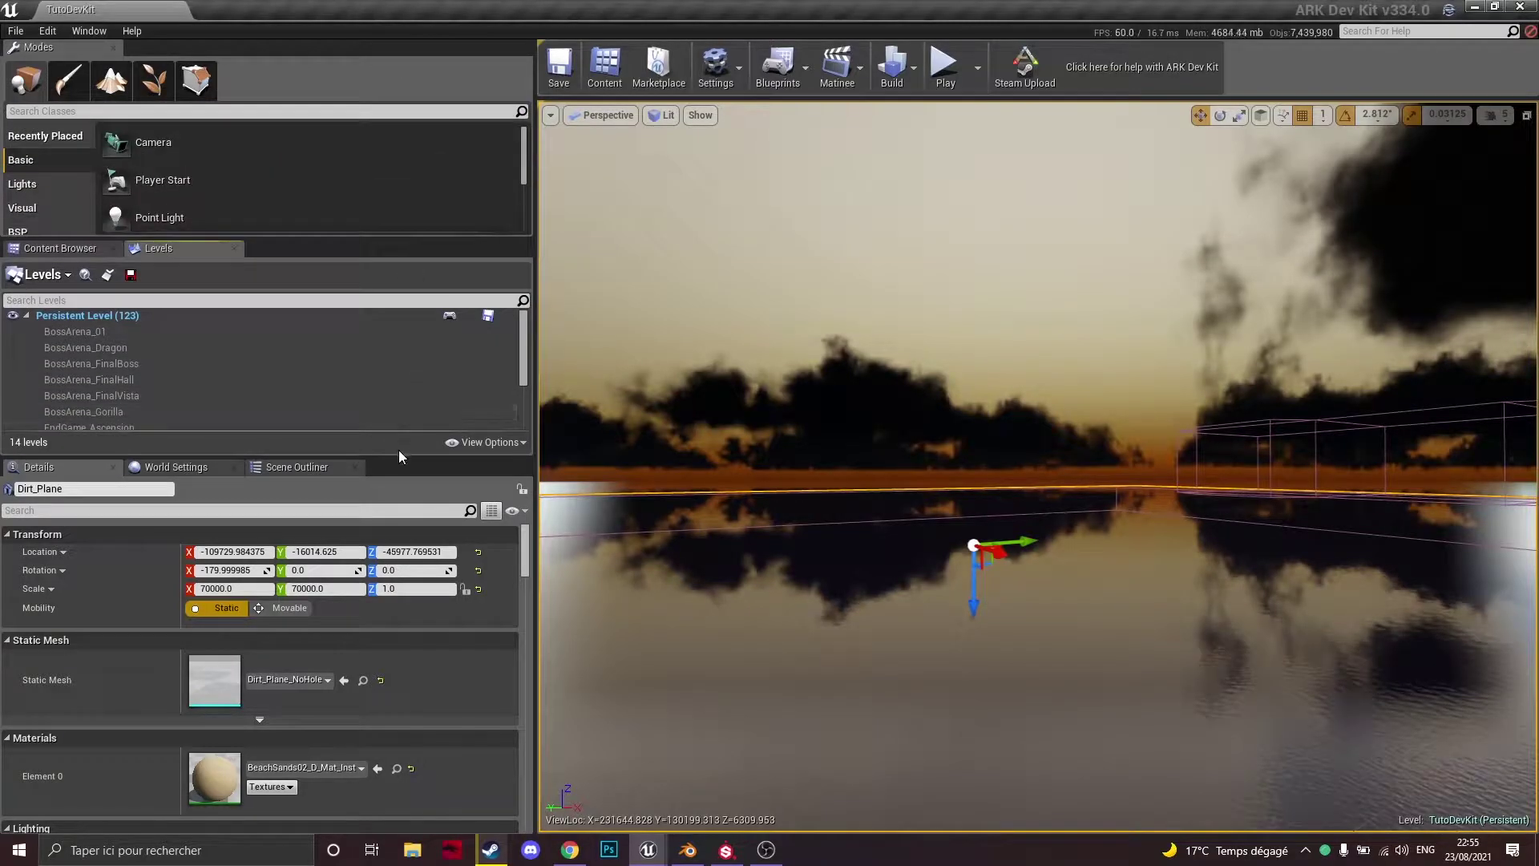
pyautogui.moveTo(401, 455); pyautogui.dragTo(402, 702)
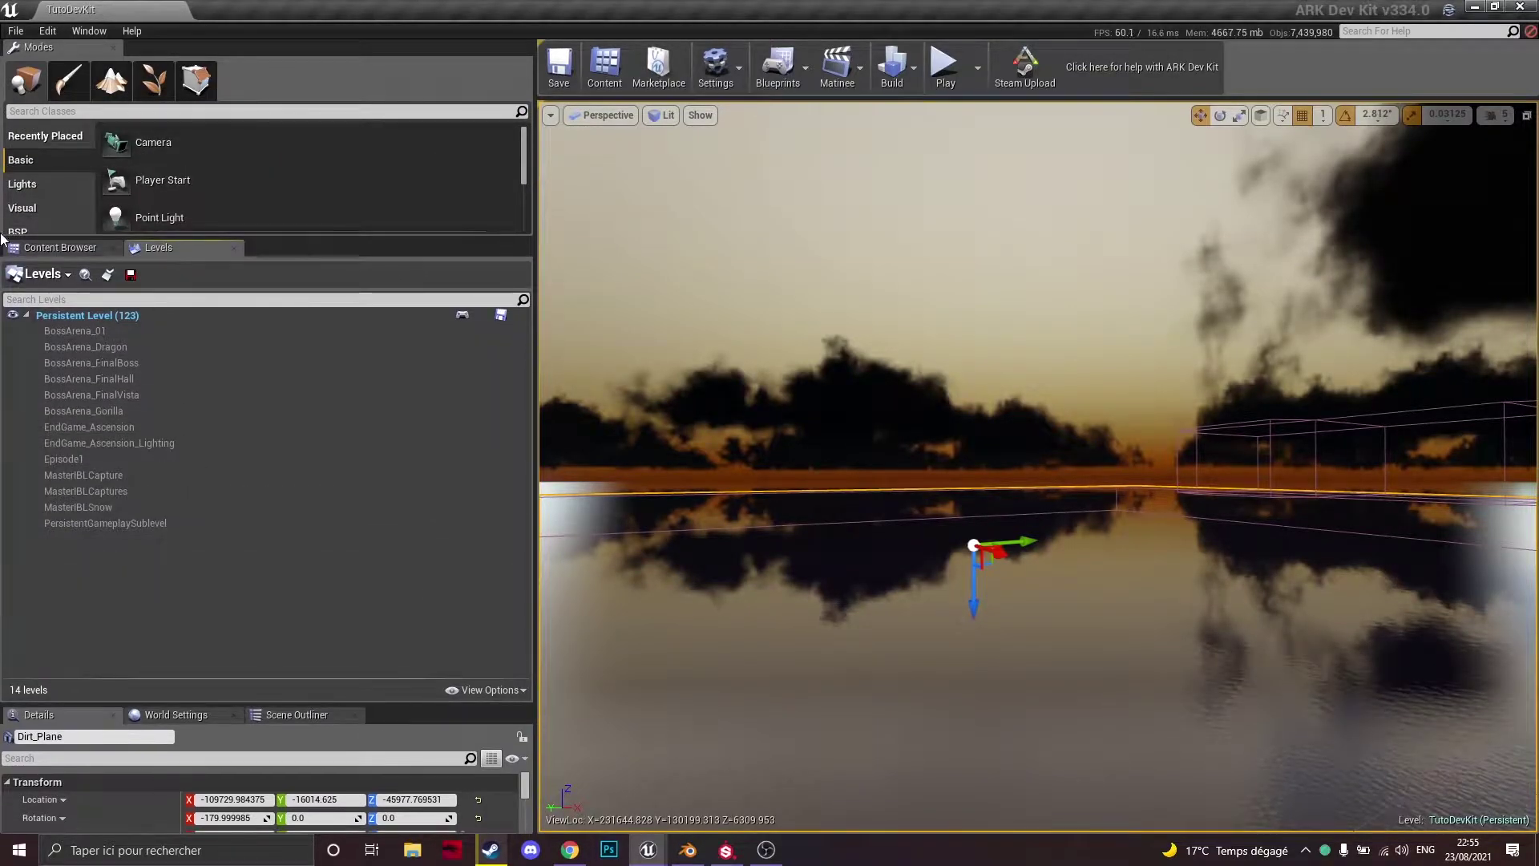
# - Create a new level and save it as LandscapeSublevel in the TutoDevKit mod folder
pyautogui.click(52, 279)
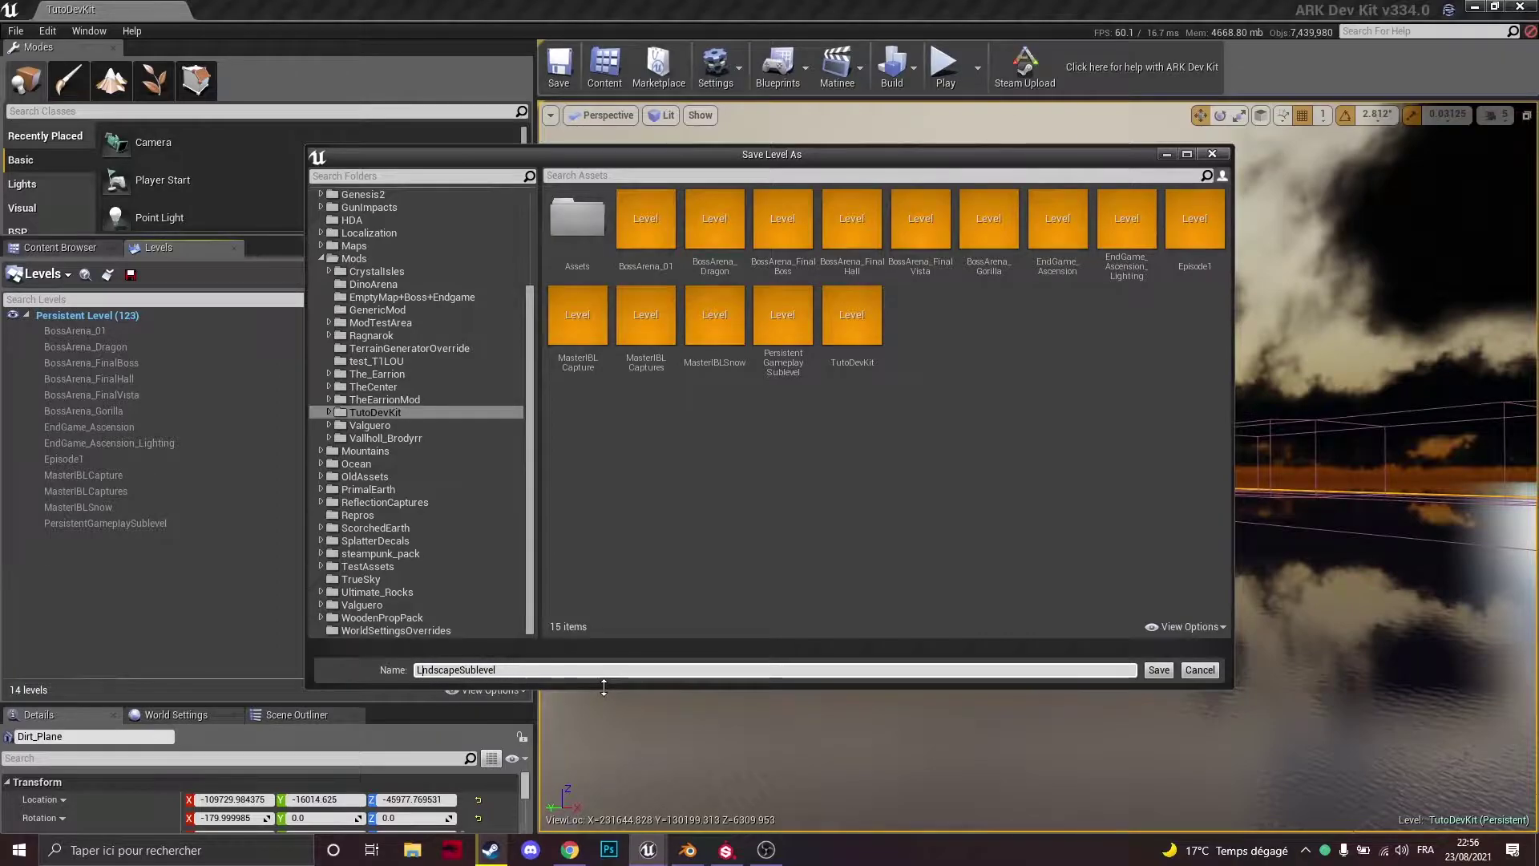
pyautogui.click(1159, 670)
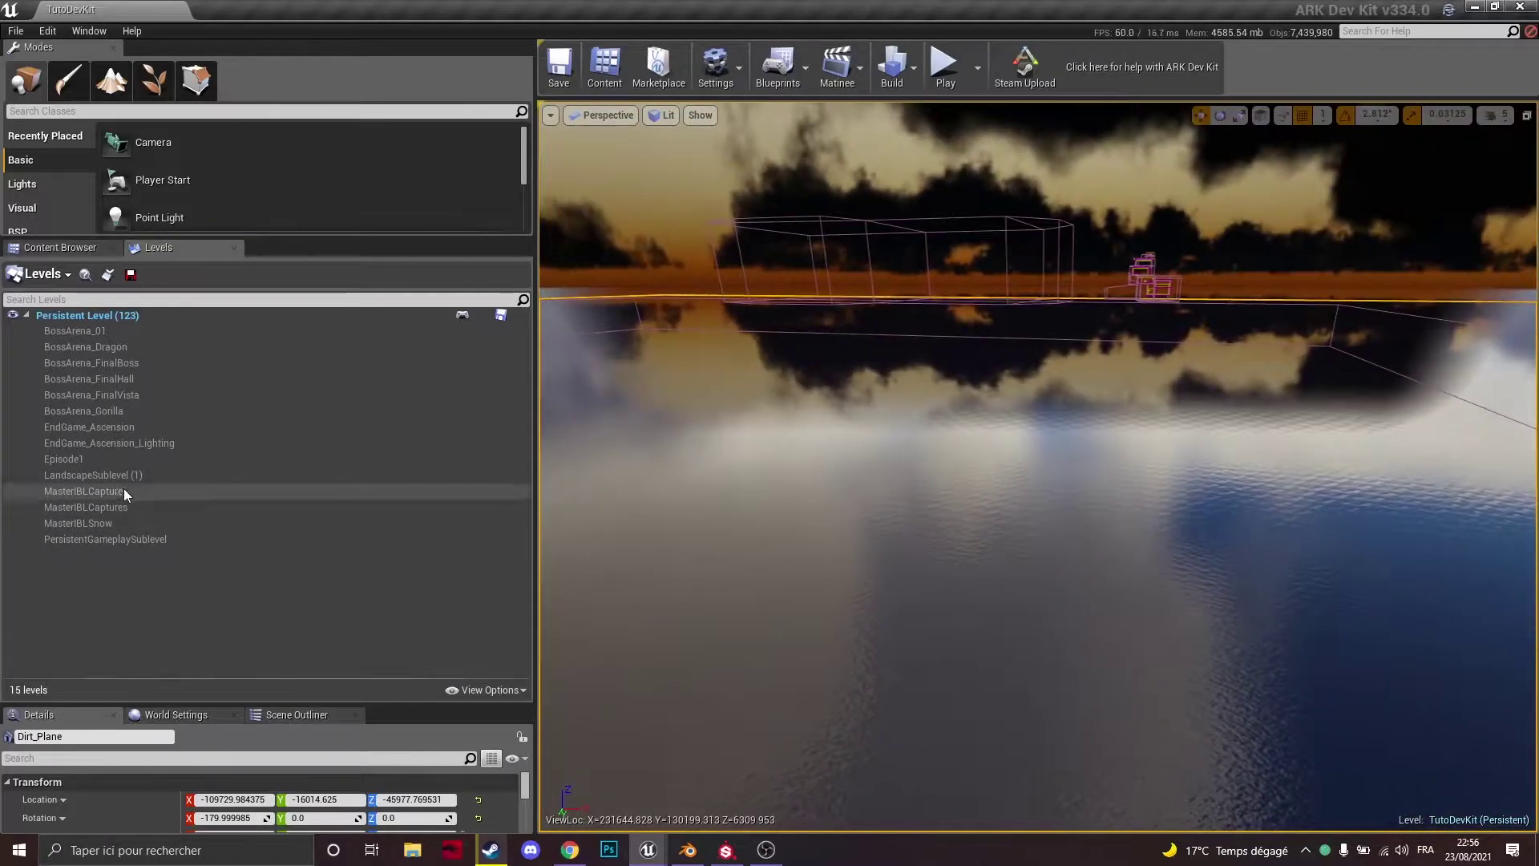
# - Make LandscapeSublevel the current level
pyautogui.press('d')
pyautogui.moveTo(802, 481); pyautogui.dragTo(848, 488, button='right')
pyautogui.press('d')
pyautogui.press('d')
pyautogui.press('d')
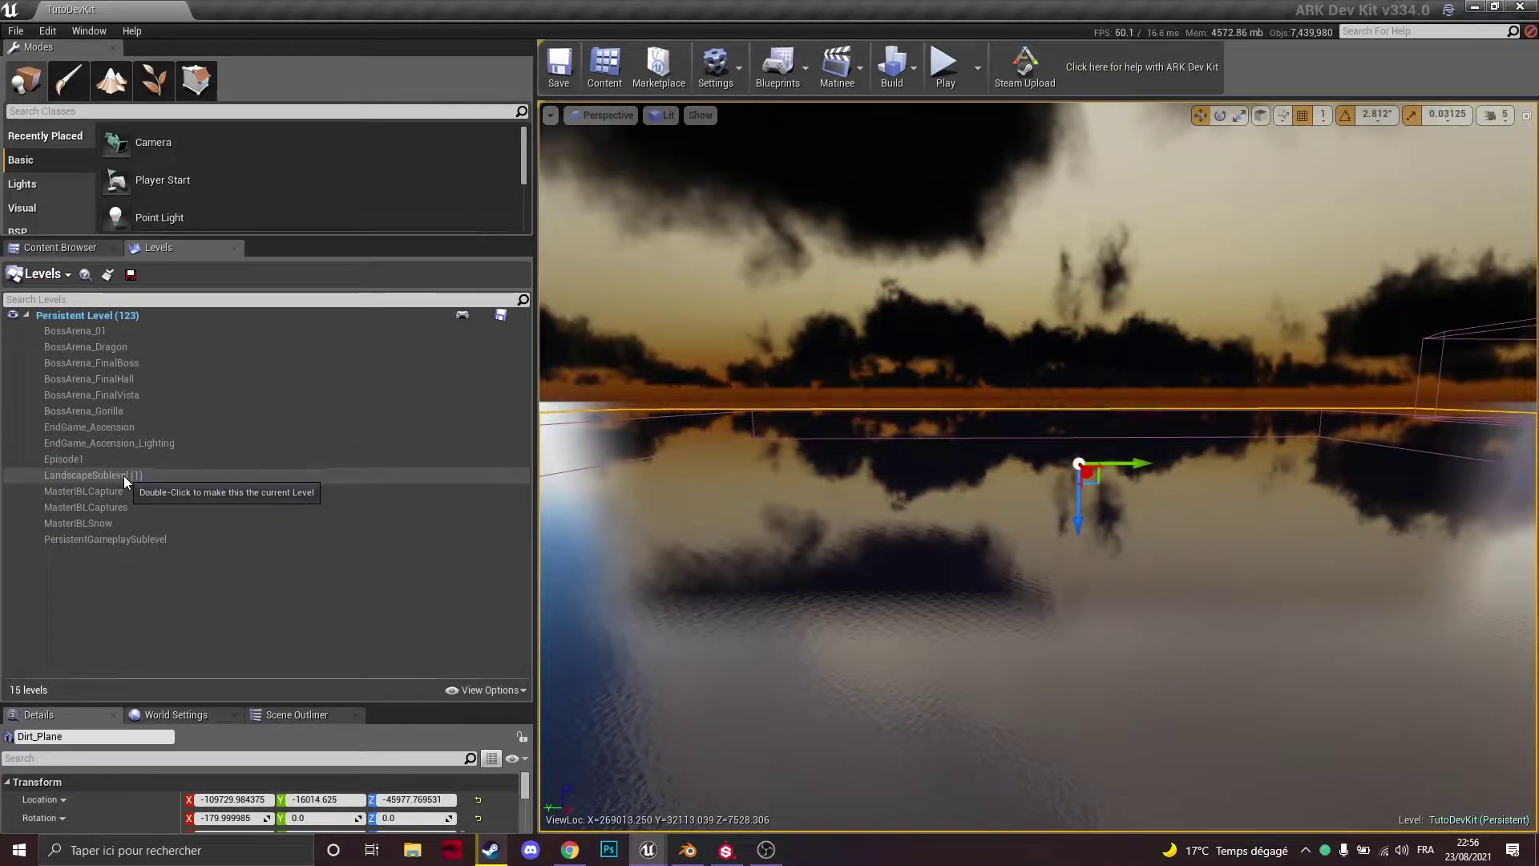
pyautogui.click(76, 477)
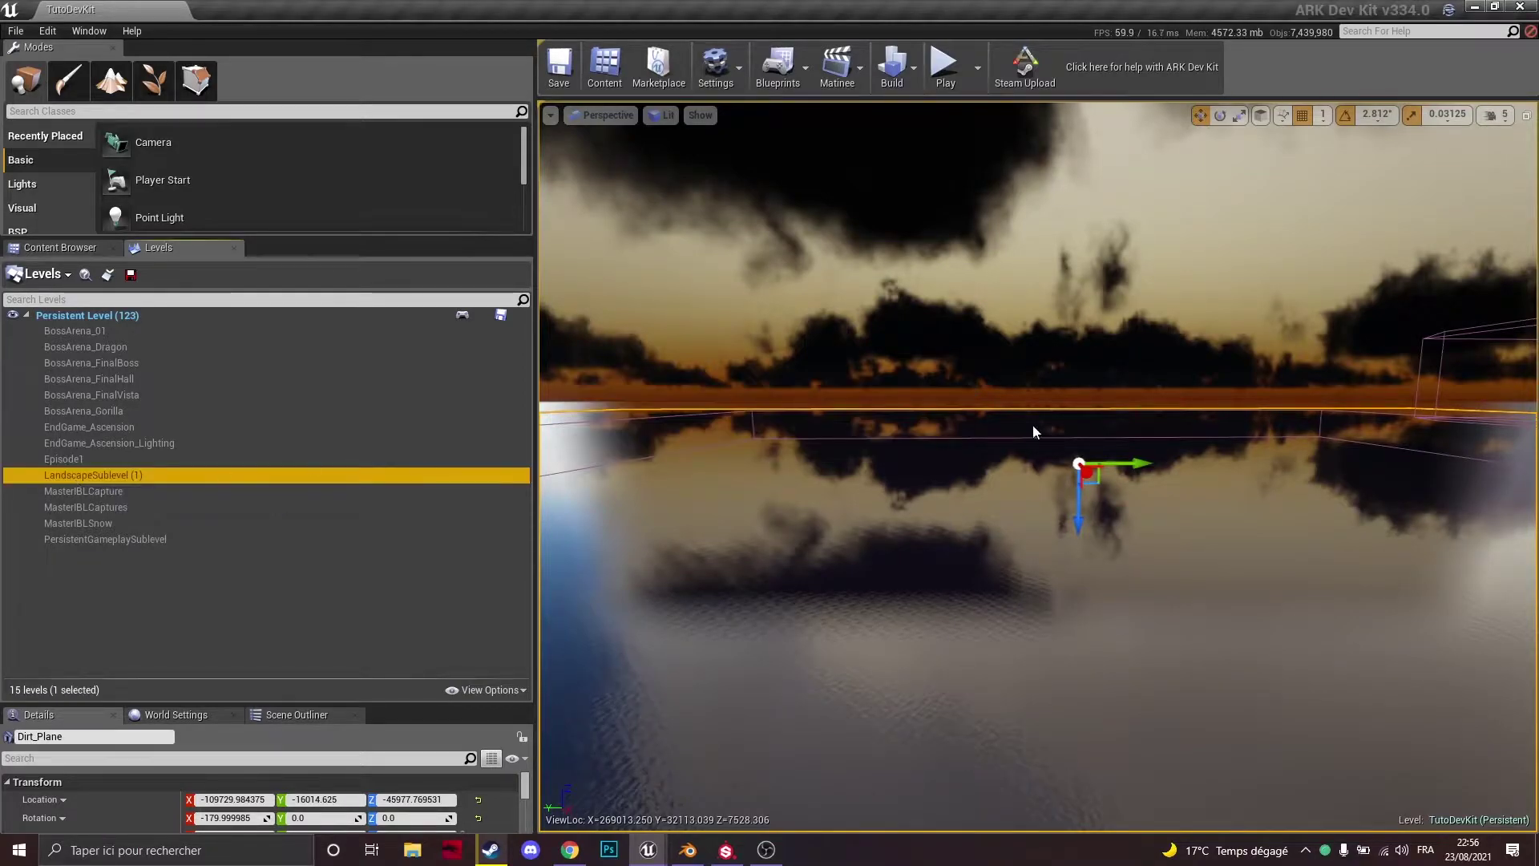
pyautogui.doubleClick(193, 477)
pyautogui.moveTo(789, 449)
pyautogui.mouseDown(button='right')
pyautogui.moveTo(837, 463)
pyautogui.moveTo(765, 460)
pyautogui.moveTo(810, 455)
pyautogui.mouseUp(button='right')
pyautogui.press('q')
pyautogui.hotkey('alt', 'shift')
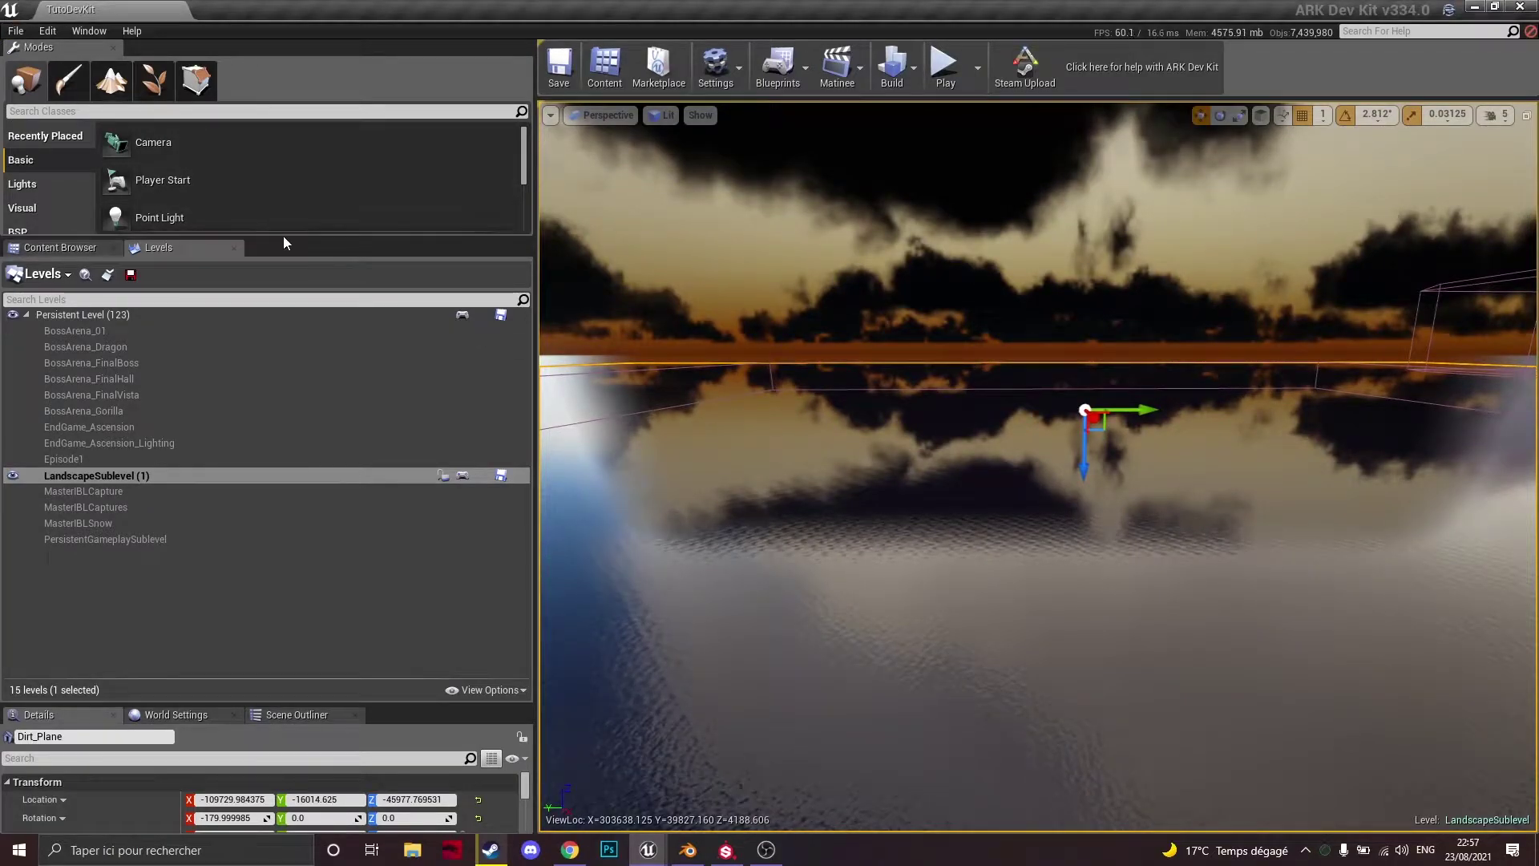
# - Enlarge the Modes panel and start a new landscape in Landscape mode
pyautogui.moveTo(308, 238); pyautogui.dragTo(303, 431)
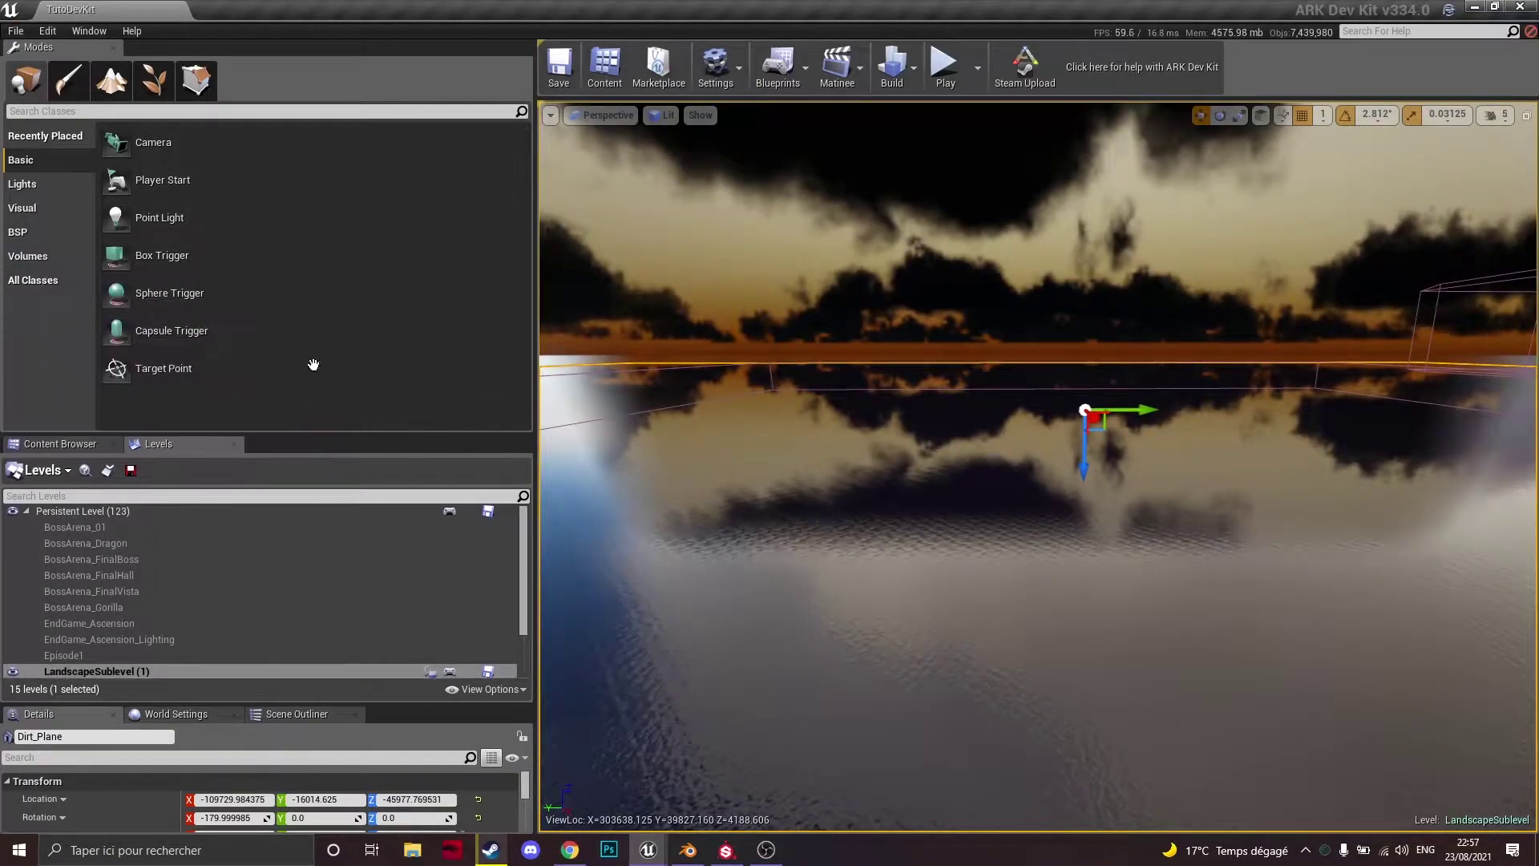
pyautogui.click(112, 81)
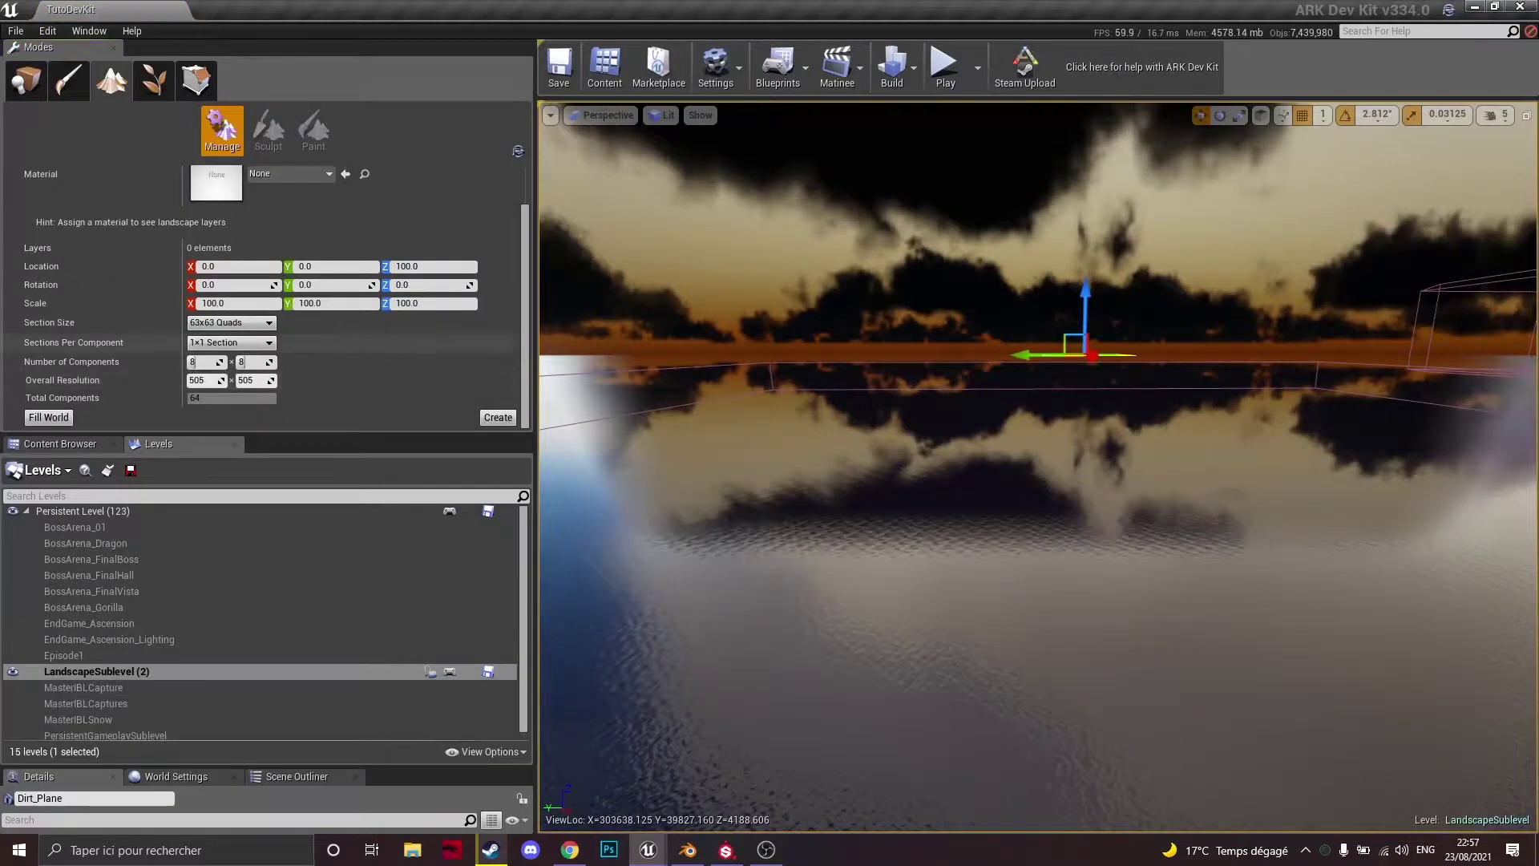
pyautogui.press('w')
pyautogui.moveTo(1038, 467); pyautogui.dragTo(894, 491, button='right')
pyautogui.press('d')
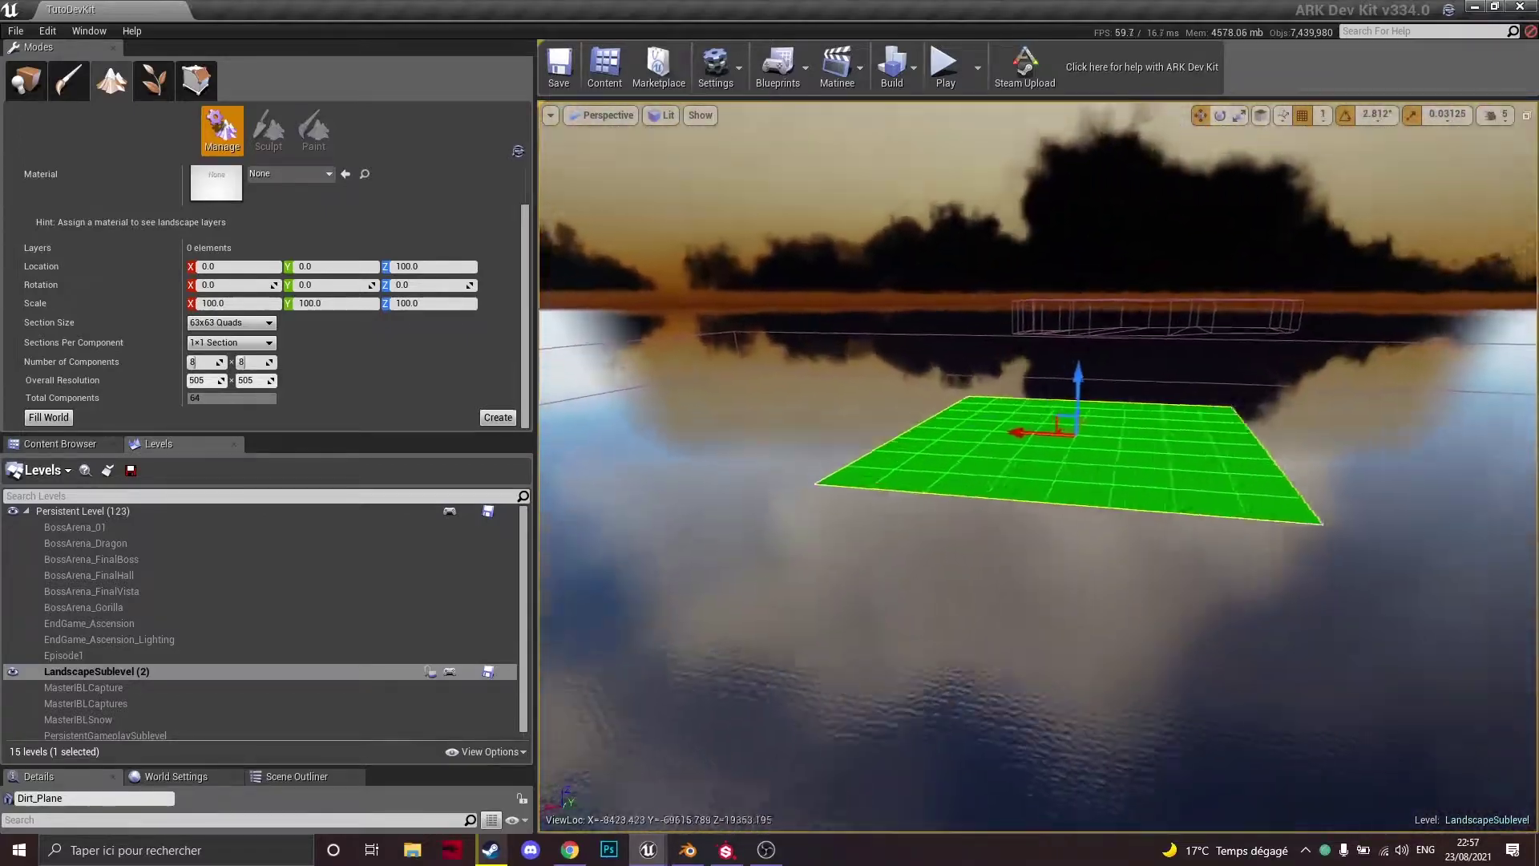
pyautogui.moveTo(1039, 467); pyautogui.dragTo(1026, 333, button='right')
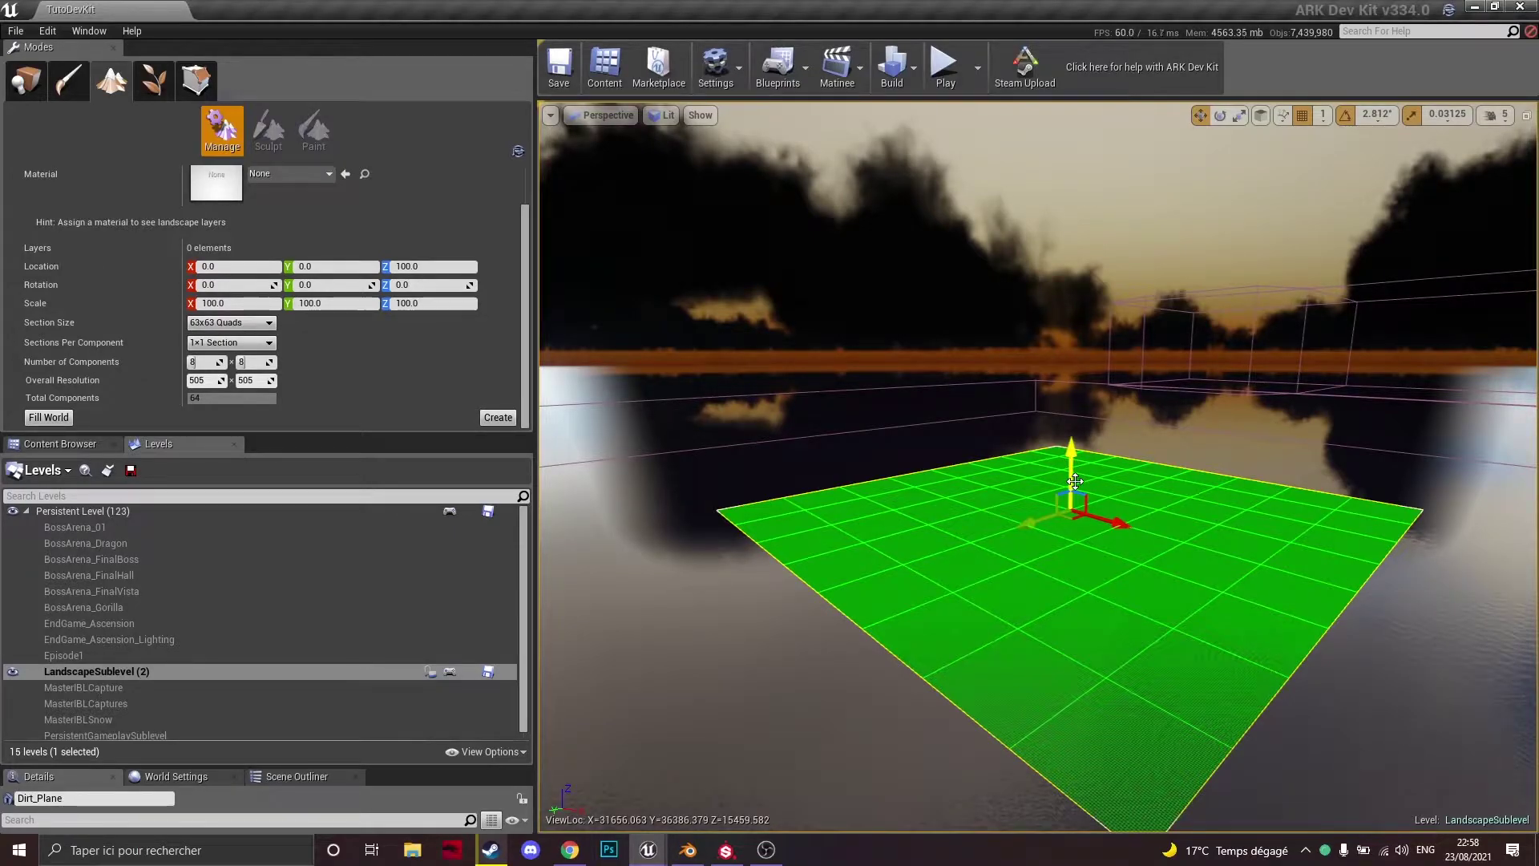
# - Lower the landscape preview to a Z location of about -27828
pyautogui.moveTo(1071, 477); pyautogui.dragTo(1082, 385, button='right')
pyautogui.press('w')
pyautogui.press('s')
pyautogui.moveTo(1303, 384); pyautogui.dragTo(1222, 527, button='right')
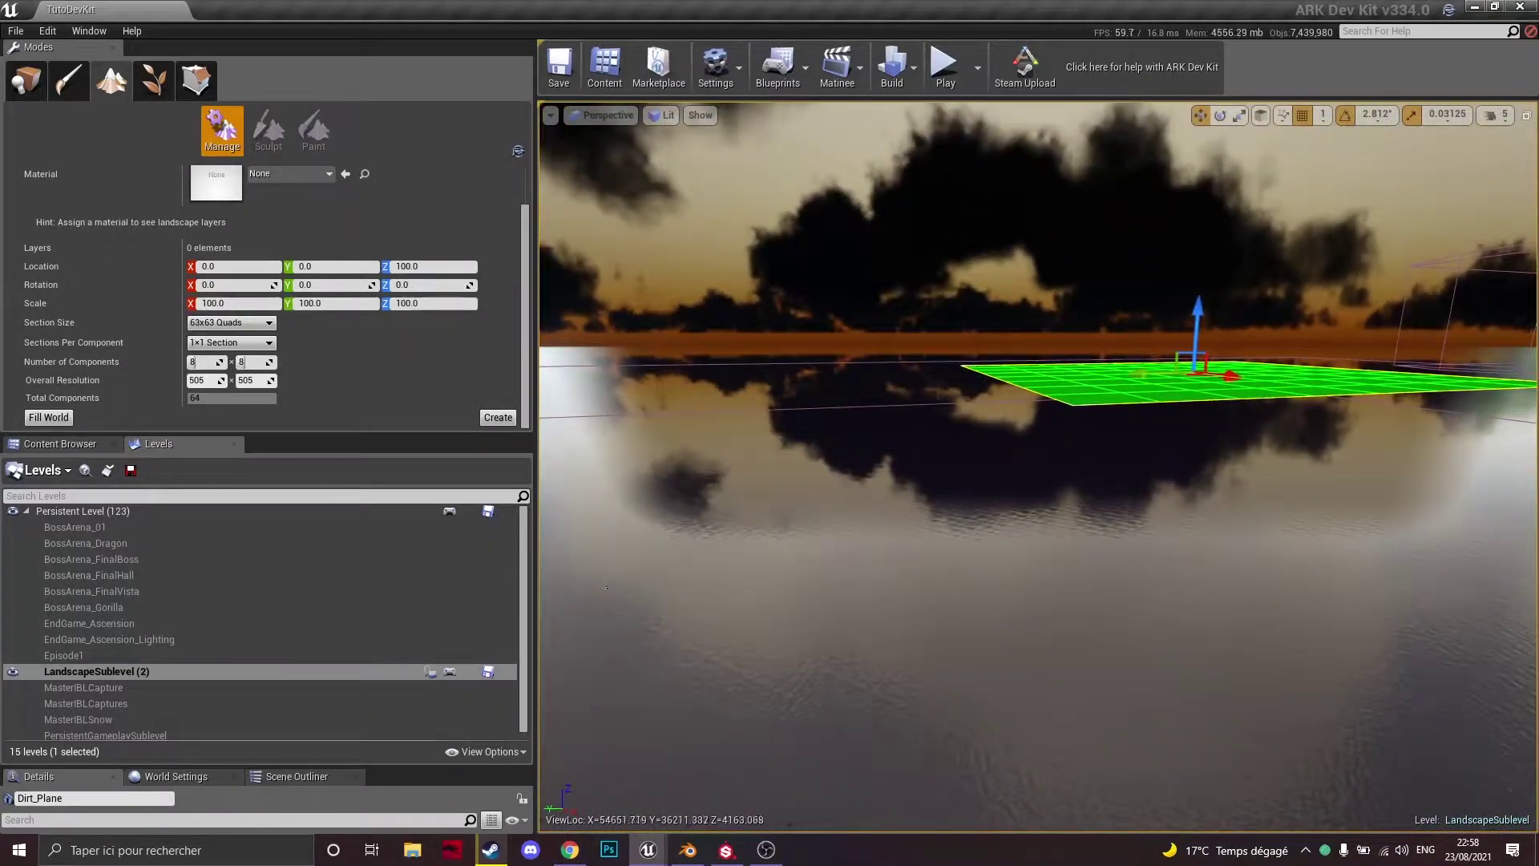
pyautogui.moveTo(1195, 310); pyautogui.dragTo(1188, 553)
pyautogui.press('f')
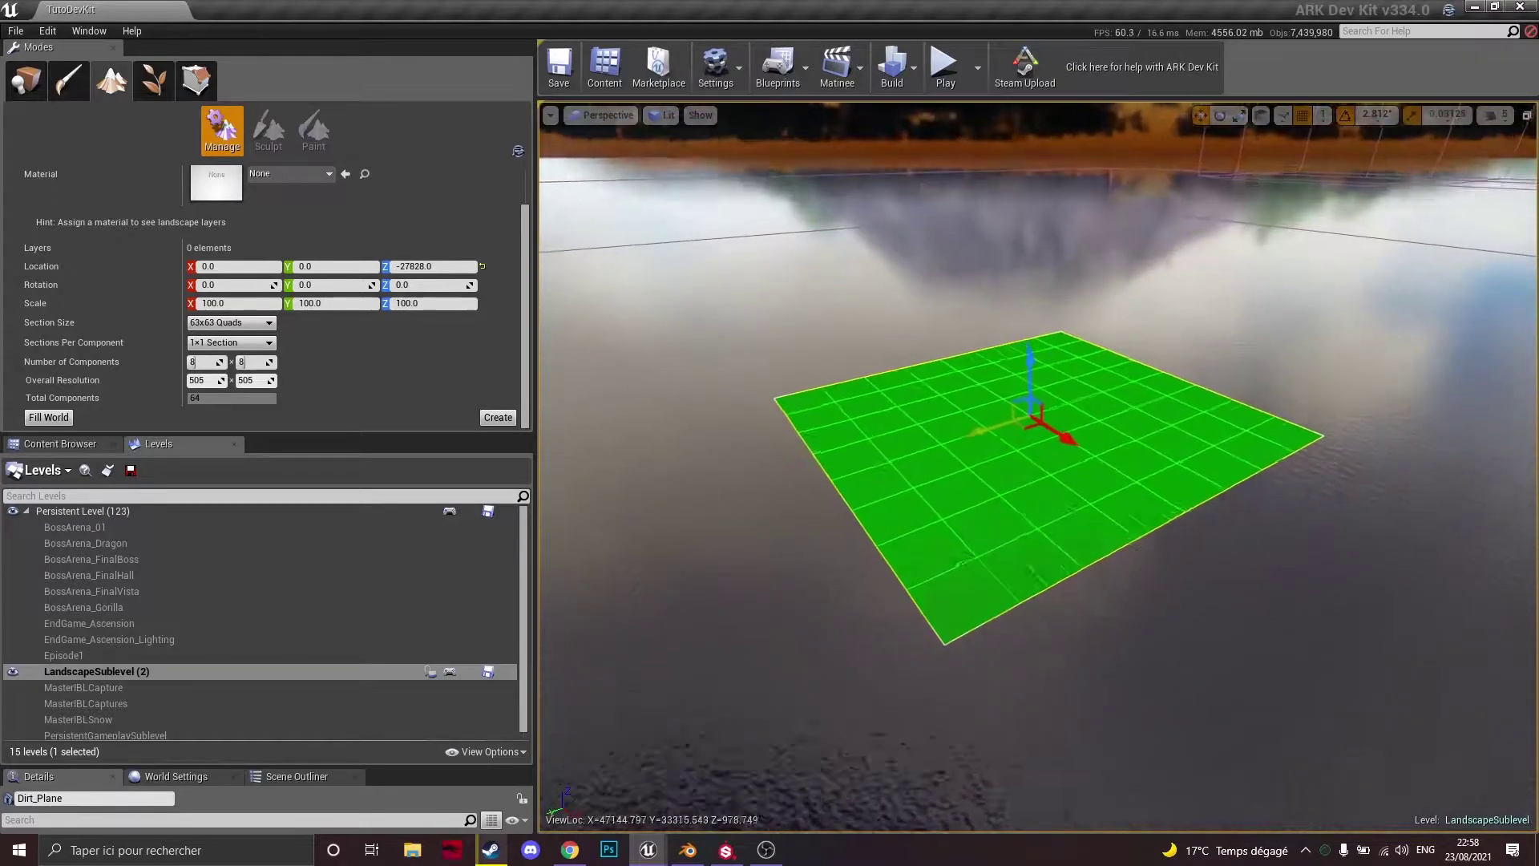
# - Raise the landscape preview to a Z location of about -11036
pyautogui.moveTo(1043, 465); pyautogui.dragTo(1034, 473, button='right')
pyautogui.moveTo(1014, 253); pyautogui.dragTo(1007, 200)
pyautogui.moveTo(1008, 203); pyautogui.dragTo(1123, 125, button='right')
pyautogui.press('s')
pyautogui.press('a')
pyautogui.moveTo(930, 341); pyautogui.dragTo(919, 261)
pyautogui.moveTo(919, 261); pyautogui.dragTo(1042, 280, button='right')
pyautogui.press('w')
pyautogui.press('a')
pyautogui.press('d')
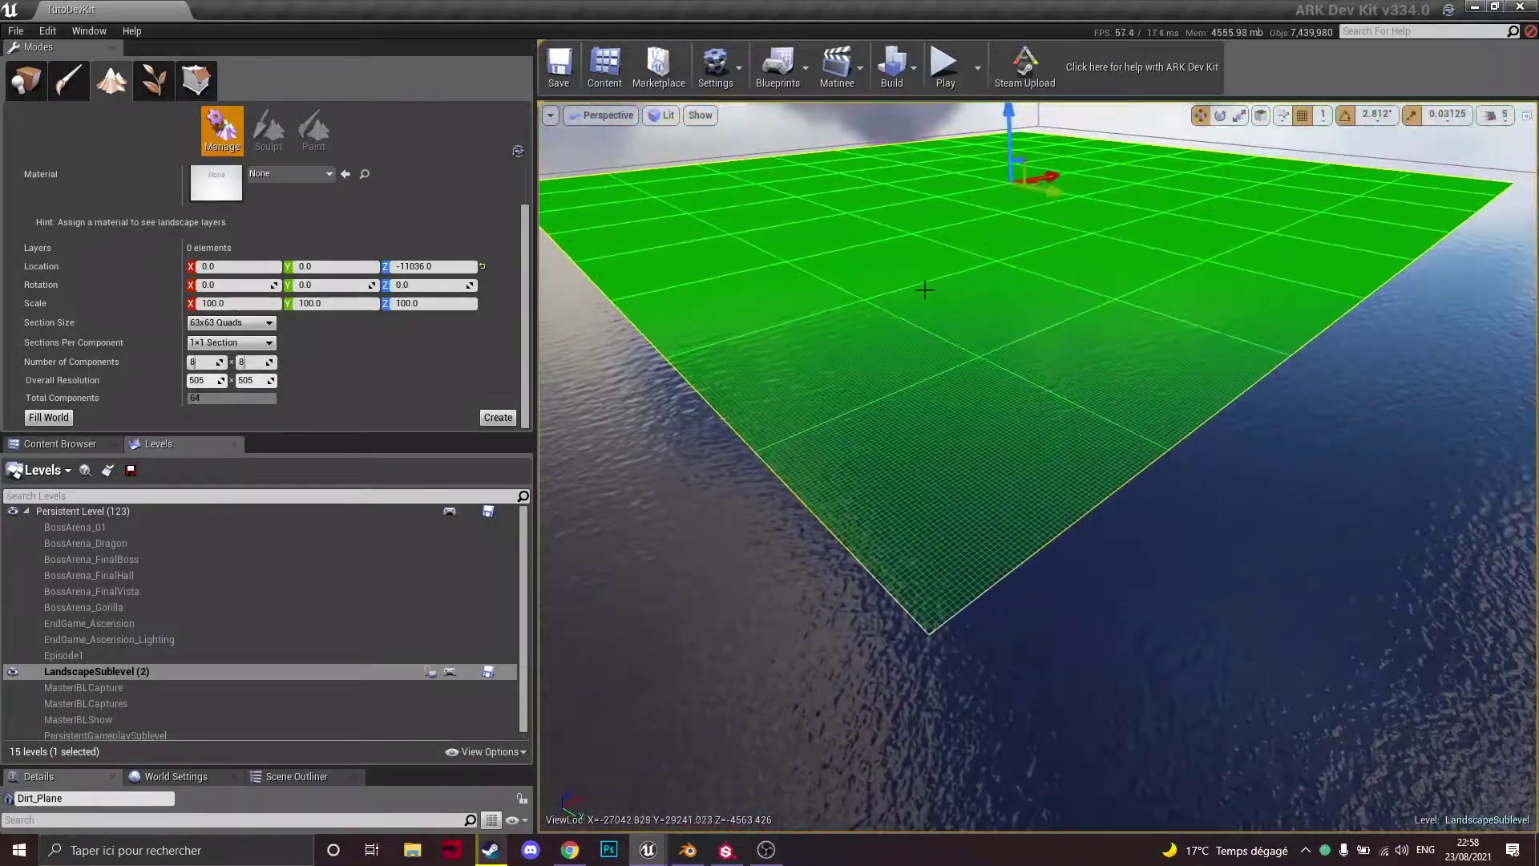
# - Shift the landscape preview slightly along the Y axis to about -13
pyautogui.scroll(2, 317, 345)
pyautogui.moveTo(766, 357); pyautogui.dragTo(906, 344, button='right')
pyautogui.press('s')
pyautogui.press('a')
pyautogui.press('s')
pyautogui.press('a')
pyautogui.moveTo(766, 356)
pyautogui.mouseDown(button='right')
pyautogui.moveTo(851, 346)
pyautogui.moveTo(767, 359)
pyautogui.mouseUp(button='right')
pyautogui.moveTo(971, 462); pyautogui.dragTo(970, 462, button='right')
pyautogui.press('Right')
pyautogui.moveTo(1034, 490); pyautogui.dragTo(1106, 531)
pyautogui.press('r')
pyautogui.moveTo(834, 531); pyautogui.dragTo(861, 510)
pyautogui.moveTo(880, 535); pyautogui.dragTo(766, 522, button='right')
pyautogui.press('d')
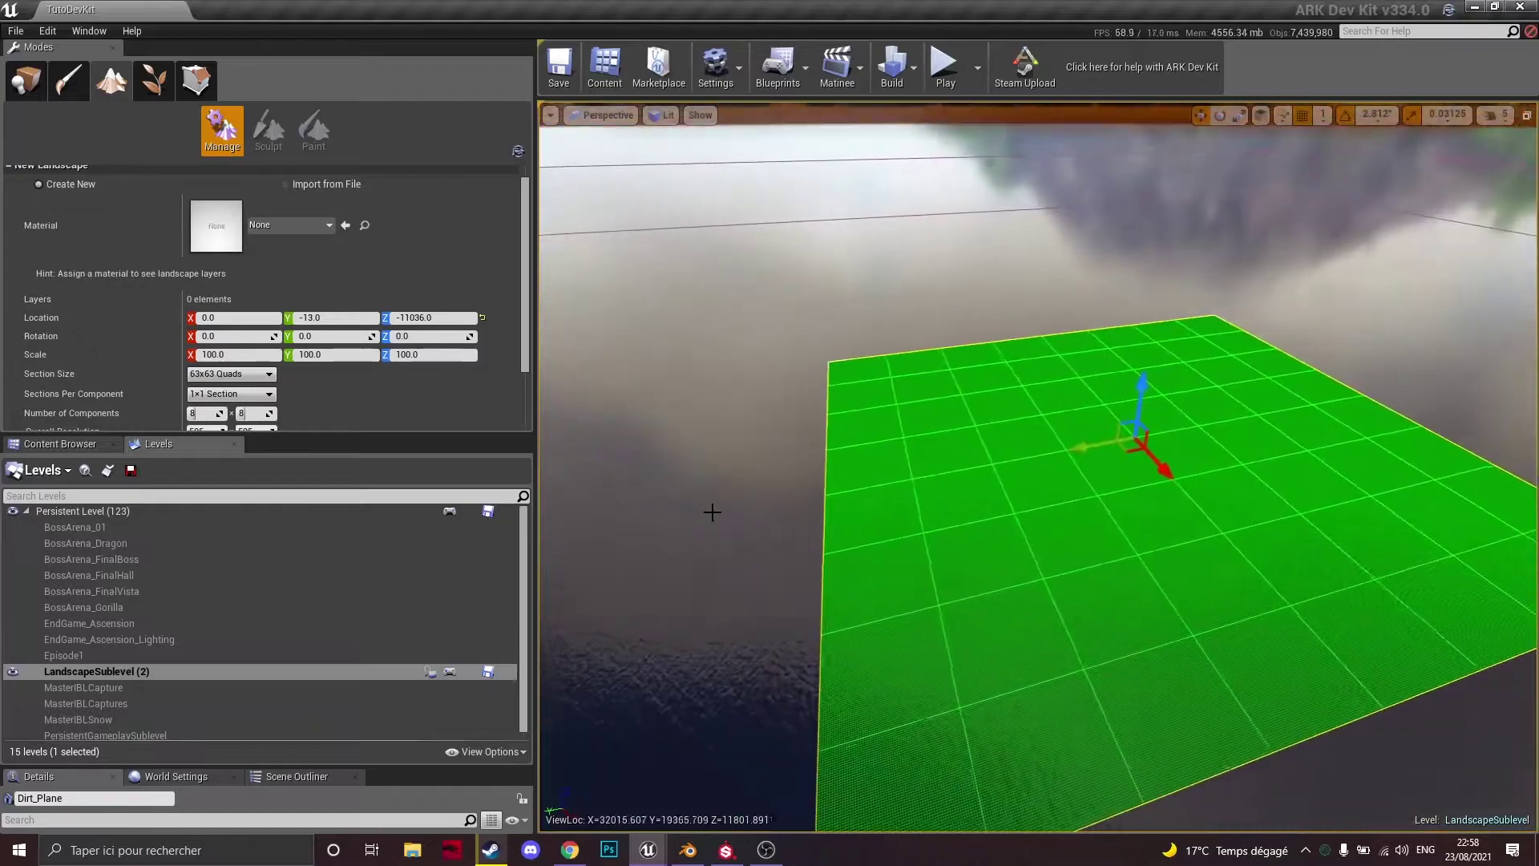
# - Set the new landscape's section size to 255x255 Quads and its sections per component to 2×2 Sections
pyautogui.scroll(-2, 273, 386)
pyautogui.click(242, 327)
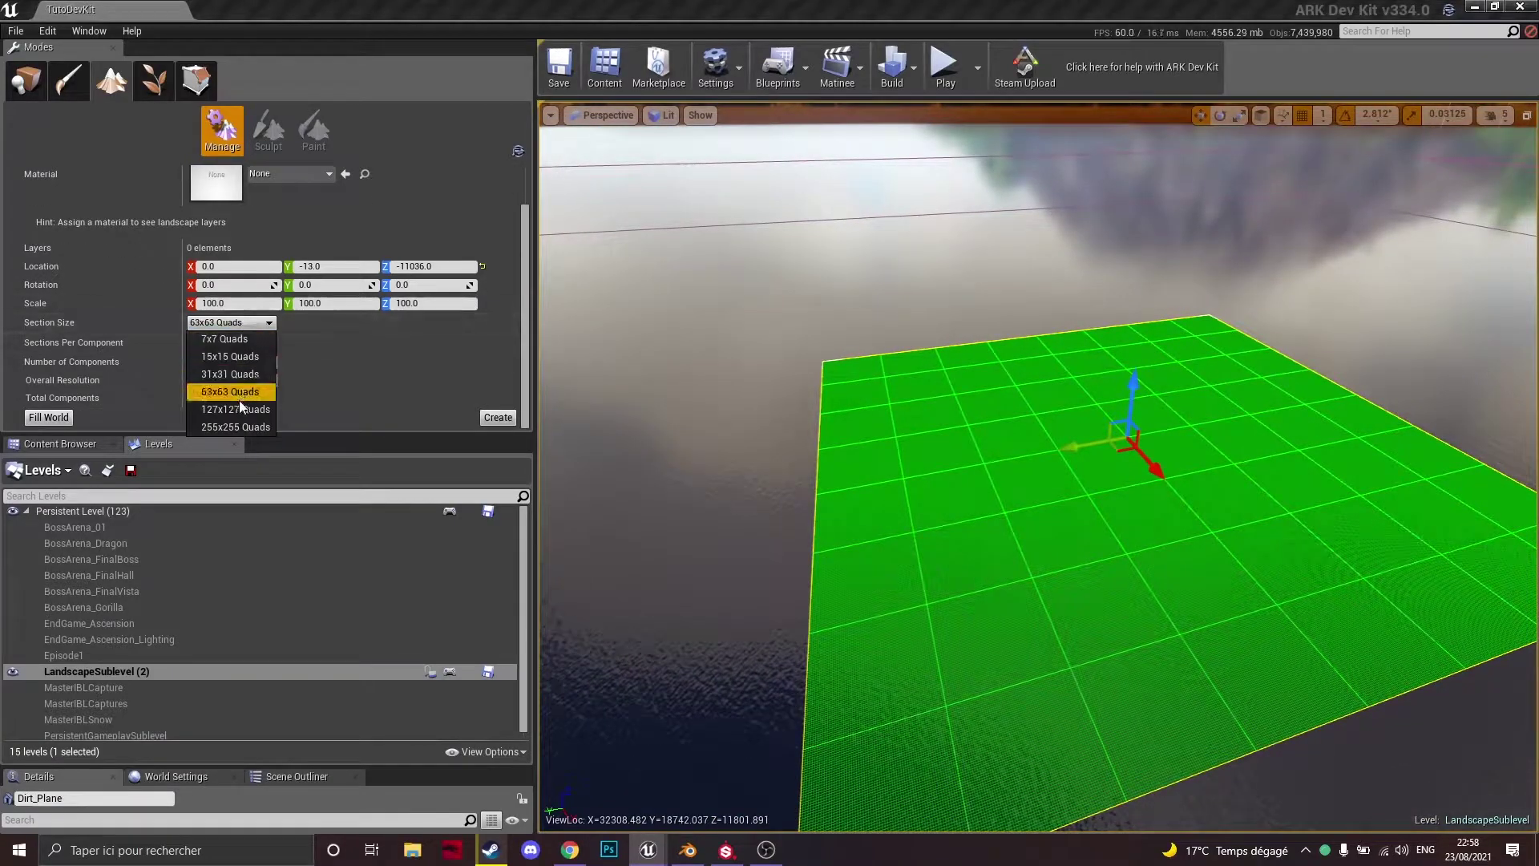
pyautogui.click(239, 426)
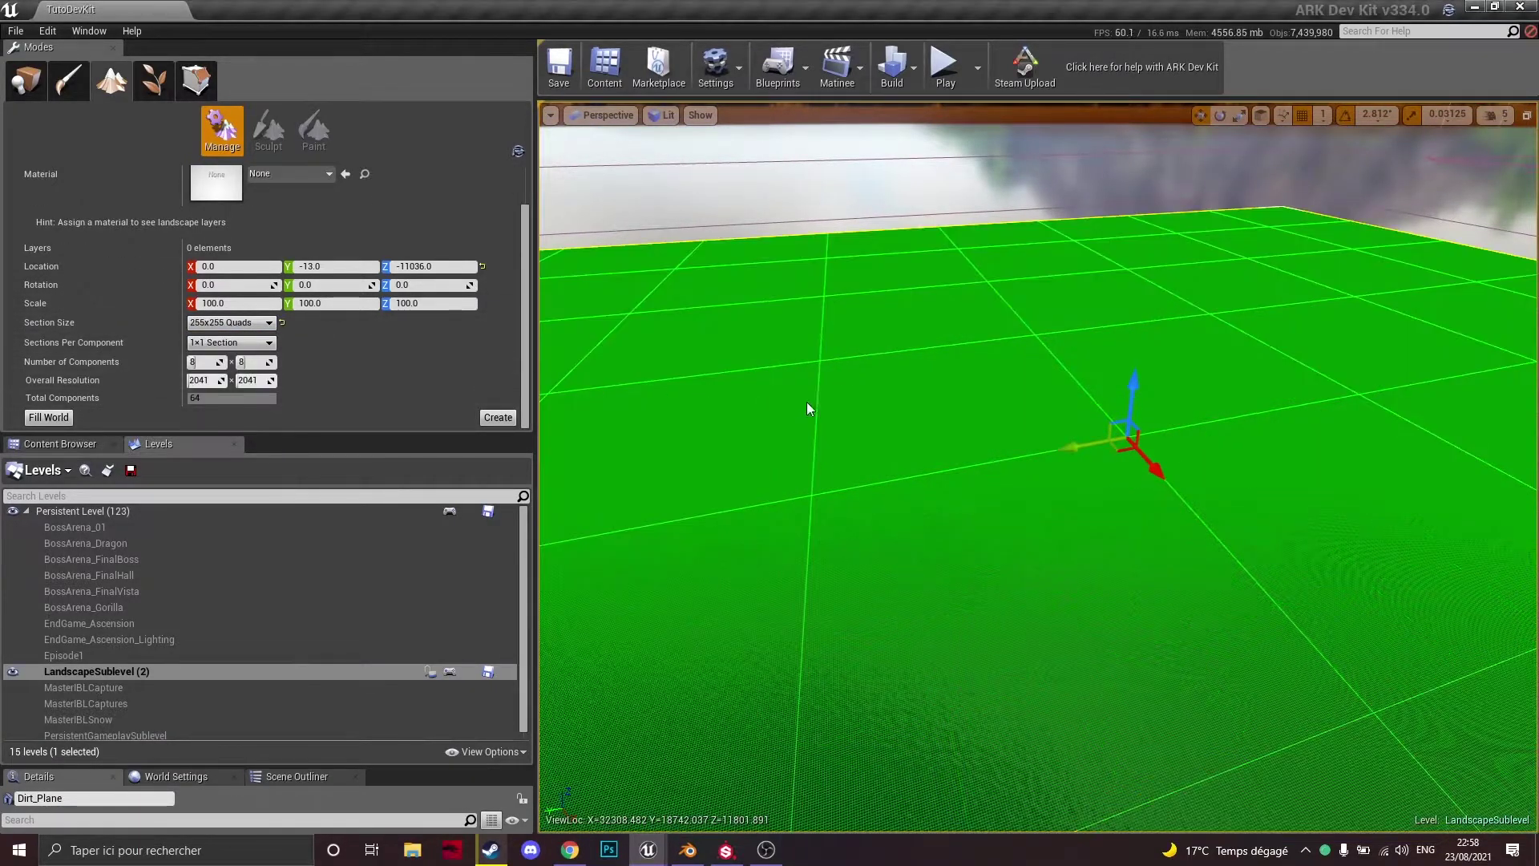
pyautogui.scroll(-5, 827, 409)
pyautogui.click(232, 343)
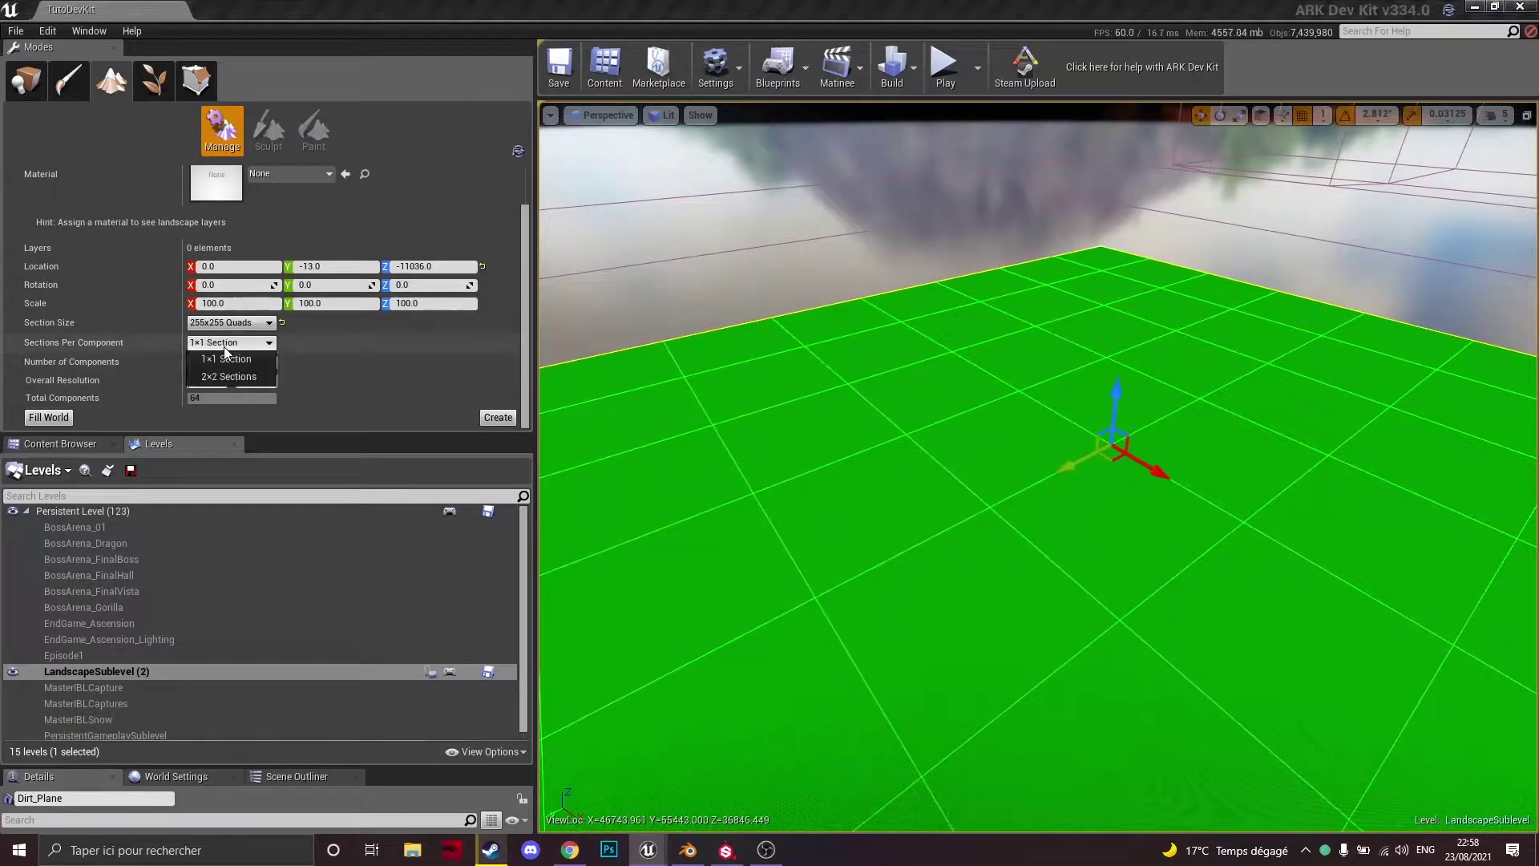
pyautogui.click(229, 376)
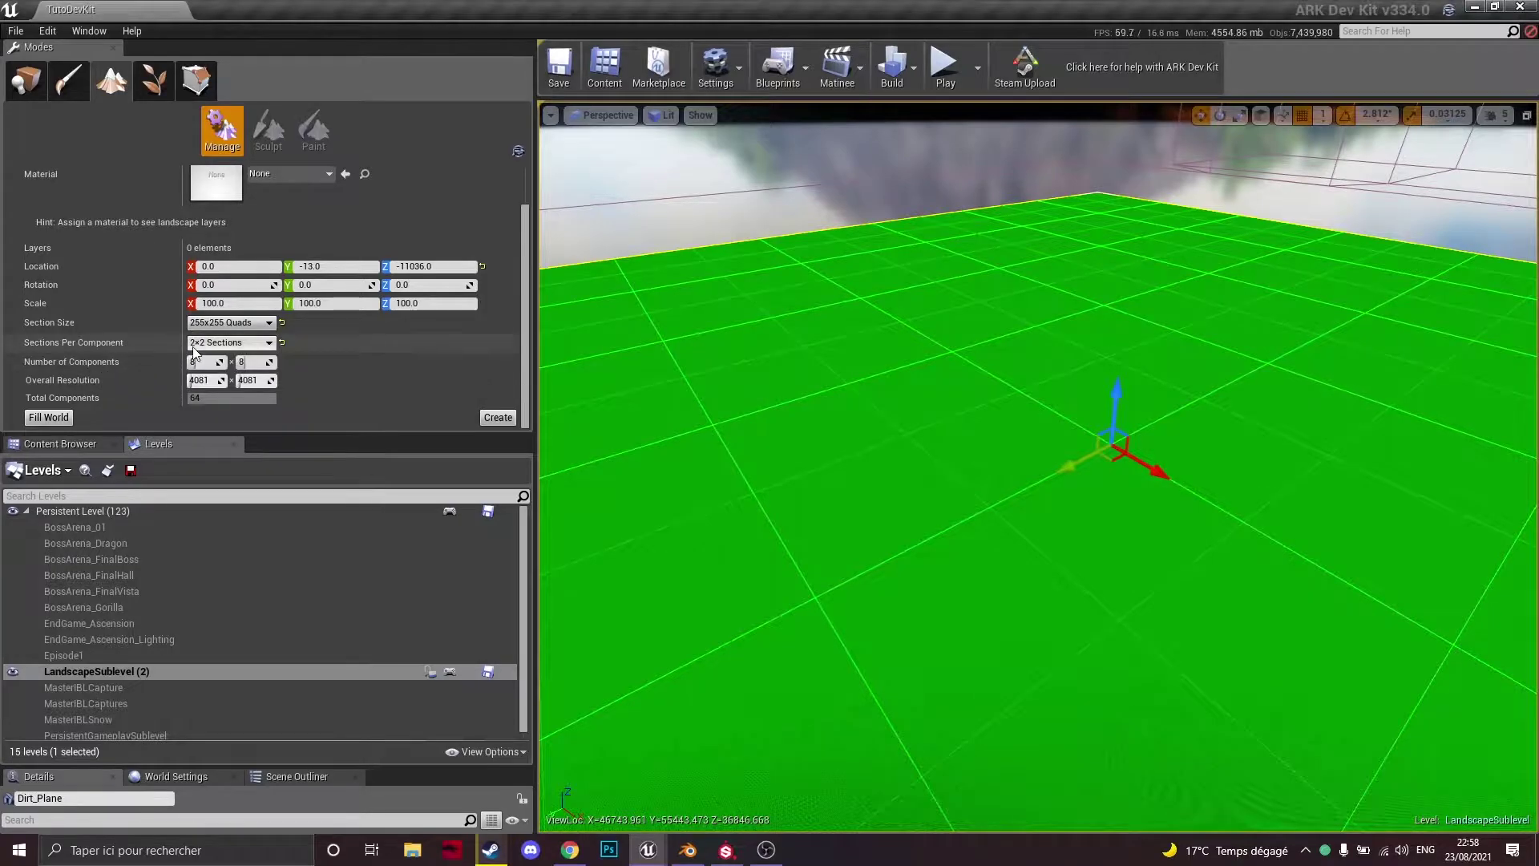
# - Scale the landscape preview up to about 137.78 in X and Y
pyautogui.moveTo(770, 409); pyautogui.dragTo(1523, 344, button='right')
pyautogui.moveTo(582, 321); pyautogui.dragTo(884, 439, button='right')
pyautogui.moveTo(1102, 432); pyautogui.dragTo(1160, 415)
pyautogui.moveTo(1103, 430); pyautogui.dragTo(746, 425, button='right')
pyautogui.moveTo(1034, 397); pyautogui.dragTo(1114, 377, button='right')
pyautogui.moveTo(1038, 466); pyautogui.dragTo(882, 528, button='right')
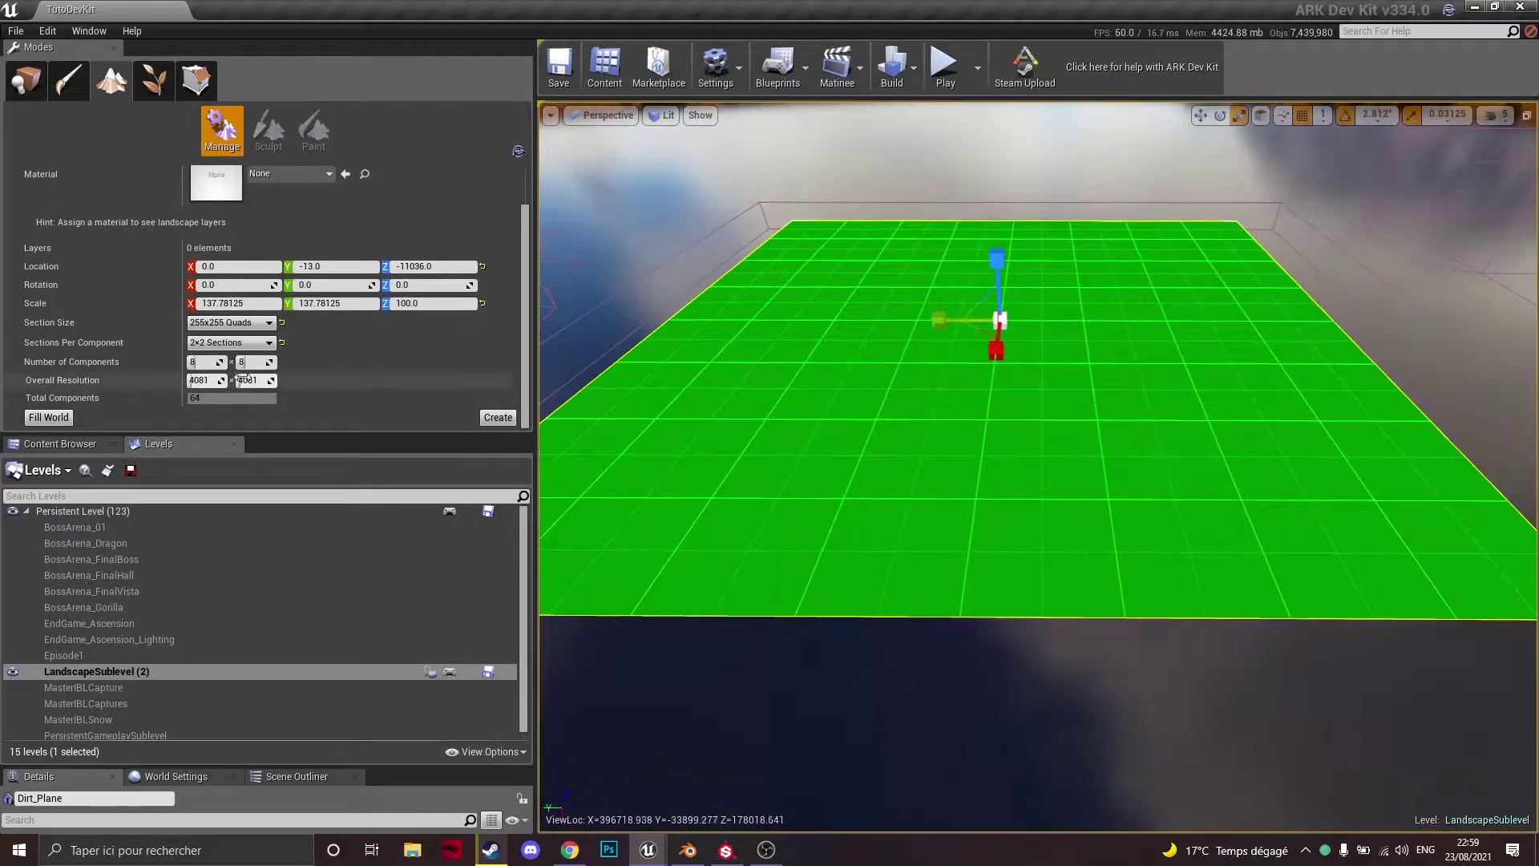
# - Raise the landscape's overall resolution to 8161 × 8161, using 16 × 16 components
pyautogui.moveTo(258, 382); pyautogui.dragTo(272, 382)
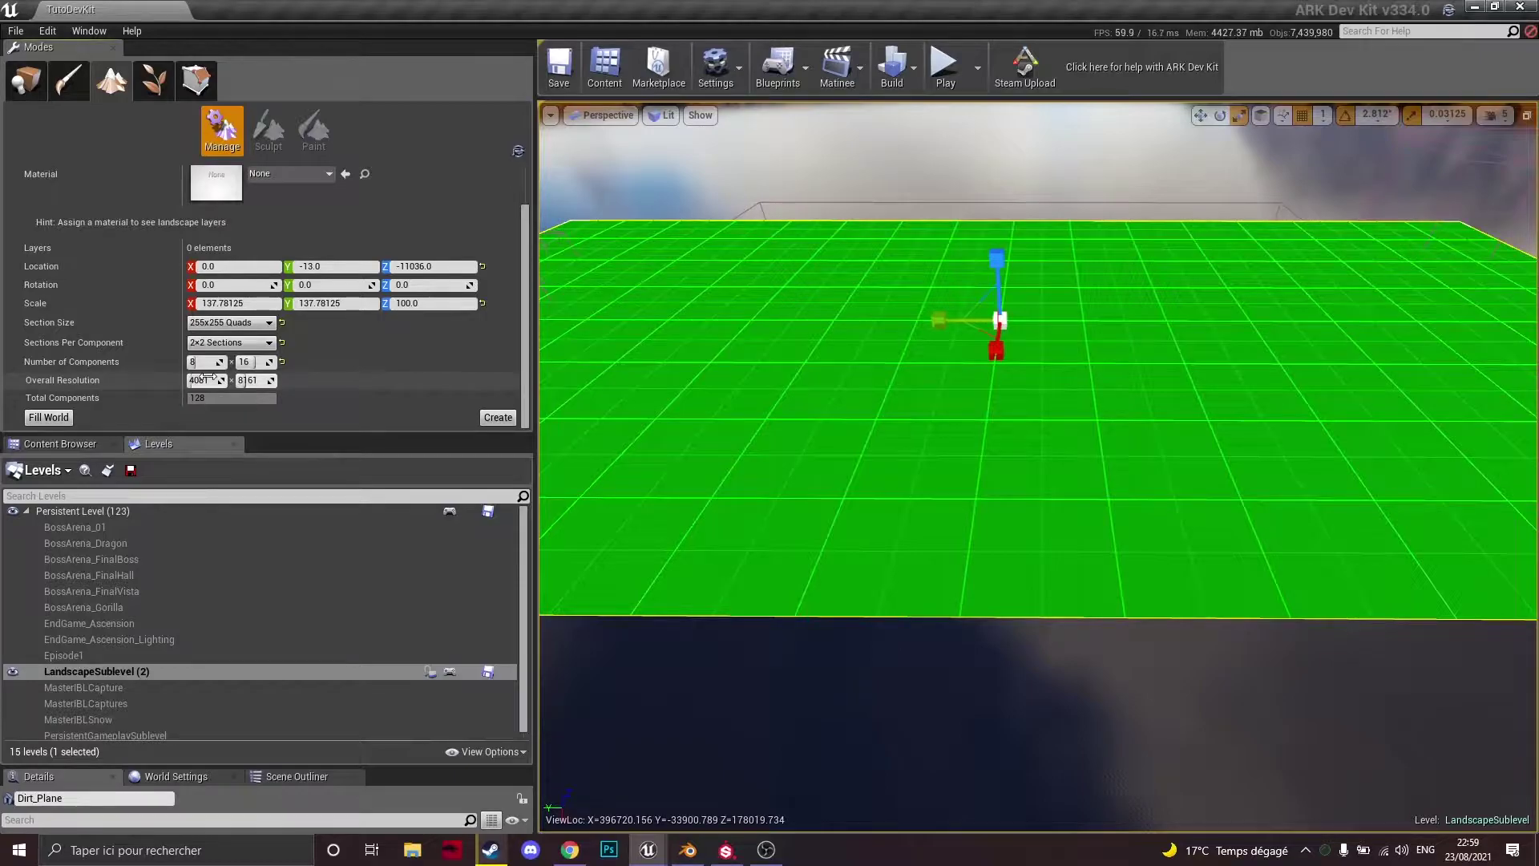
pyautogui.moveTo(1097, 419)
pyautogui.mouseDown(button='right')
pyautogui.moveTo(866, 433)
pyautogui.moveTo(1097, 418)
pyautogui.mouseUp(button='right')
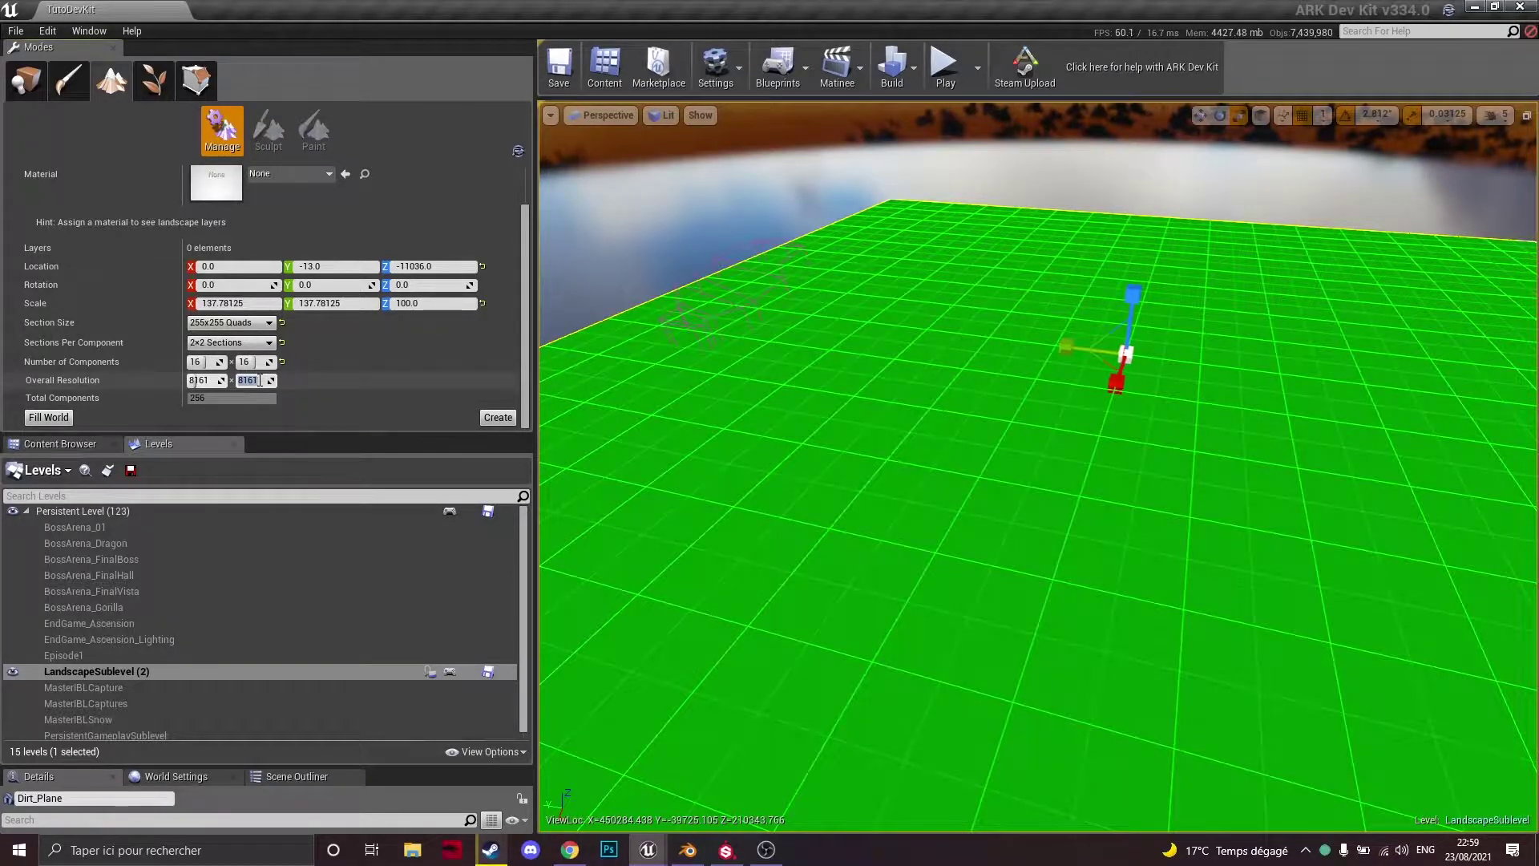
pyautogui.click(338, 359)
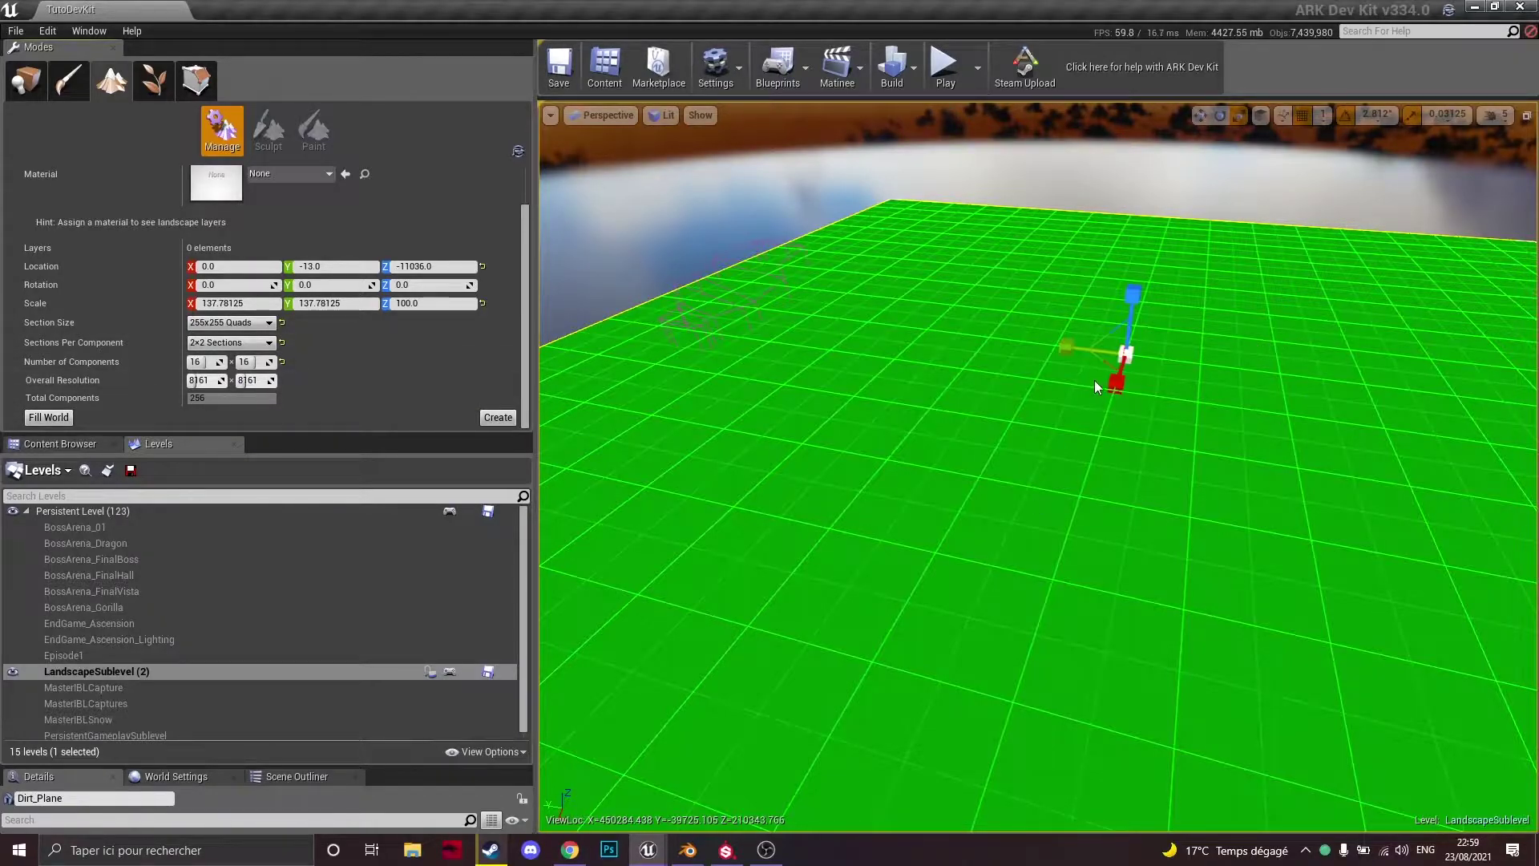
# - Scale the landscape preview down to about 97.66 in X and Y
pyautogui.moveTo(1104, 362); pyautogui.dragTo(1148, 323)
pyautogui.moveTo(1148, 324); pyautogui.dragTo(1182, 359, button='right')
pyautogui.moveTo(1435, 309); pyautogui.dragTo(1435, 308, button='right')
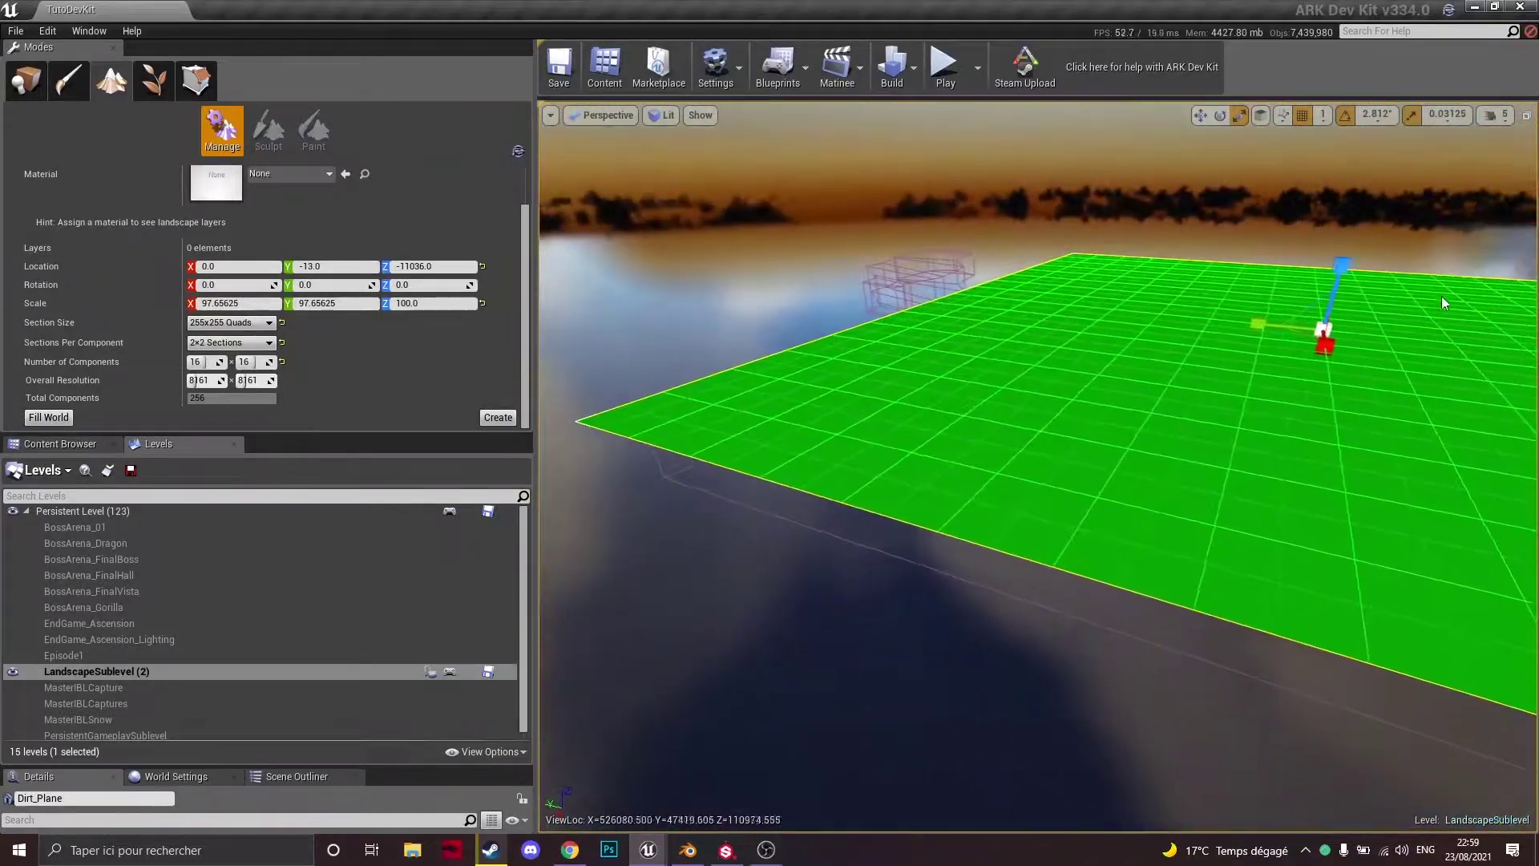
# - Lower the landscape preview to a Z location of about -43347
pyautogui.moveTo(1342, 269); pyautogui.dragTo(1316, 316)
pyautogui.moveTo(1315, 317); pyautogui.dragTo(1315, 317, button='right')
pyautogui.moveTo(959, 341); pyautogui.dragTo(959, 341, button='right')
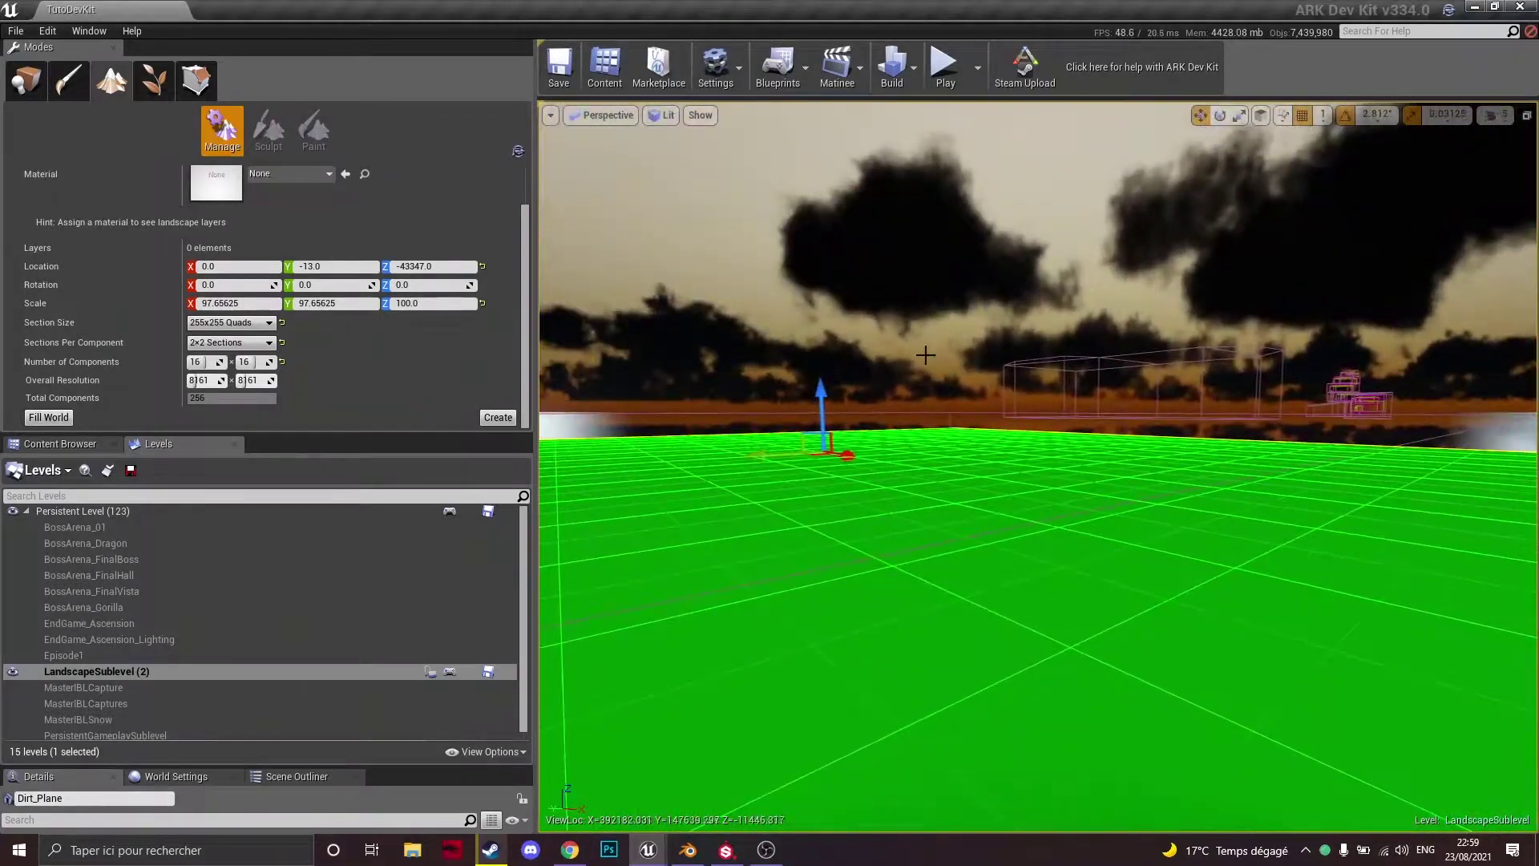
# - Raise the landscape preview to a Z location of about -21835
pyautogui.moveTo(823, 400); pyautogui.dragTo(824, 379)
pyautogui.moveTo(890, 385); pyautogui.dragTo(842, 387, button='right')
pyautogui.moveTo(739, 324); pyautogui.dragTo(739, 309)
pyautogui.moveTo(744, 314); pyautogui.dragTo(744, 315, button='right')
pyautogui.moveTo(737, 245); pyautogui.dragTo(738, 241)
pyautogui.moveTo(737, 240); pyautogui.dragTo(738, 232, button='right')
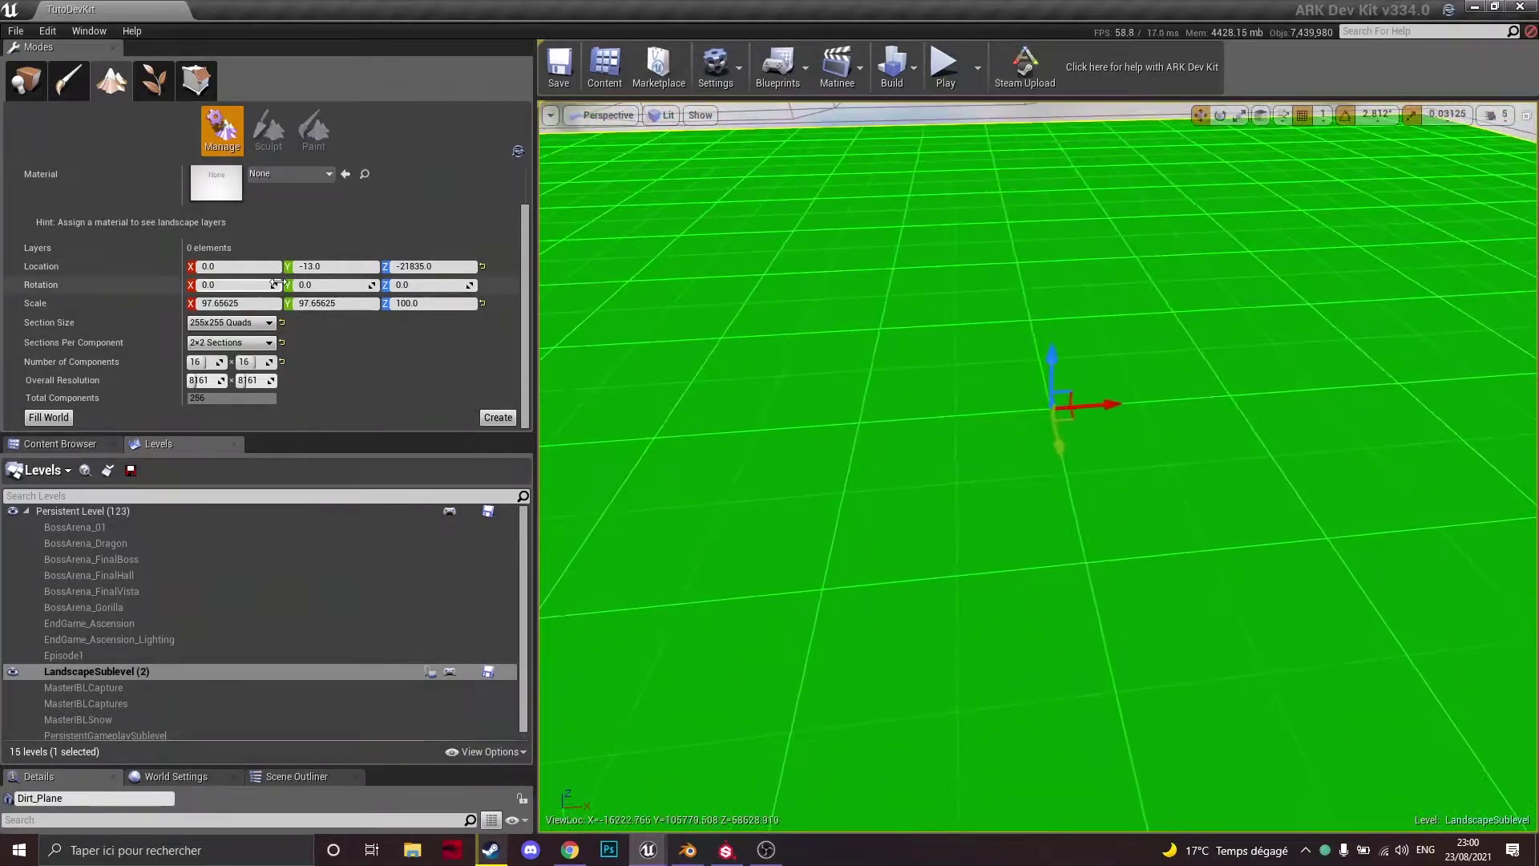
# - Check the new landscape's settings and extent, and create it in LandscapeSublevel without a material
pyautogui.scroll(2, 344, 277)
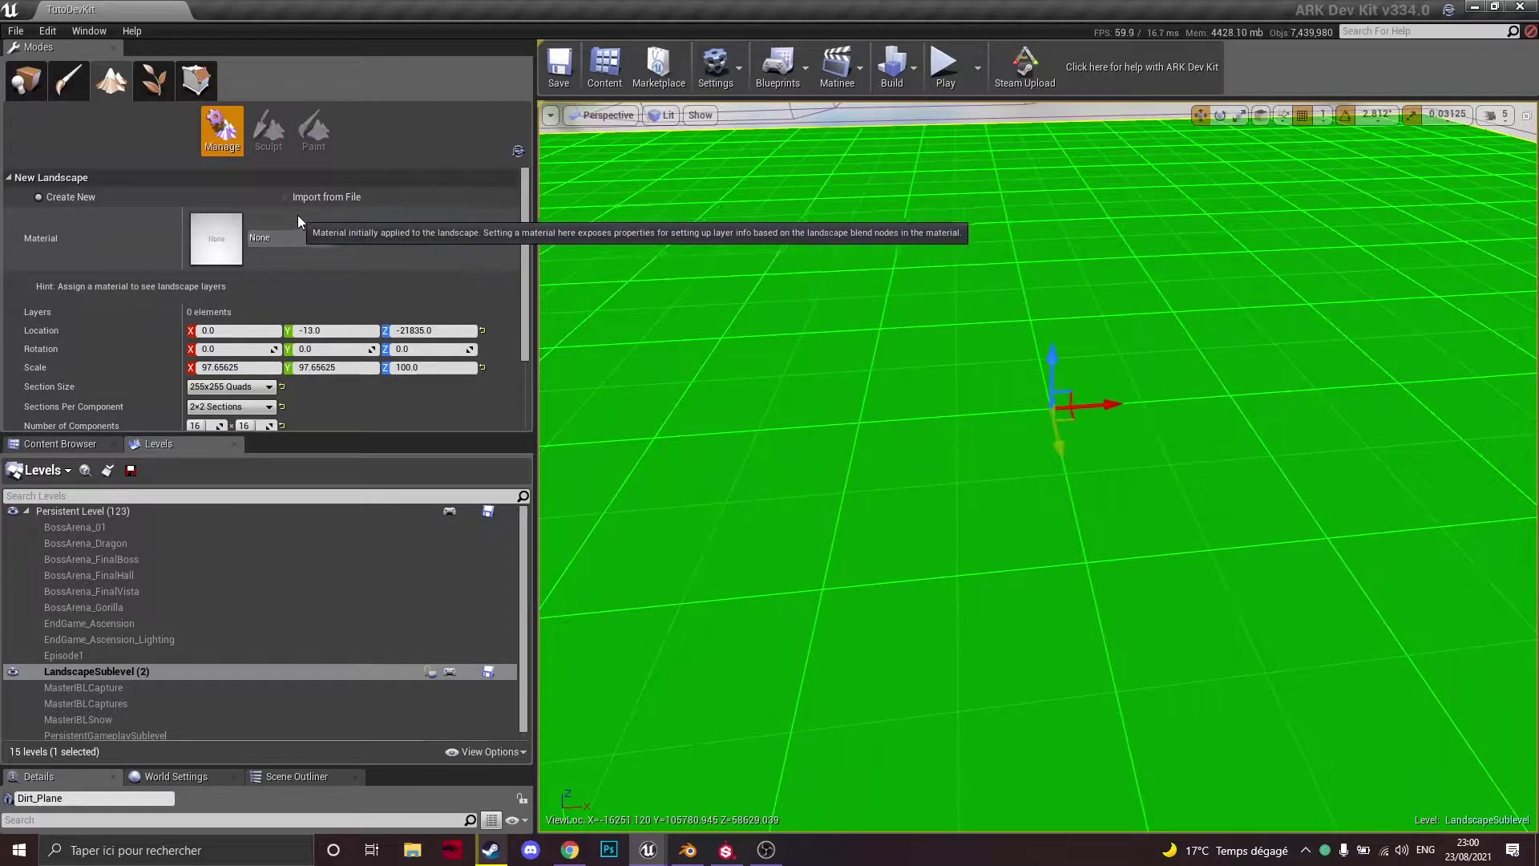
pyautogui.scroll(-2, 332, 242)
pyautogui.scroll(-1, 332, 242)
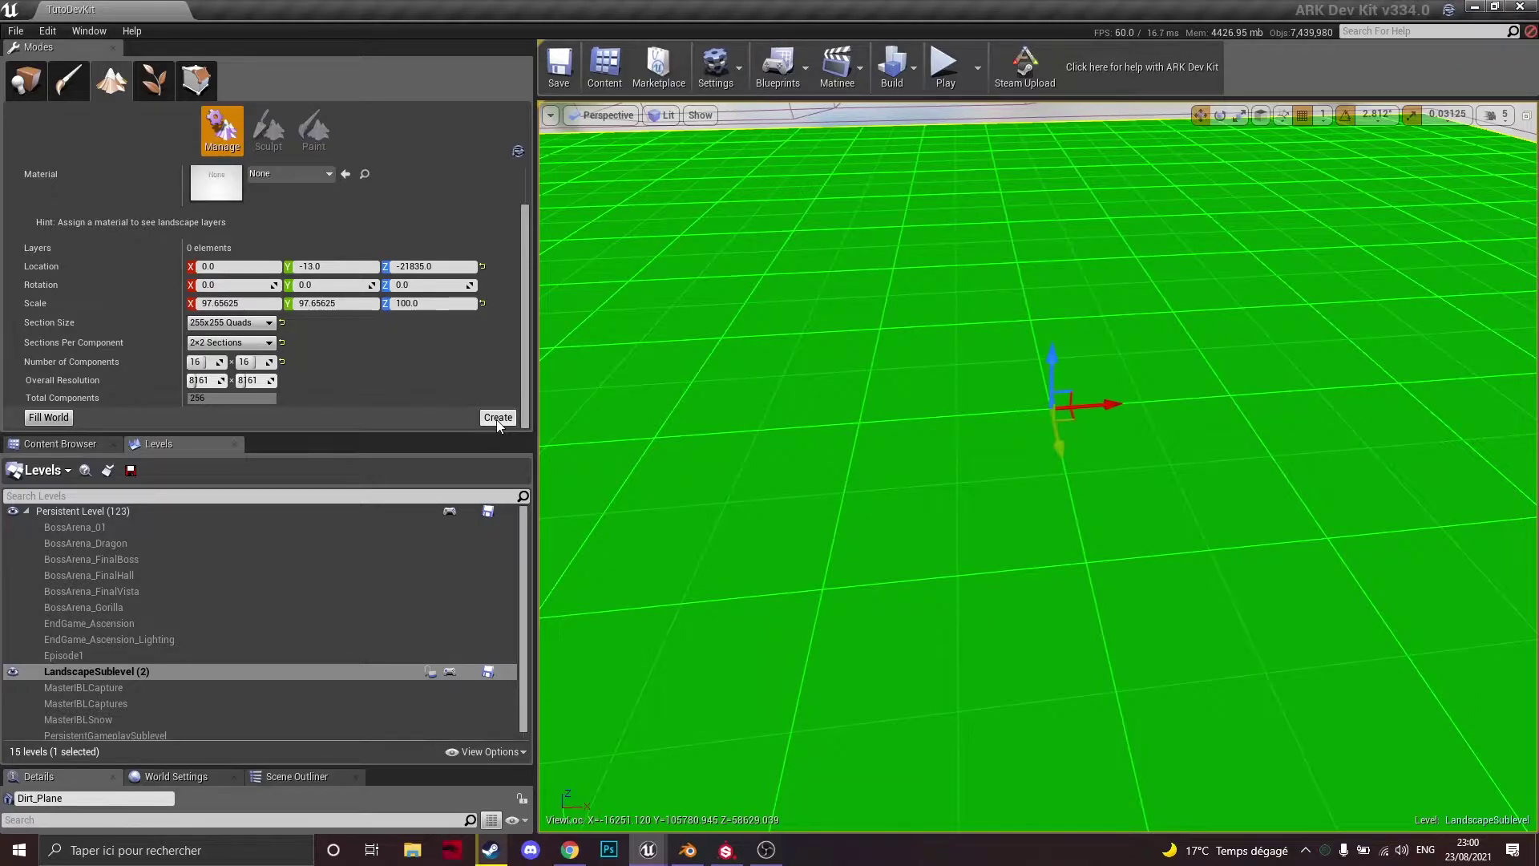
pyautogui.moveTo(770, 401); pyautogui.dragTo(1124, 351, button='right')
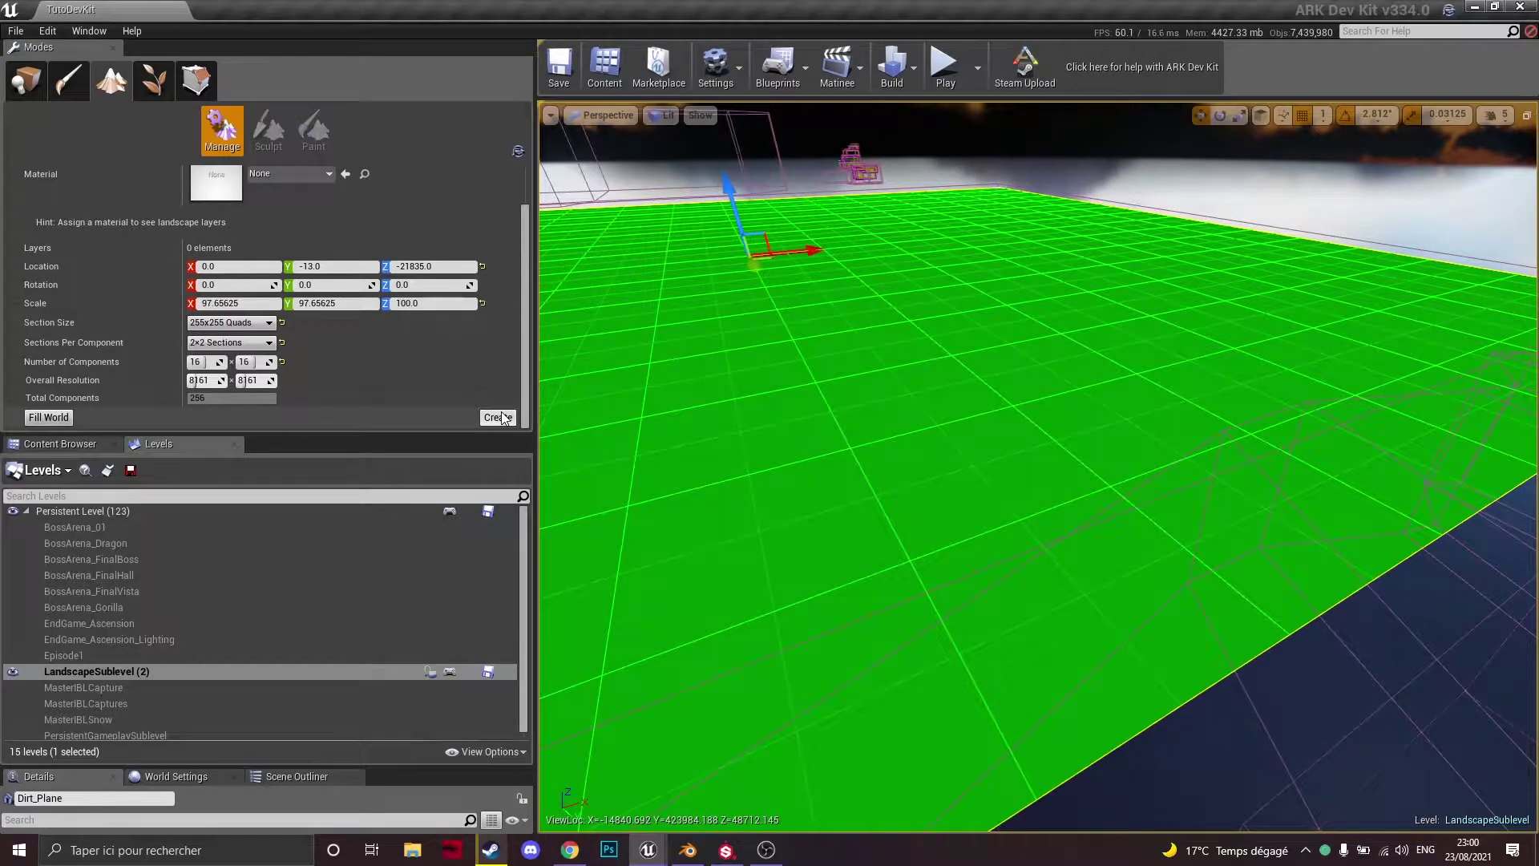
pyautogui.moveTo(789, 409); pyautogui.dragTo(890, 441, button='right')
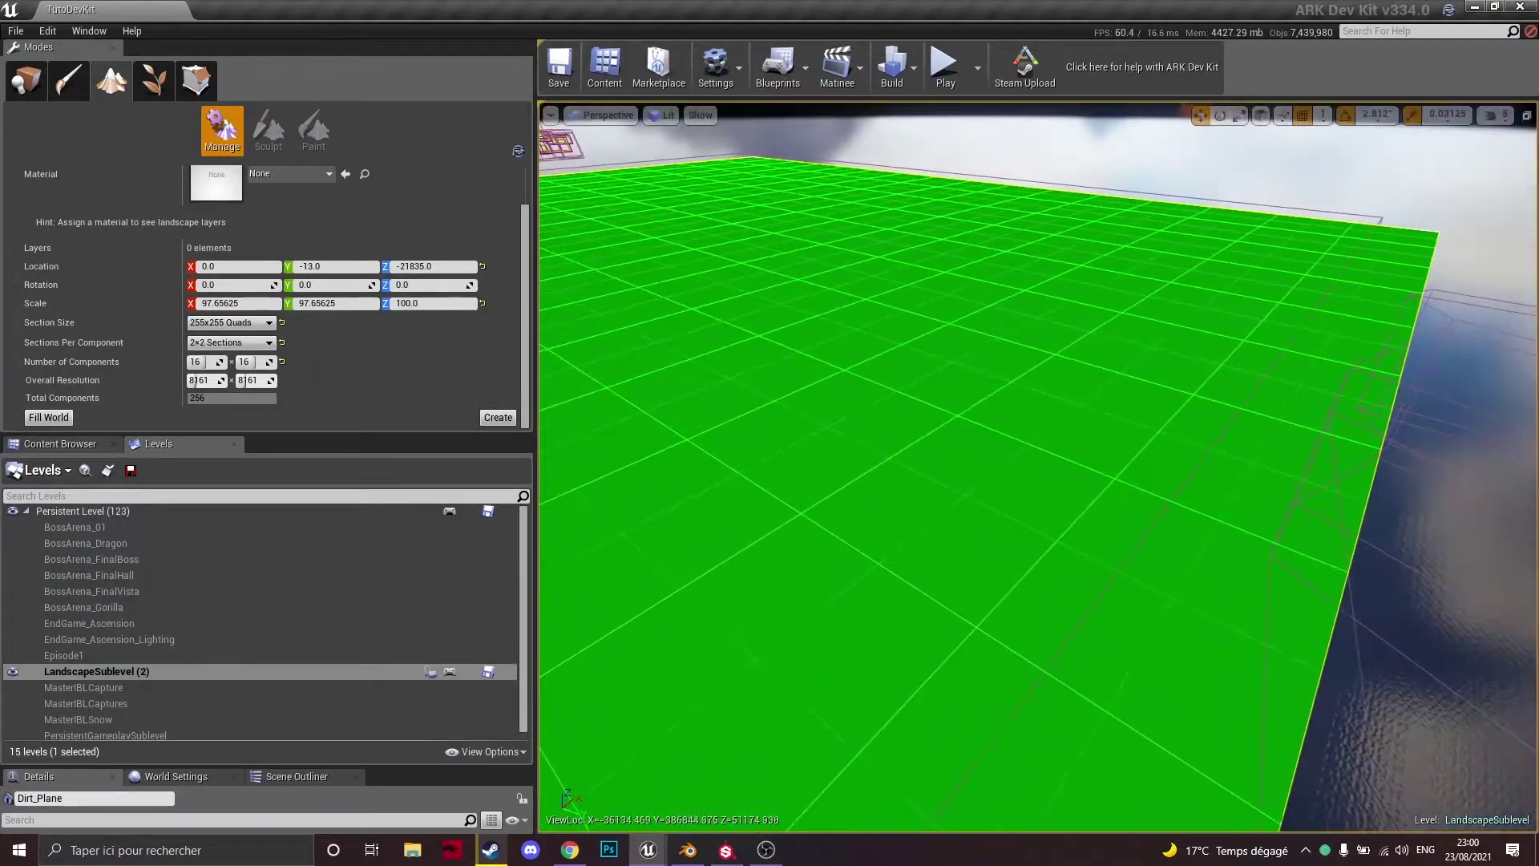
pyautogui.click(499, 418)
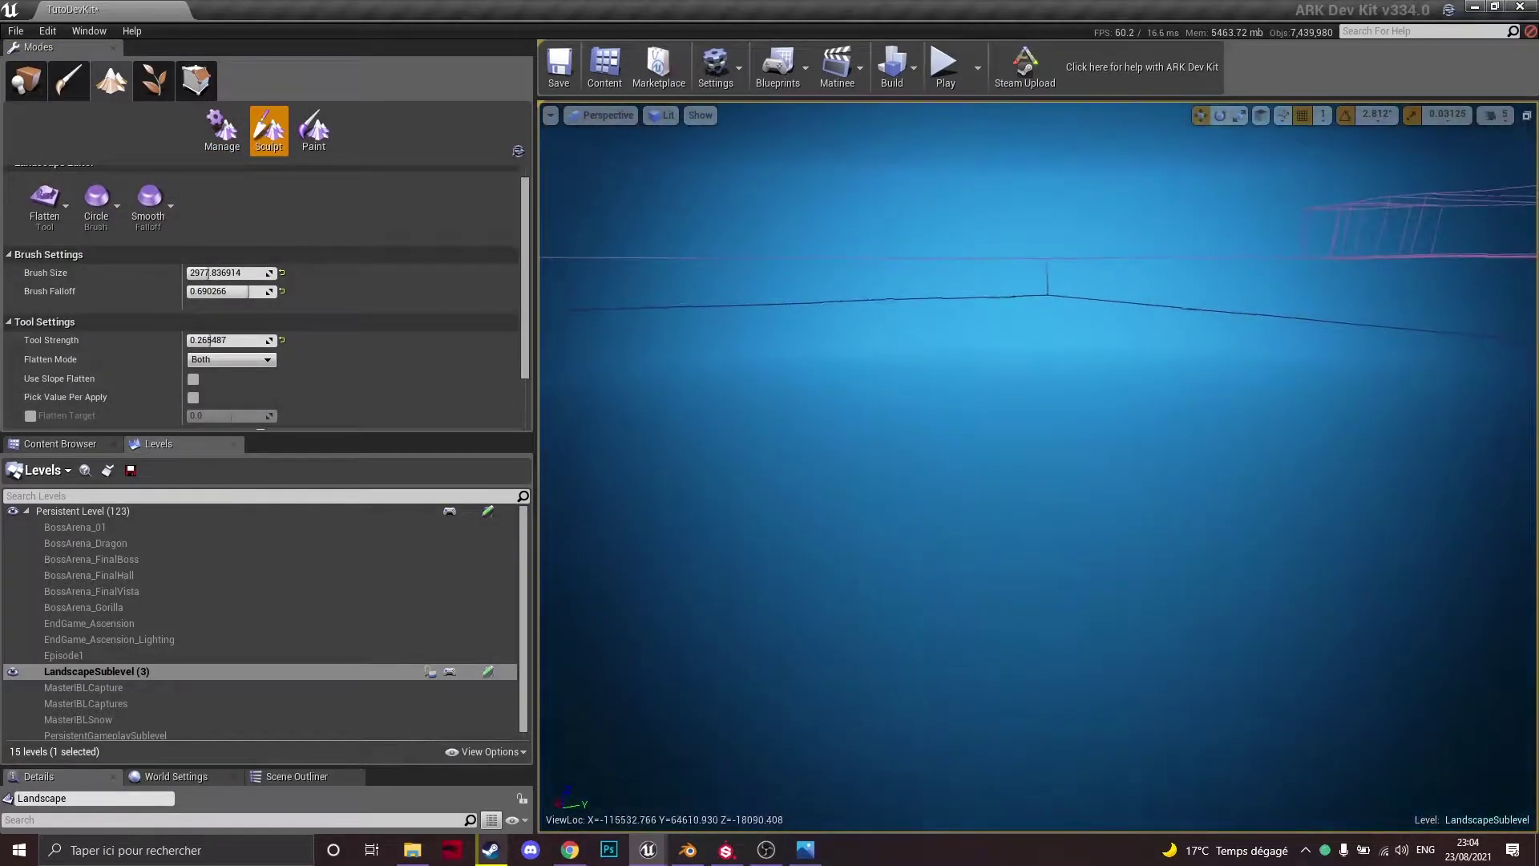
pyautogui.moveTo(1039, 466)
pyautogui.mouseDown(button='right')
pyautogui.moveTo(987, 513)
pyautogui.moveTo(978, 561)
pyautogui.moveTo(978, 473)
pyautogui.moveTo(942, 454)
pyautogui.moveTo(946, 525)
pyautogui.moveTo(1002, 513)
pyautogui.mouseUp(button='right')
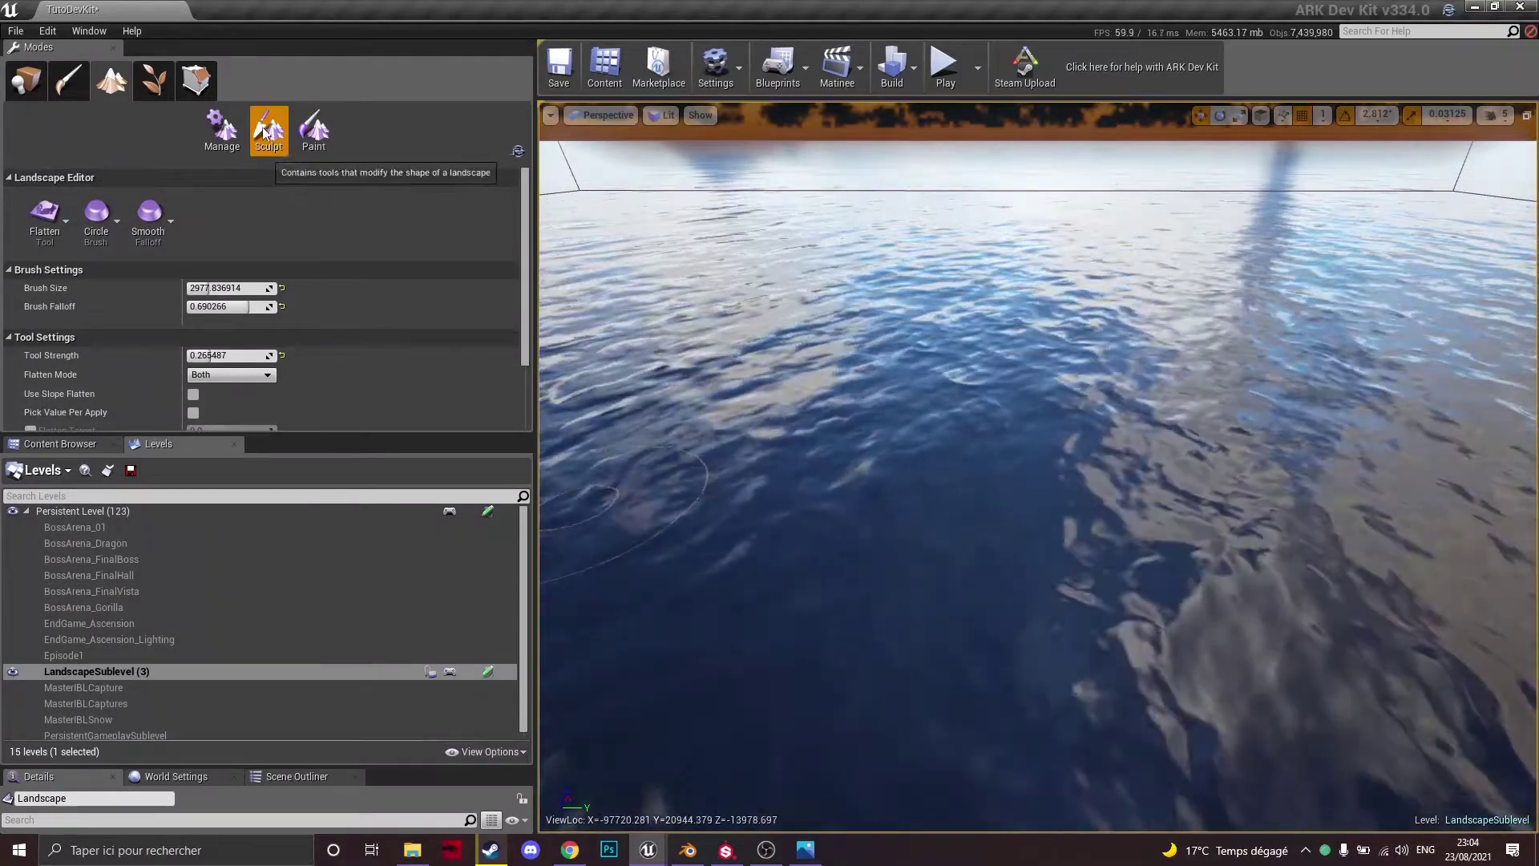
# - Switch the landscape editor to sculpting and approach the new landscape's surface beneath the water
pyautogui.click(222, 130)
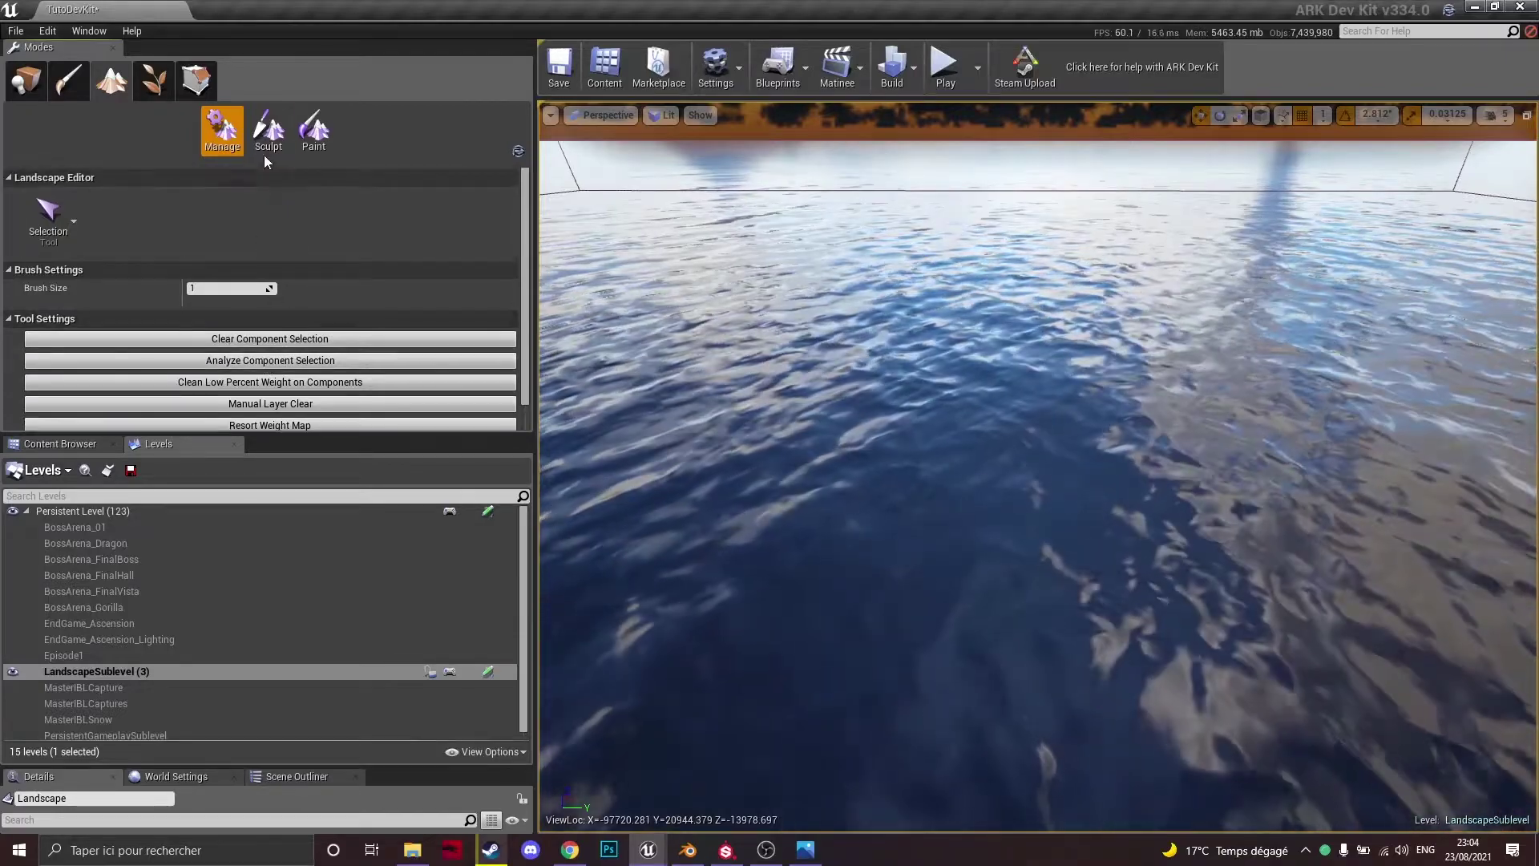
pyautogui.click(267, 137)
pyautogui.press('s')
pyautogui.moveTo(802, 417)
pyautogui.mouseDown(button='right')
pyautogui.moveTo(769, 490)
pyautogui.moveTo(765, 385)
pyautogui.moveTo(710, 418)
pyautogui.mouseUp(button='right')
pyautogui.moveTo(1010, 466)
pyautogui.mouseDown(button='right')
pyautogui.moveTo(1015, 399)
pyautogui.moveTo(999, 489)
pyautogui.mouseUp(button='right')
pyautogui.press('w')
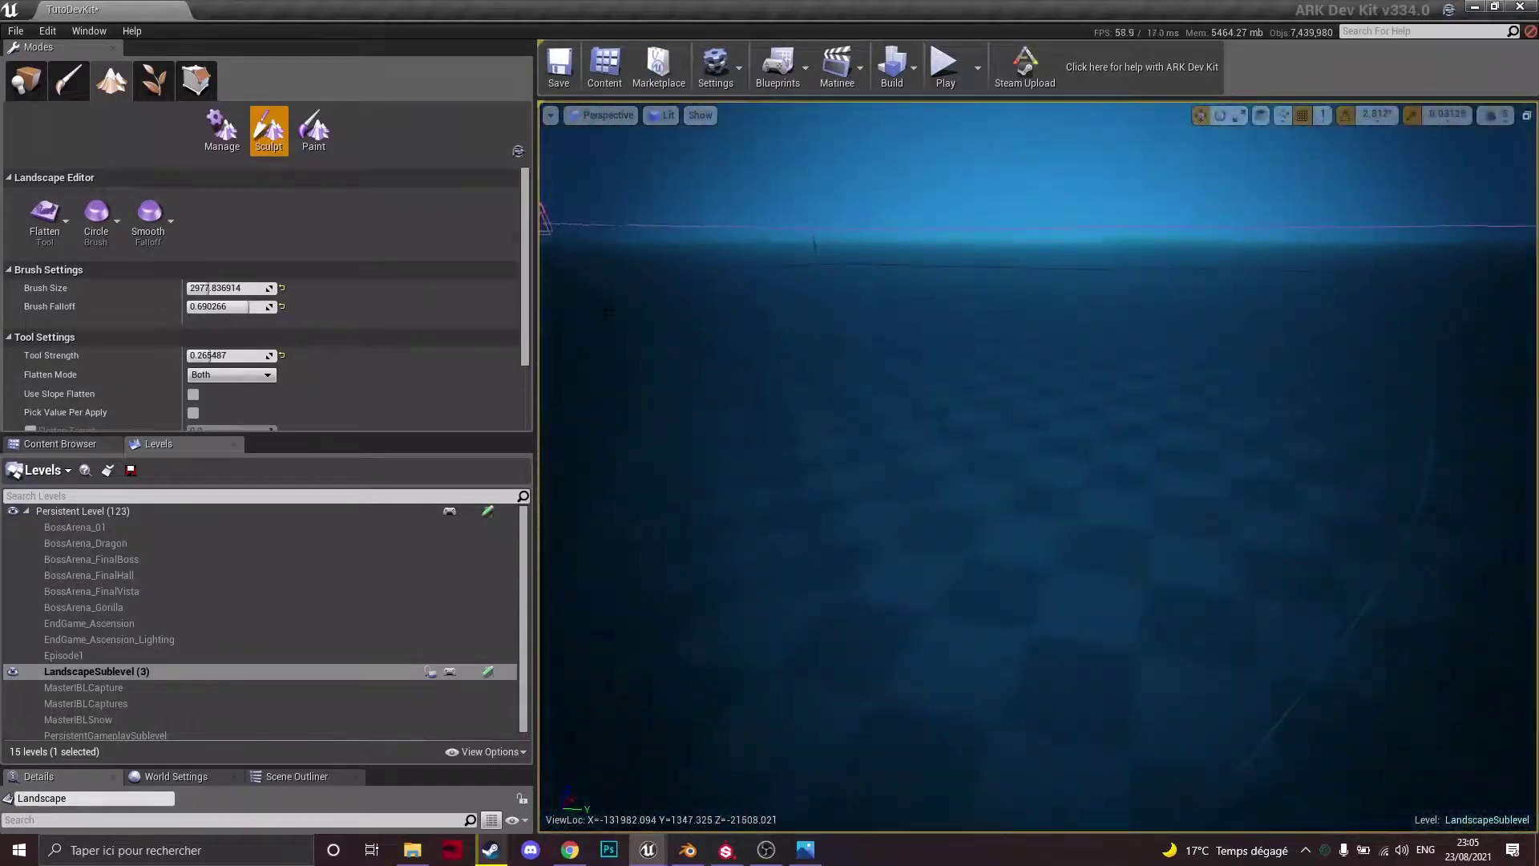
# - Raise a first mound from the seabed above the water using the Sculpt tool with the clay brush
pyautogui.click(67, 214)
pyautogui.click(108, 294)
pyautogui.press('s')
pyautogui.moveTo(801, 416); pyautogui.dragTo(800, 449, button='right')
pyautogui.press('s')
pyautogui.moveTo(930, 481)
pyautogui.mouseDown(button='right')
pyautogui.moveTo(931, 457)
pyautogui.moveTo(1010, 488)
pyautogui.mouseUp(button='right')
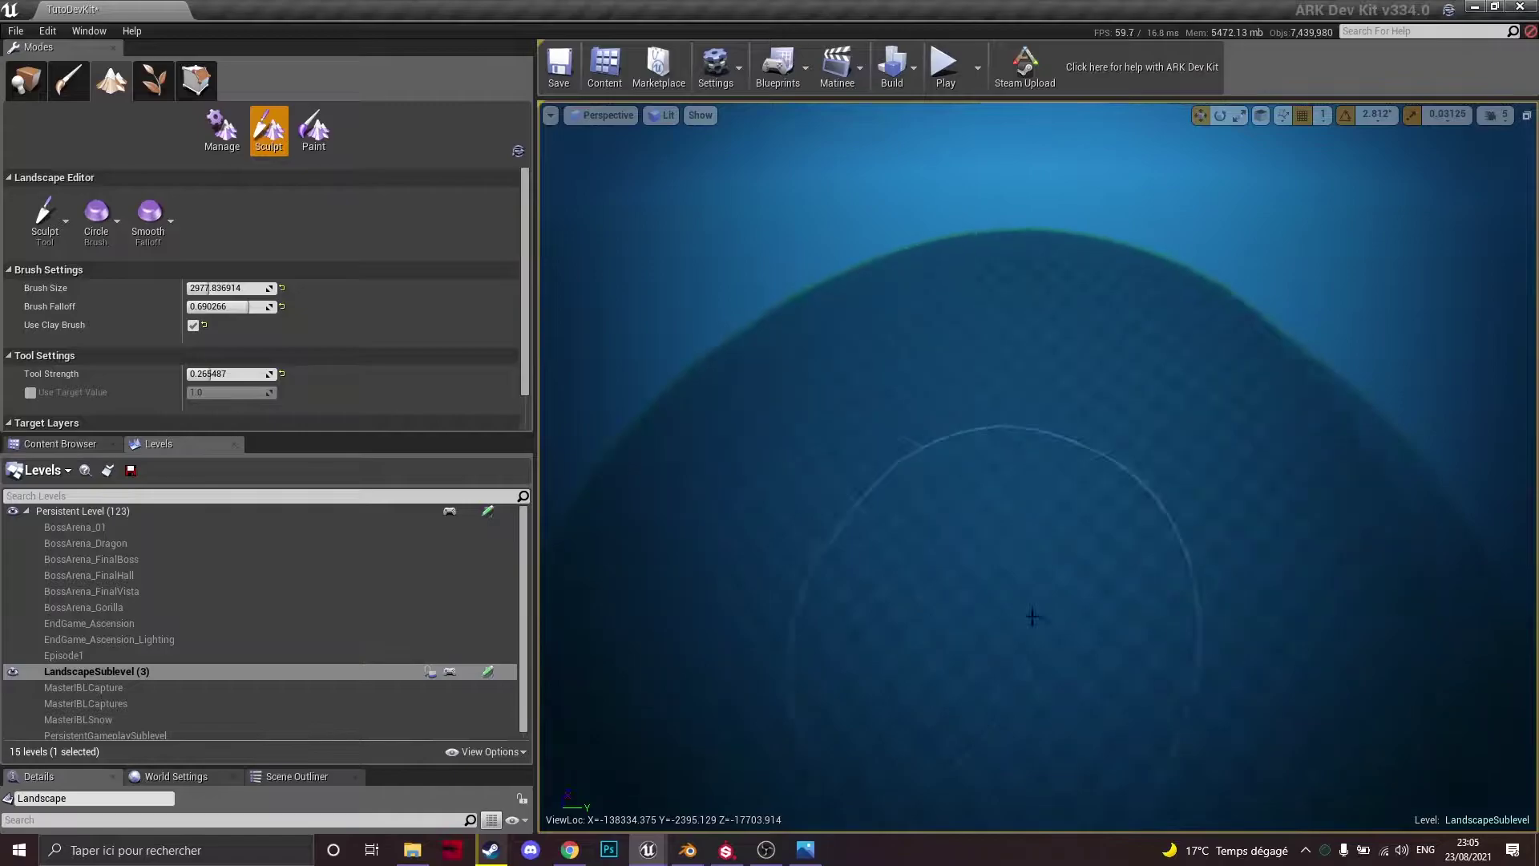
pyautogui.scroll(-5, 1006, 622)
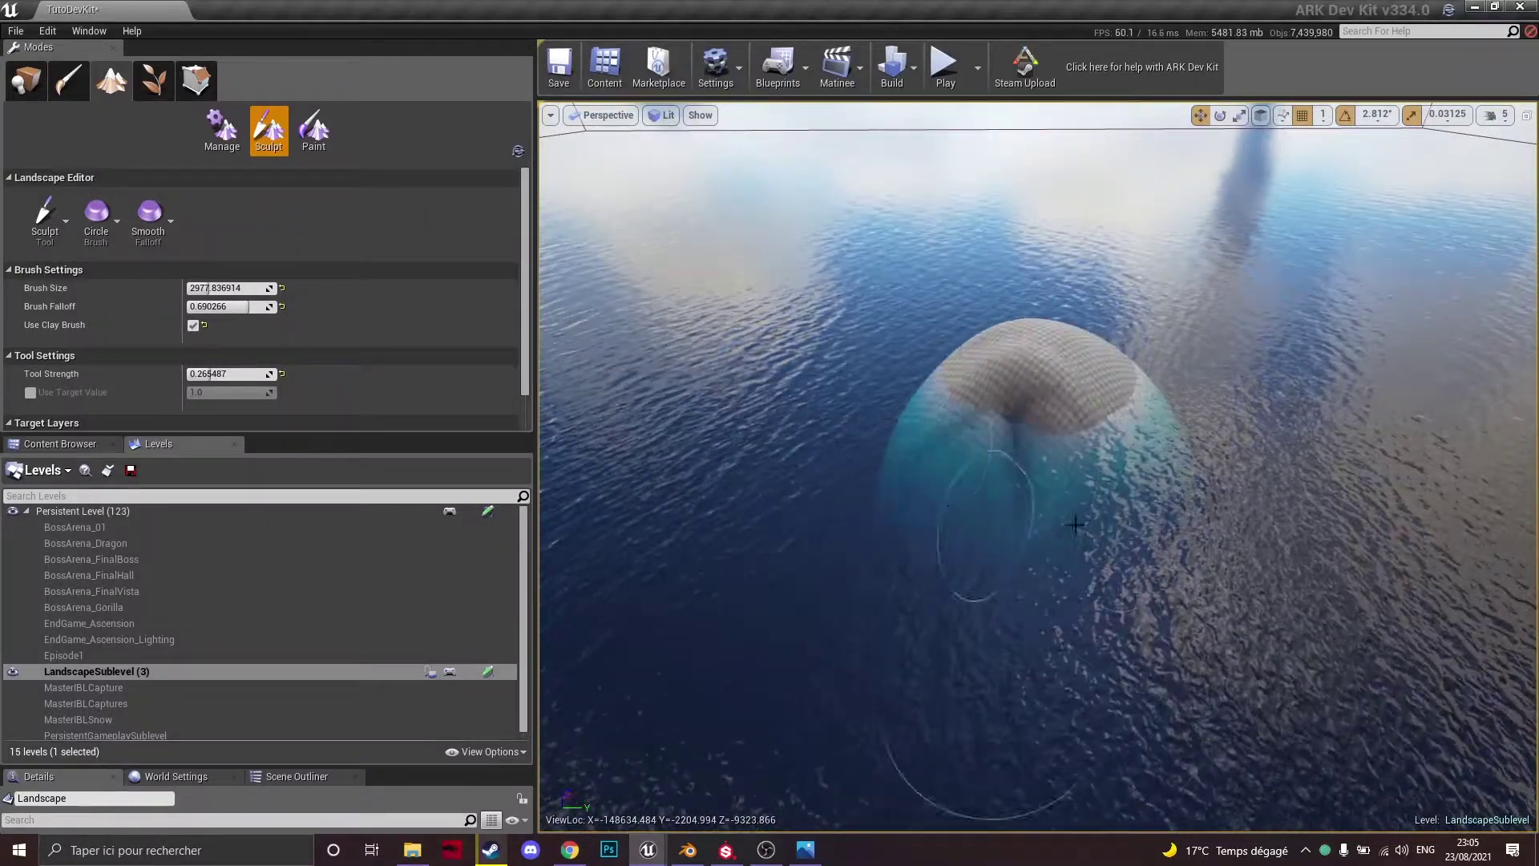
# - Build the mound up into a taller, wider island with more sculpting strokes around its sides
pyautogui.moveTo(1120, 441); pyautogui.dragTo(1262, 401, button='right')
pyautogui.press('a')
pyautogui.moveTo(965, 476)
pyautogui.mouseDown(button='right')
pyautogui.moveTo(1034, 449)
pyautogui.moveTo(1003, 501)
pyautogui.mouseUp(button='right')
pyautogui.press('a')
pyautogui.press('w')
pyautogui.press('a')
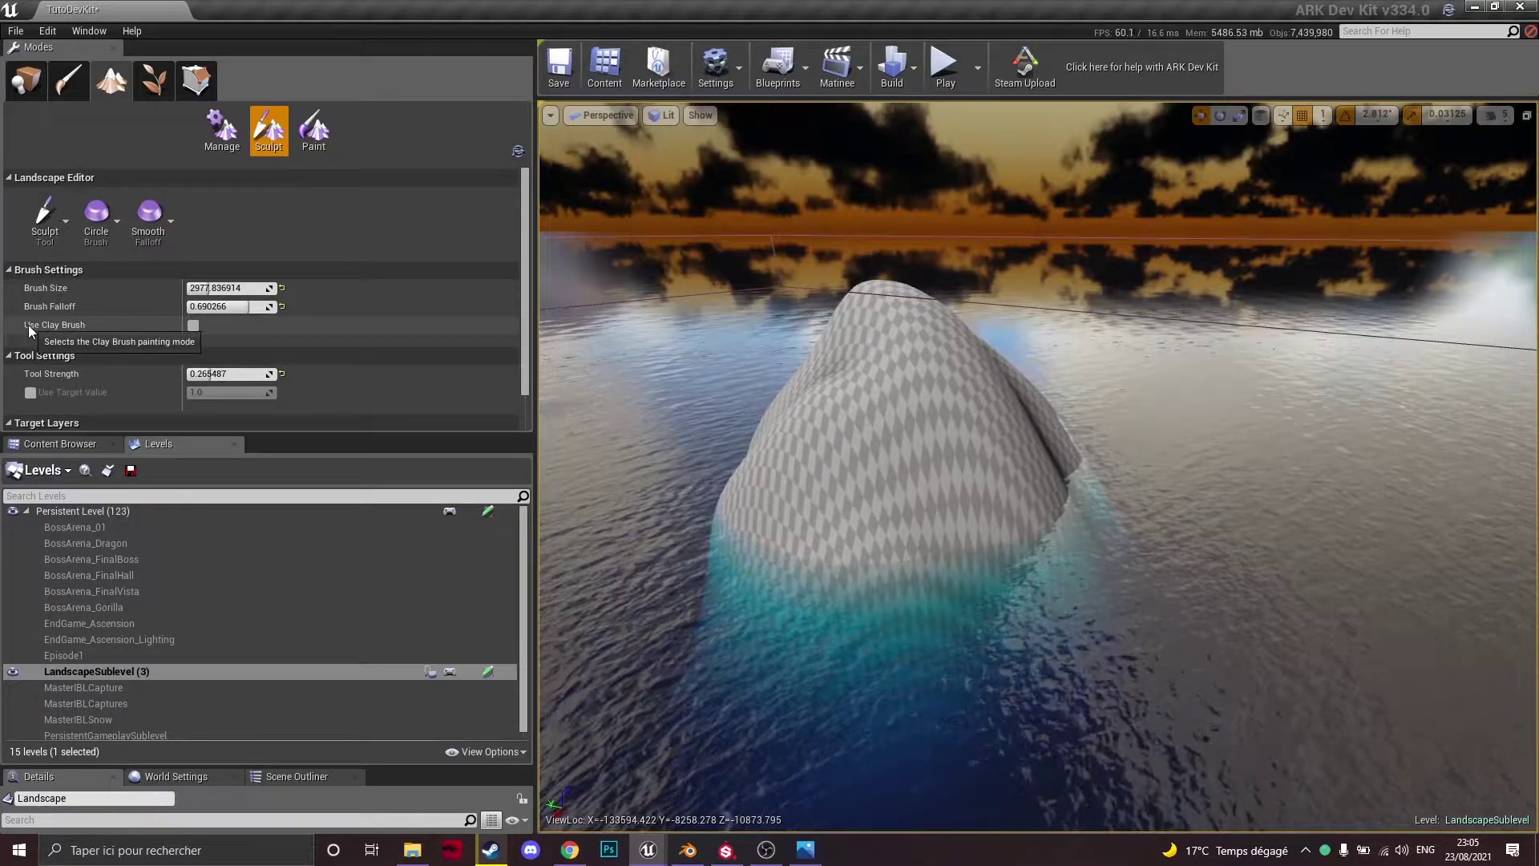
# - Turn on the clay brush and layer more volume and ridges around the island's flanks
pyautogui.click(194, 329)
pyautogui.moveTo(962, 457)
pyautogui.mouseDown(button='right')
pyautogui.moveTo(1034, 473)
pyautogui.moveTo(1074, 461)
pyautogui.mouseUp(button='right')
pyautogui.press('a')
pyautogui.moveTo(1070, 425); pyautogui.dragTo(899, 575)
pyautogui.moveTo(899, 575); pyautogui.dragTo(947, 562, button='right')
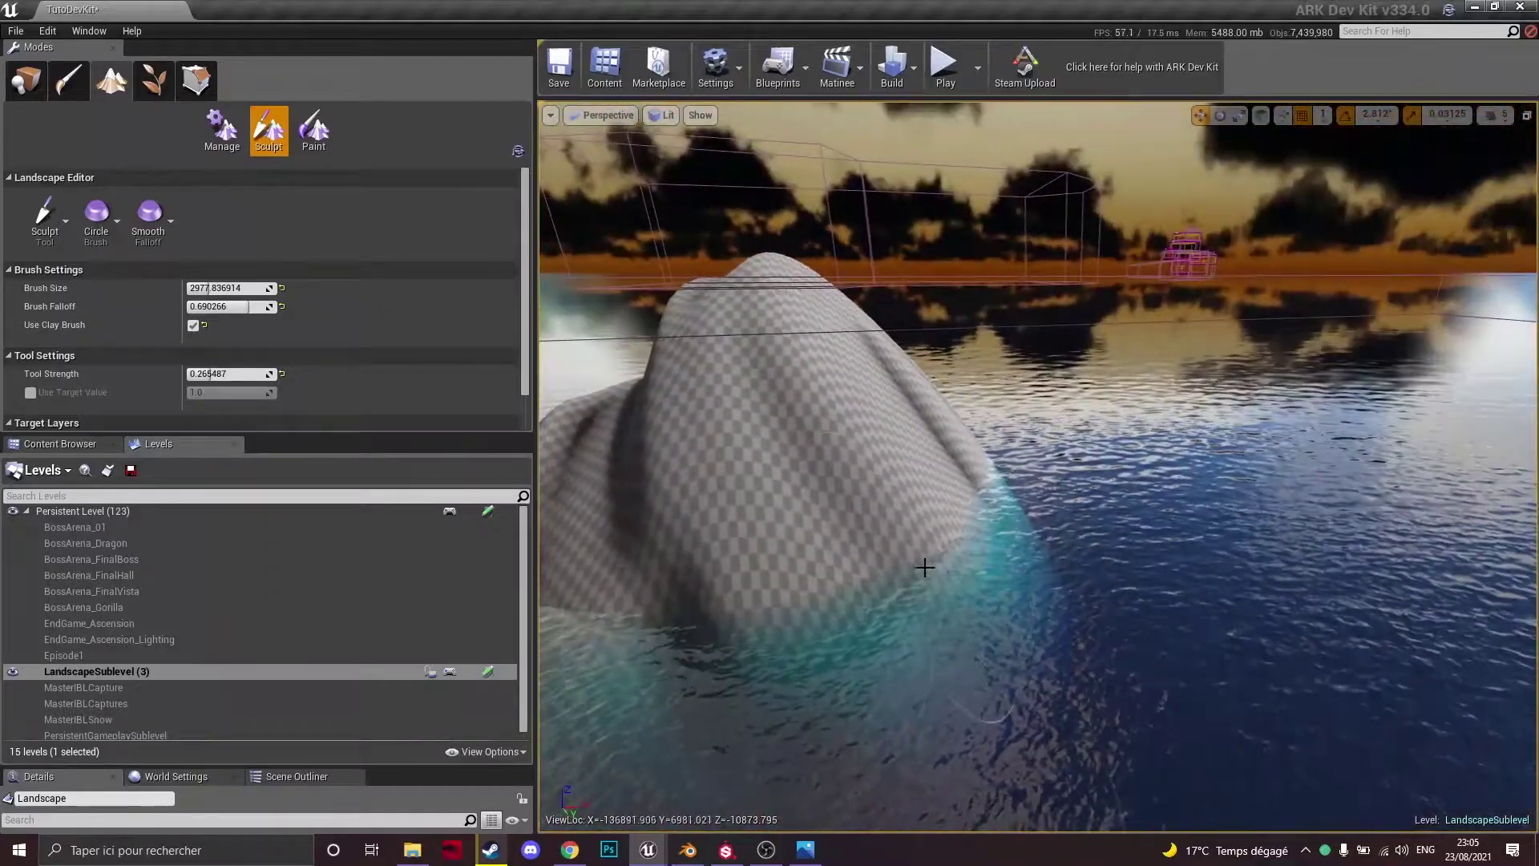
pyautogui.moveTo(919, 759); pyautogui.dragTo(1067, 774, button='right')
pyautogui.press('a')
pyautogui.moveTo(1066, 641)
pyautogui.mouseDown()
pyautogui.moveTo(1096, 601)
pyautogui.moveTo(826, 577)
pyautogui.mouseUp()
pyautogui.moveTo(825, 577)
pyautogui.mouseDown(button='right')
pyautogui.moveTo(922, 625)
pyautogui.moveTo(836, 685)
pyautogui.mouseUp(button='right')
pyautogui.press('a')
pyautogui.press('s')
pyautogui.press('a')
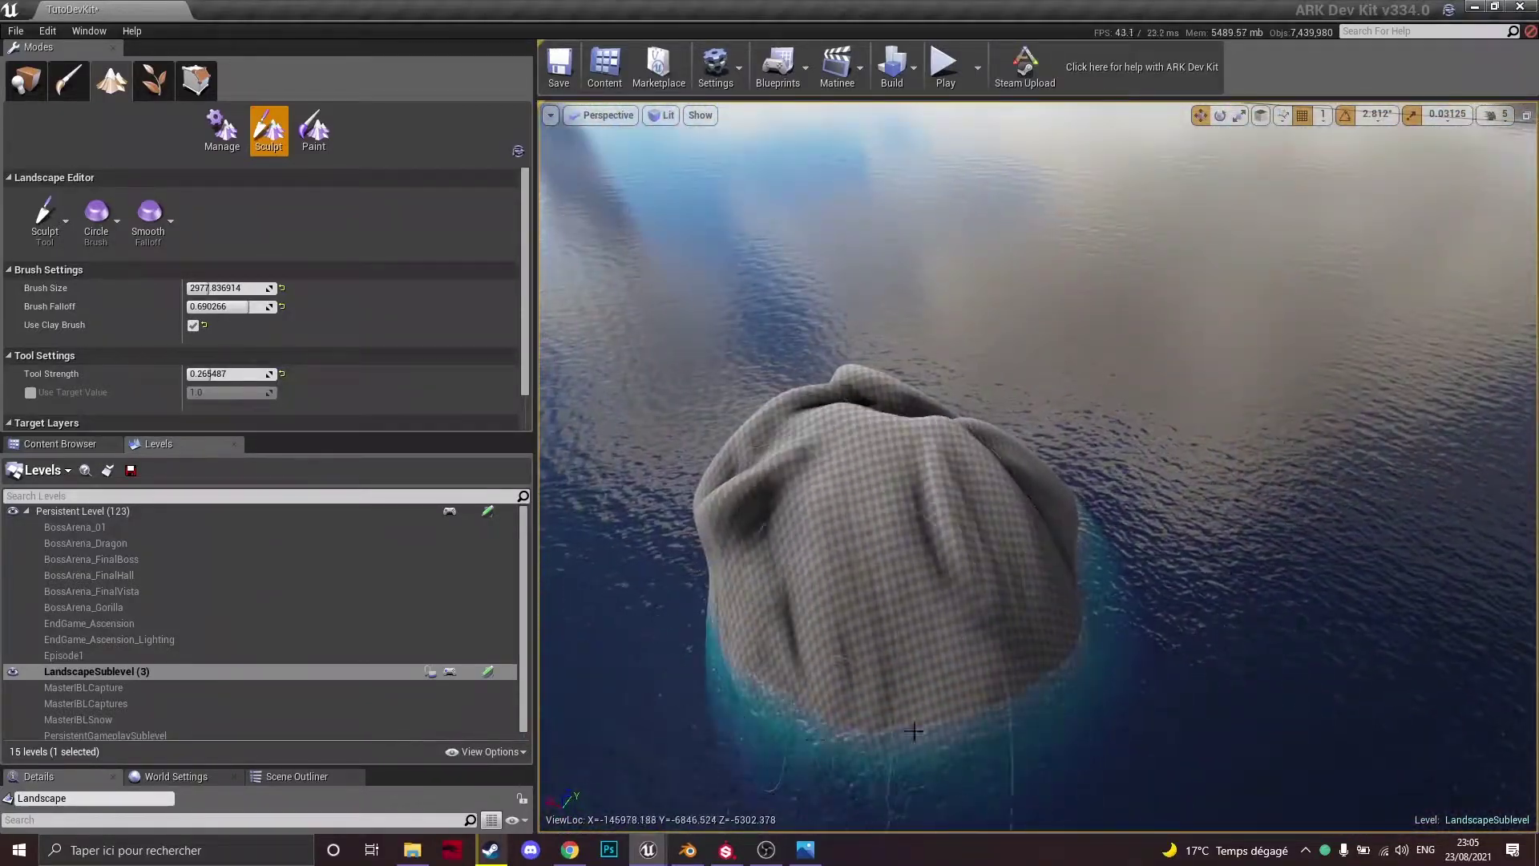
pyautogui.moveTo(962, 713); pyautogui.dragTo(927, 664, button='right')
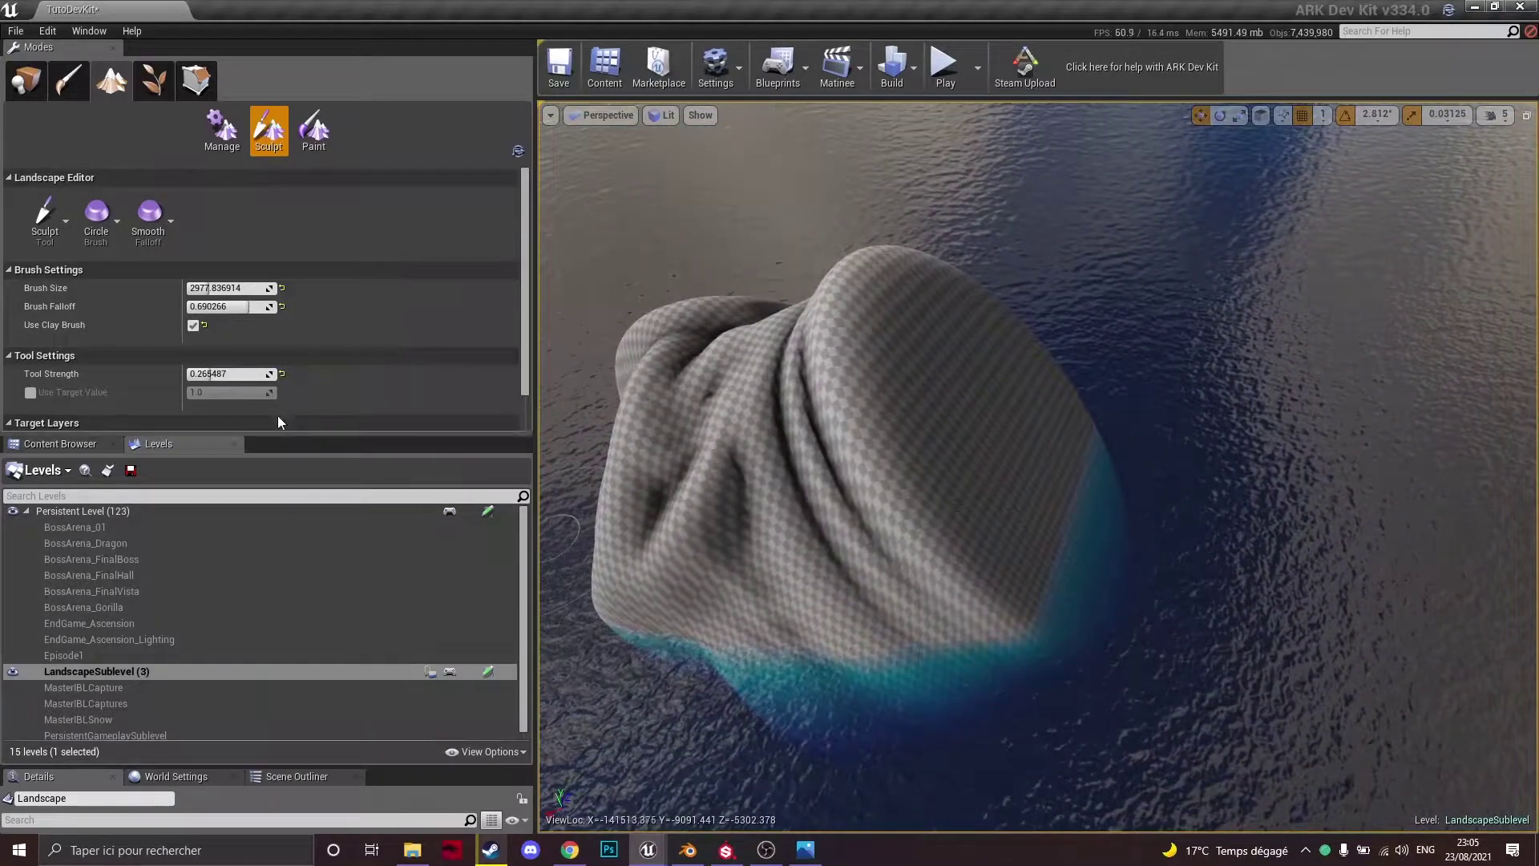
# - Turn off the clay brush and pull up a tall pointed peak on top of the island
pyautogui.click(194, 327)
pyautogui.moveTo(908, 398); pyautogui.dragTo(835, 319)
pyautogui.press('d')
pyautogui.moveTo(835, 319)
pyautogui.mouseDown(button='right')
pyautogui.moveTo(642, 224)
pyautogui.moveTo(577, 320)
pyautogui.moveTo(529, 335)
pyautogui.mouseUp(button='right')
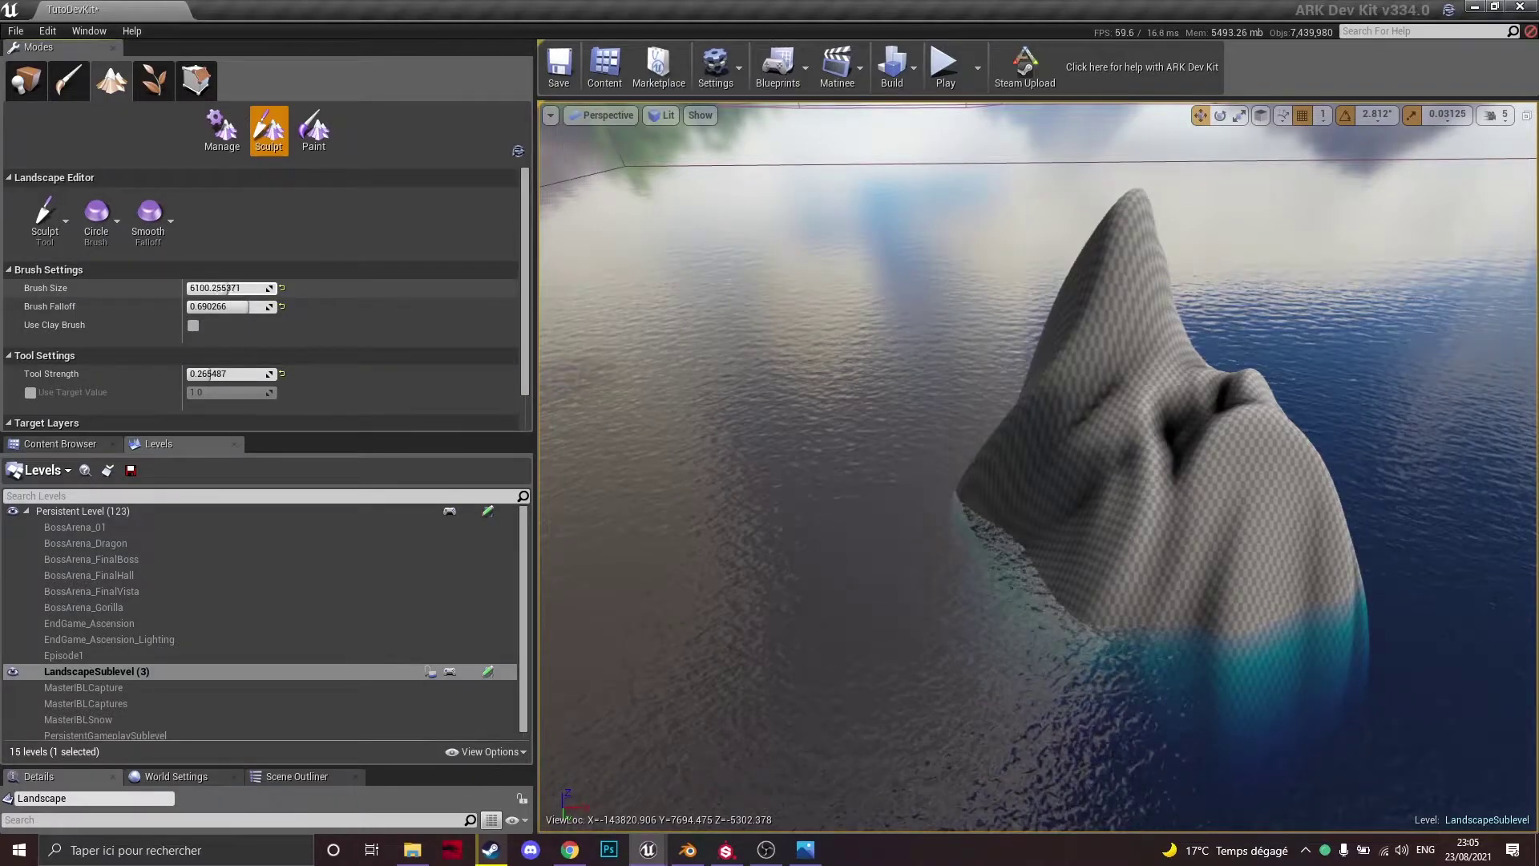
# - Raise the island's flank broadly with a brush size of about 6100 and add narrower bumps at about 1423
pyautogui.moveTo(226, 287); pyautogui.dragTo(229, 288)
pyautogui.moveTo(1234, 543); pyautogui.dragTo(1070, 557)
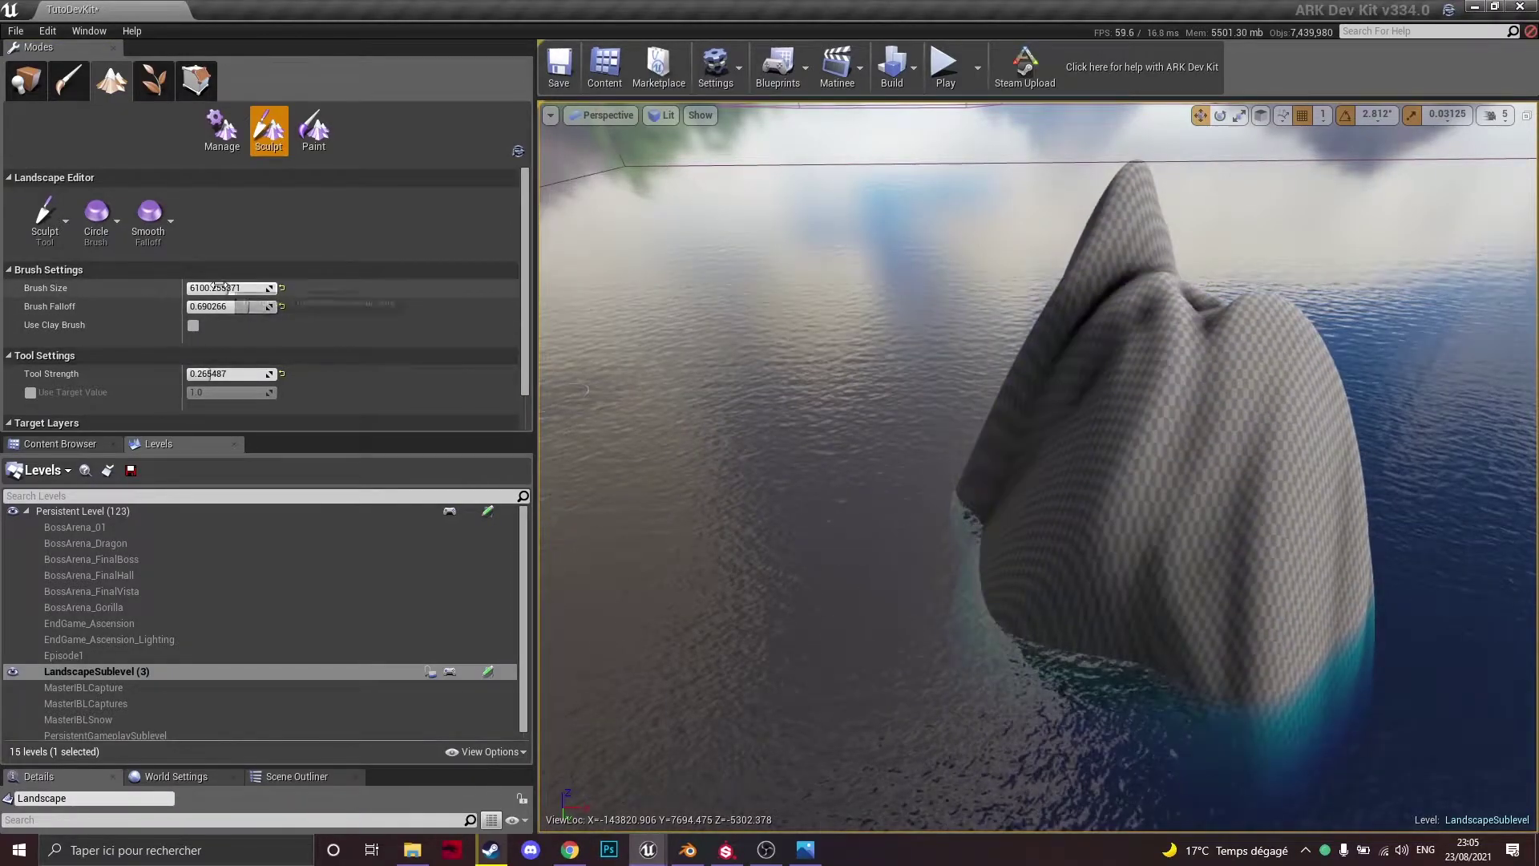
pyautogui.moveTo(1234, 550)
pyautogui.mouseDown()
pyautogui.moveTo(1169, 553)
pyautogui.moveTo(1219, 526)
pyautogui.moveTo(1193, 533)
pyautogui.mouseUp()
pyautogui.moveTo(882, 433)
pyautogui.mouseDown(button='right')
pyautogui.moveTo(1010, 449)
pyautogui.moveTo(978, 393)
pyautogui.moveTo(946, 433)
pyautogui.moveTo(934, 489)
pyautogui.moveTo(954, 529)
pyautogui.mouseUp(button='right')
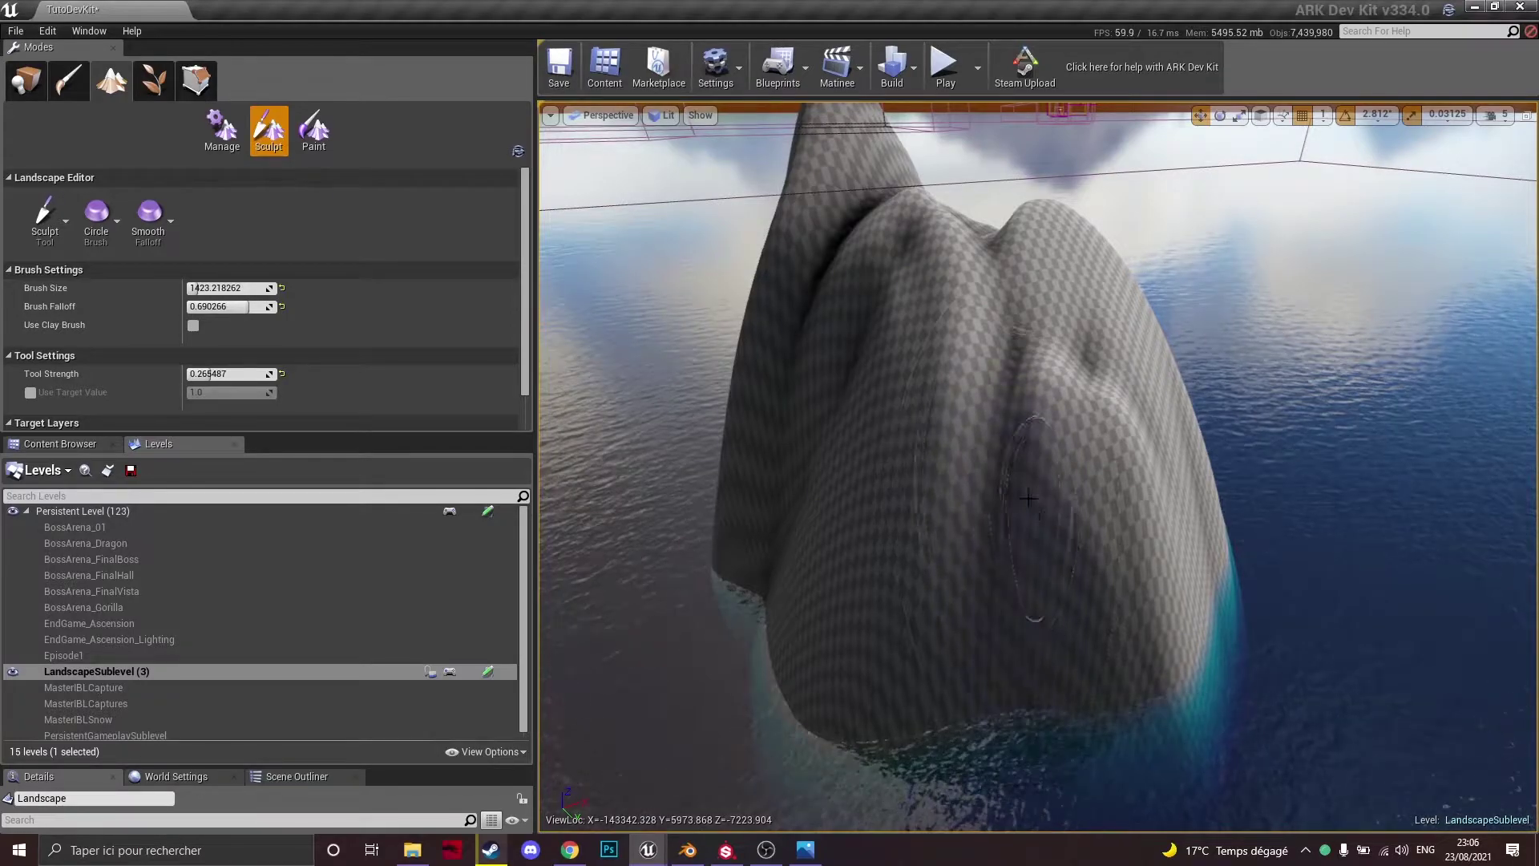
pyautogui.moveTo(1003, 587)
pyautogui.mouseDown()
pyautogui.moveTo(1041, 480)
pyautogui.moveTo(994, 481)
pyautogui.moveTo(999, 444)
pyautogui.moveTo(1003, 462)
pyautogui.mouseUp()
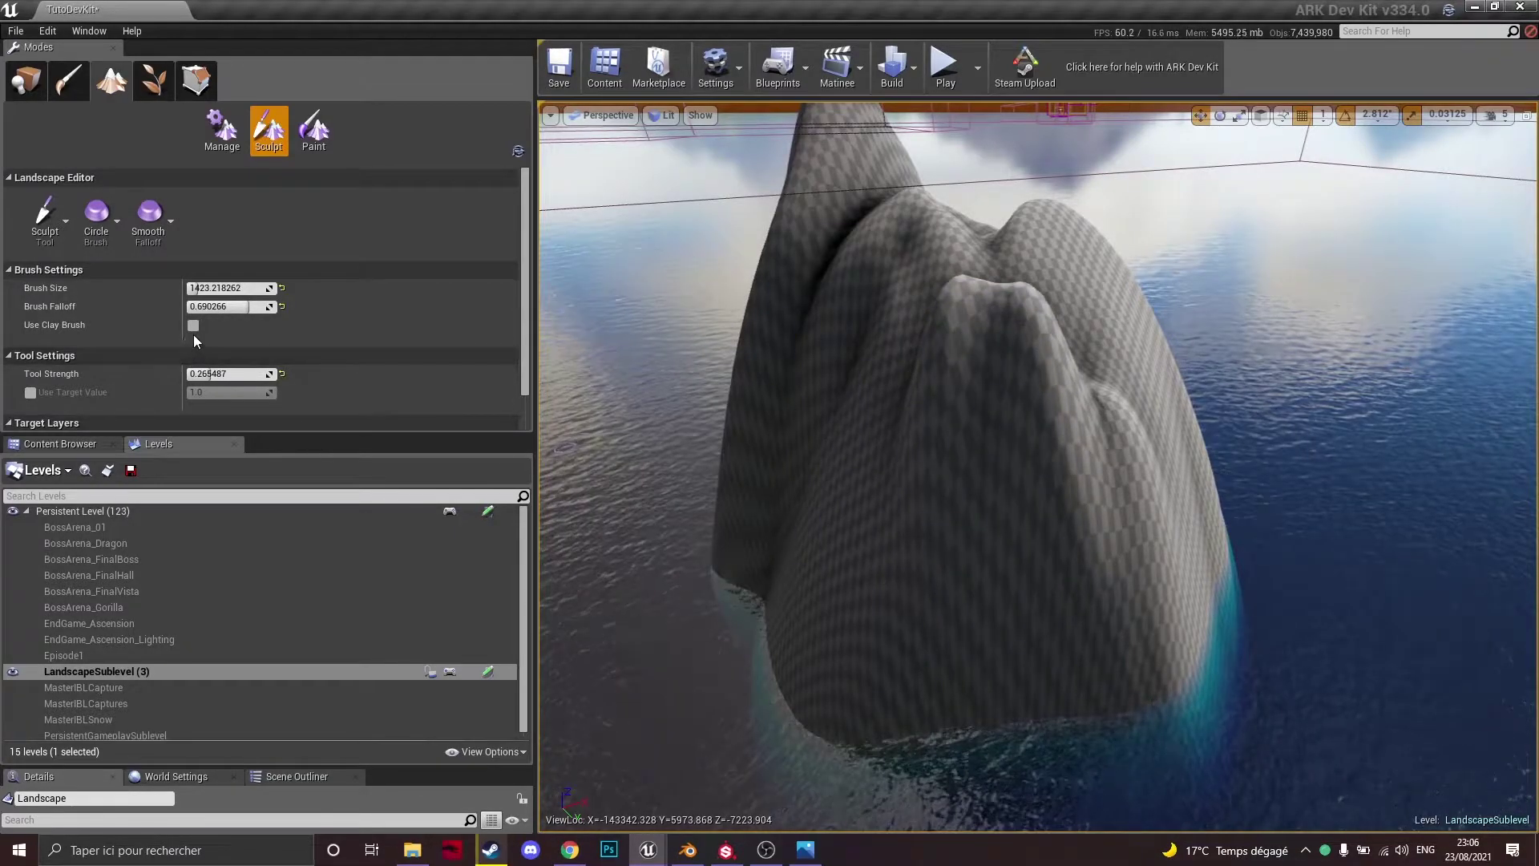
# - Sculpt trial peaks with a low and a high brush falloff, and set the falloff to about 0.549
pyautogui.moveTo(198, 306); pyautogui.dragTo(191, 306)
pyautogui.moveTo(980, 525)
pyautogui.mouseDown()
pyautogui.moveTo(1002, 571)
pyautogui.moveTo(993, 556)
pyautogui.mouseUp()
pyautogui.press('a')
pyautogui.moveTo(993, 557); pyautogui.dragTo(1154, 556, button='right')
pyautogui.moveTo(195, 307); pyautogui.dragTo(272, 307)
pyautogui.moveTo(979, 452)
pyautogui.mouseDown()
pyautogui.moveTo(947, 457)
pyautogui.moveTo(931, 547)
pyautogui.mouseUp()
pyautogui.moveTo(253, 307); pyautogui.dragTo(235, 306)
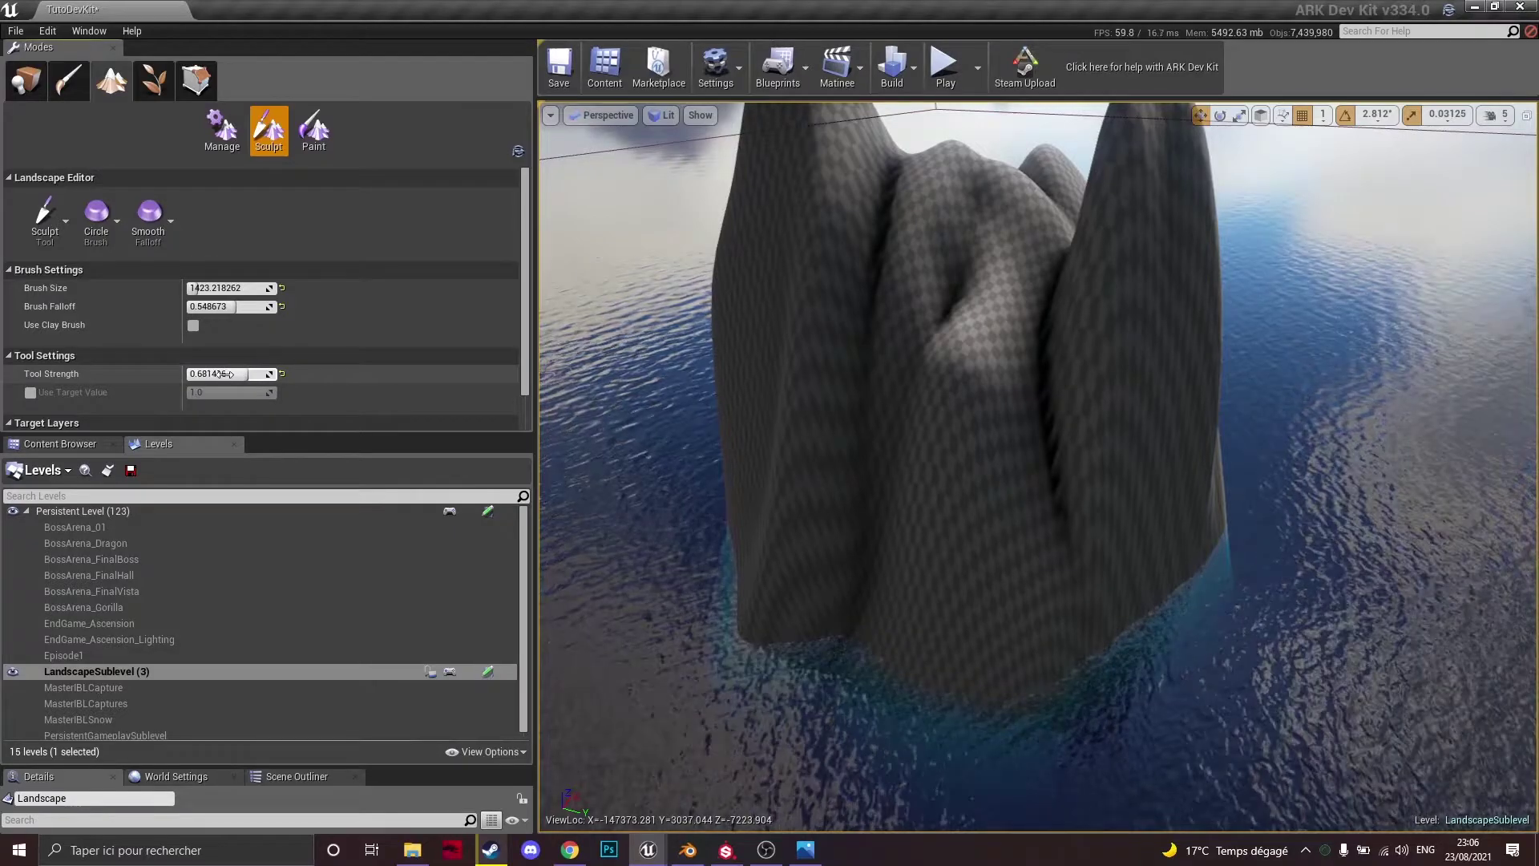
# - Raise a peak at a tool strength of about 0.805, and reduce the strength to about 0.071 for subtle strokes
pyautogui.moveTo(930, 481); pyautogui.dragTo(938, 473)
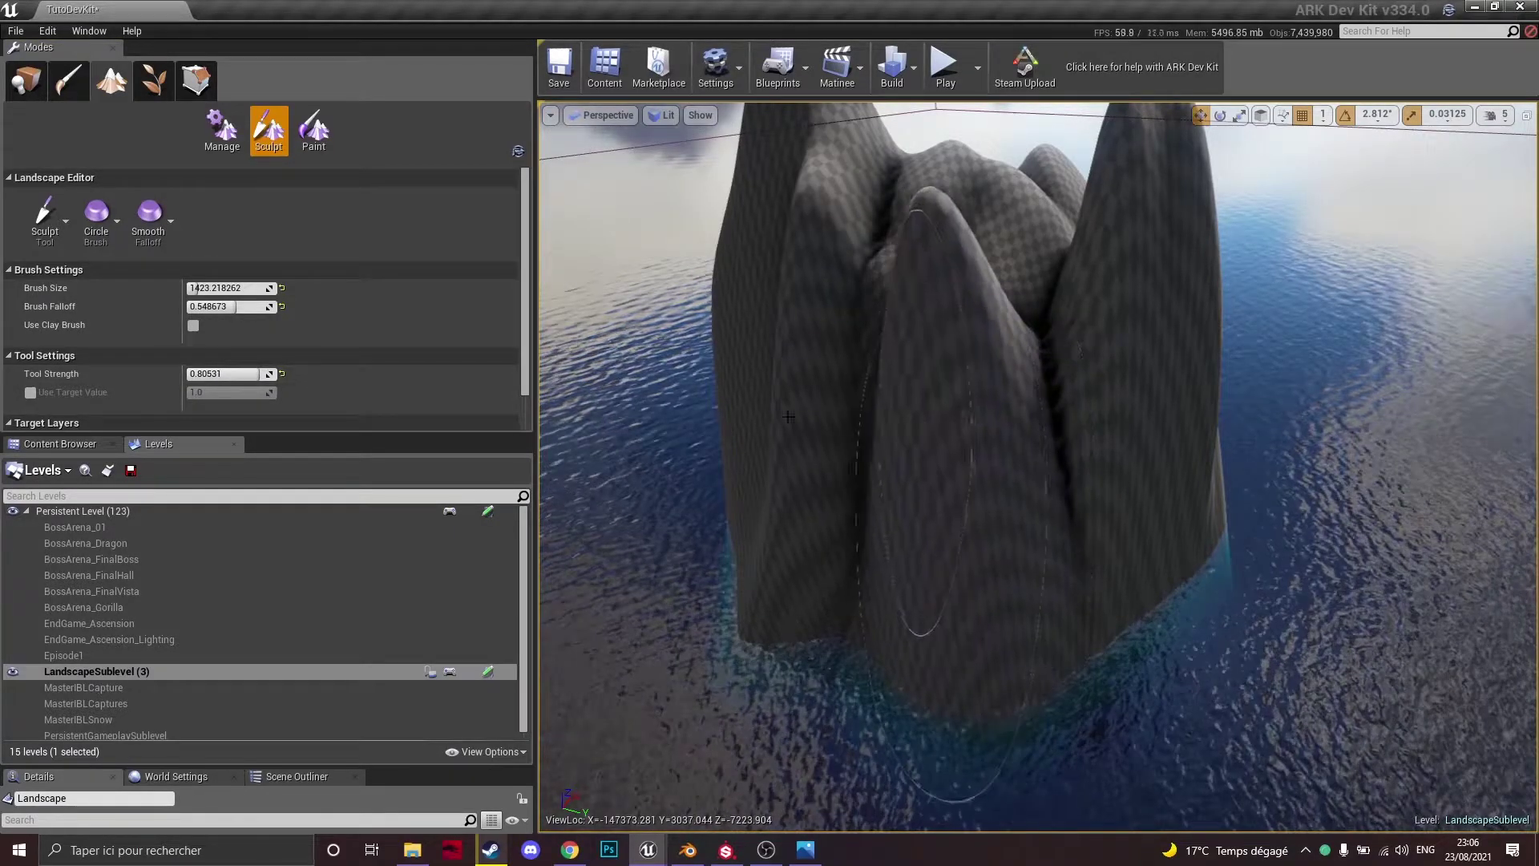
pyautogui.moveTo(245, 373); pyautogui.dragTo(209, 374)
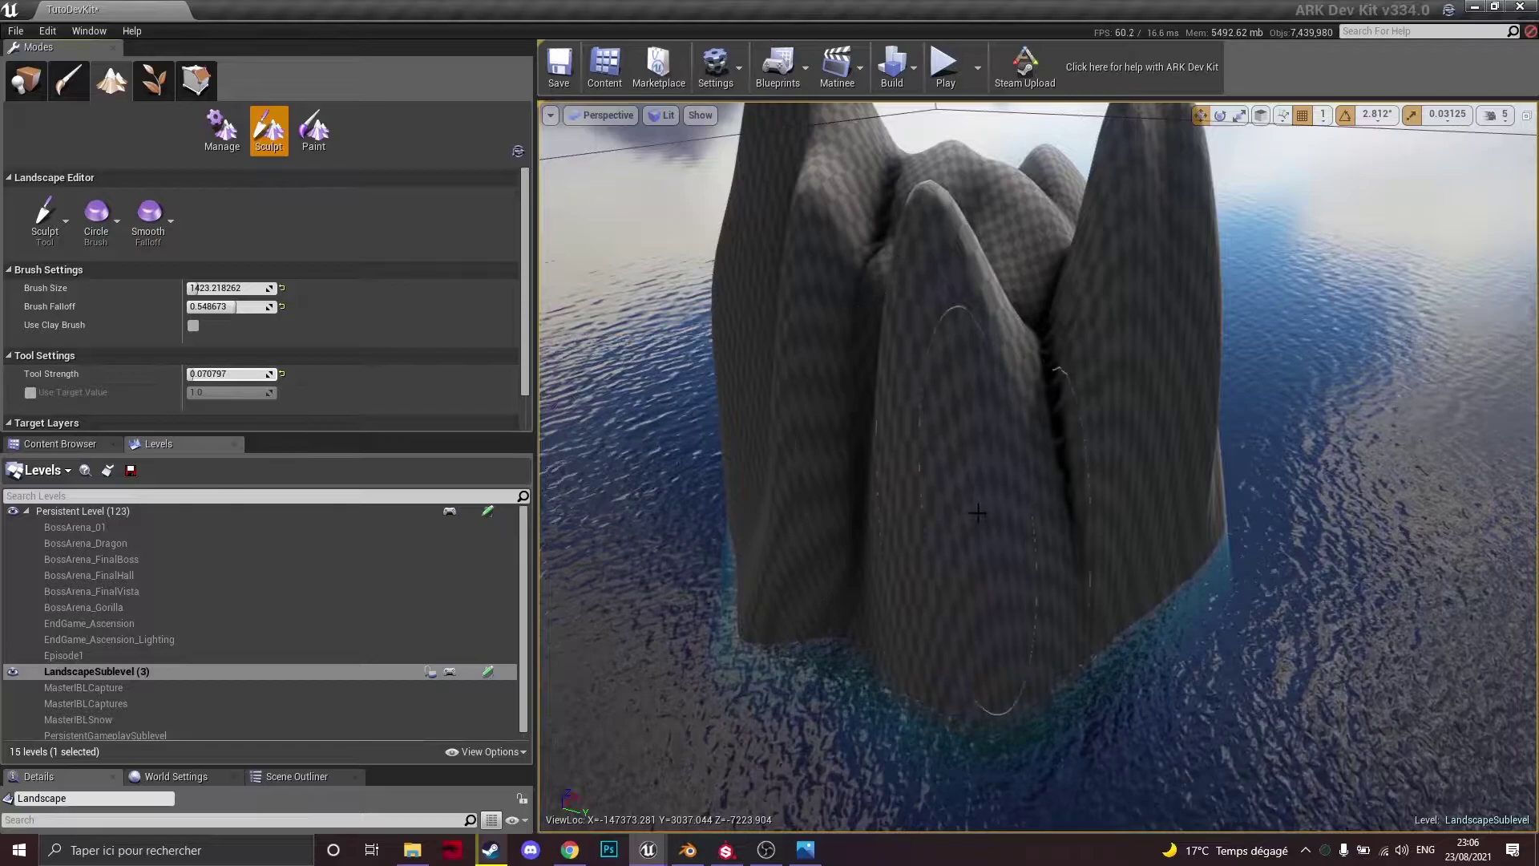
# - Extend a level platform from the island's base with the Flatten tool, increasing tool strength to about 0.619
pyautogui.moveTo(951, 577); pyautogui.dragTo(1019, 577, button='right')
pyautogui.press('a')
pyautogui.scroll(-2, 277, 353)
pyautogui.scroll(2, 268, 353)
pyautogui.click(49, 220)
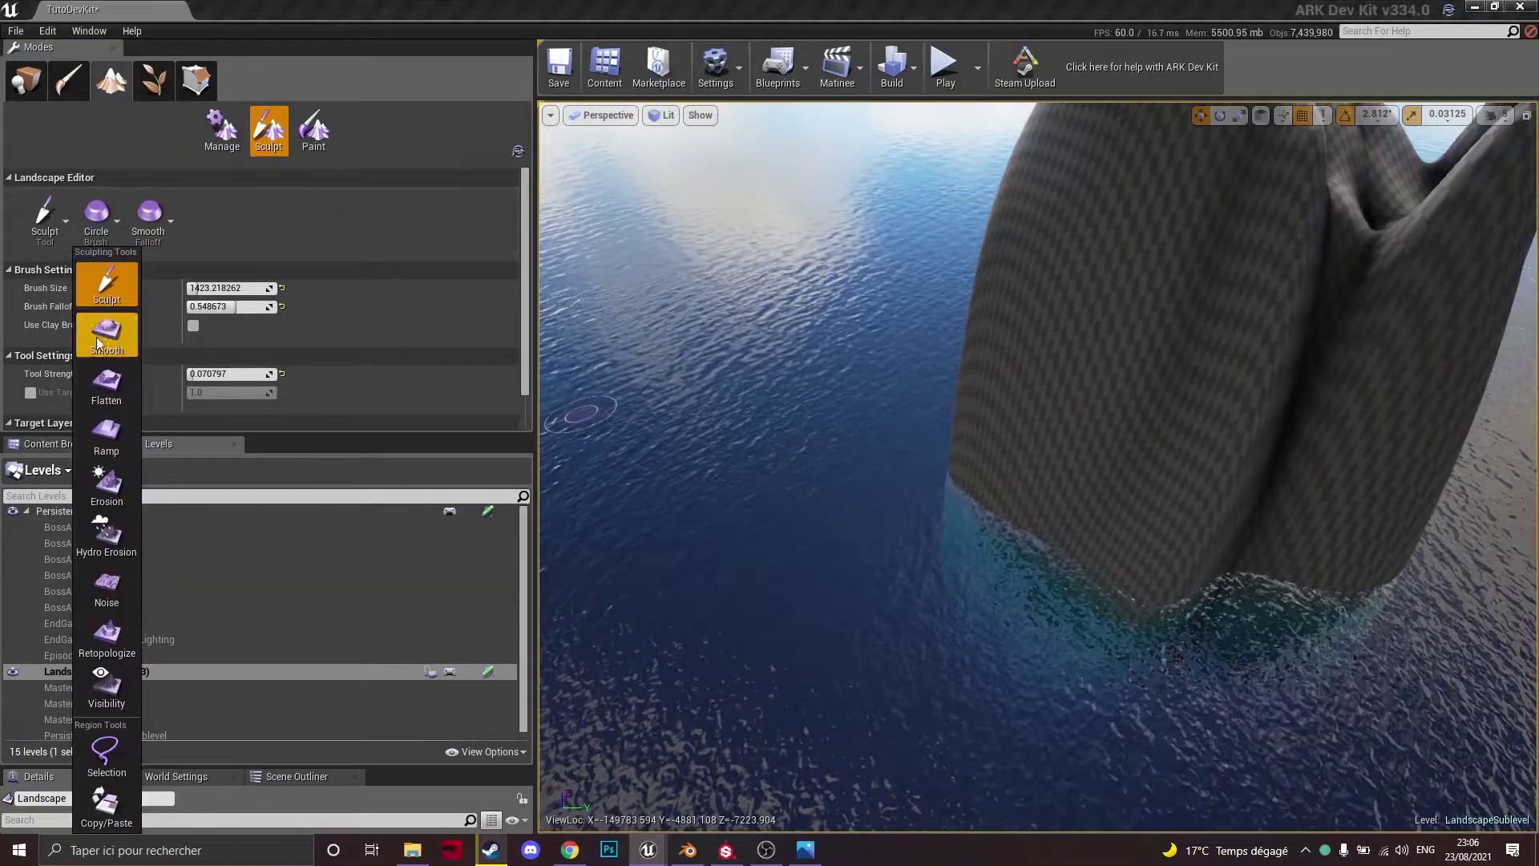
pyautogui.click(106, 379)
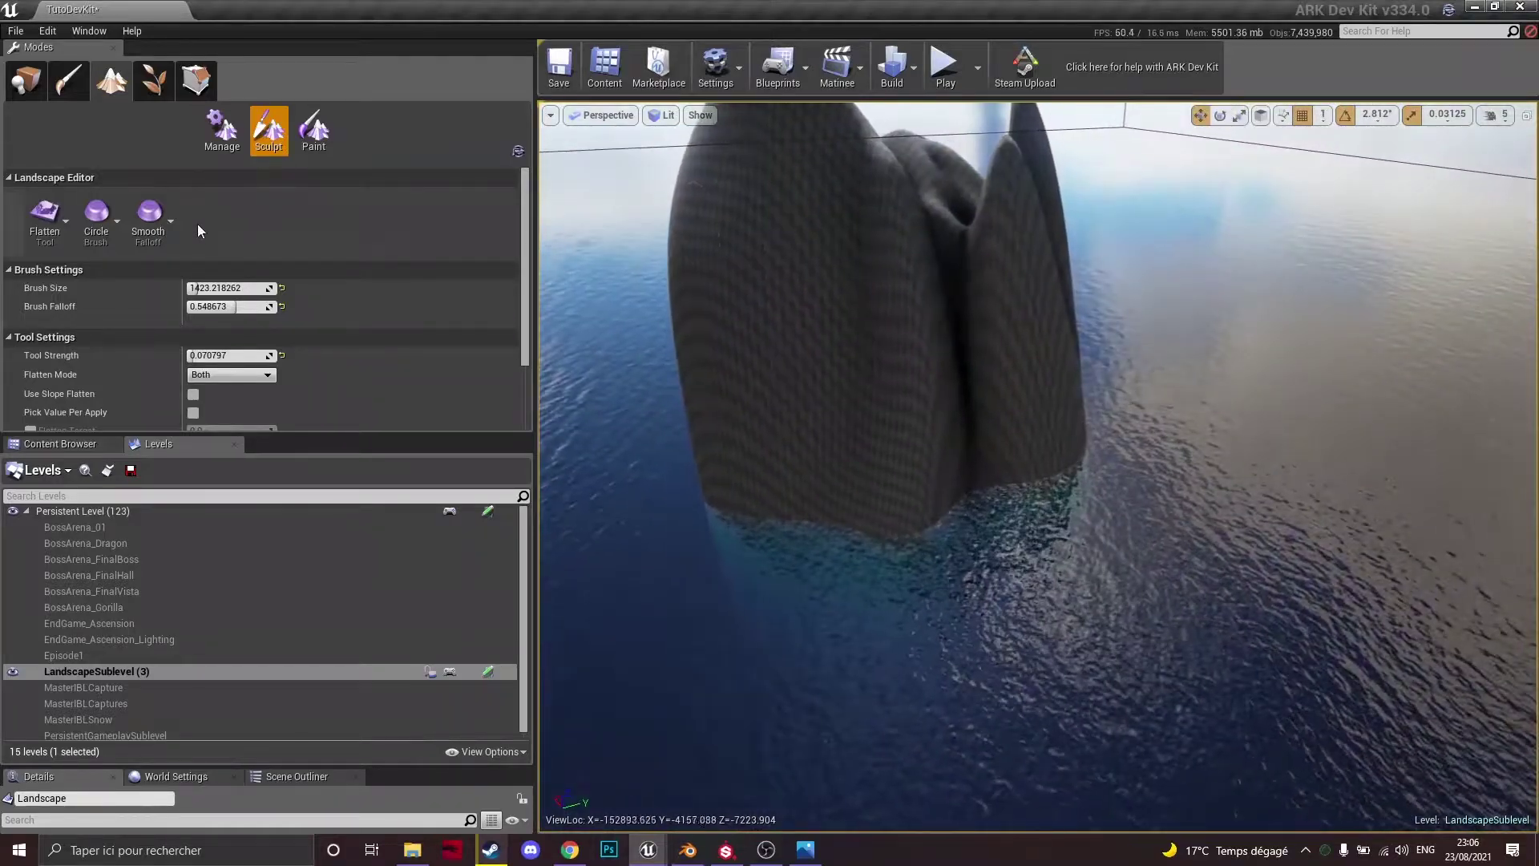
pyautogui.click(35, 229)
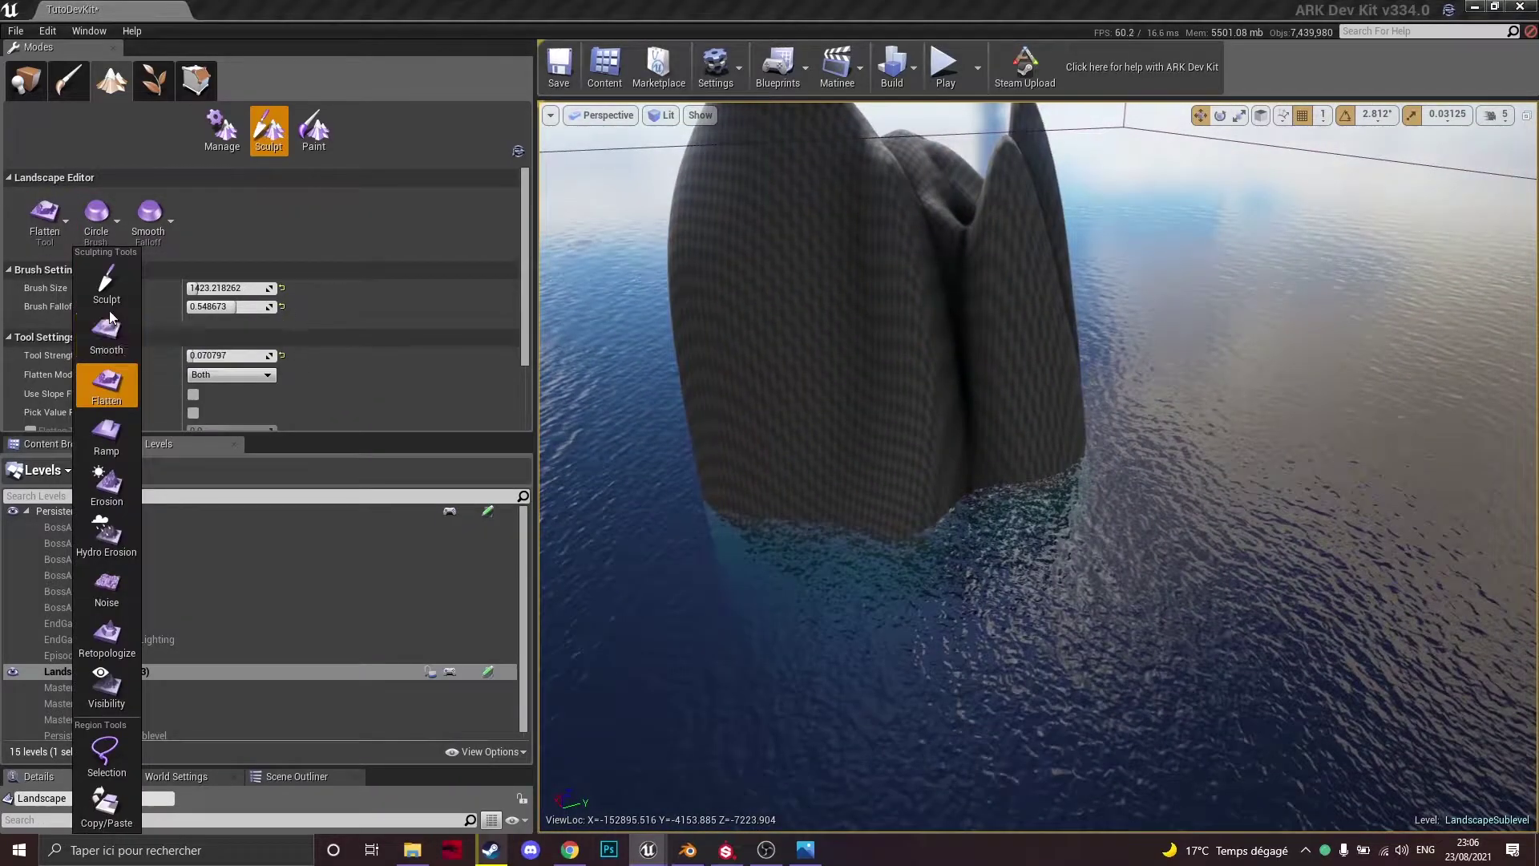
pyautogui.click(893, 423)
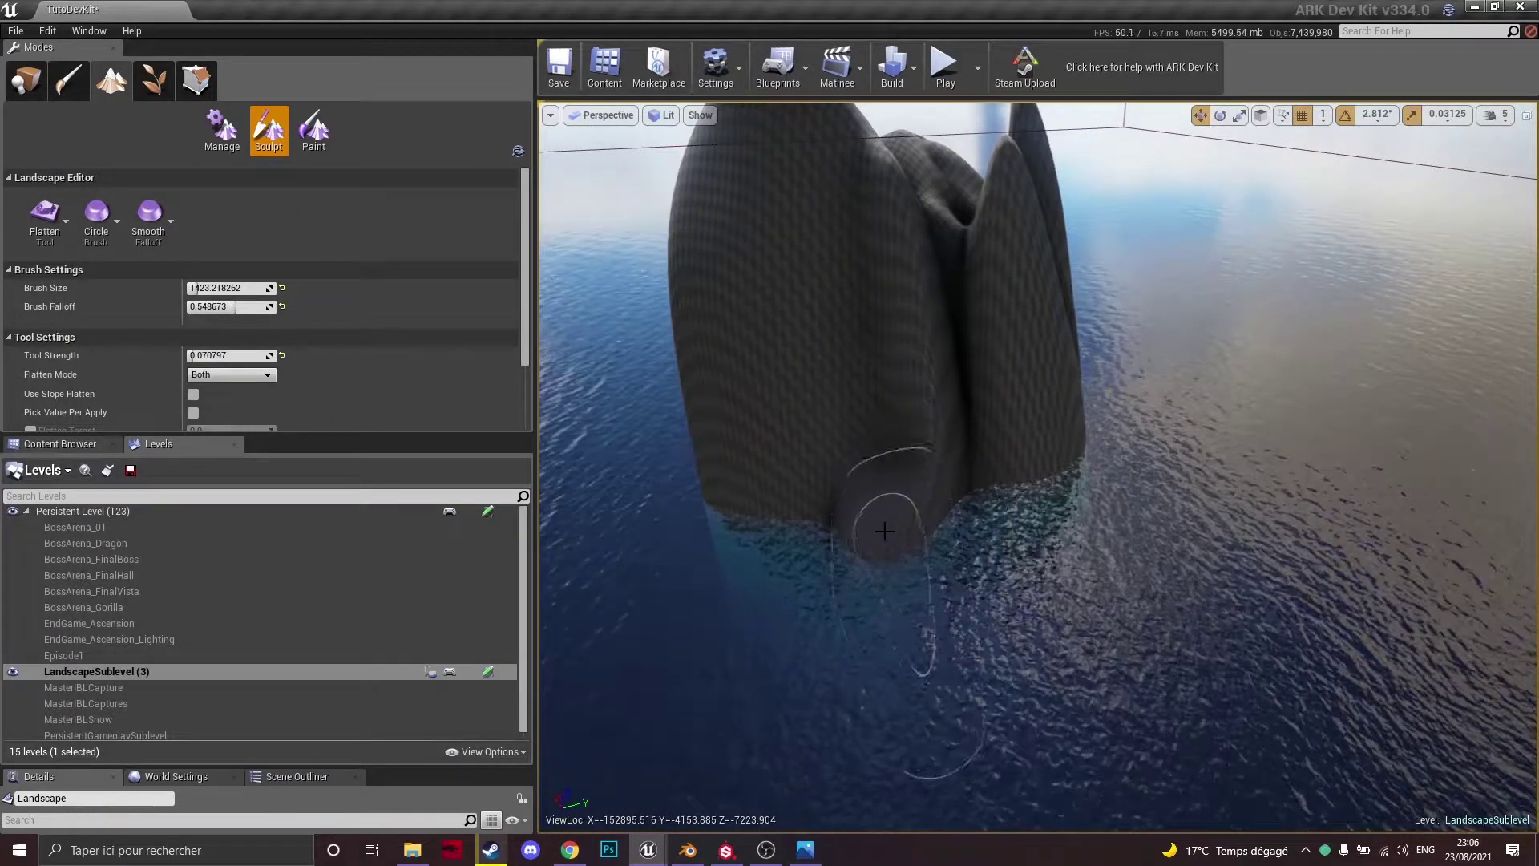
pyautogui.moveTo(210, 356); pyautogui.dragTo(213, 356)
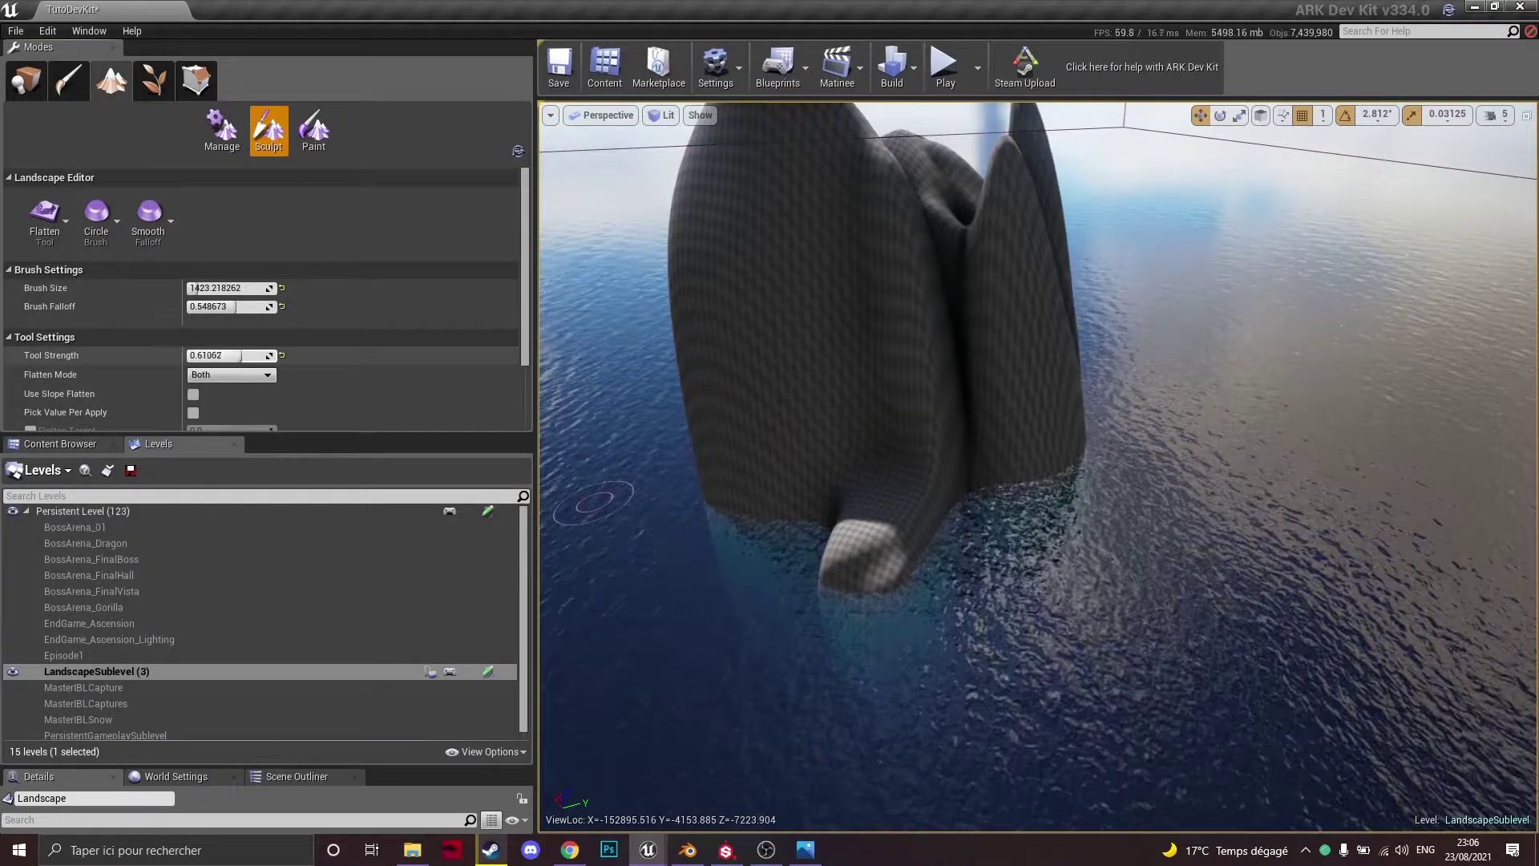
pyautogui.moveTo(945, 451); pyautogui.dragTo(957, 572)
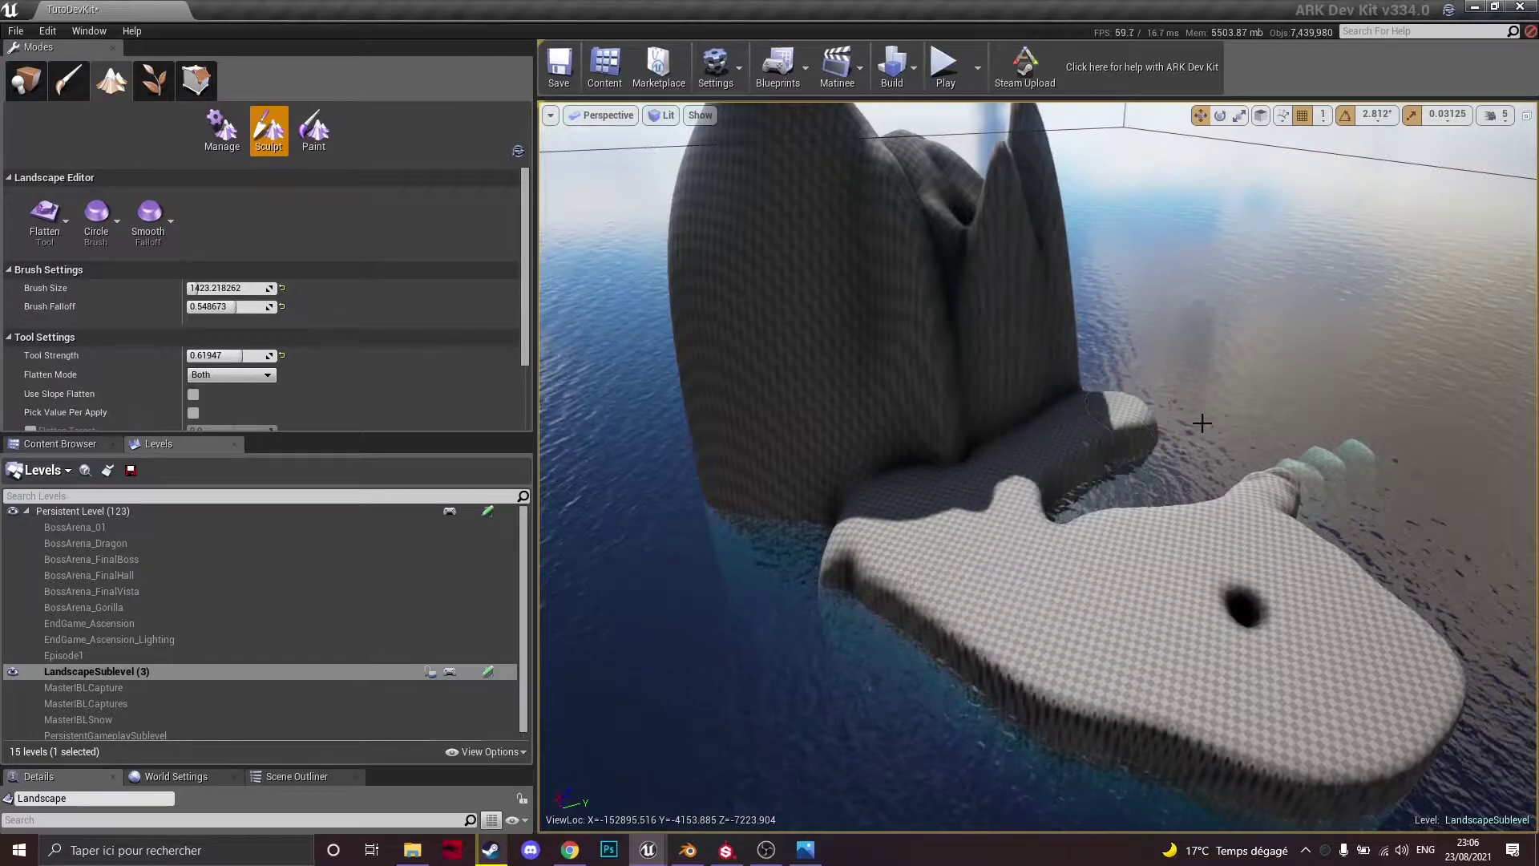
# - Fill the gaps in the platform and widen it into a large plateau using a brush size of about 3944
pyautogui.press('d')
pyautogui.moveTo(1197, 447); pyautogui.dragTo(898, 429, button='right')
pyautogui.click(53, 229)
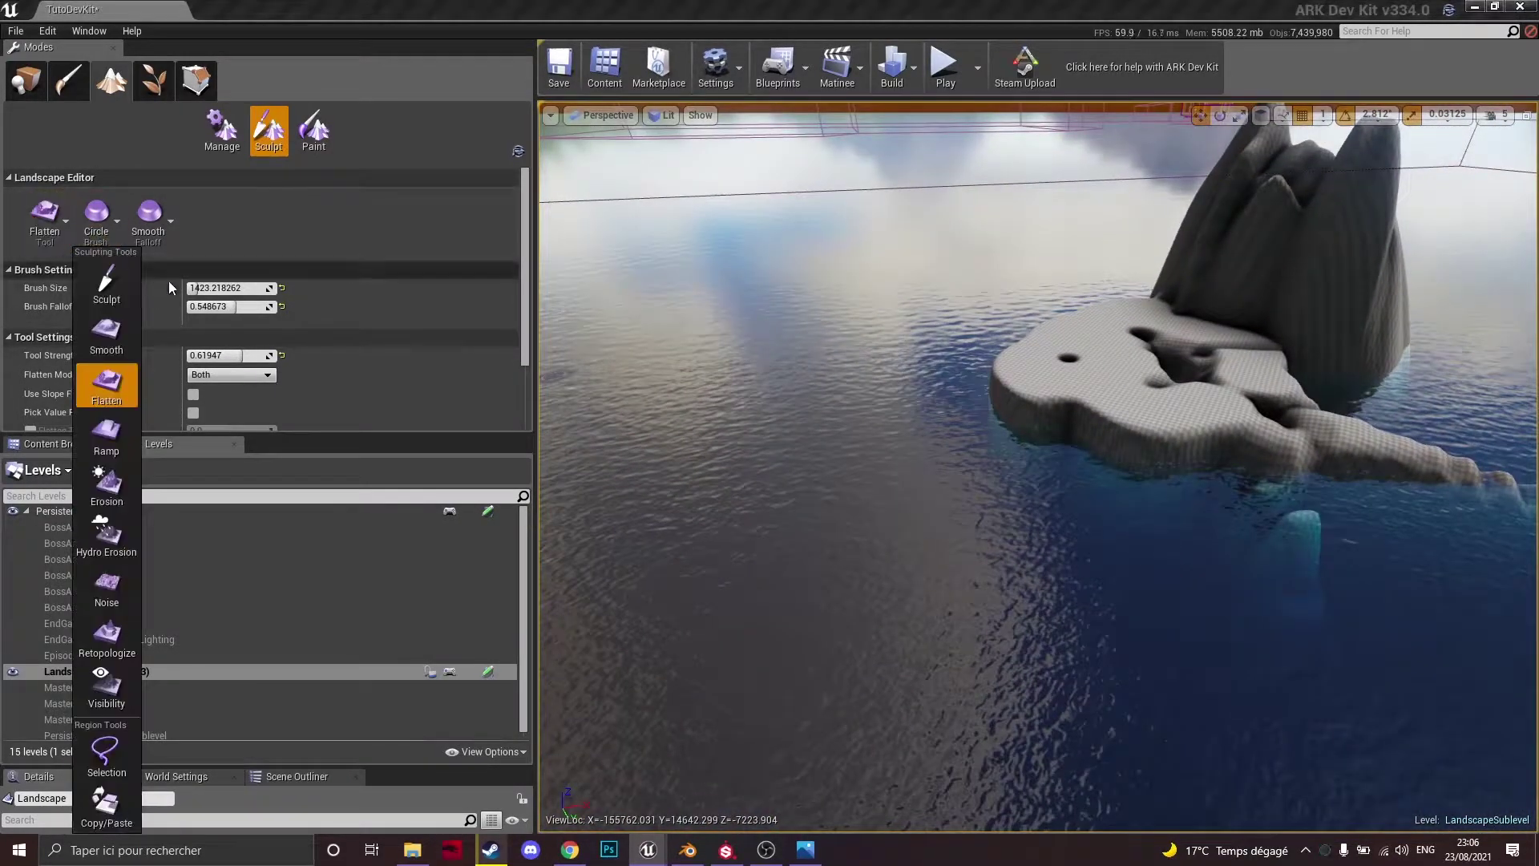
pyautogui.click(1127, 385)
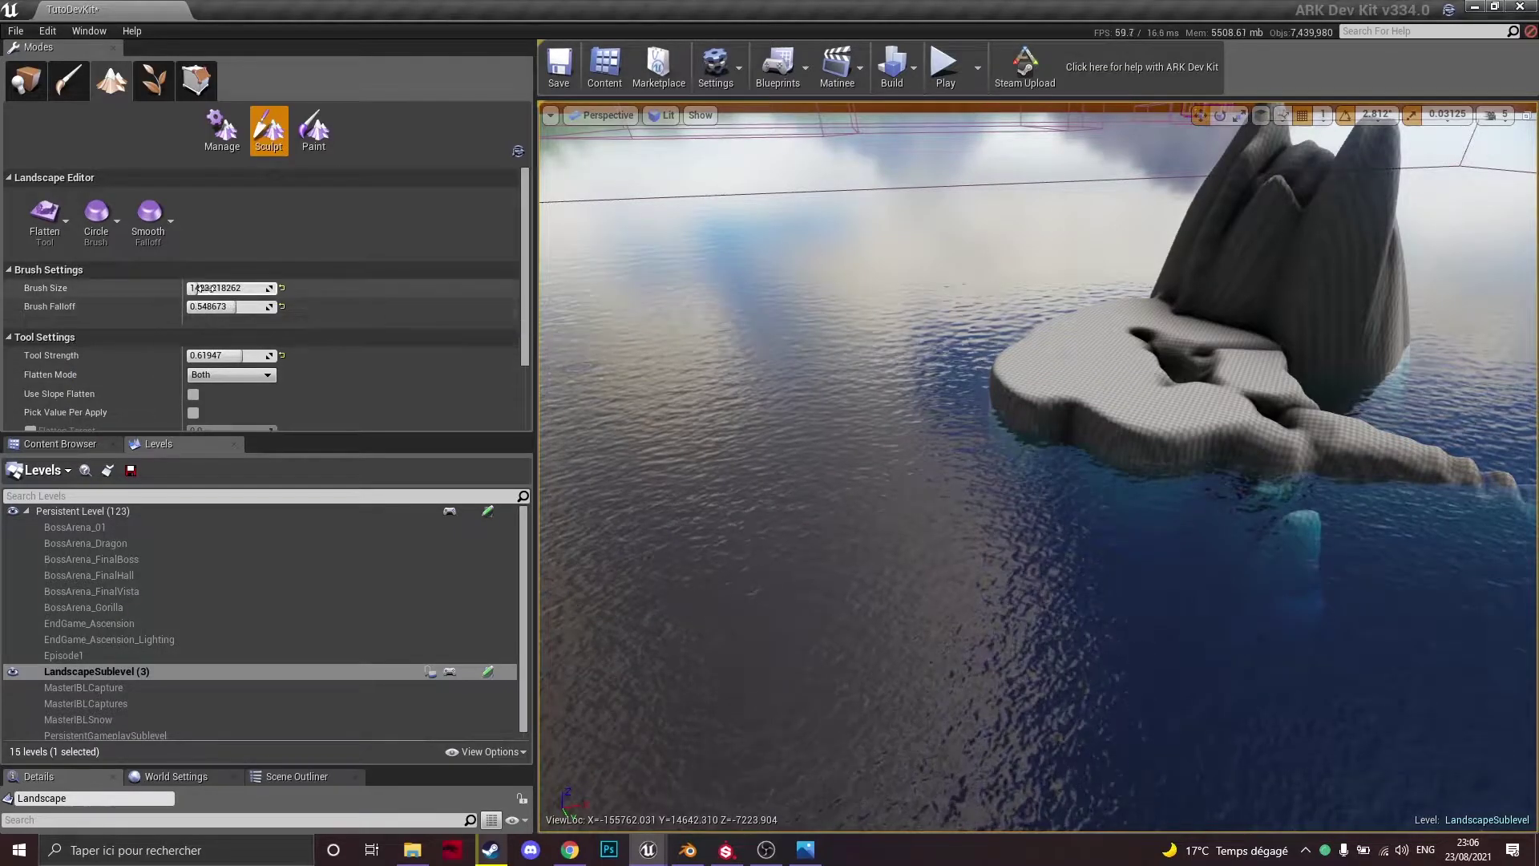
pyautogui.moveTo(1114, 325)
pyautogui.mouseDown()
pyautogui.moveTo(982, 385)
pyautogui.moveTo(893, 605)
pyautogui.moveTo(1179, 505)
pyautogui.moveTo(1245, 449)
pyautogui.moveTo(1171, 485)
pyautogui.mouseUp()
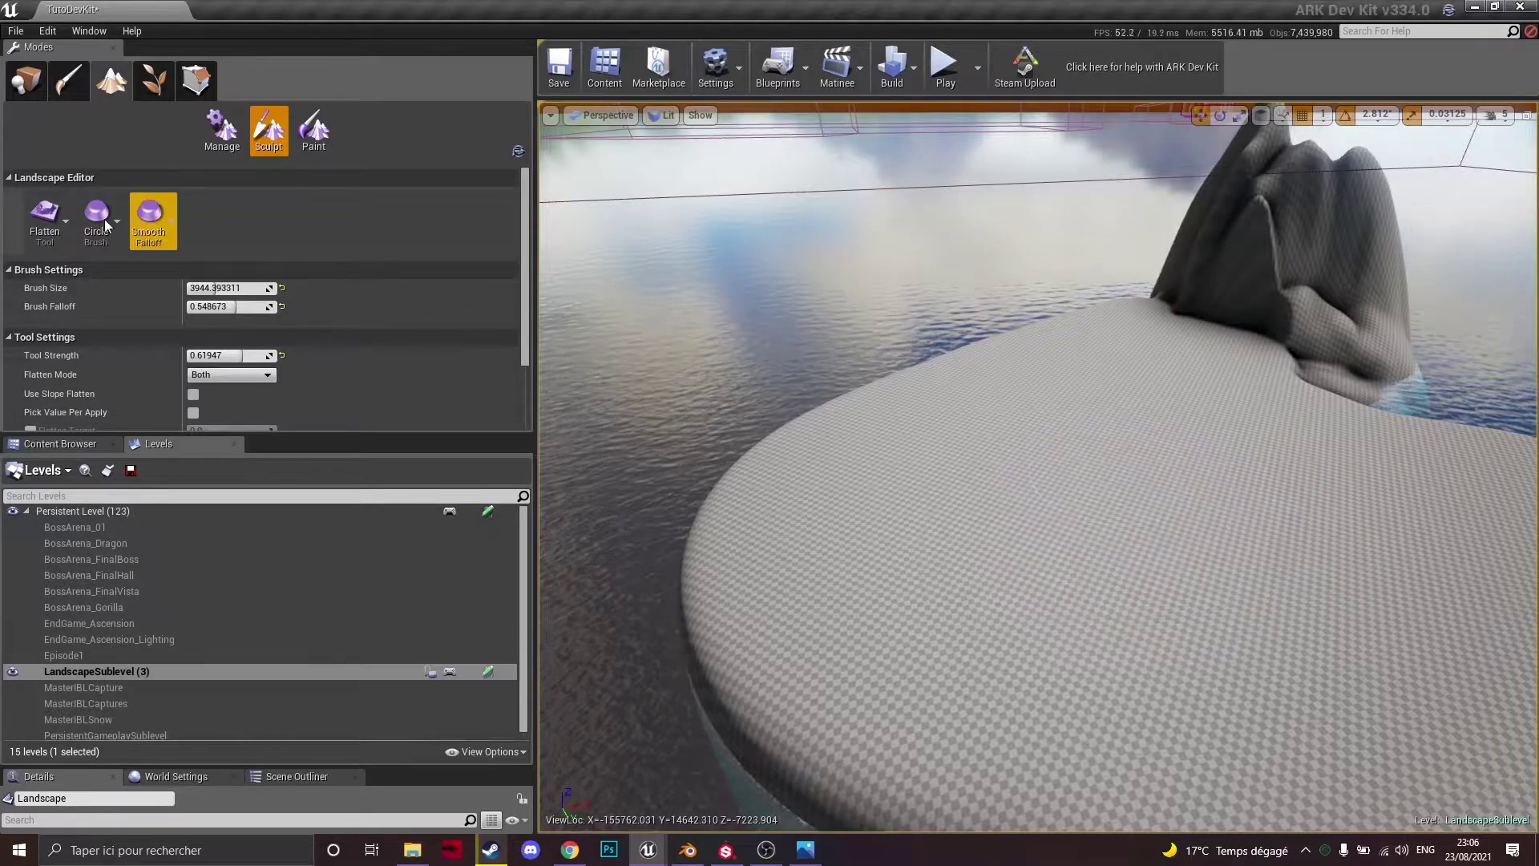
# - Raise a rounded hill near the edge of the flattened plateau with the Sculpt tool
pyautogui.click(32, 235)
pyautogui.click(113, 180)
pyautogui.moveTo(825, 491)
pyautogui.mouseDown()
pyautogui.moveTo(1127, 550)
pyautogui.moveTo(1104, 449)
pyautogui.mouseUp()
pyautogui.press('a')
pyautogui.moveTo(1103, 450); pyautogui.dragTo(1427, 453, button='right')
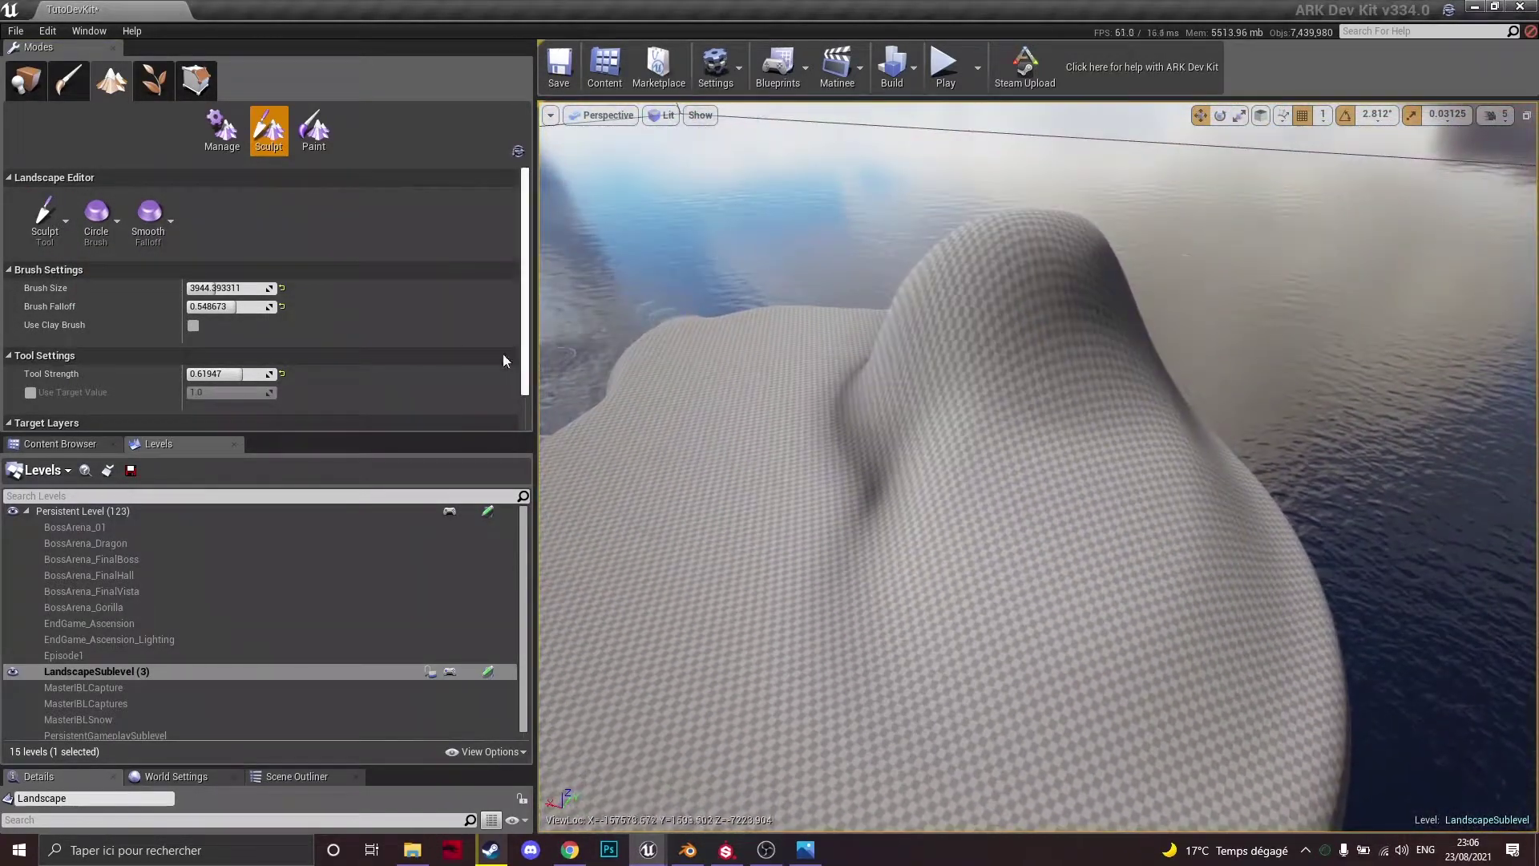
# - Smooth the hill's slopes and the surrounding plateau with the Smooth tool, reducing the brush size to about 2631
pyautogui.click(36, 238)
pyautogui.click(103, 327)
pyautogui.moveTo(928, 605); pyautogui.dragTo(928, 539)
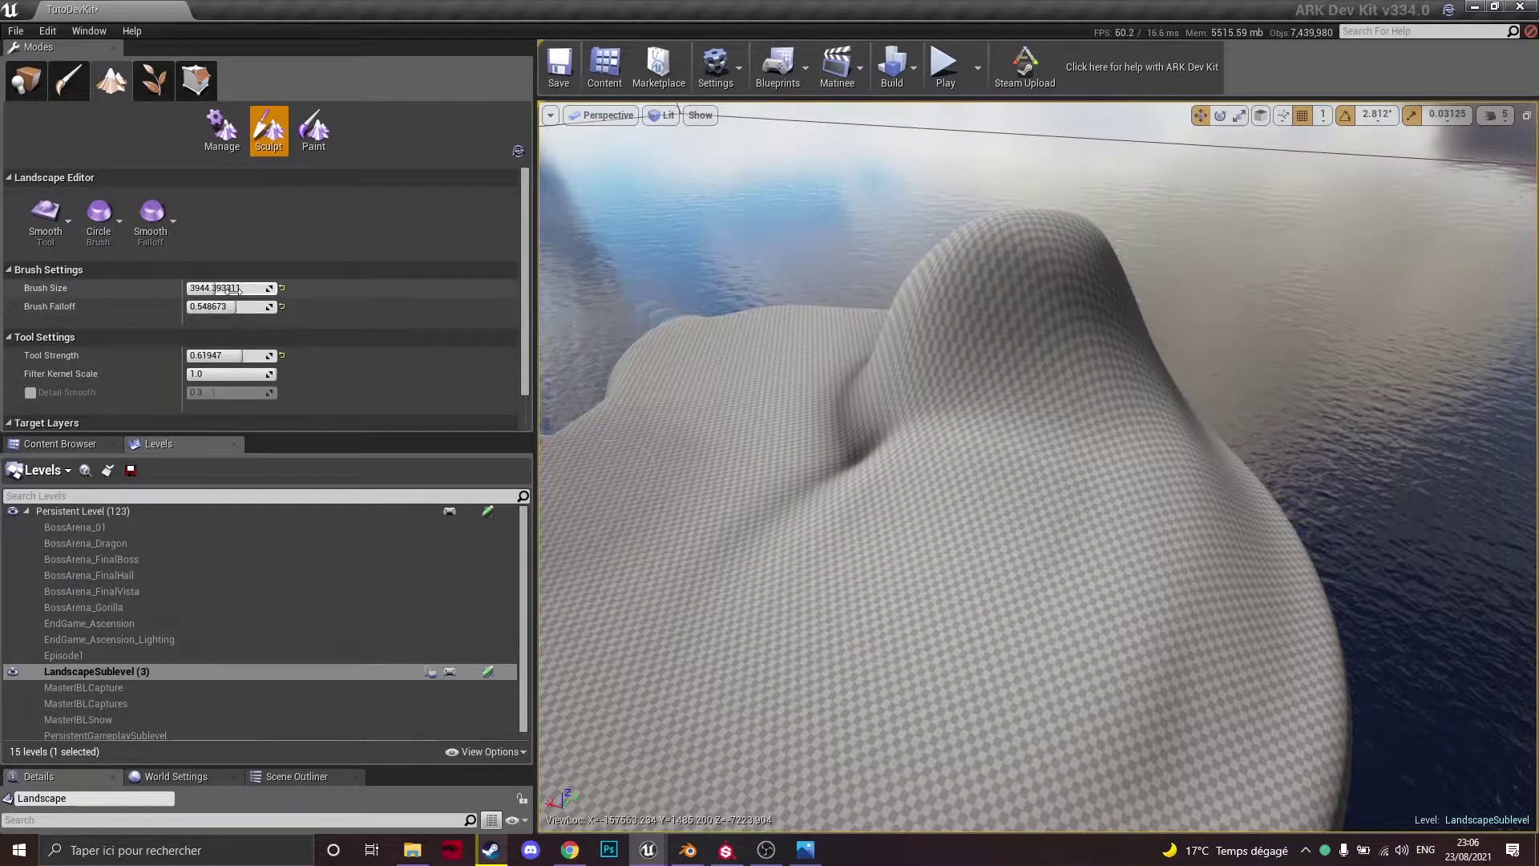
pyautogui.moveTo(808, 578)
pyautogui.mouseDown()
pyautogui.moveTo(900, 419)
pyautogui.moveTo(887, 512)
pyautogui.moveTo(1026, 382)
pyautogui.mouseUp()
pyautogui.moveTo(1001, 681); pyautogui.dragTo(1000, 352)
pyautogui.moveTo(999, 344); pyautogui.dragTo(1218, 377, button='right')
pyautogui.press('a')
pyautogui.moveTo(1000, 344)
pyautogui.mouseDown()
pyautogui.moveTo(1356, 615)
pyautogui.moveTo(900, 450)
pyautogui.moveTo(1210, 344)
pyautogui.moveTo(983, 473)
pyautogui.mouseUp()
pyautogui.moveTo(983, 474); pyautogui.dragTo(1163, 417, button='right')
pyautogui.press('a')
pyautogui.moveTo(922, 449); pyautogui.dragTo(996, 520, button='right')
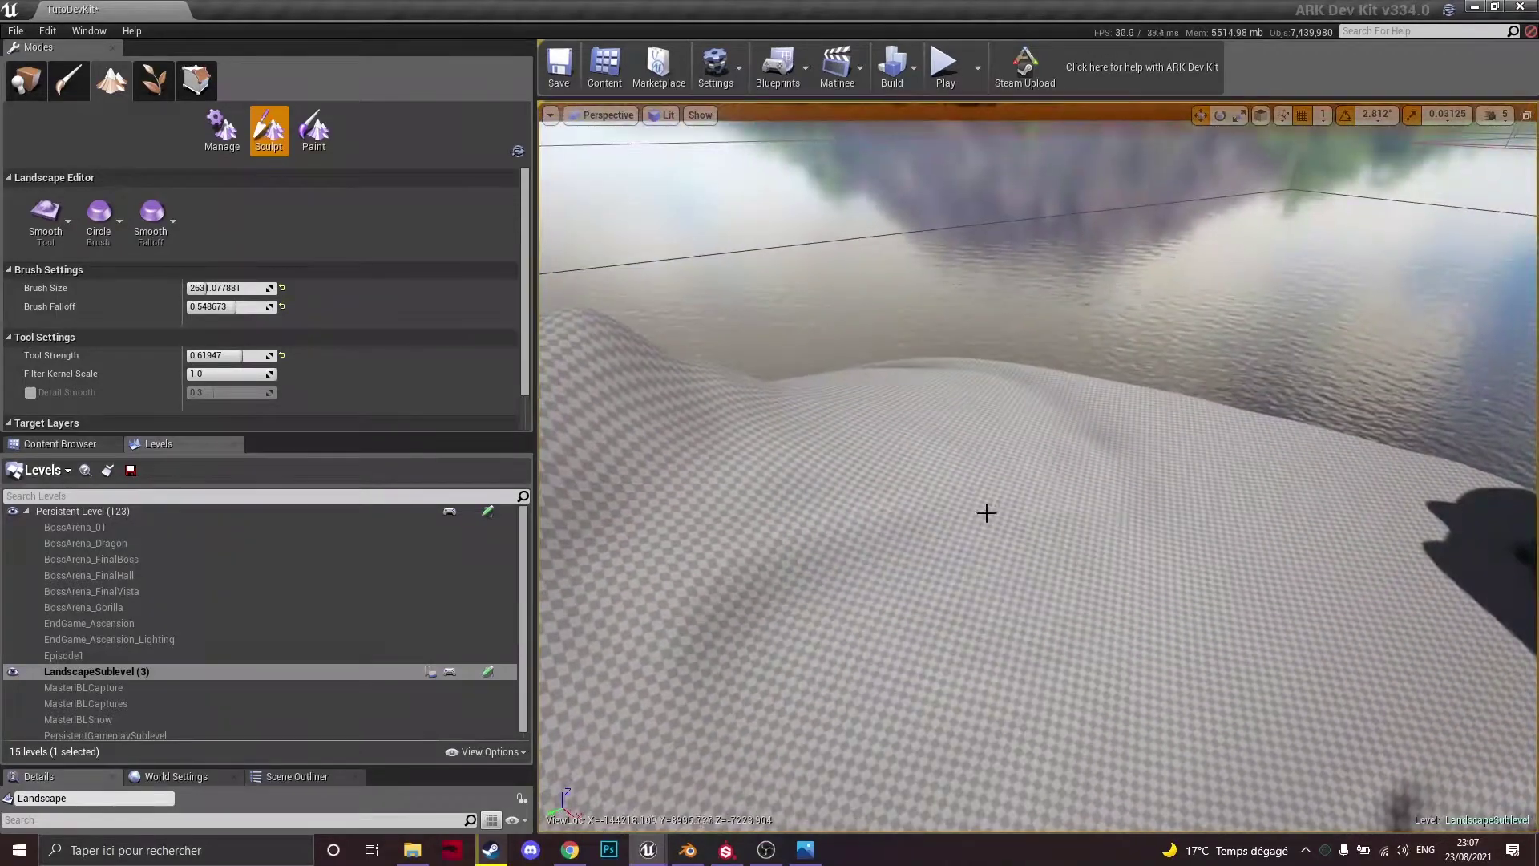
# - Add a ramp from the hillside down to the plateau using two Ramp tool points
pyautogui.moveTo(789, 729); pyautogui.dragTo(790, 561, button='right')
pyautogui.click(59, 240)
pyautogui.click(113, 440)
pyautogui.moveTo(712, 465); pyautogui.dragTo(802, 481, button='right')
pyautogui.press('a')
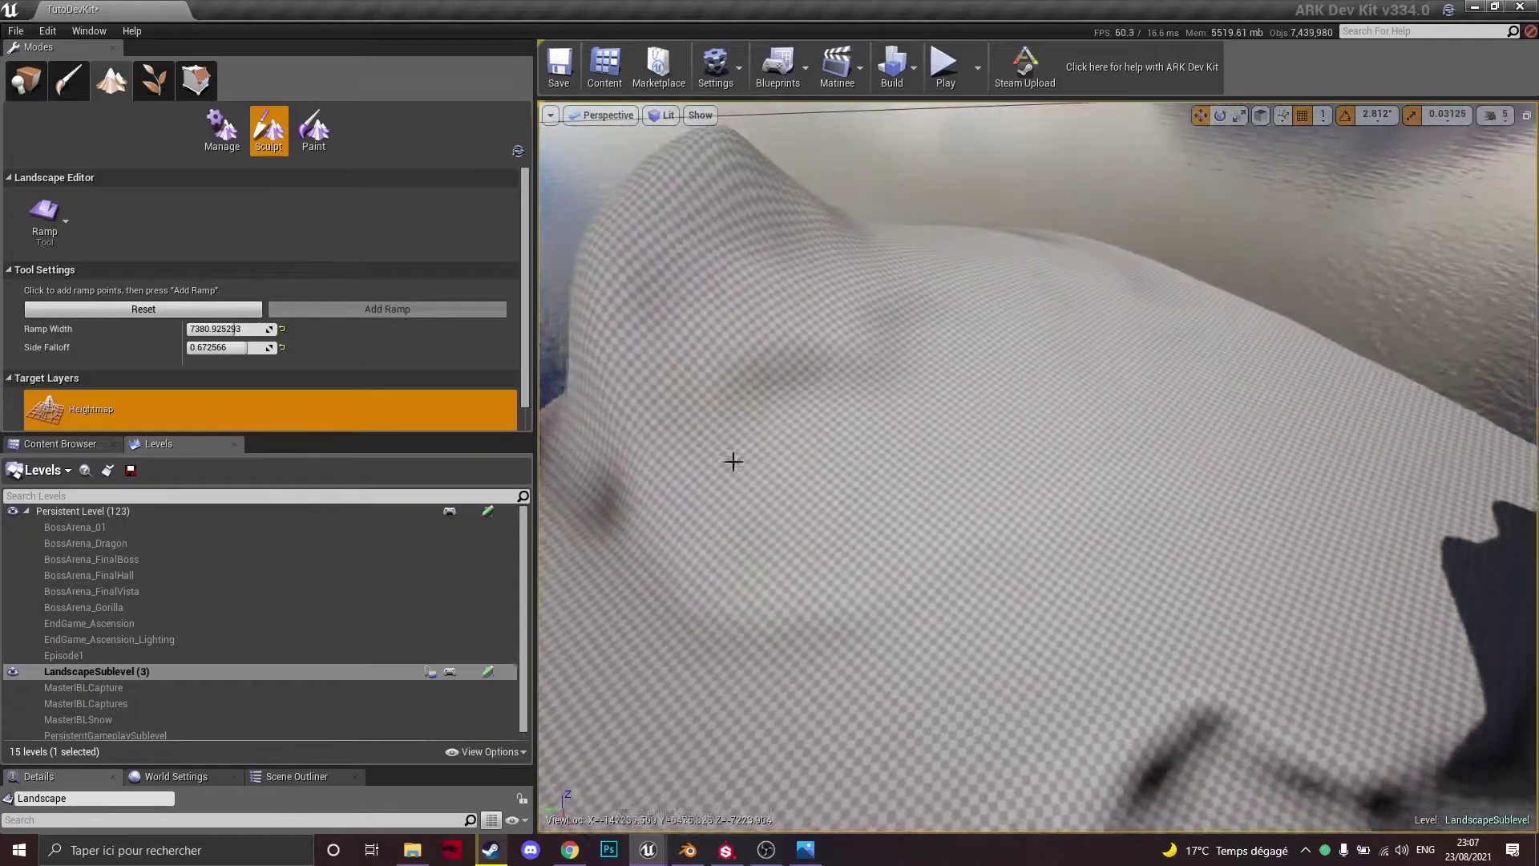
pyautogui.click(769, 338)
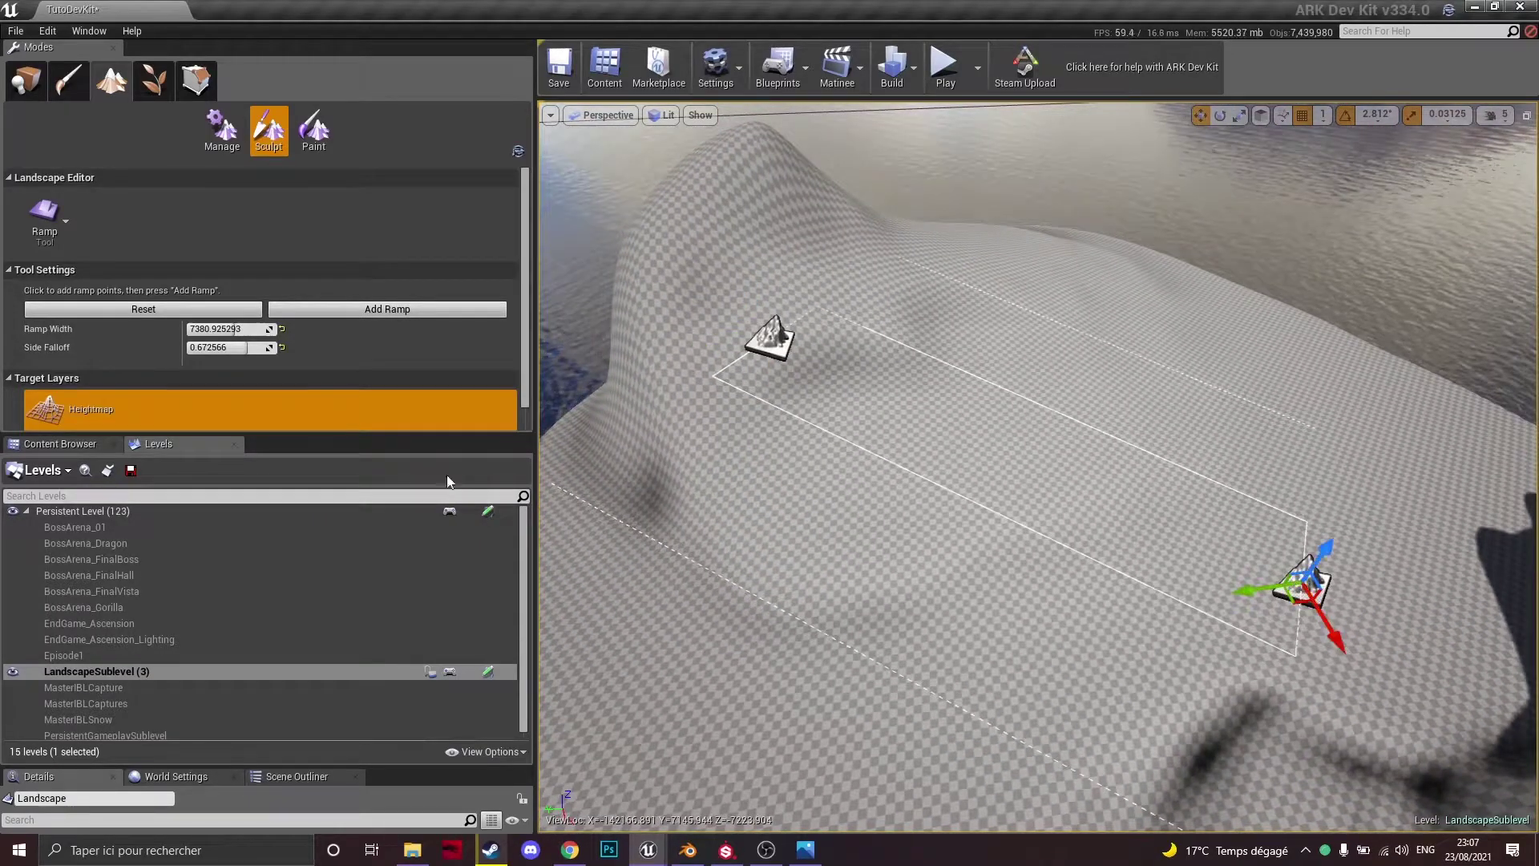
pyautogui.click(383, 311)
# - Soften the ramp's jagged edges and the nearby terrain with the Smooth tool
pyautogui.press('d')
pyautogui.moveTo(802, 417); pyautogui.dragTo(1171, 433, button='right')
pyautogui.press('a')
pyautogui.press('w')
pyautogui.moveTo(1035, 469); pyautogui.dragTo(1039, 468, button='right')
pyautogui.click(66, 220)
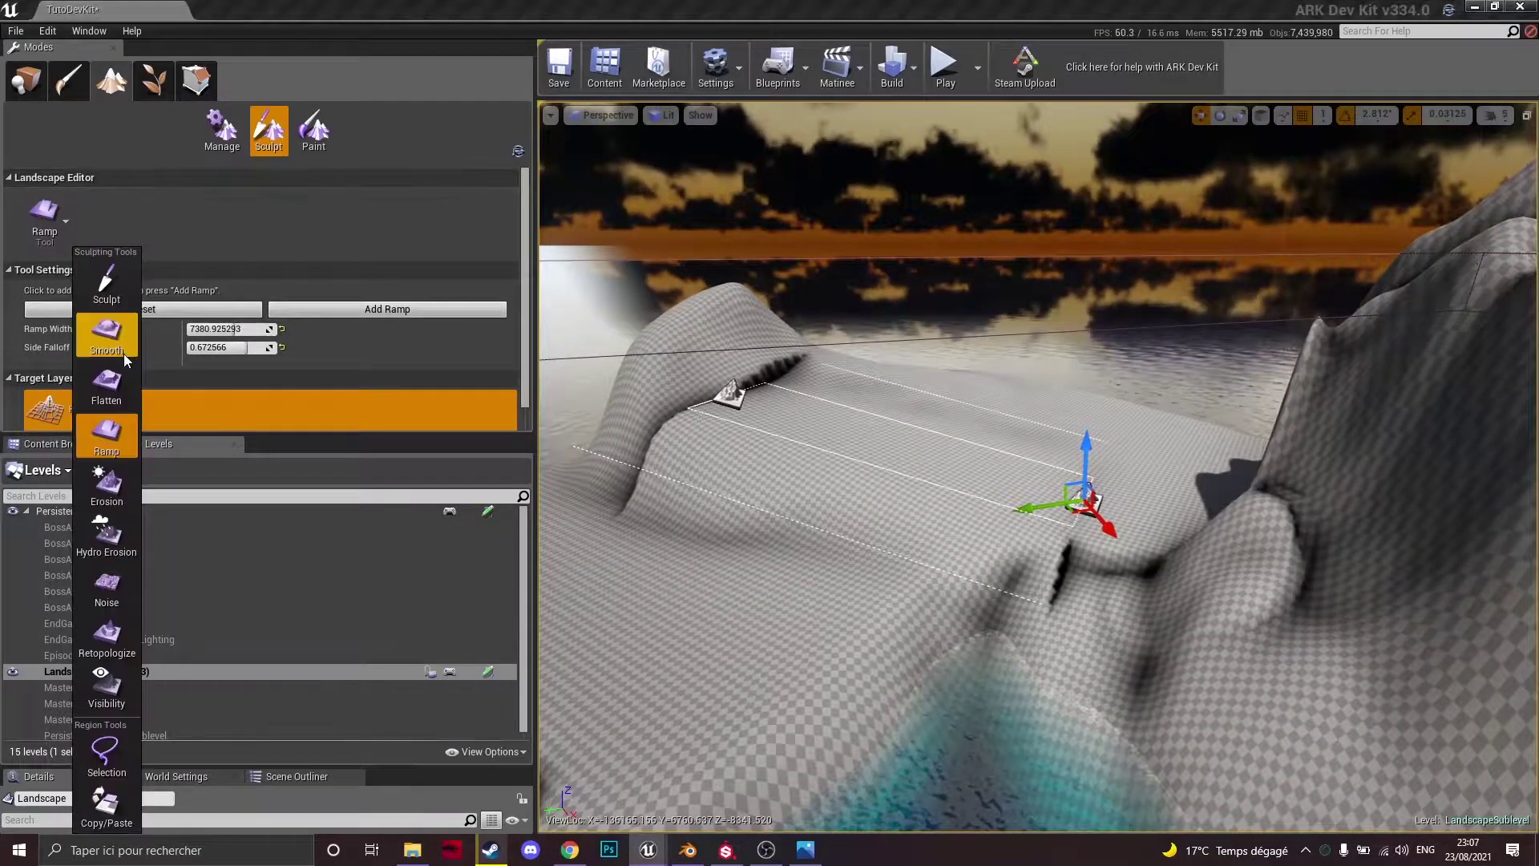
pyautogui.click(106, 335)
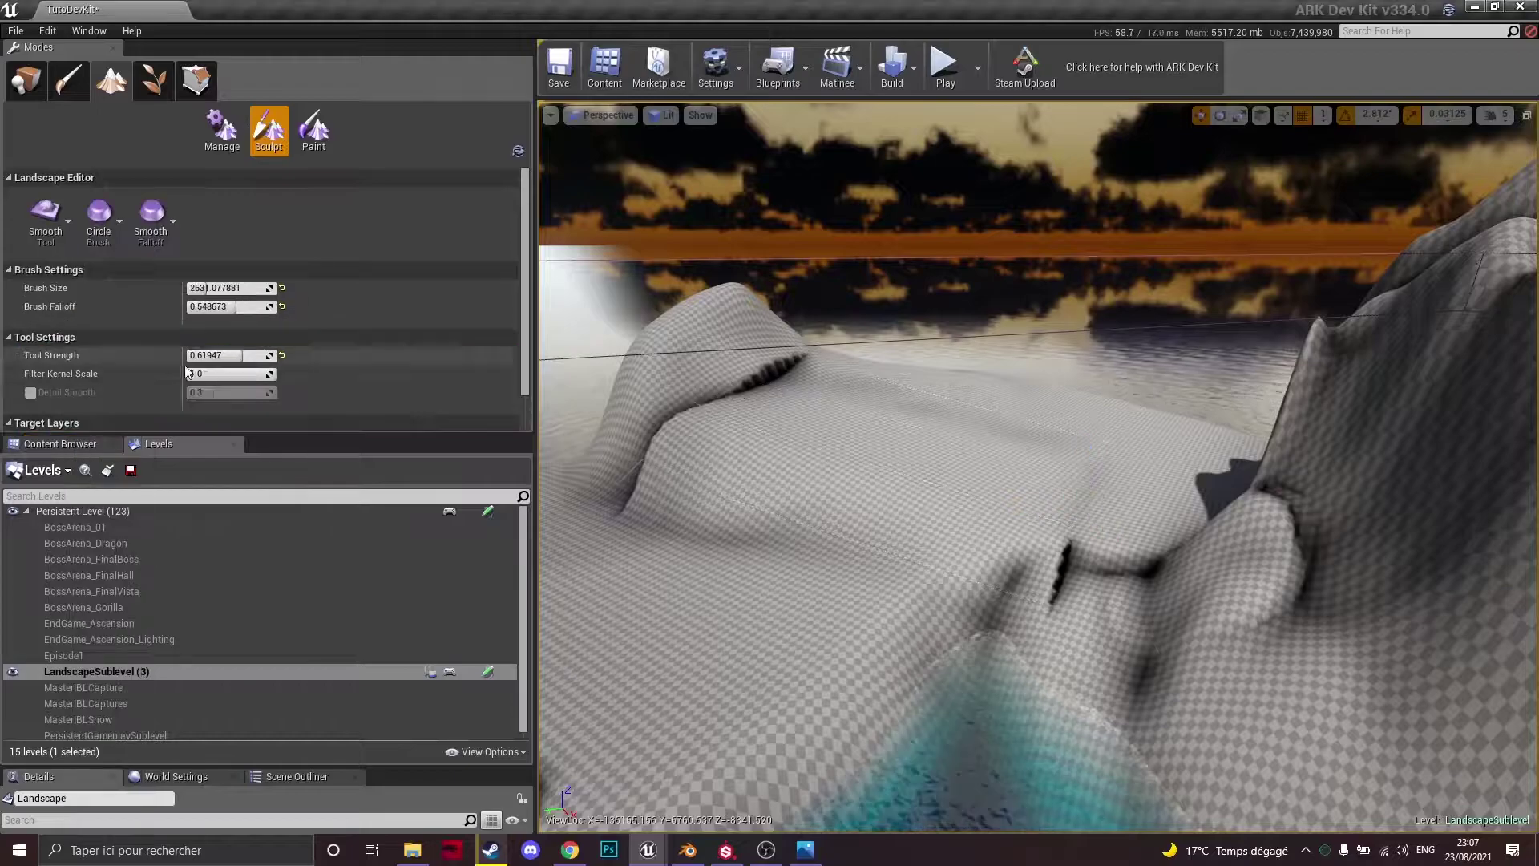
pyautogui.moveTo(1099, 618); pyautogui.dragTo(840, 561, button='right')
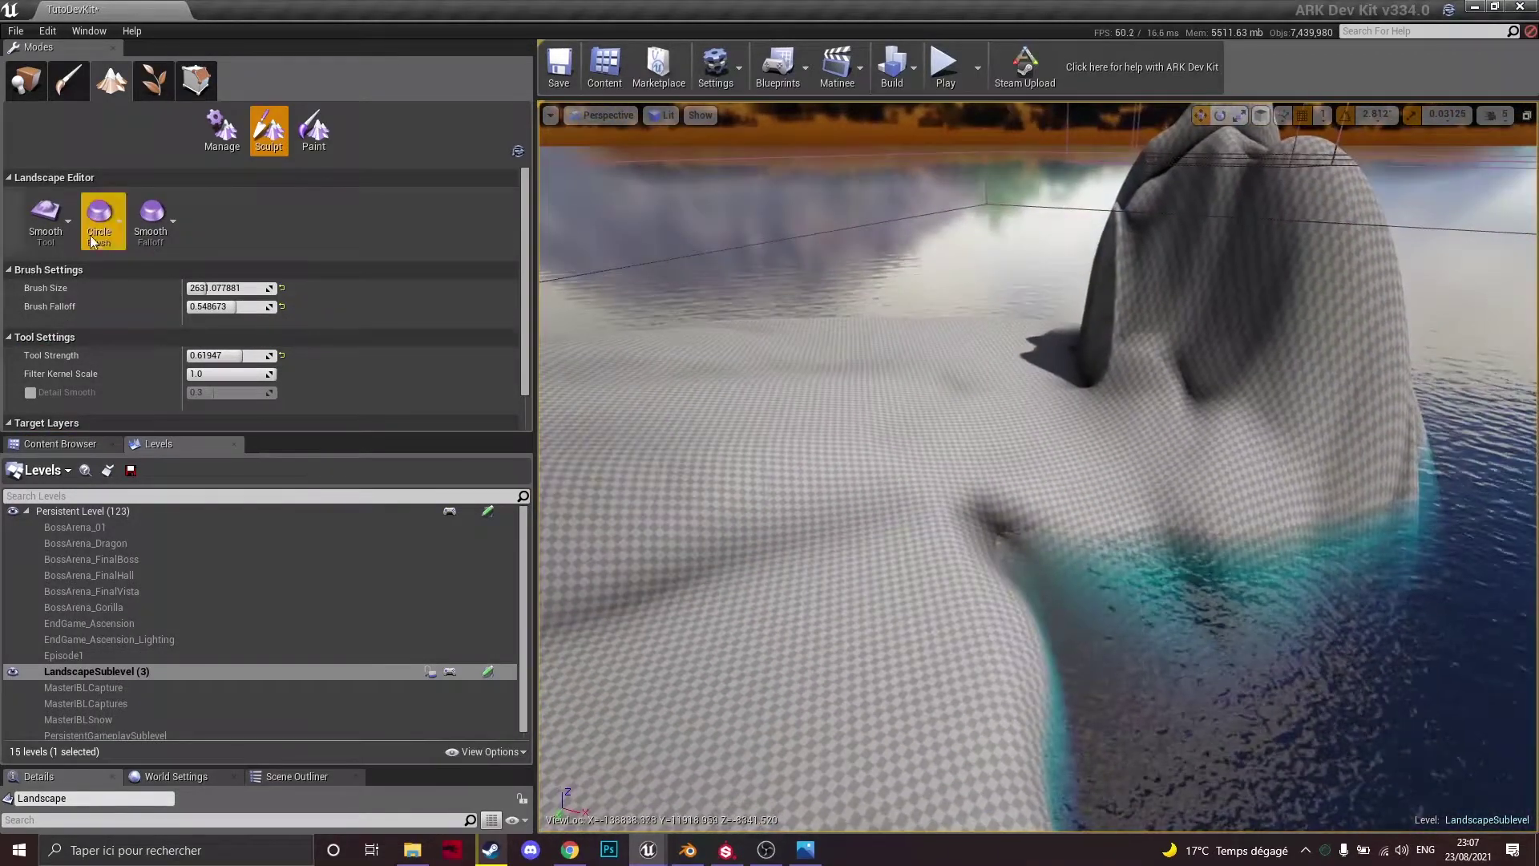
# - Switch to the Erosion tool and reduce the brush size to about 1743
pyautogui.click(61, 220)
pyautogui.click(112, 485)
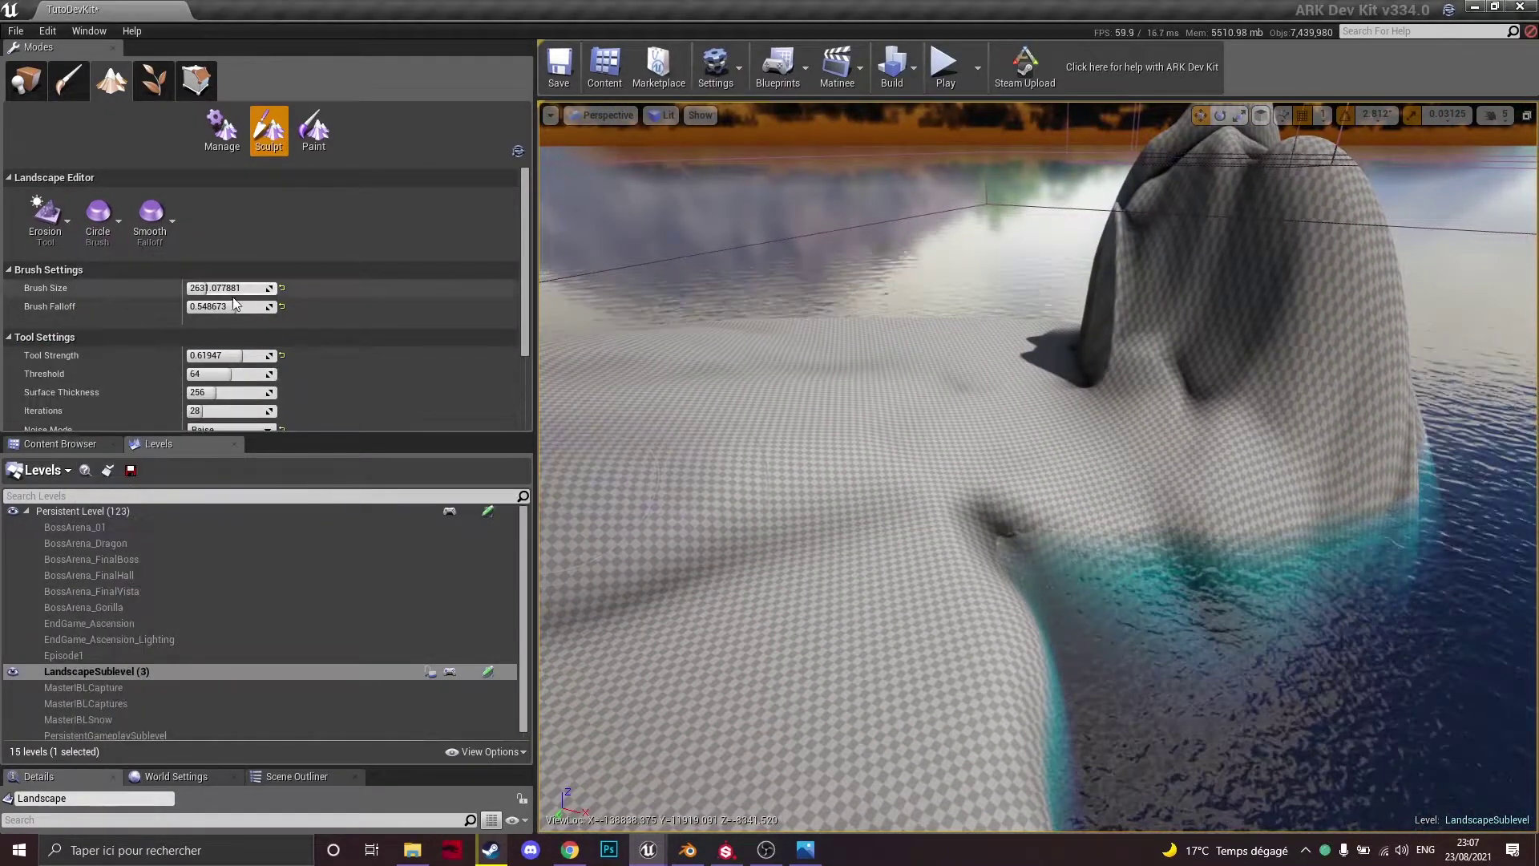
pyautogui.moveTo(234, 287); pyautogui.dragTo(227, 287)
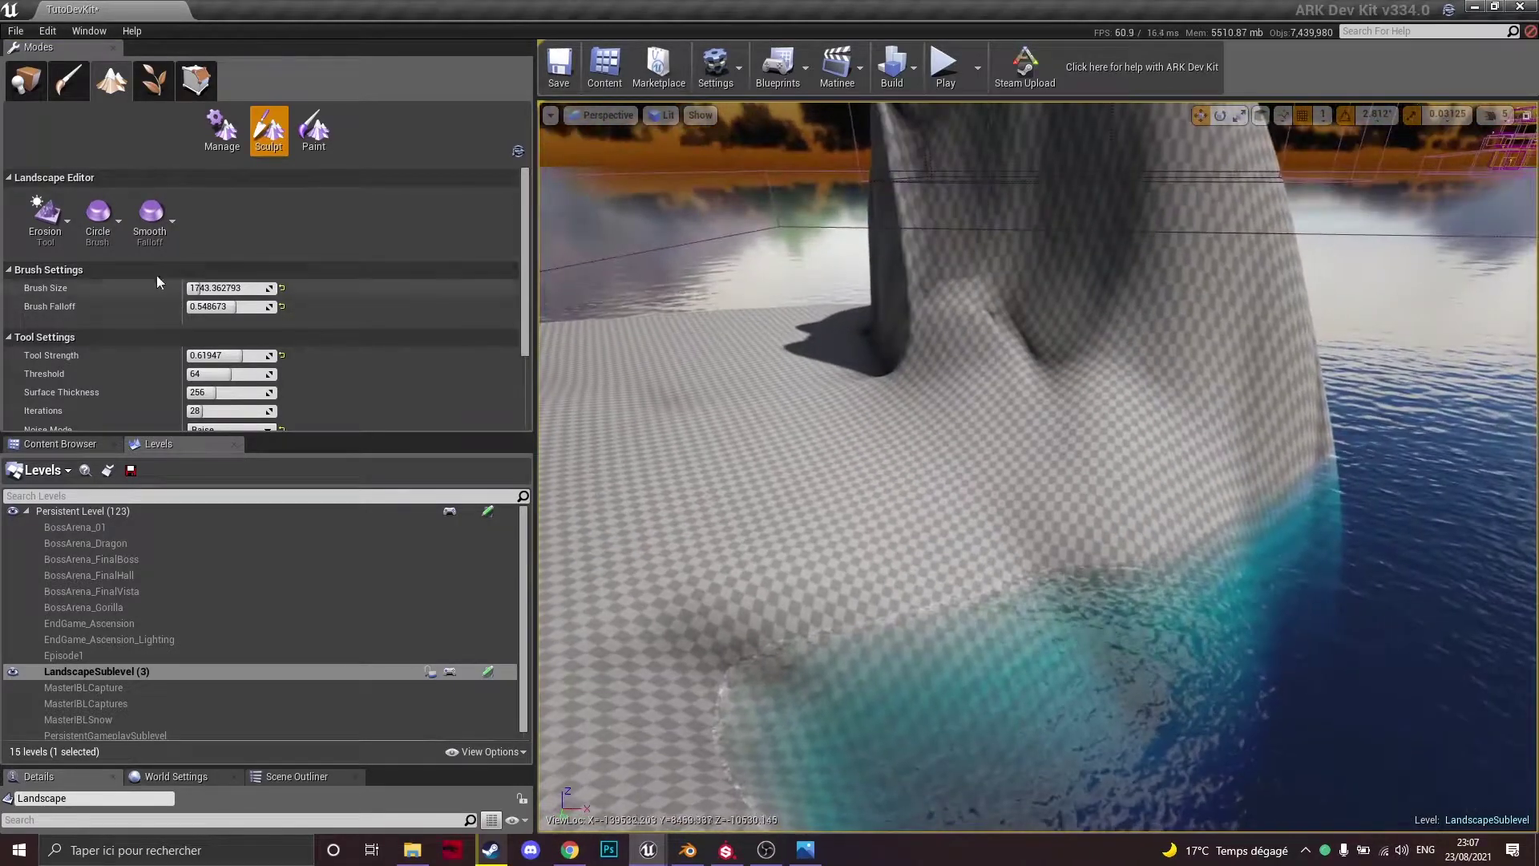
# - Change the erosion brush to the Alpha type with the NoiseBrush_01 texture and review its settings
pyautogui.click(96, 235)
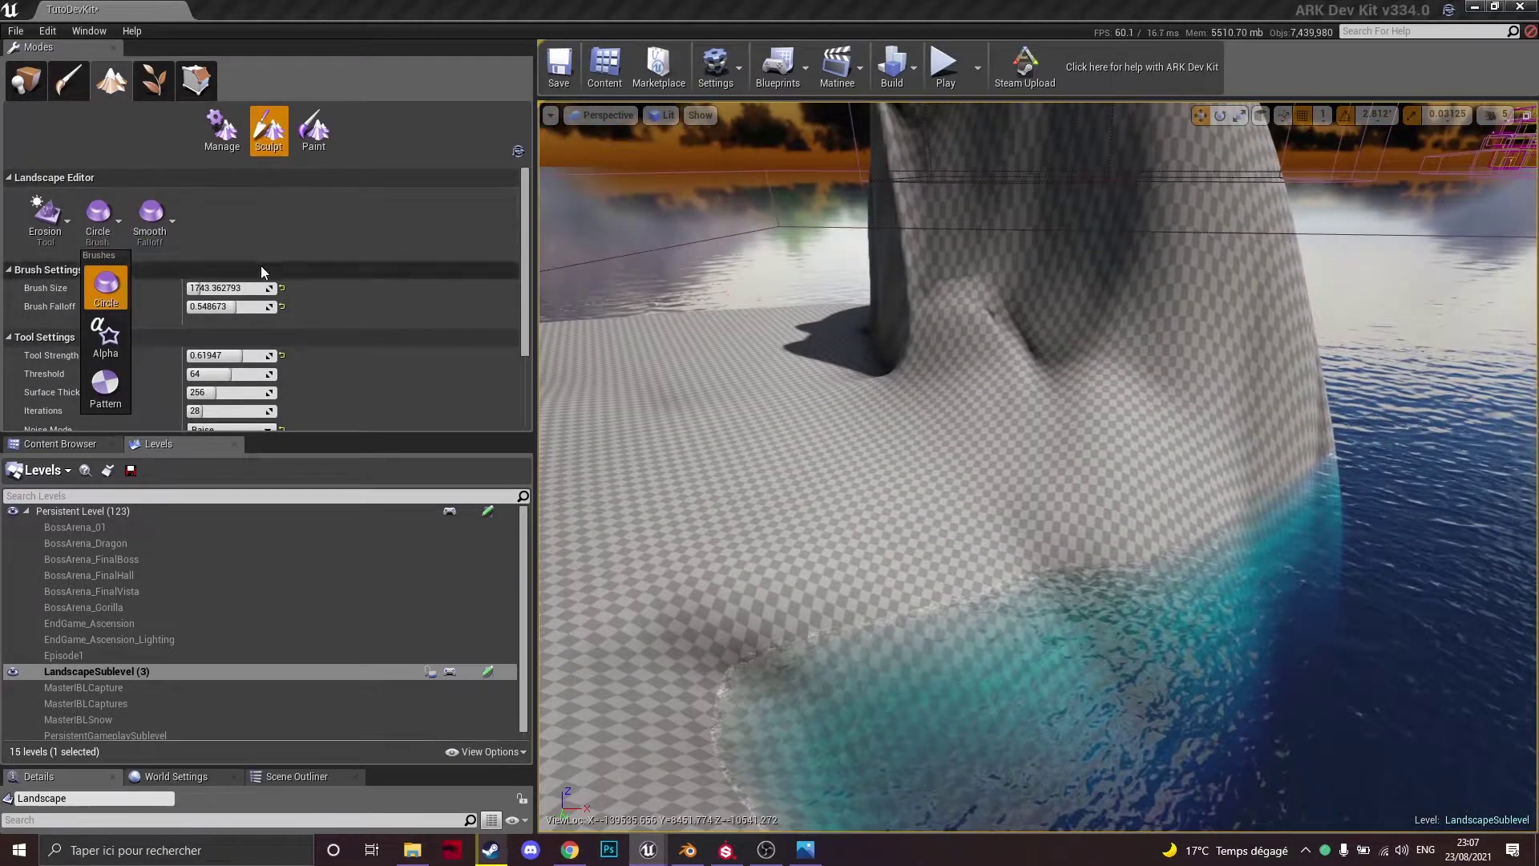
pyautogui.click(105, 335)
pyautogui.scroll(-5, 225, 304)
pyautogui.scroll(1, 670, 373)
pyautogui.scroll(4, 295, 345)
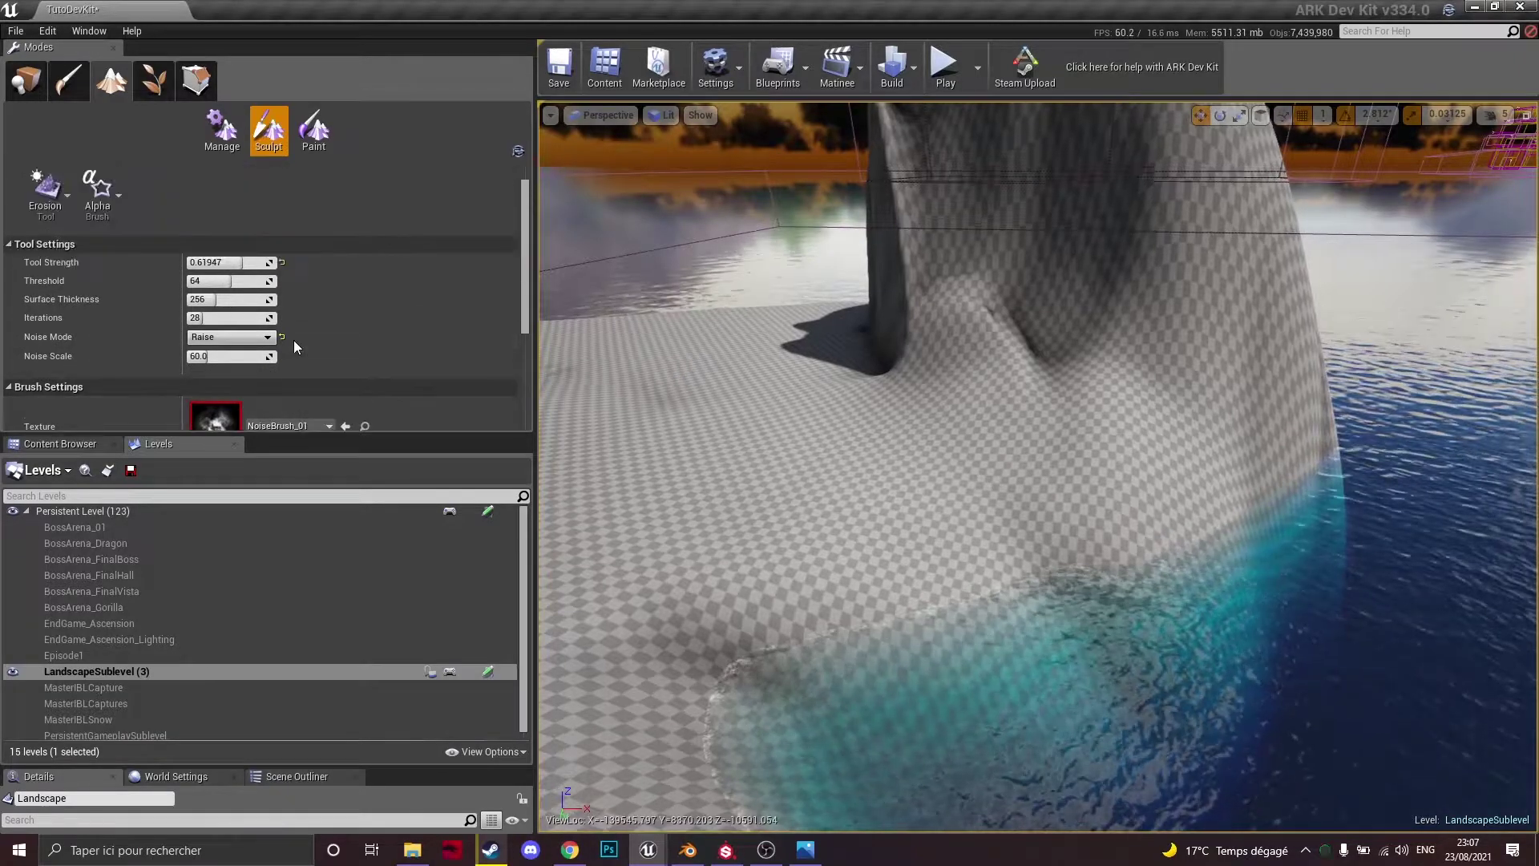
pyautogui.click(96, 200)
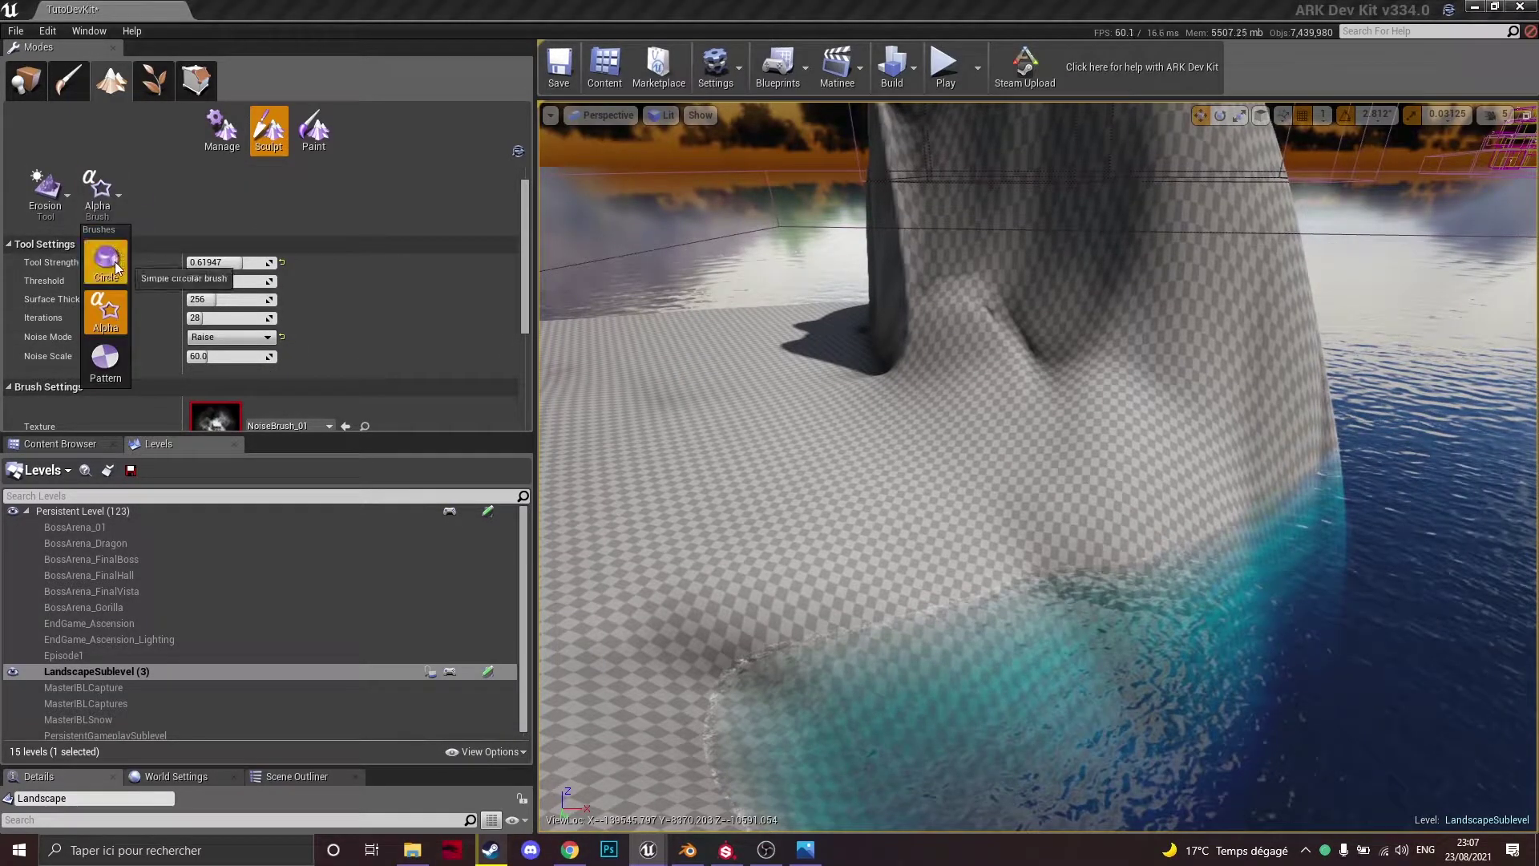
pyautogui.scroll(-4, 337, 321)
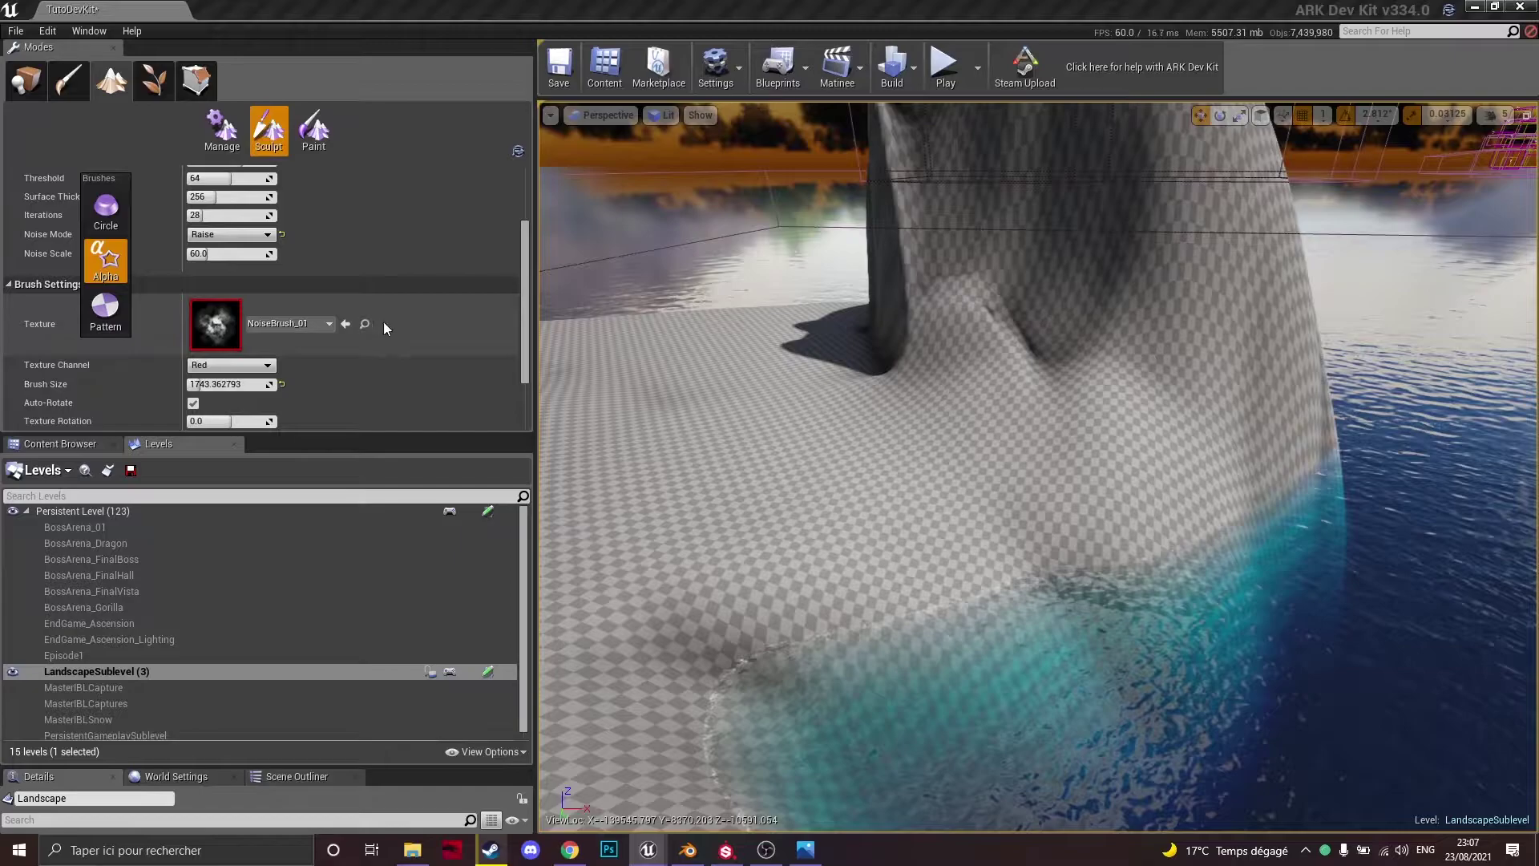
pyautogui.click(64, 343)
# - Erode the lower slopes and base of the steep hill into rocky ridges using the Alpha brush
pyautogui.moveTo(658, 361)
pyautogui.mouseDown(button='right')
pyautogui.moveTo(866, 273)
pyautogui.moveTo(890, 449)
pyautogui.moveTo(842, 432)
pyautogui.mouseUp(button='right')
pyautogui.moveTo(975, 359)
pyautogui.mouseDown()
pyautogui.moveTo(1063, 602)
pyautogui.moveTo(894, 637)
pyautogui.mouseUp()
pyautogui.moveTo(886, 641)
pyautogui.mouseDown(button='right')
pyautogui.moveTo(850, 746)
pyautogui.moveTo(762, 754)
pyautogui.mouseUp(button='right')
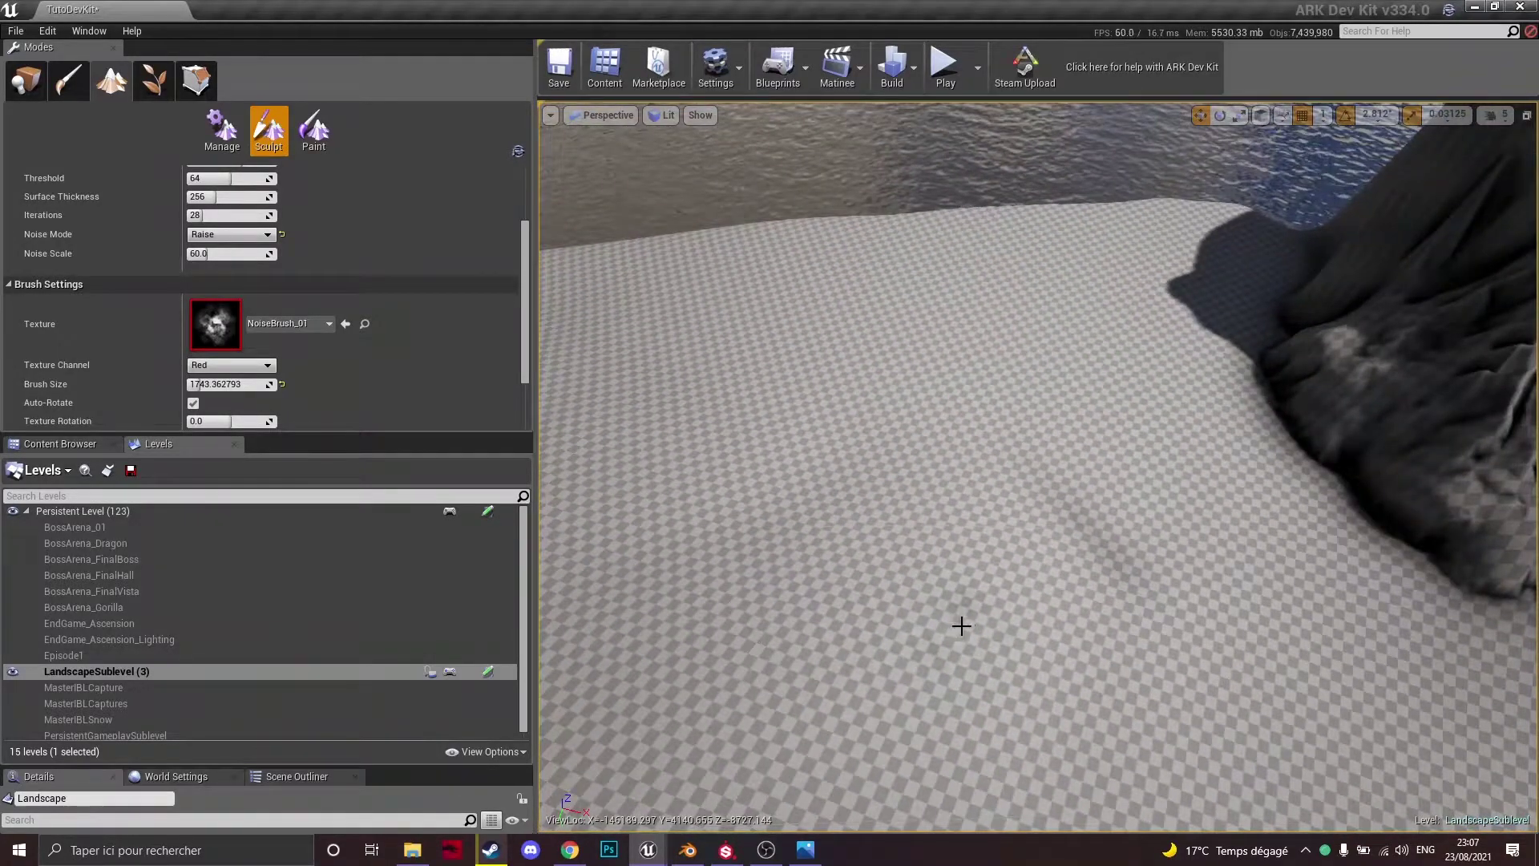
pyautogui.moveTo(850, 344); pyautogui.dragTo(850, 345, button='right')
pyautogui.moveTo(850, 345); pyautogui.dragTo(814, 384)
pyautogui.scroll(2, 267, 347)
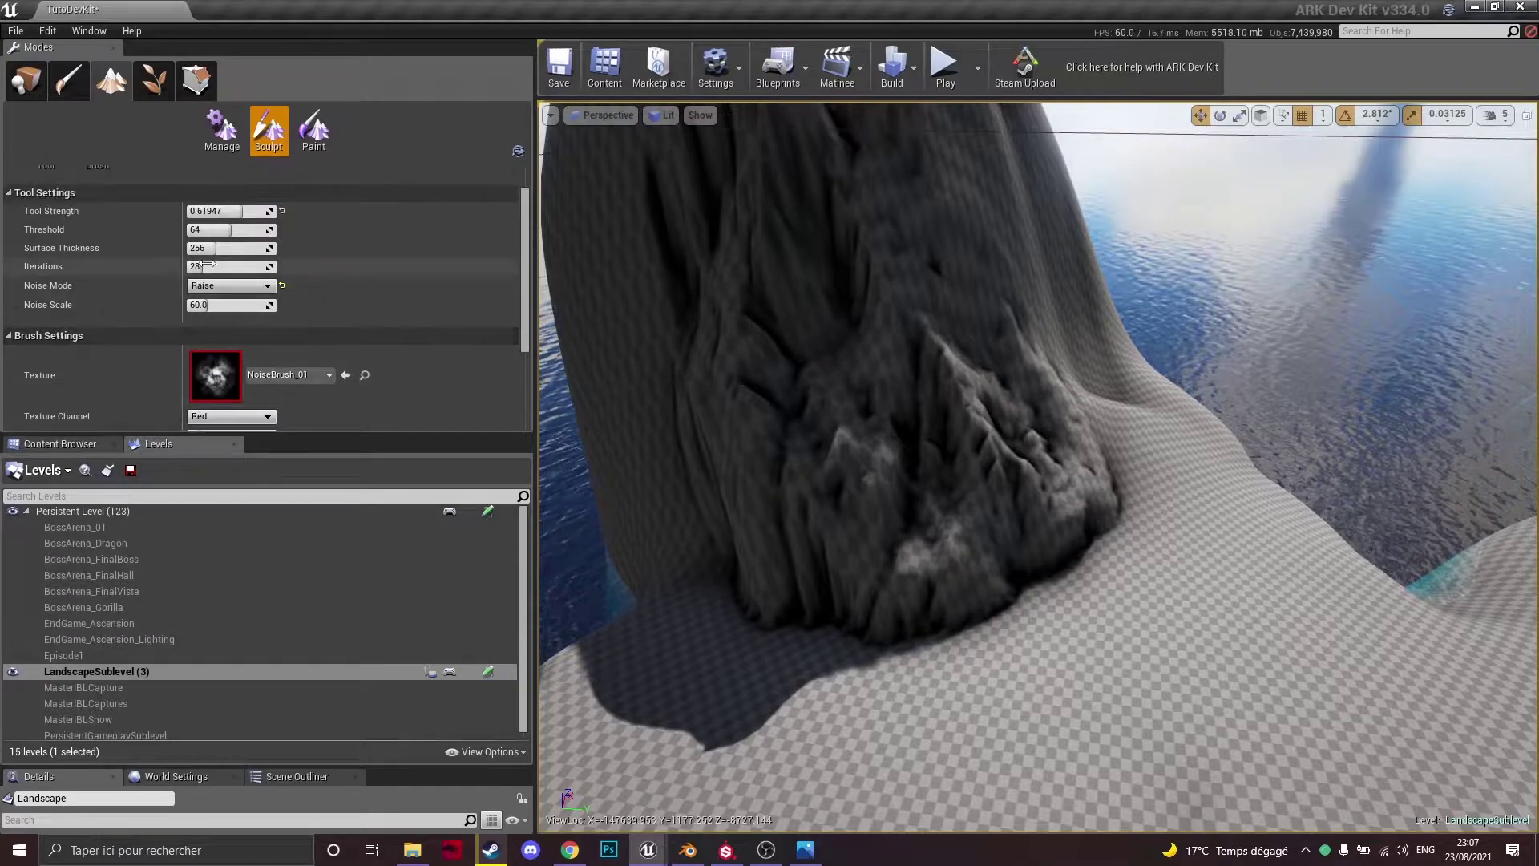
pyautogui.scroll(-3, 216, 304)
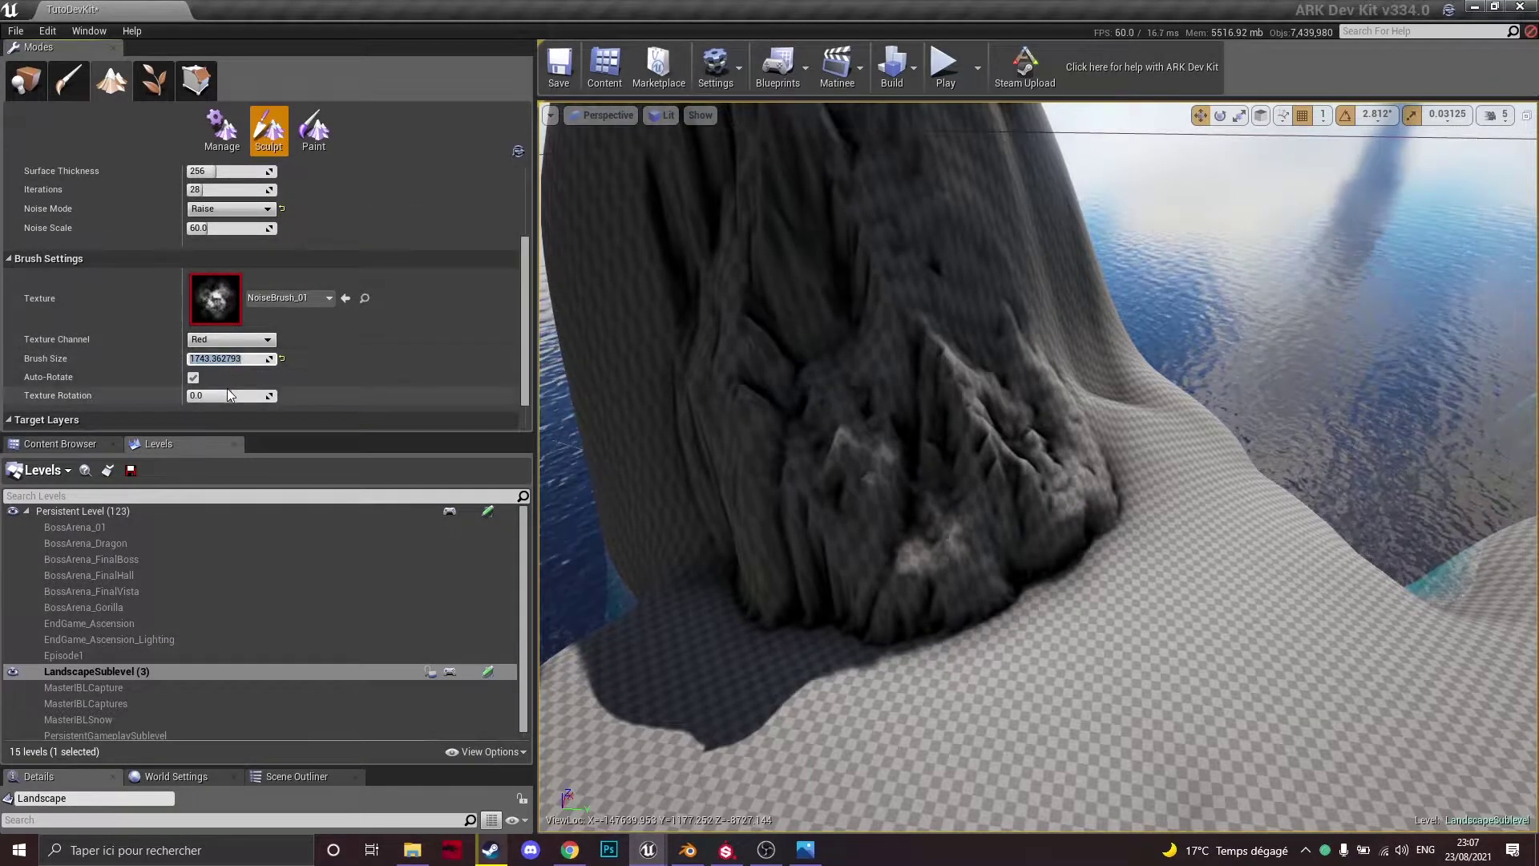
pyautogui.moveTo(840, 509); pyautogui.dragTo(840, 509)
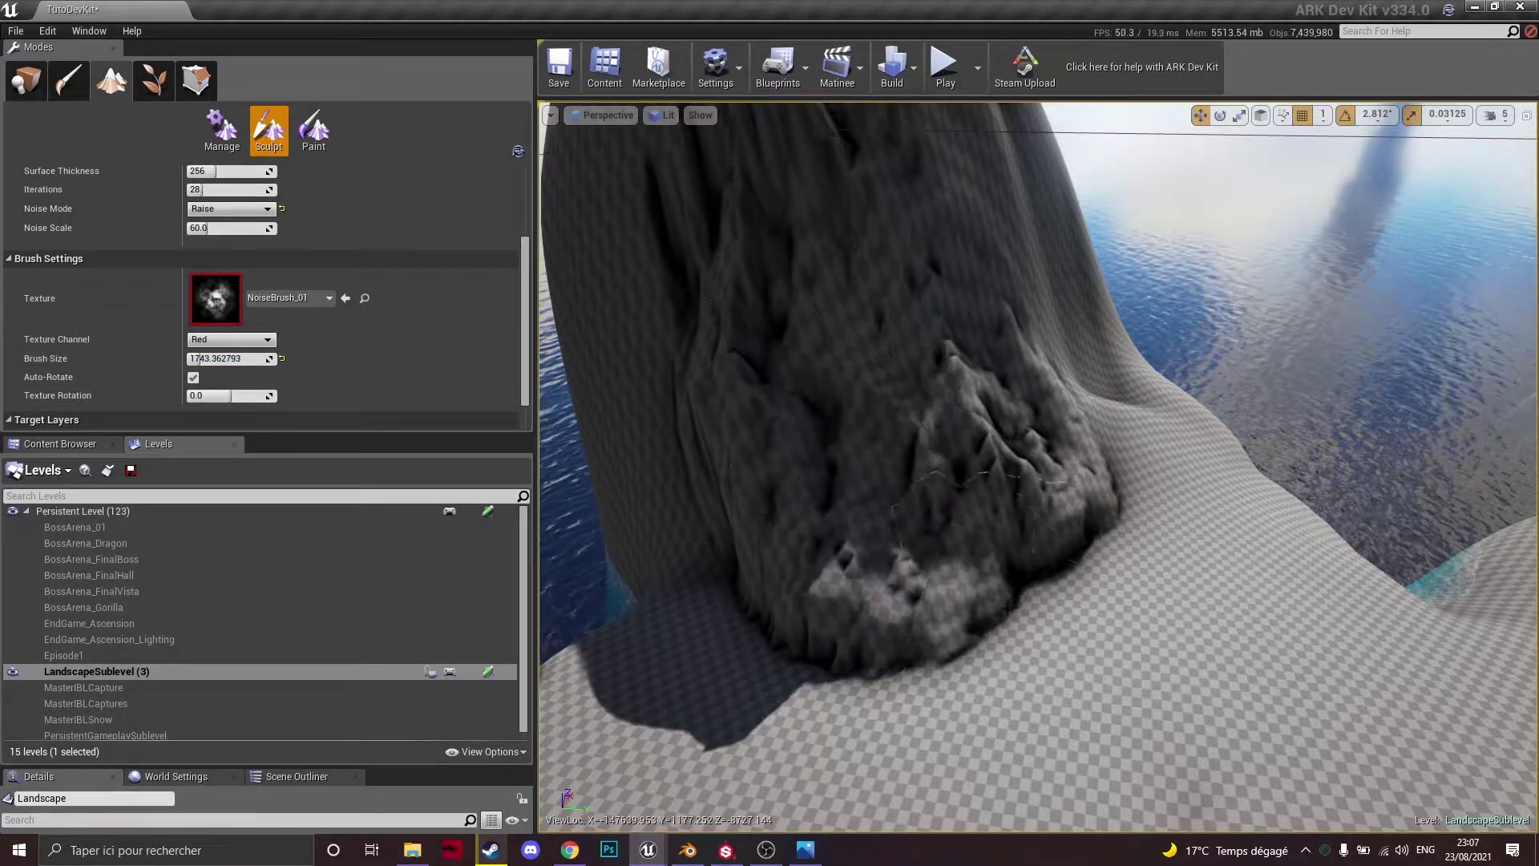
# - Smooth the eroded base of the hill with the Smooth tool and circular brush at a tool strength of about 0.15
pyautogui.scroll(5, 189, 216)
pyautogui.click(28, 218)
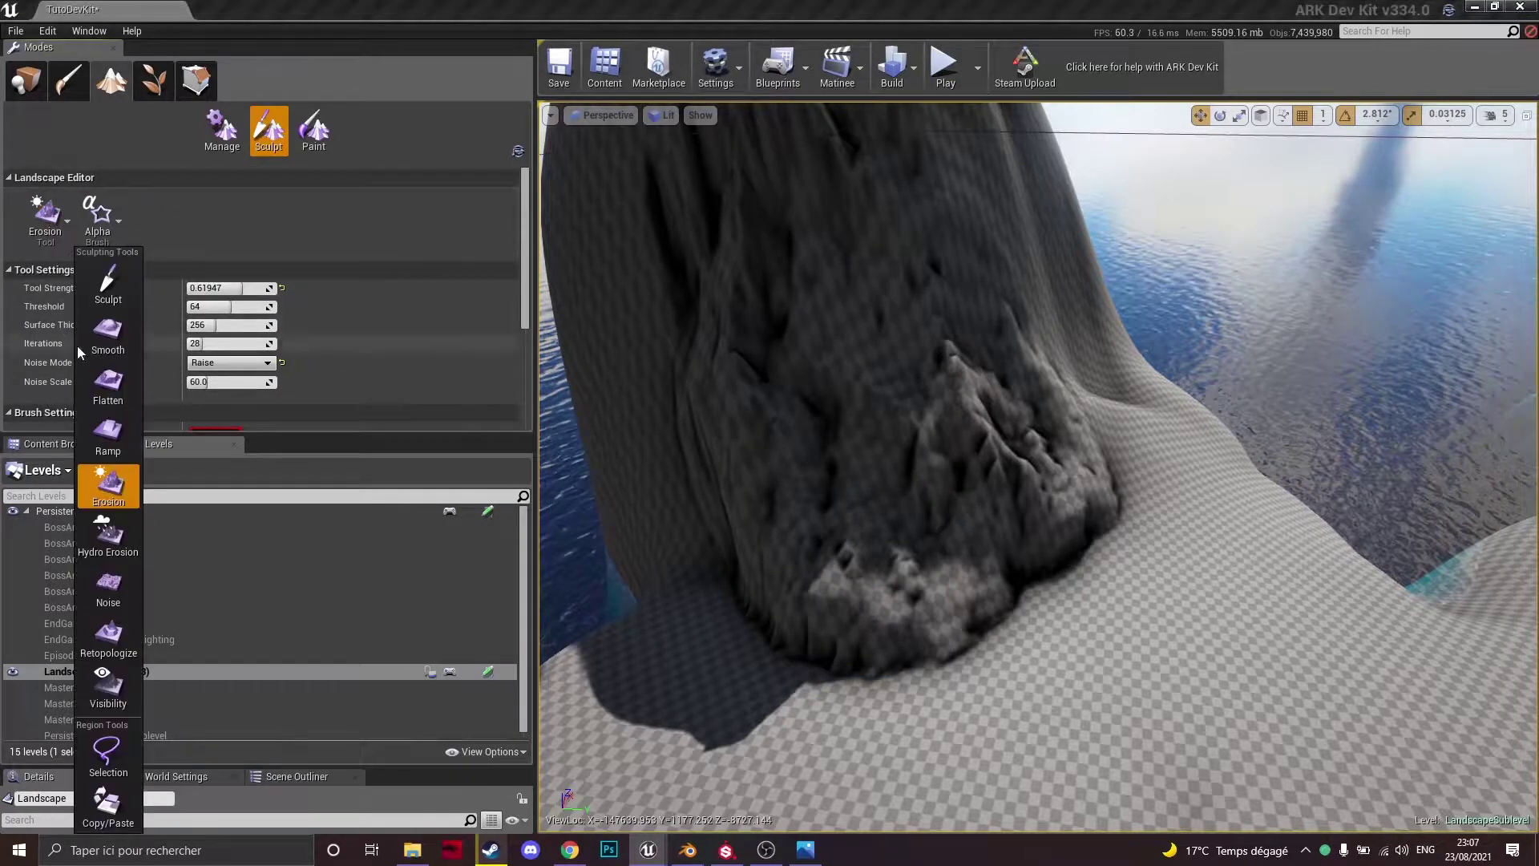
pyautogui.click(73, 339)
pyautogui.moveTo(962, 561)
pyautogui.mouseDown()
pyautogui.moveTo(938, 578)
pyautogui.moveTo(987, 451)
pyautogui.mouseUp()
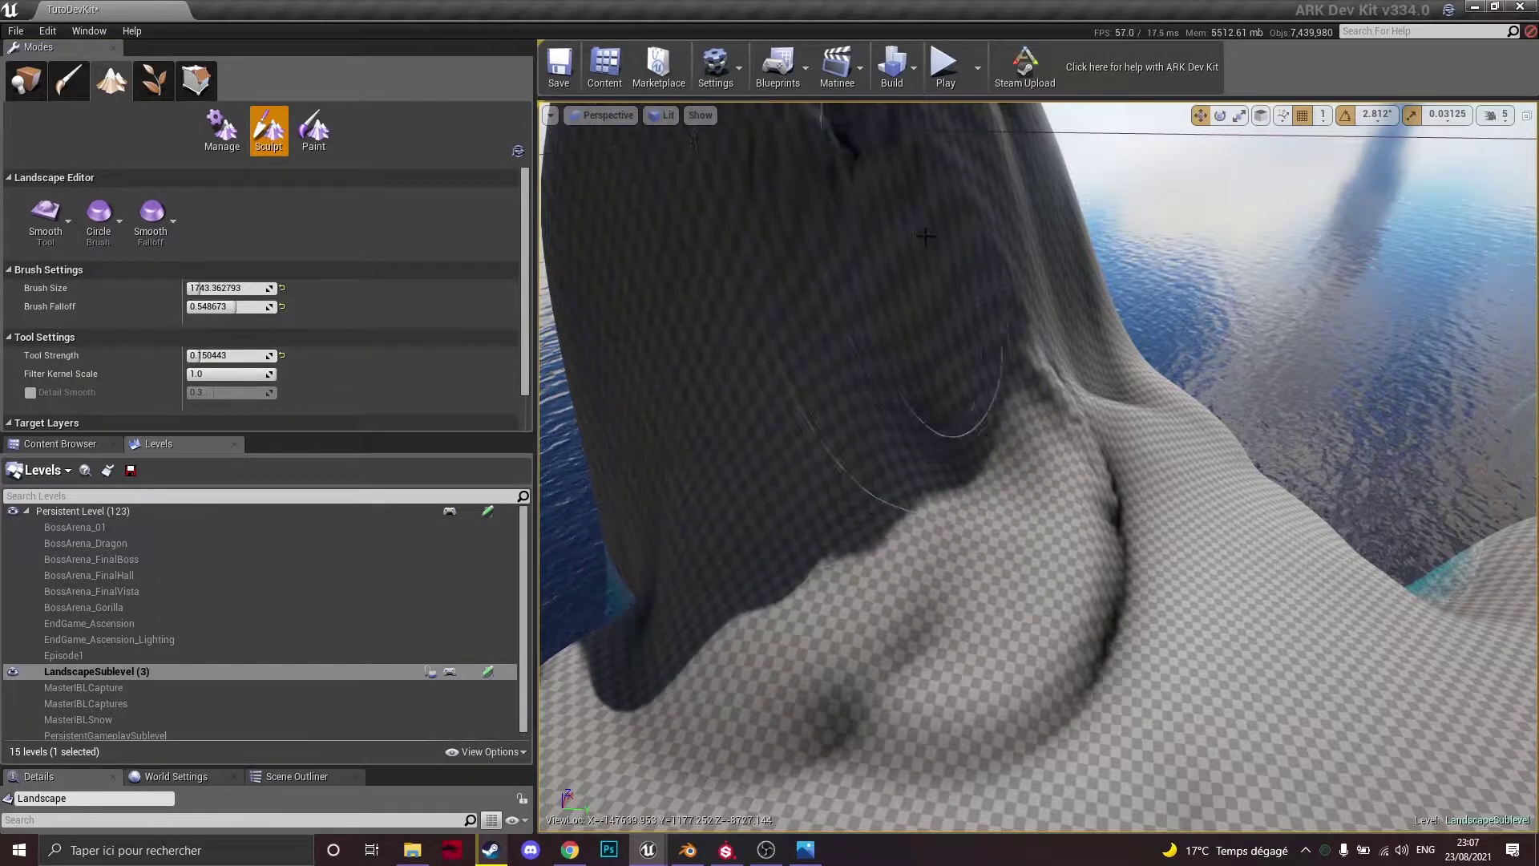
pyautogui.press('d')
pyautogui.moveTo(1110, 481)
pyautogui.mouseDown(button='right')
pyautogui.moveTo(866, 417)
pyautogui.moveTo(850, 389)
pyautogui.moveTo(946, 437)
pyautogui.mouseUp(button='right')
pyautogui.press('a')
# - Erode the hill's slopes from the summit down to the shoreline with the Erosion tool at about 0.15 strength
pyautogui.click(37, 222)
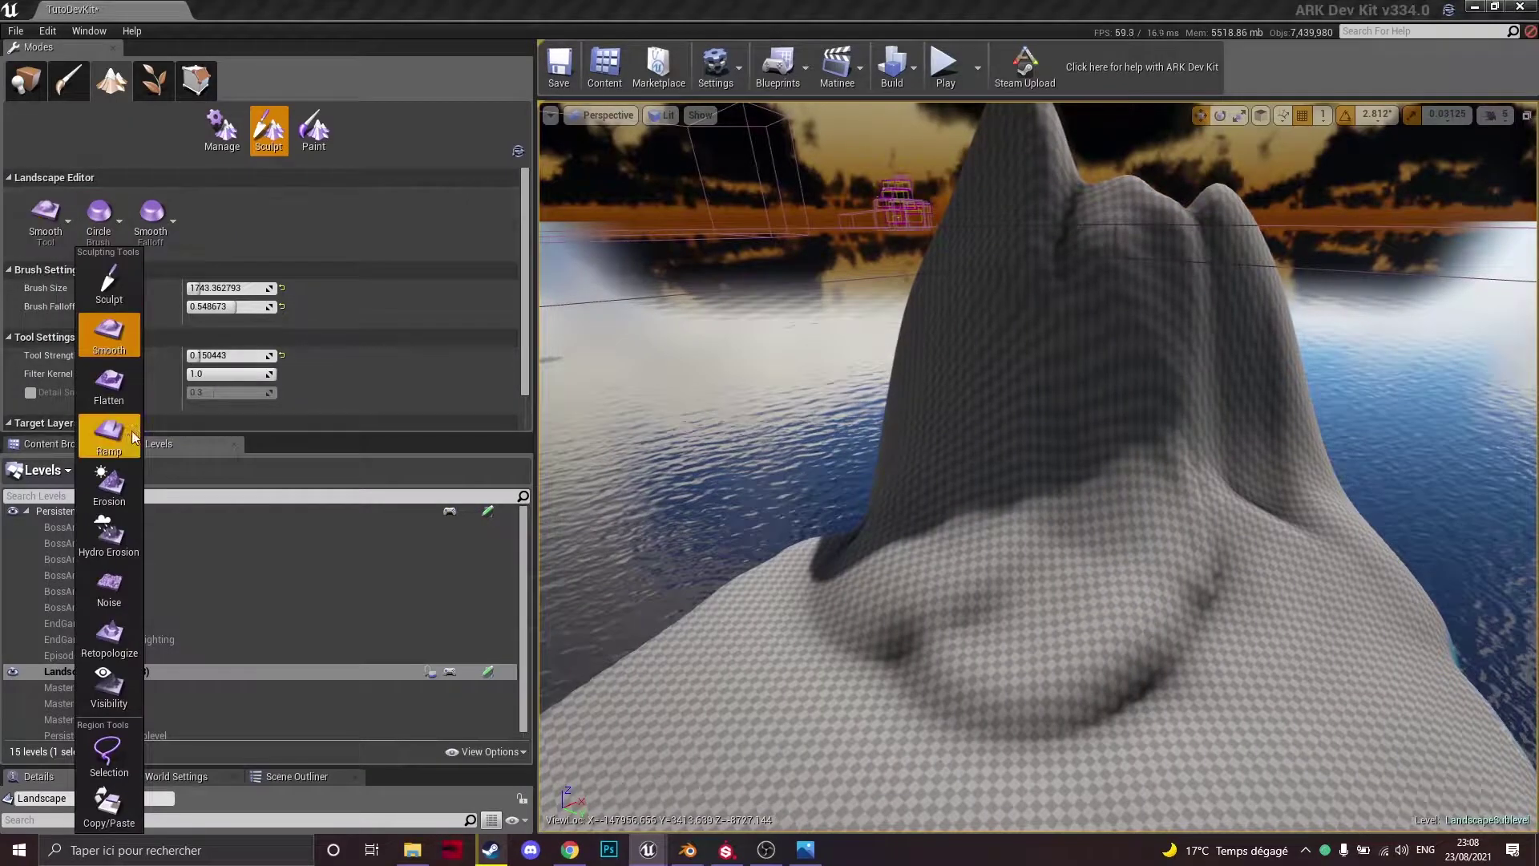
pyautogui.click(109, 486)
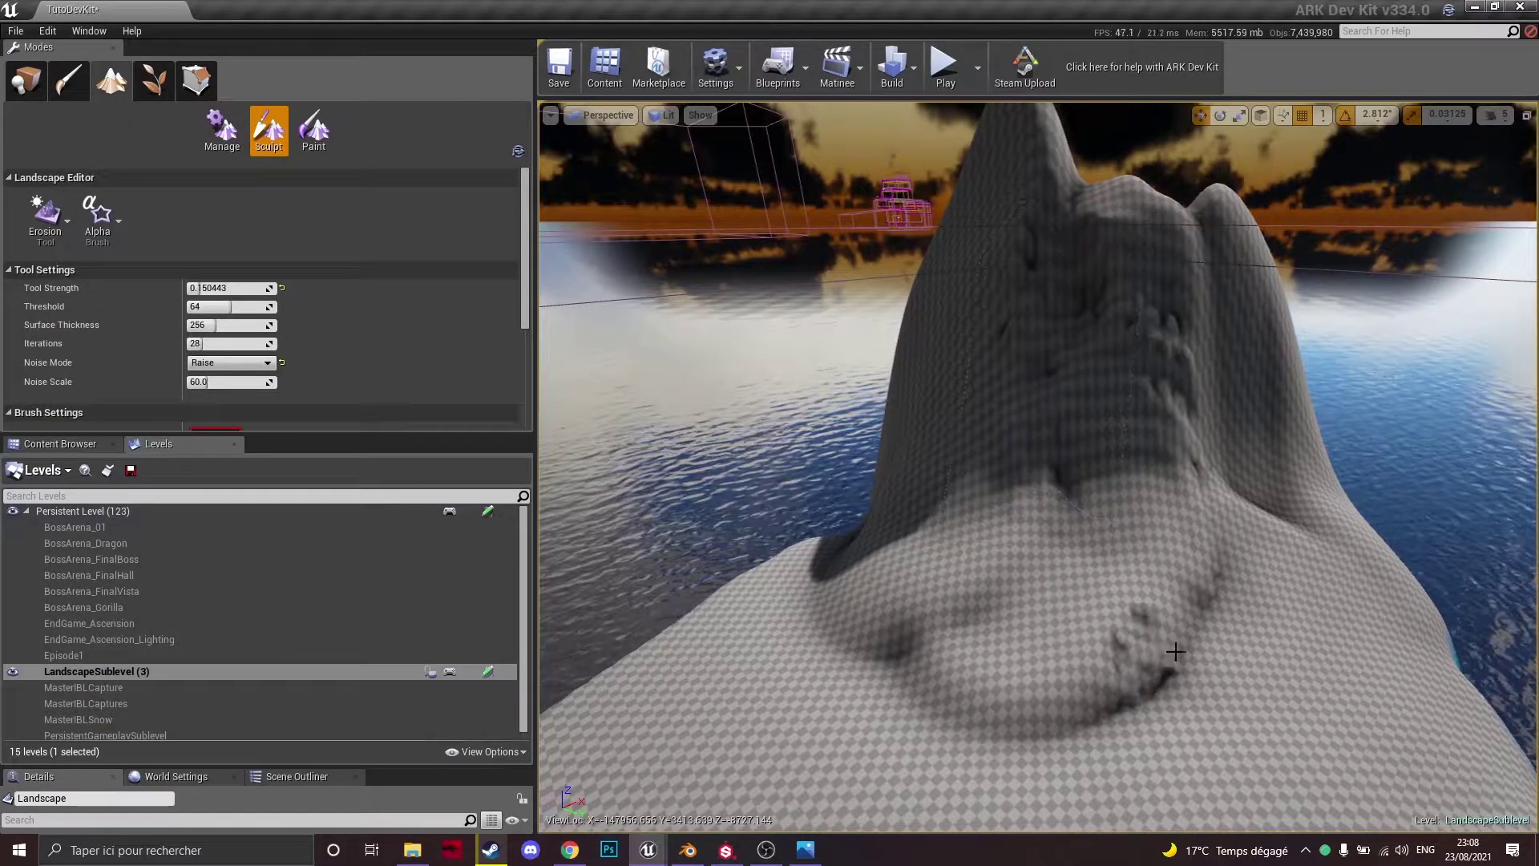
pyautogui.press('a')
pyautogui.moveTo(965, 397); pyautogui.dragTo(1008, 506, button='right')
pyautogui.moveTo(1278, 537); pyautogui.dragTo(1227, 445, button='right')
pyautogui.moveTo(1268, 540); pyautogui.dragTo(1268, 540, button='right')
pyautogui.press('a')
pyautogui.moveTo(901, 739); pyautogui.dragTo(1101, 363, button='right')
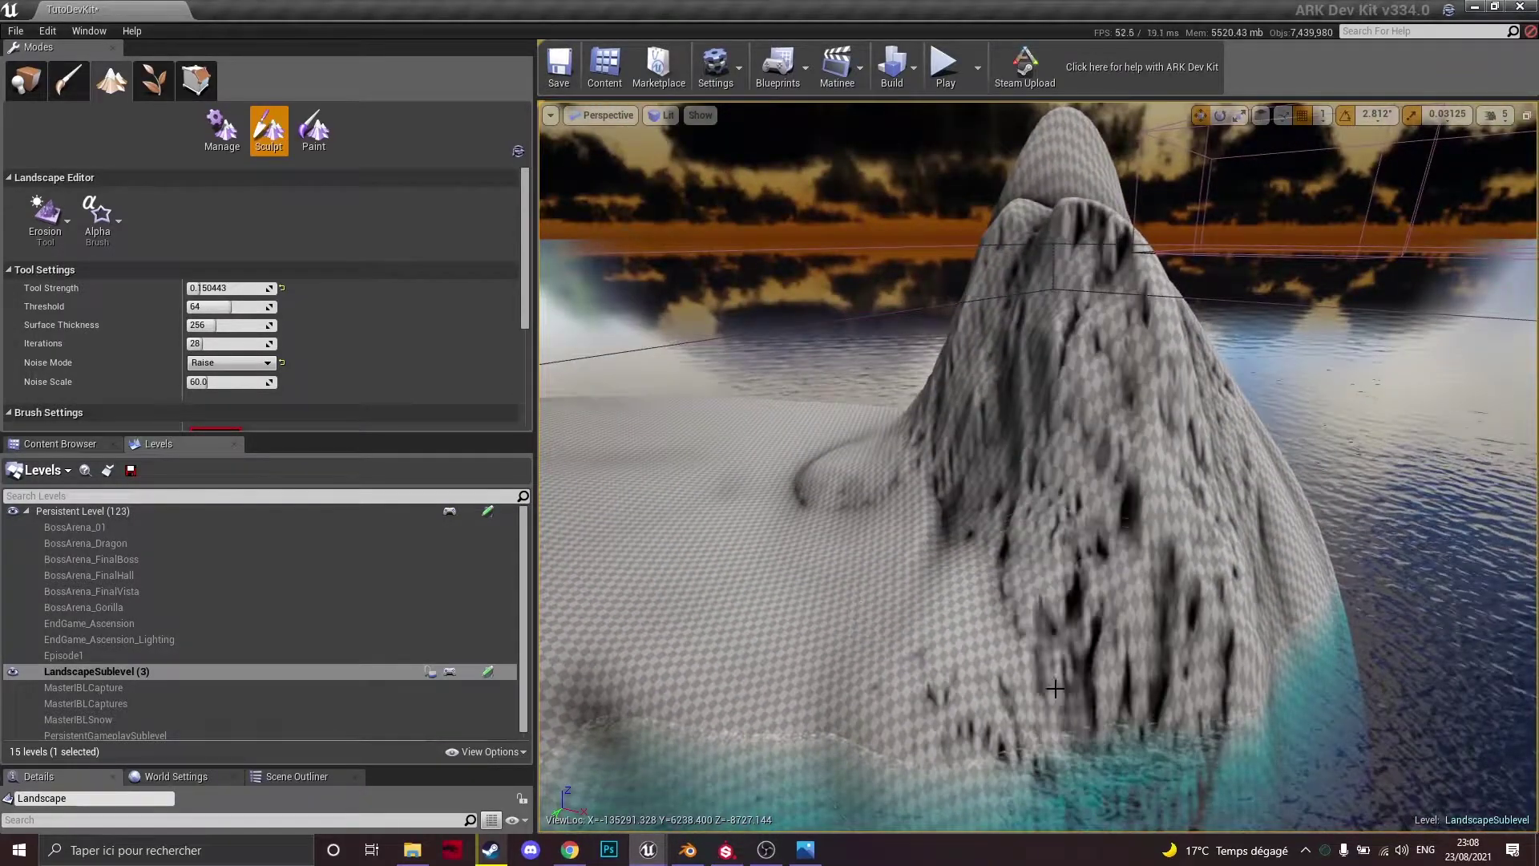
pyautogui.press('a')
pyautogui.moveTo(1045, 623); pyautogui.dragTo(1171, 630, button='right')
pyautogui.press('a')
pyautogui.moveTo(945, 525); pyautogui.dragTo(945, 525, button='right')
pyautogui.moveTo(1027, 614); pyautogui.dragTo(941, 605, button='right')
pyautogui.moveTo(983, 492); pyautogui.dragTo(979, 491, button='right')
# - Review the Erosion tool's settings and the list of sculpting tools, and look over the sculpted terrain
pyautogui.scroll(-5, 372, 291)
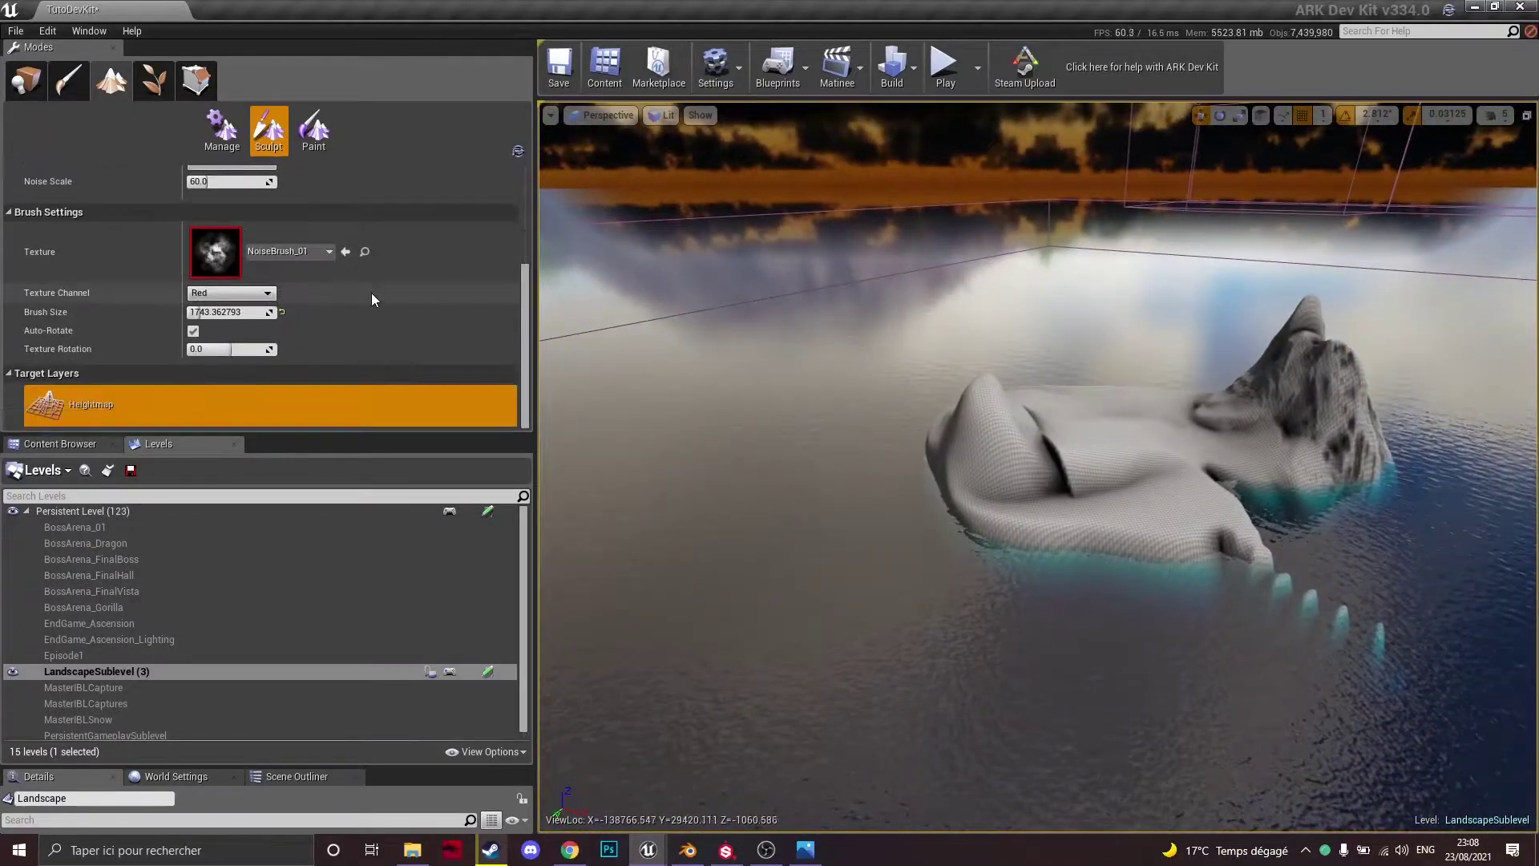
pyautogui.scroll(5, 295, 416)
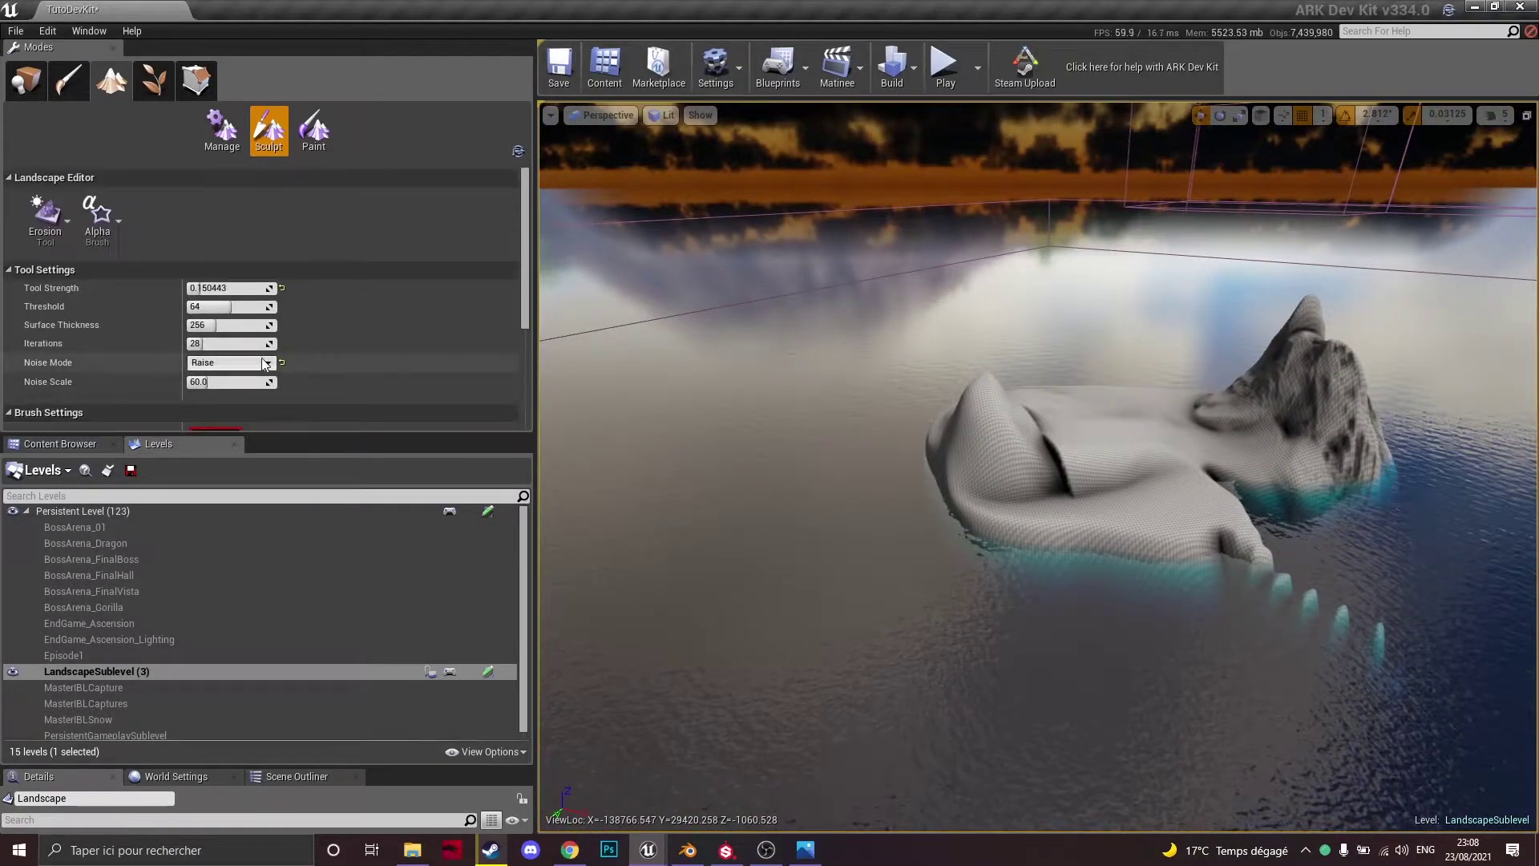
pyautogui.click(52, 241)
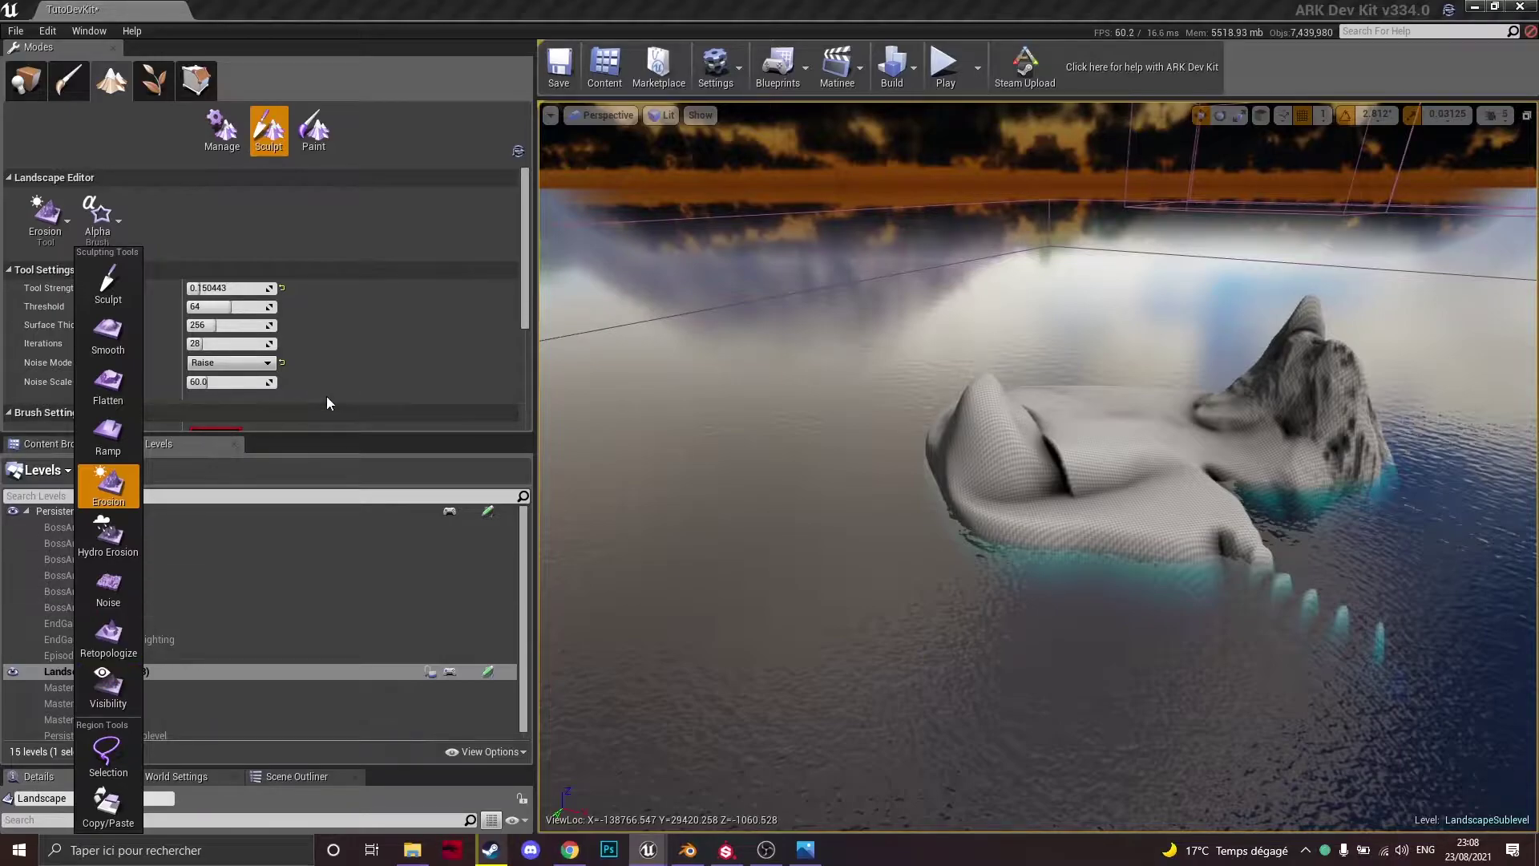
pyautogui.click(372, 369)
pyautogui.scroll(-1, 372, 369)
pyautogui.press('w')
pyautogui.moveTo(1091, 388)
pyautogui.mouseDown(button='right')
pyautogui.moveTo(1283, 353)
pyautogui.moveTo(1202, 353)
pyautogui.moveTo(1085, 388)
pyautogui.mouseUp(button='right')
# - Export the landscape's Heightmap layer to Heightmap.png in the TutoDevkit folder, replacing the existing file
pyautogui.scroll(-5, 155, 368)
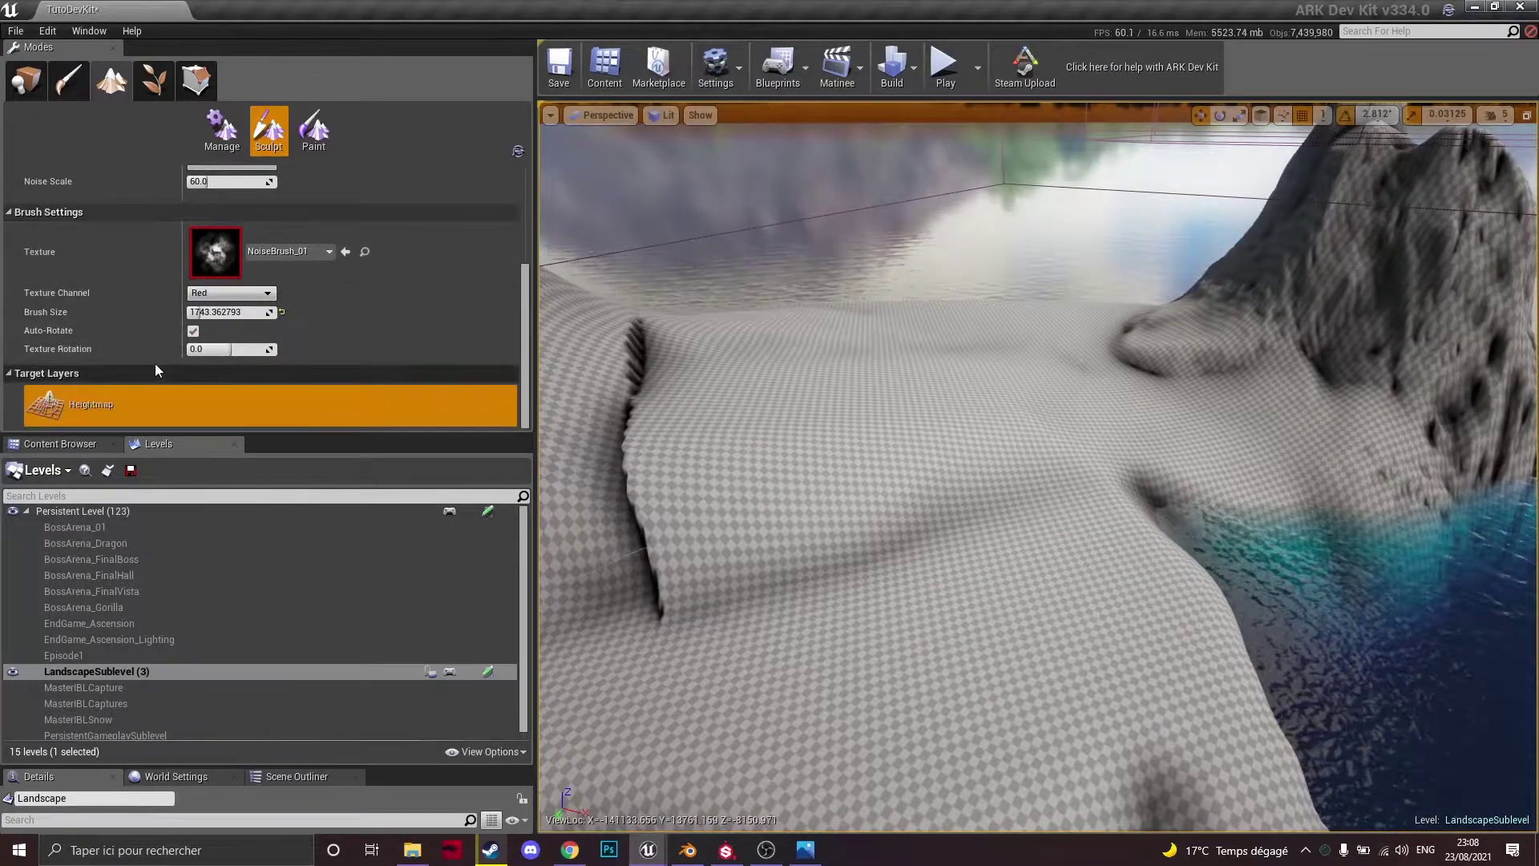
pyautogui.rightClick(120, 392)
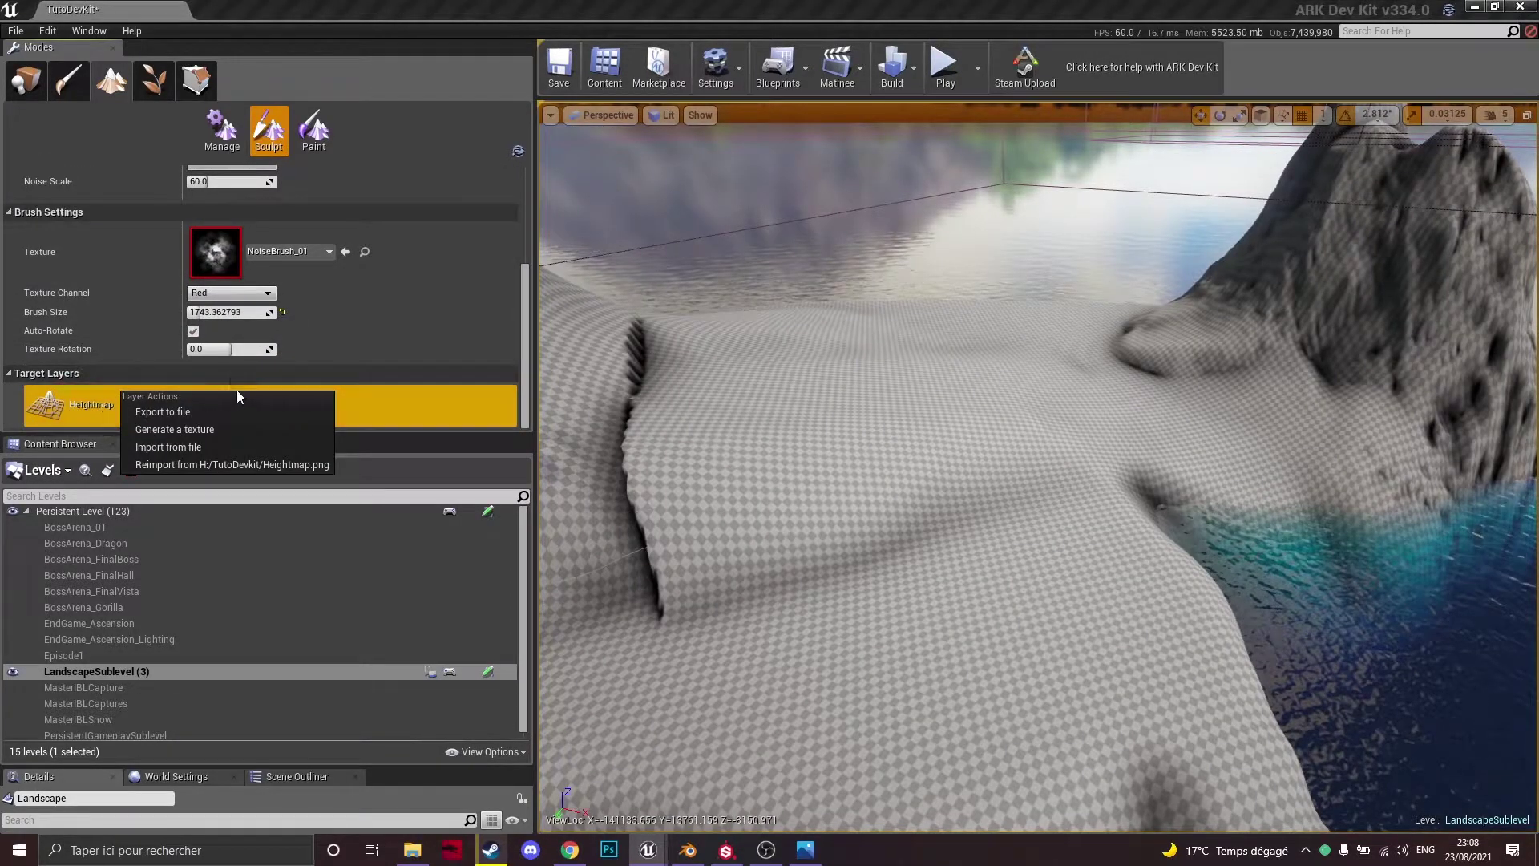
pyautogui.moveTo(834, 389); pyautogui.dragTo(930, 481, button='right')
pyautogui.press('w')
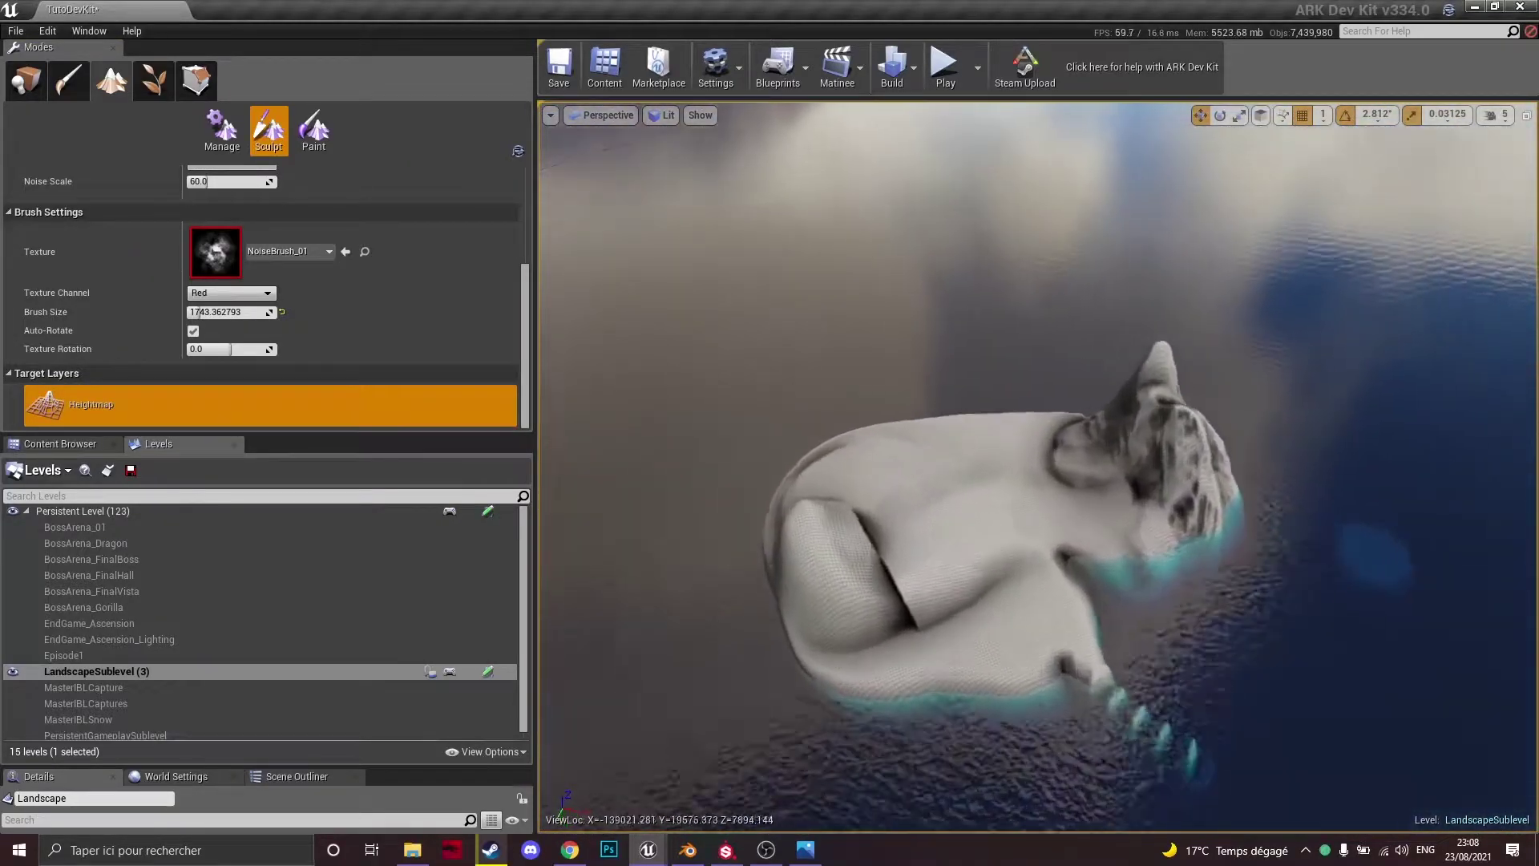
pyautogui.moveTo(1002, 441); pyautogui.dragTo(986, 437, button='right')
pyautogui.rightClick(271, 402)
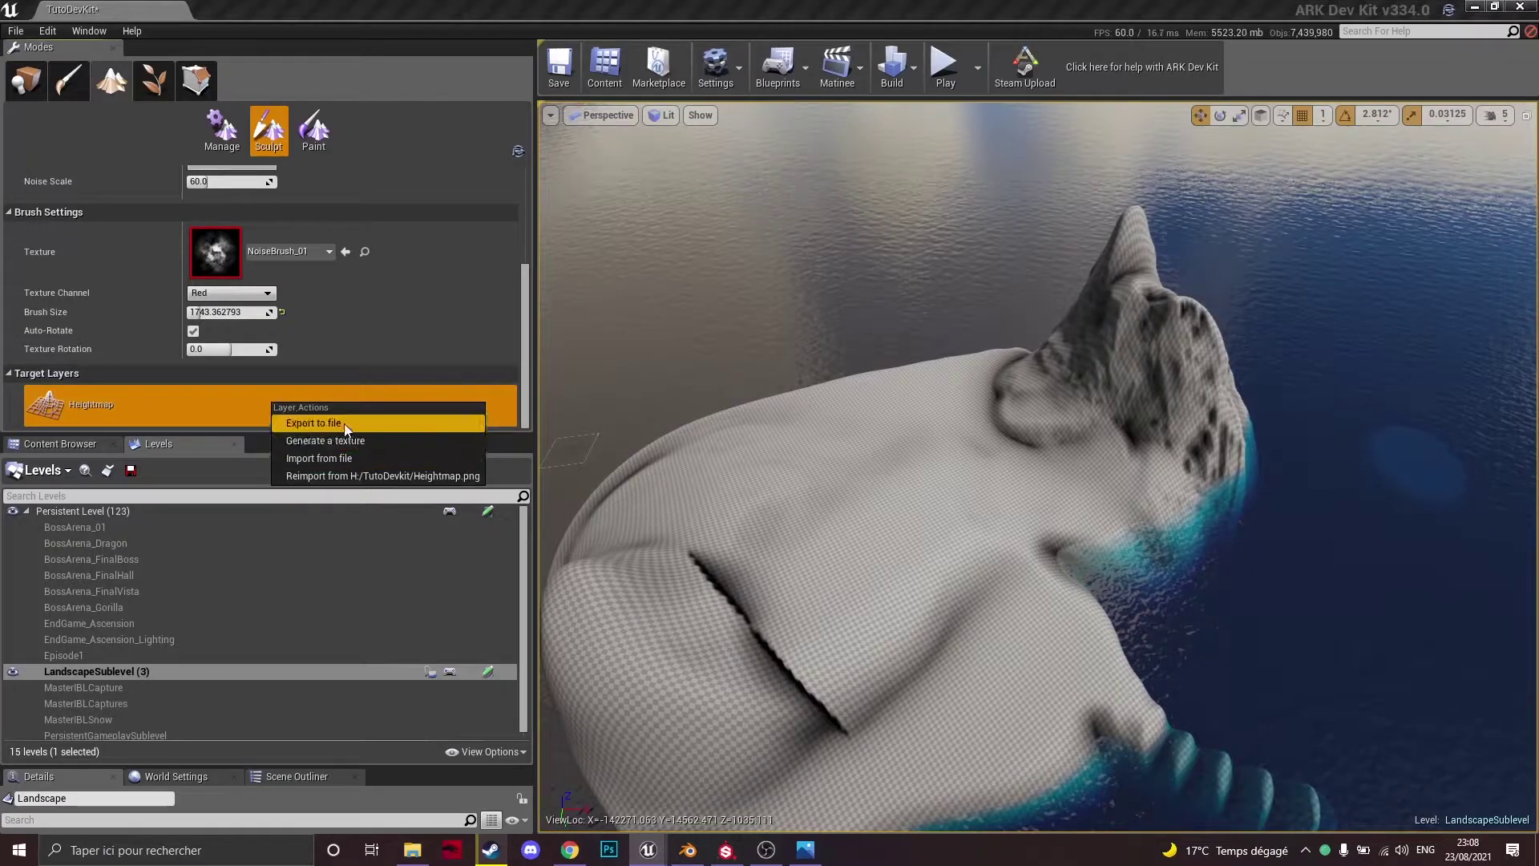
pyautogui.rightClick(151, 401)
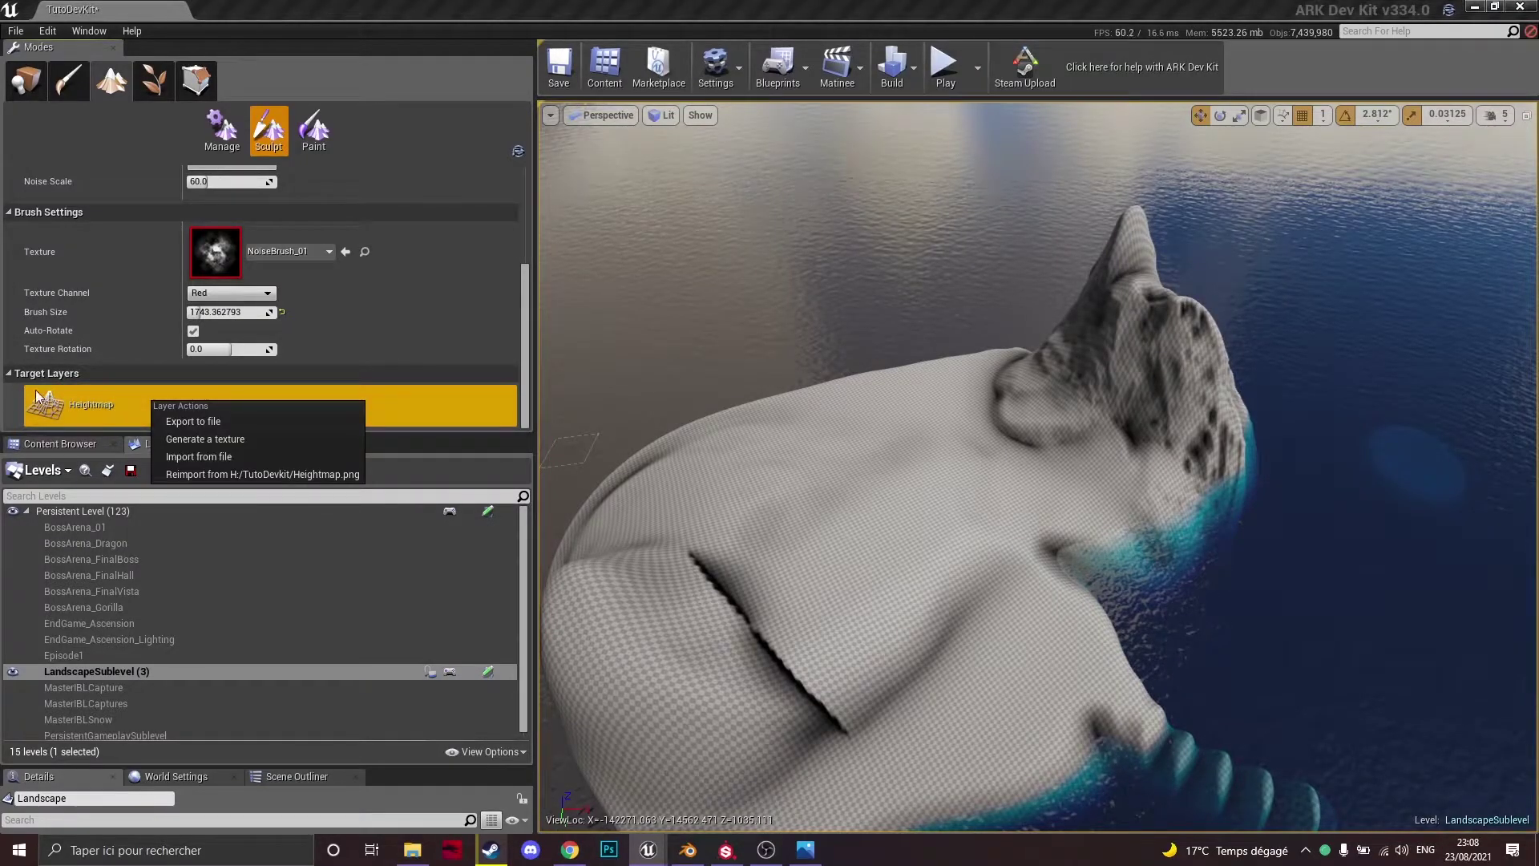
pyautogui.click(191, 421)
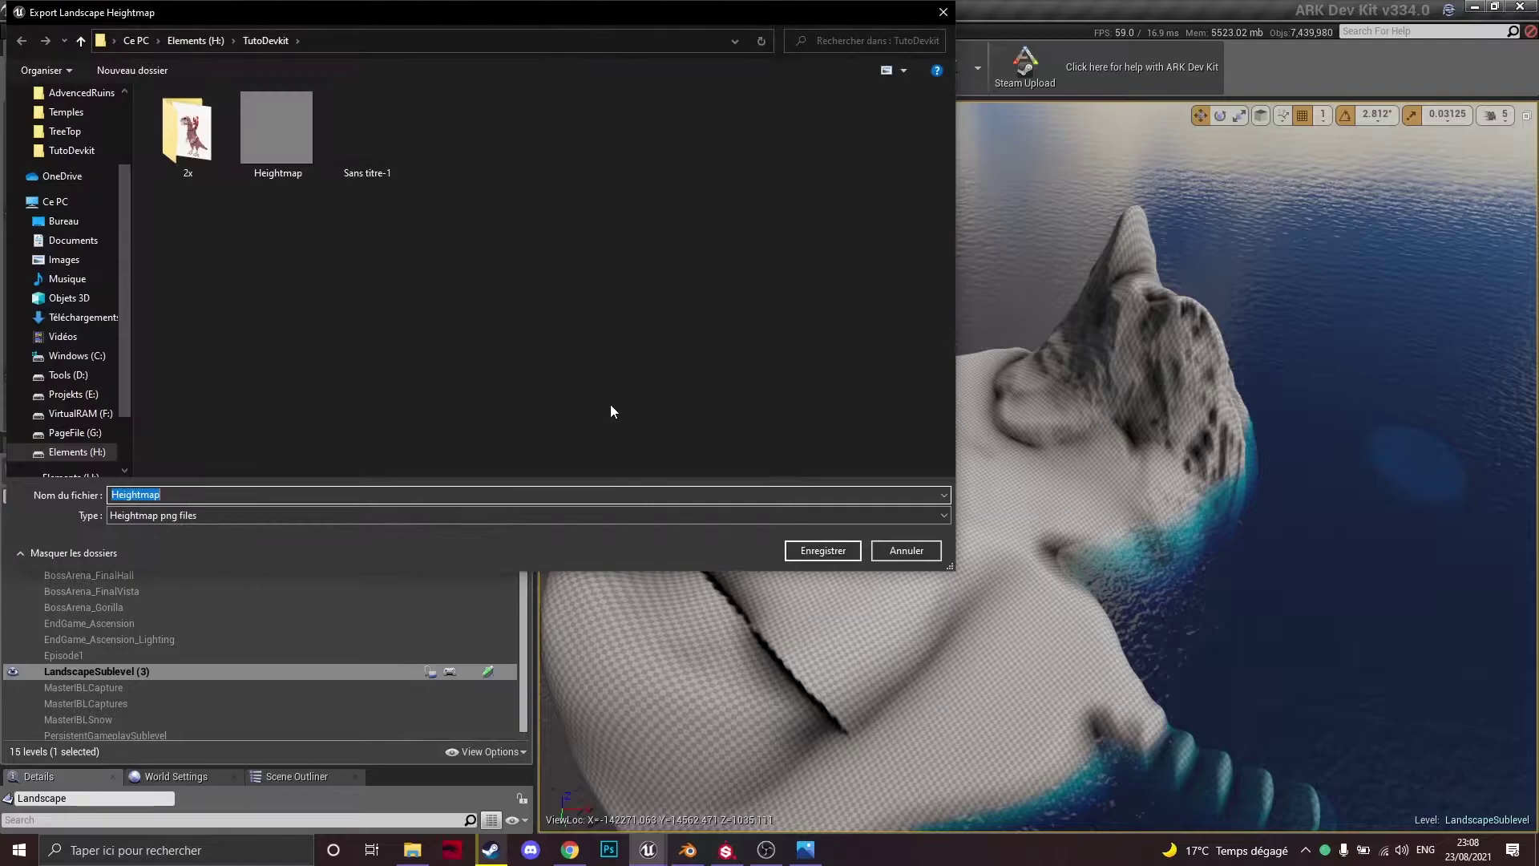
pyautogui.click(808, 554)
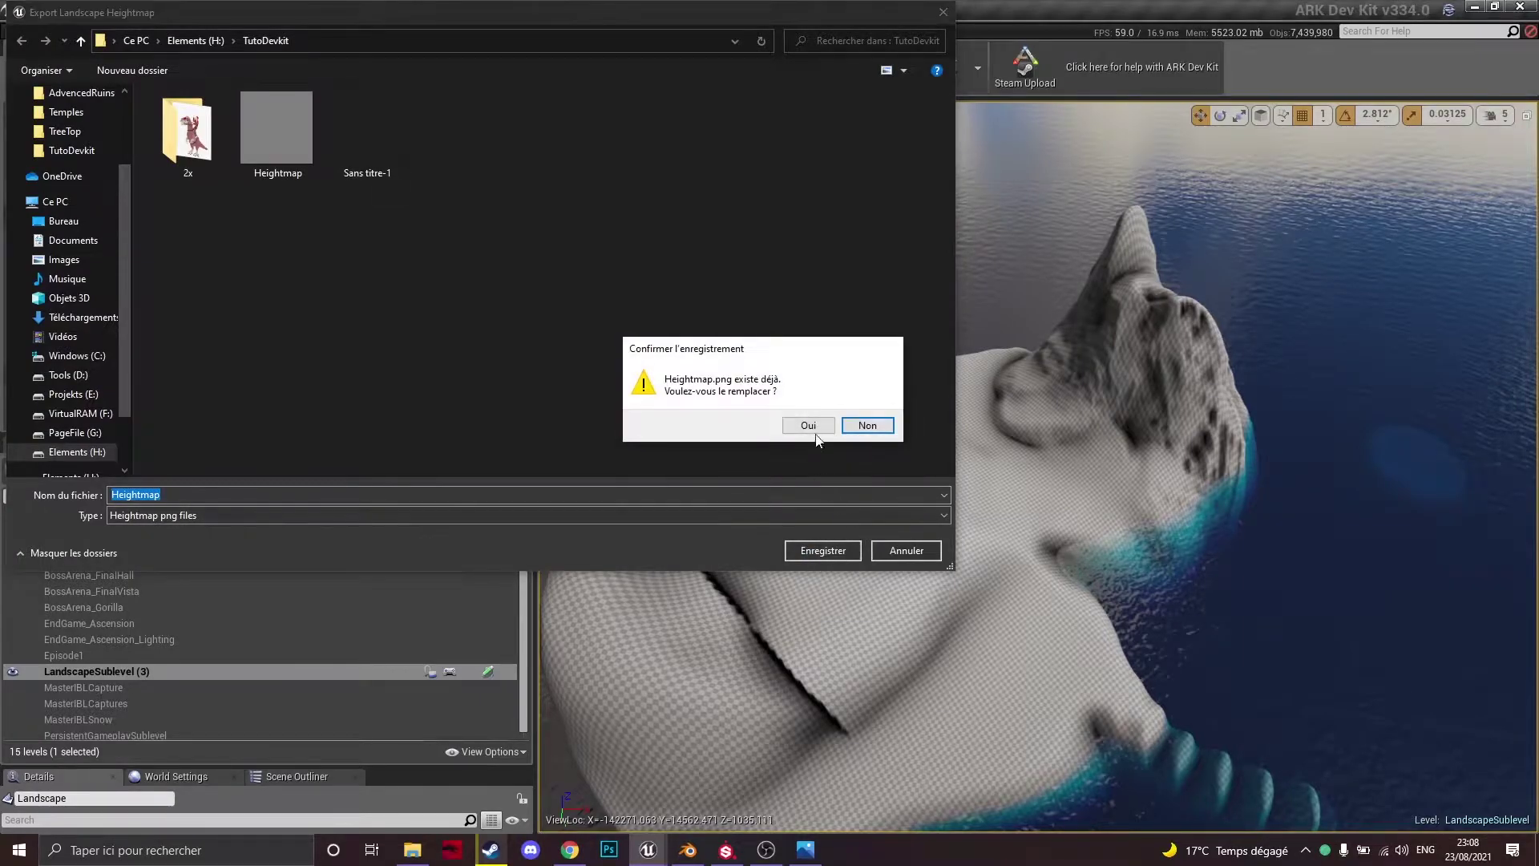
pyautogui.click(809, 425)
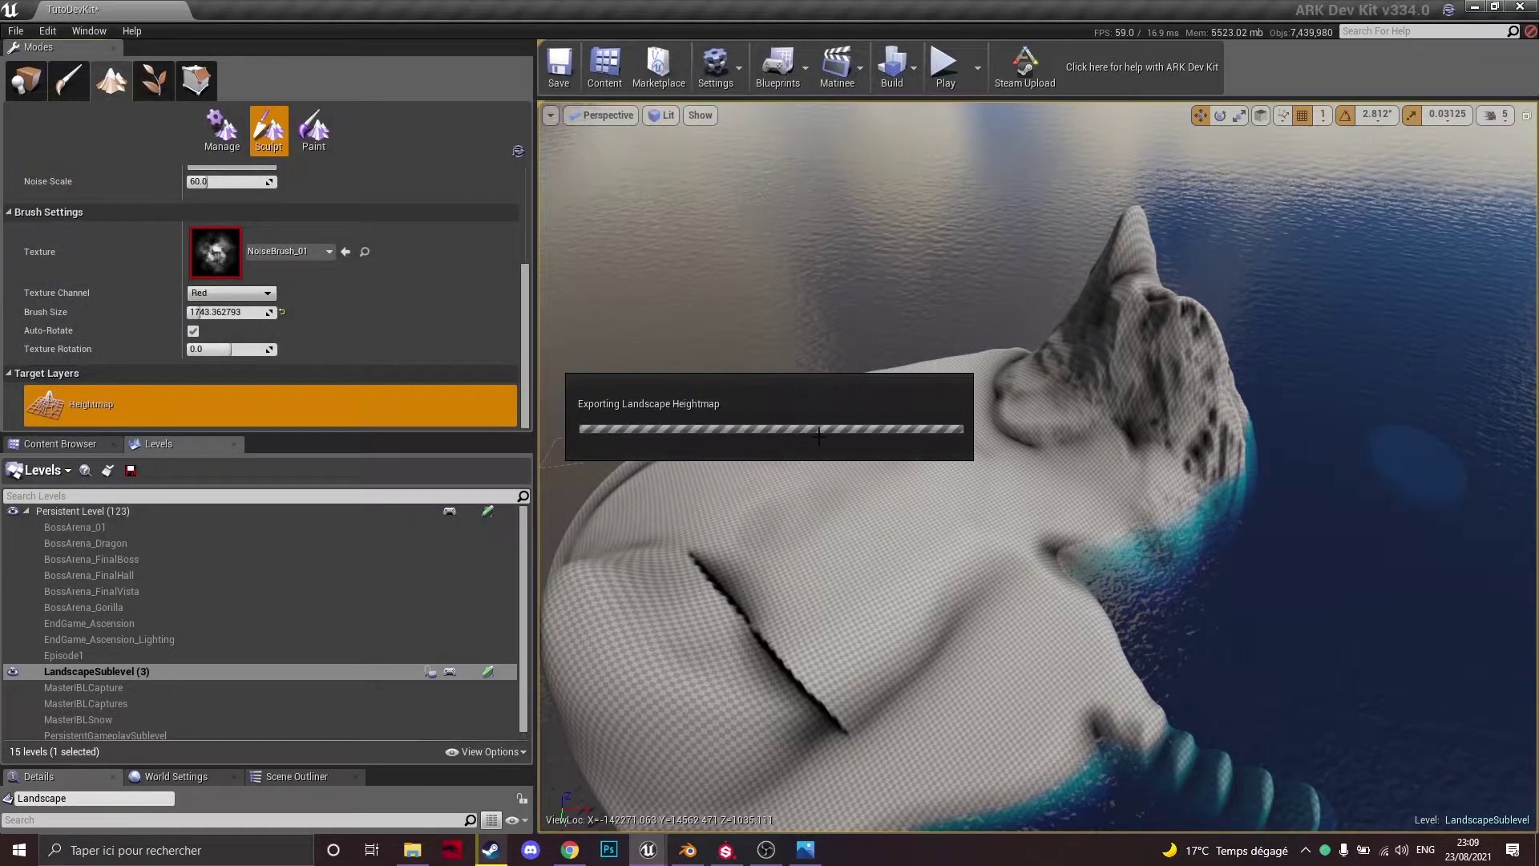
# - Open the exported Heightmap.png from the TutoDevkit folder in the photo viewer and compare it with the landscape
pyautogui.click(432, 852)
pyautogui.doubleClick(892, 328)
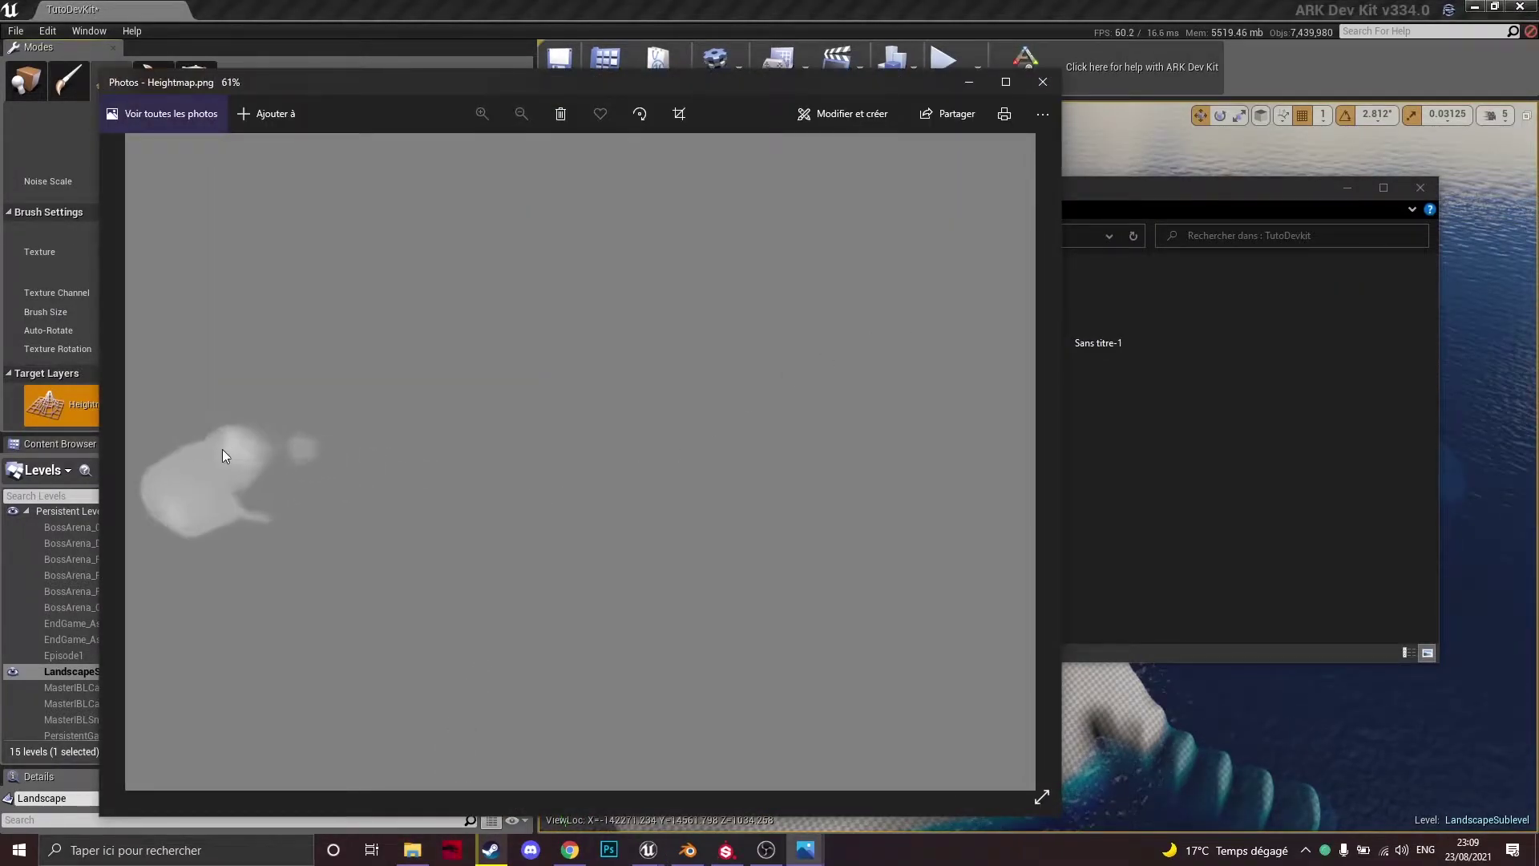
pyautogui.scroll(-5, 440, 371)
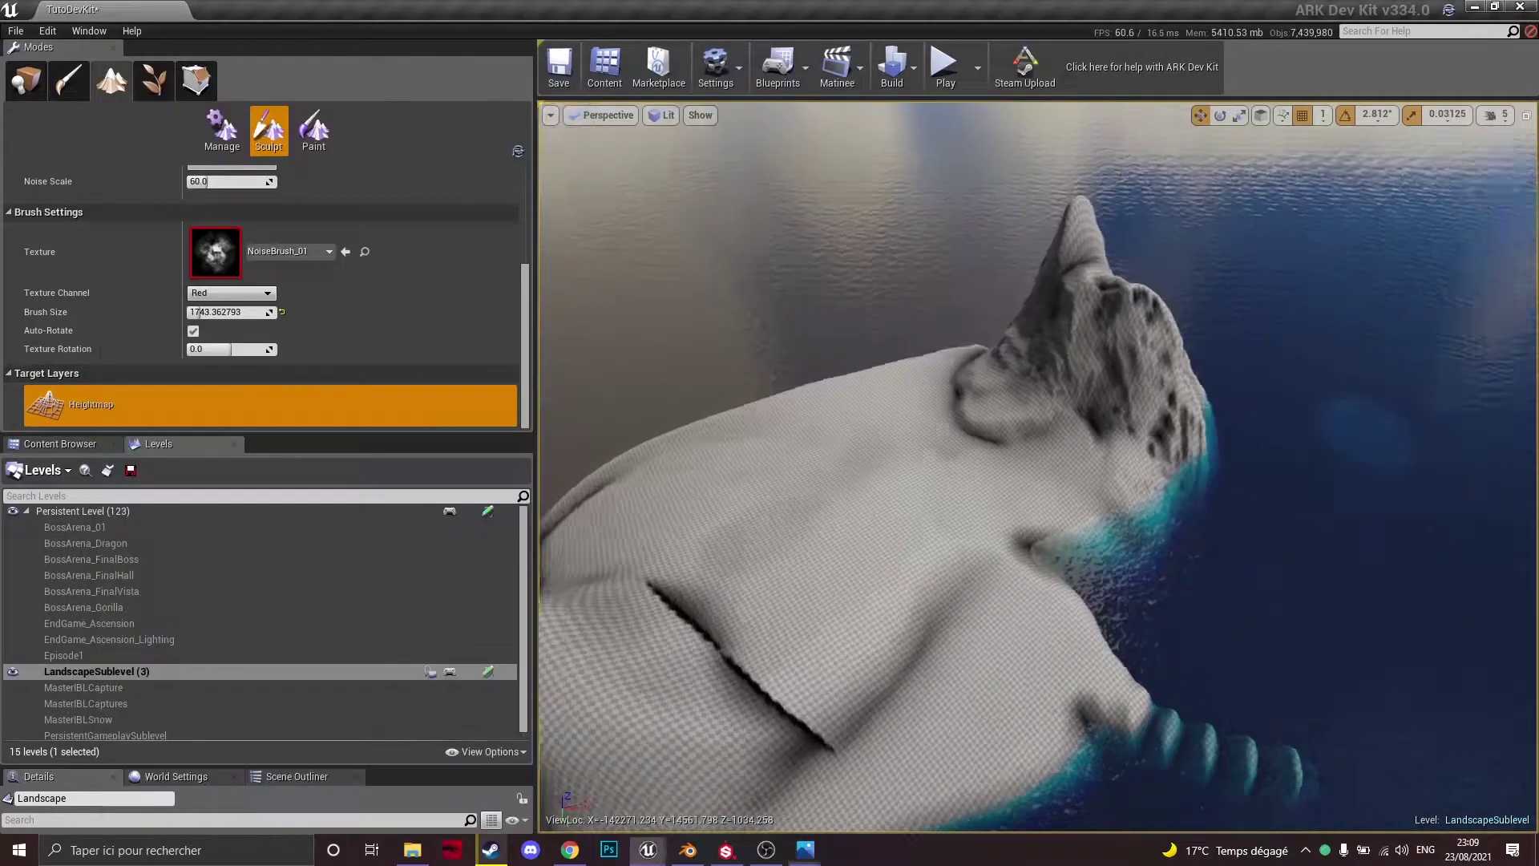
pyautogui.moveTo(1034, 465)
pyautogui.mouseDown(button='right')
pyautogui.moveTo(1034, 433)
pyautogui.moveTo(1050, 437)
pyautogui.moveTo(982, 432)
pyautogui.moveTo(914, 497)
pyautogui.moveTo(1041, 481)
pyautogui.mouseUp(button='right')
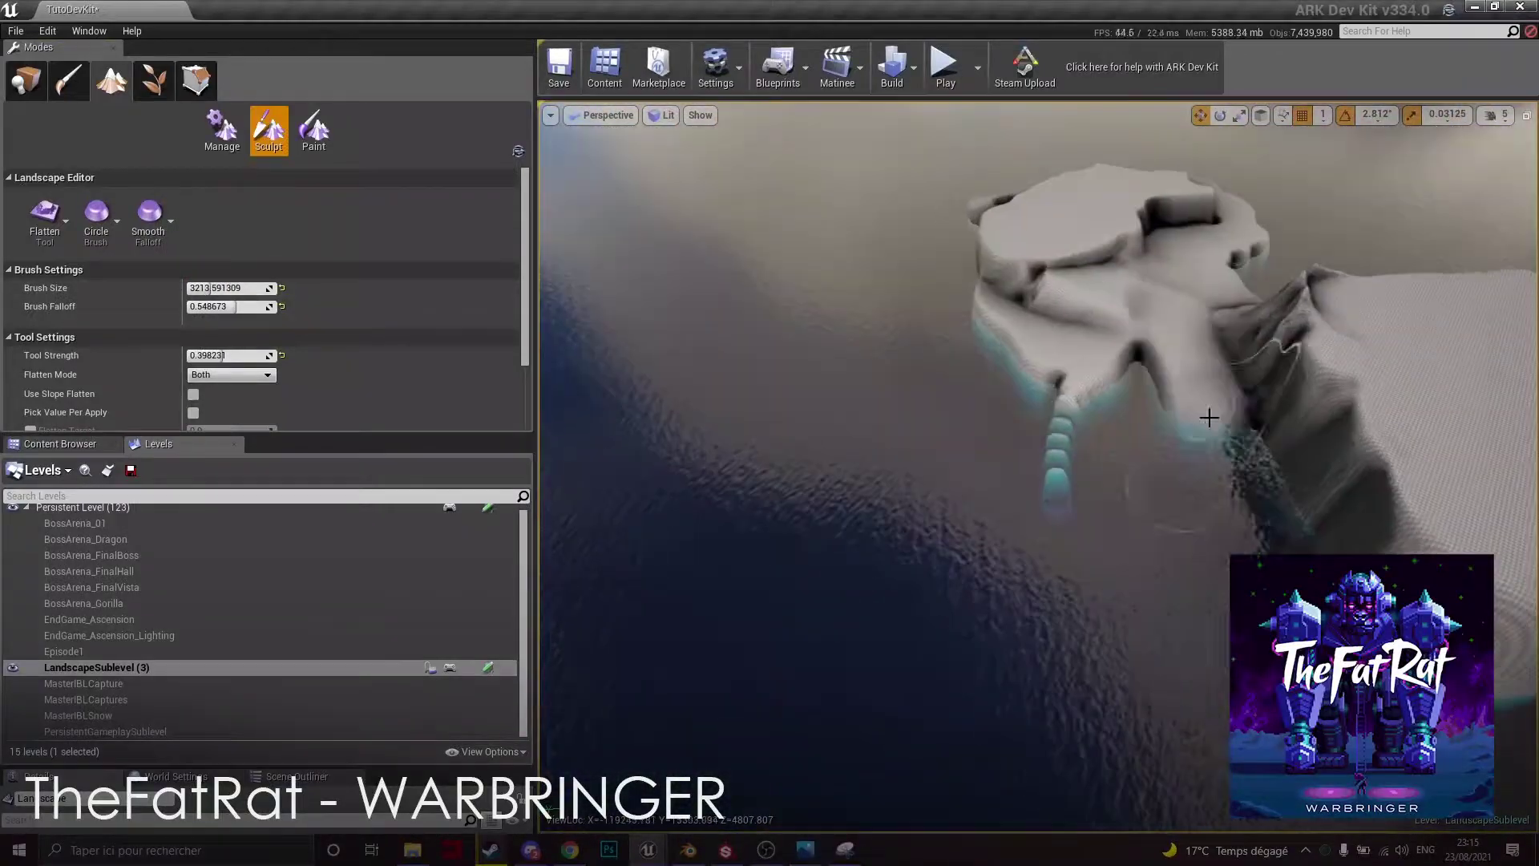
# - Level and extend the island's terrain along the coast with the Flatten tool and a brush size of about 3213
pyautogui.moveTo(1209, 418); pyautogui.dragTo(1154, 449, button='right')
pyautogui.moveTo(1155, 497); pyautogui.dragTo(722, 609)
pyautogui.moveTo(1002, 481)
pyautogui.mouseDown(button='right')
pyautogui.moveTo(1092, 386)
pyautogui.moveTo(653, 532)
pyautogui.moveTo(869, 271)
pyautogui.moveTo(962, 611)
pyautogui.mouseUp(button='right')
pyautogui.moveTo(962, 612); pyautogui.dragTo(774, 481)
pyautogui.moveTo(773, 481); pyautogui.dragTo(1185, 456, button='right')
pyautogui.moveTo(804, 479); pyautogui.dragTo(697, 533, button='right')
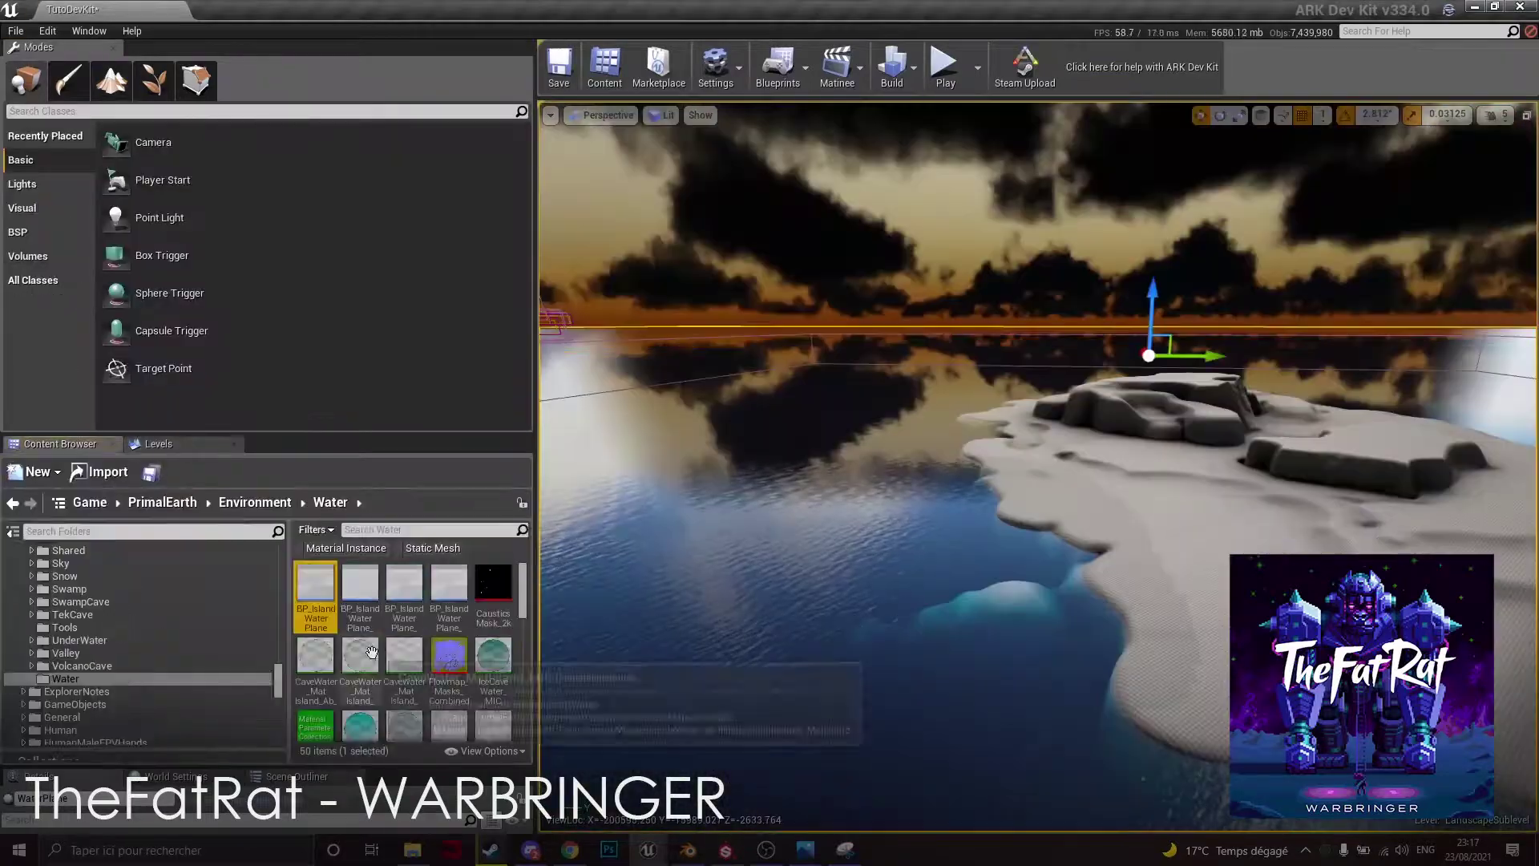
# - Select the Water_DepthBlur_MIC_2 material in the Water folder and look through the content folders
pyautogui.click(531, 850)
pyautogui.click(405, 389)
pyautogui.scroll(-3, 158, 388)
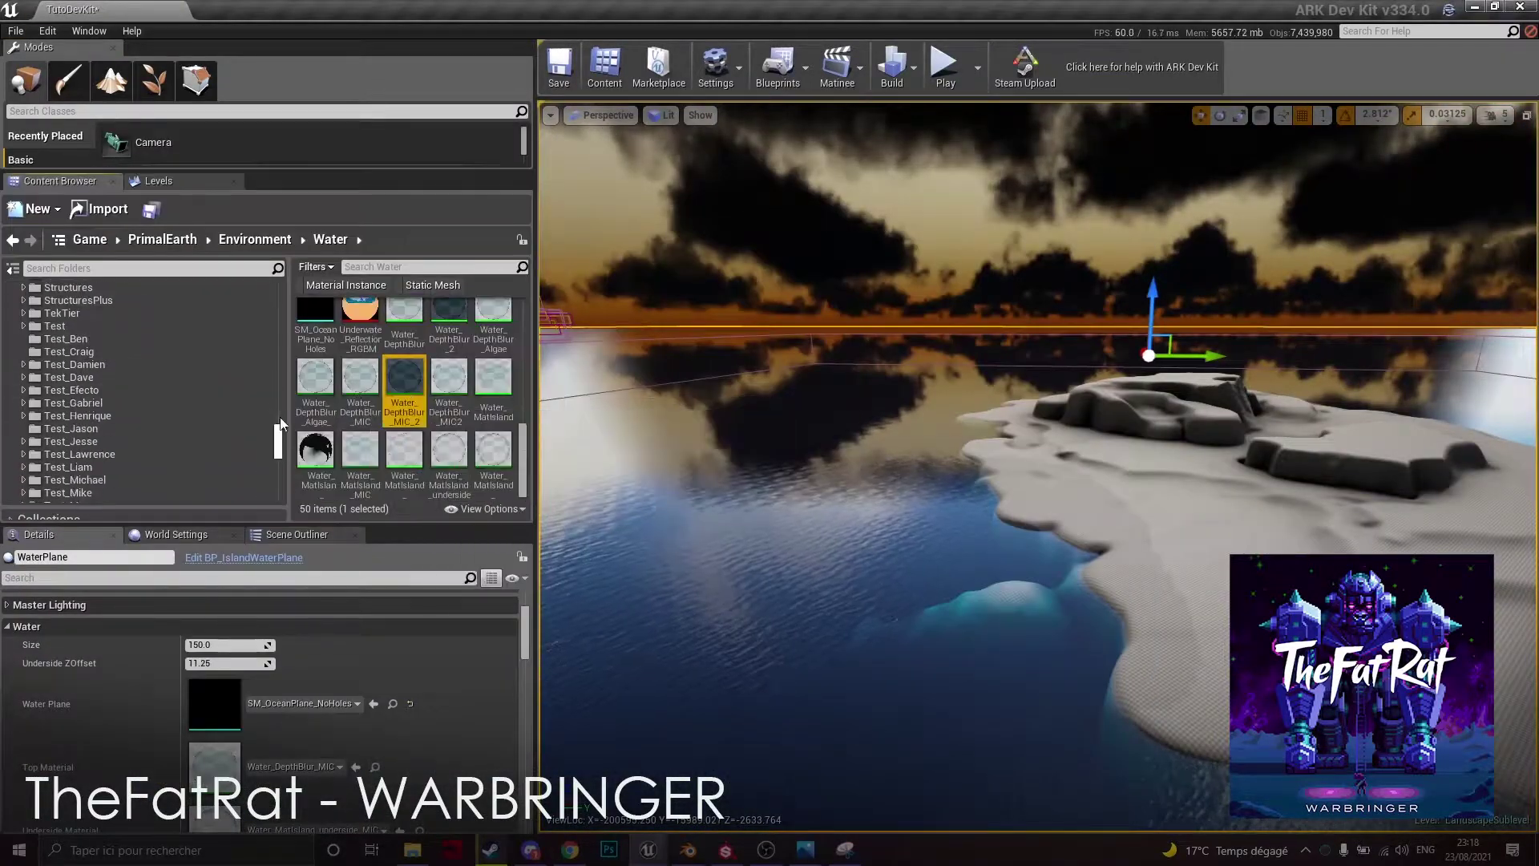
pyautogui.scroll(3, 112, 389)
pyautogui.scroll(-20, 112, 388)
# - Switch to Discord and view the notes and landscape screenshot in a private conversation
pyautogui.click(531, 849)
pyautogui.click(273, 510)
pyautogui.scroll(5, 619, 593)
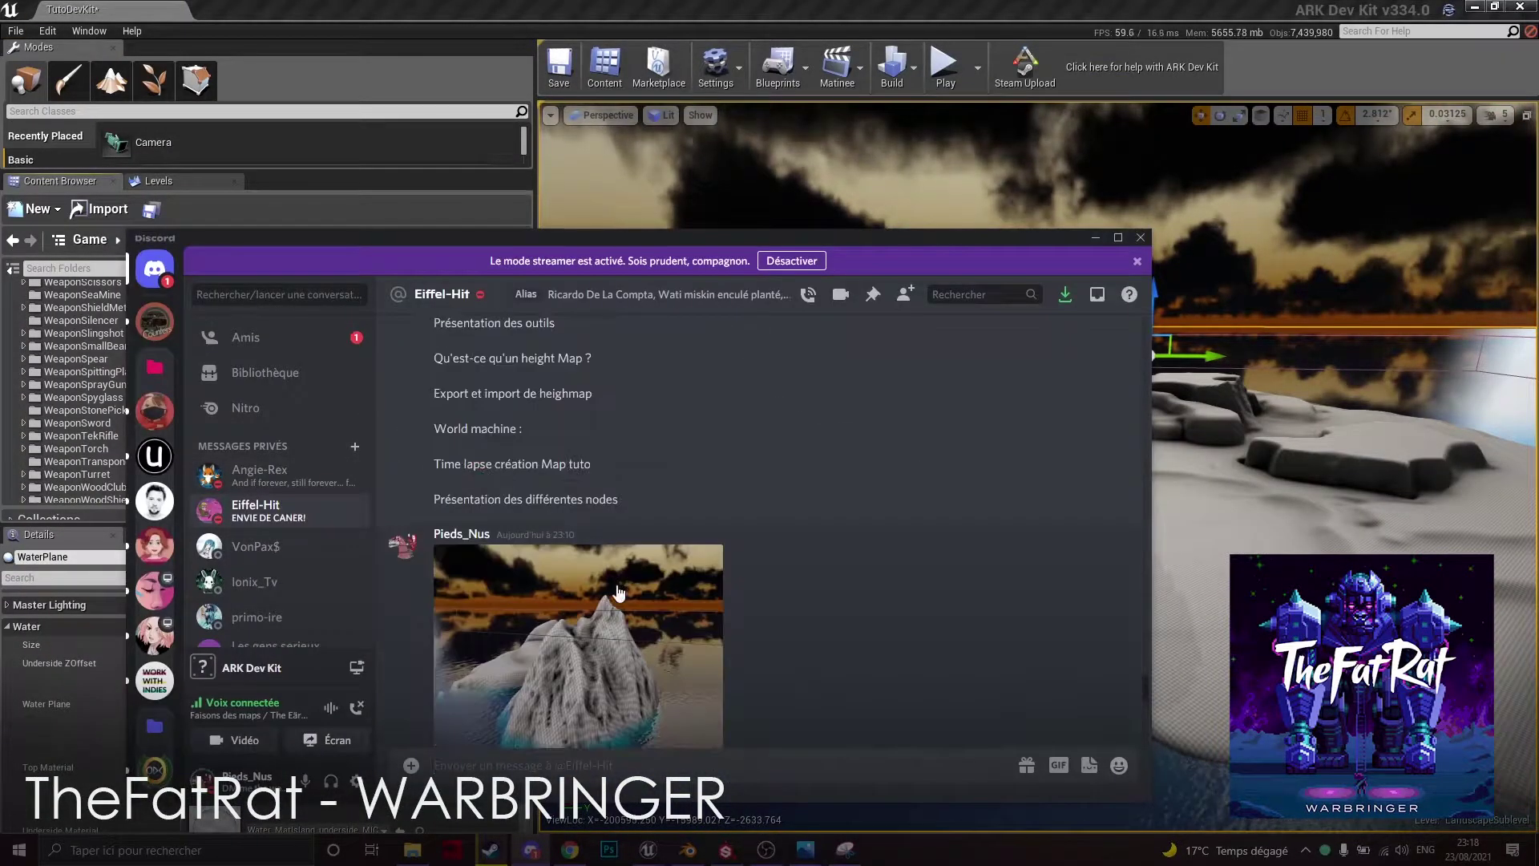
pyautogui.click(1096, 237)
# - Browse the content folder tree from the PrimalEarth environment folders to the Mods folder
pyautogui.scroll(-4, 230, 374)
pyautogui.scroll(20, 127, 406)
pyautogui.scroll(-15, 79, 447)
pyautogui.scroll(2, 131, 415)
pyautogui.scroll(2, 109, 321)
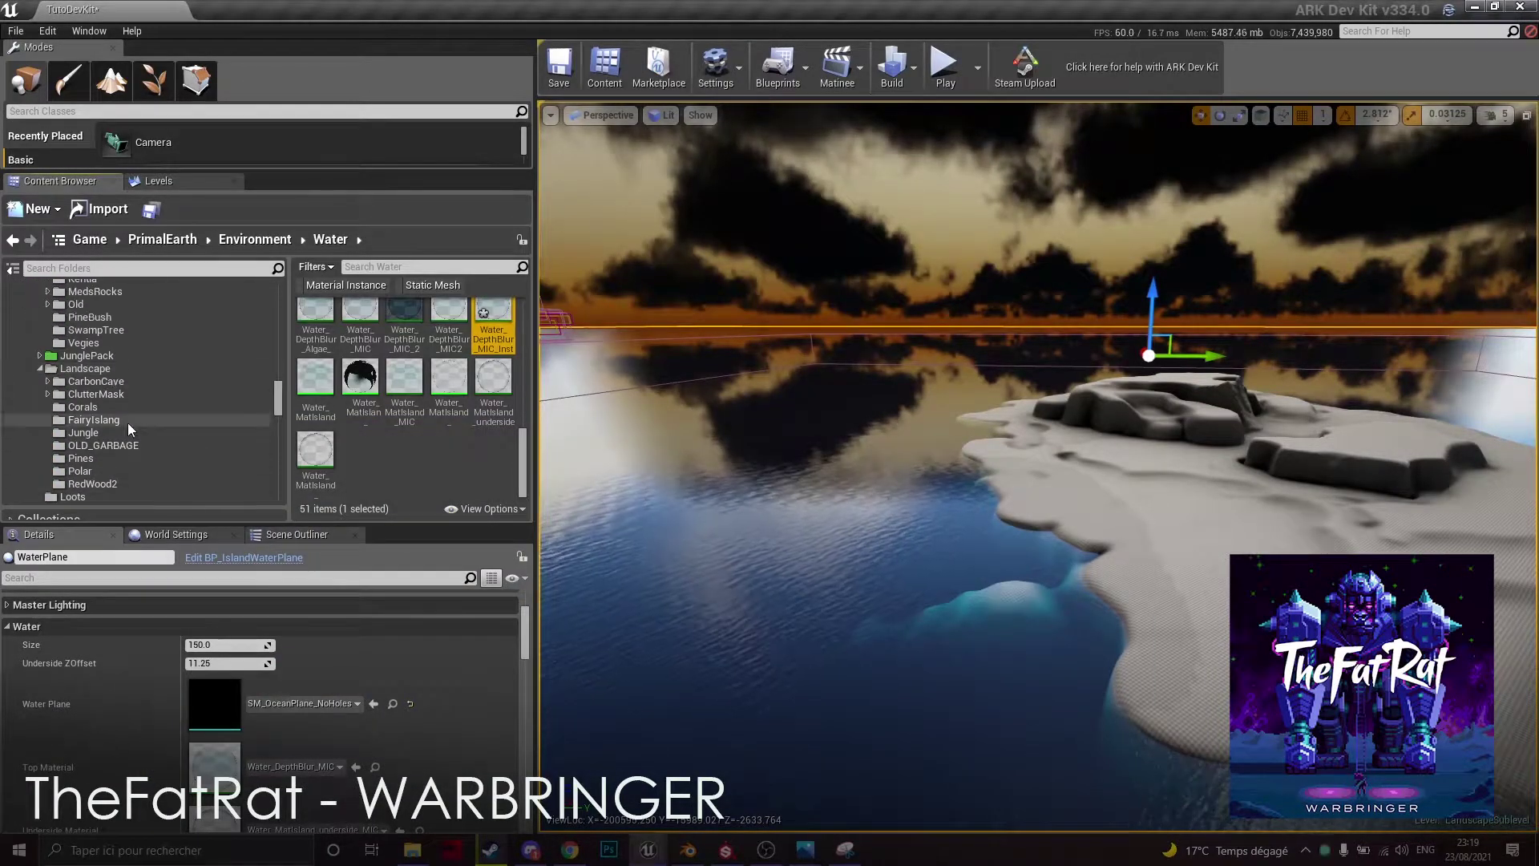
pyautogui.click(40, 446)
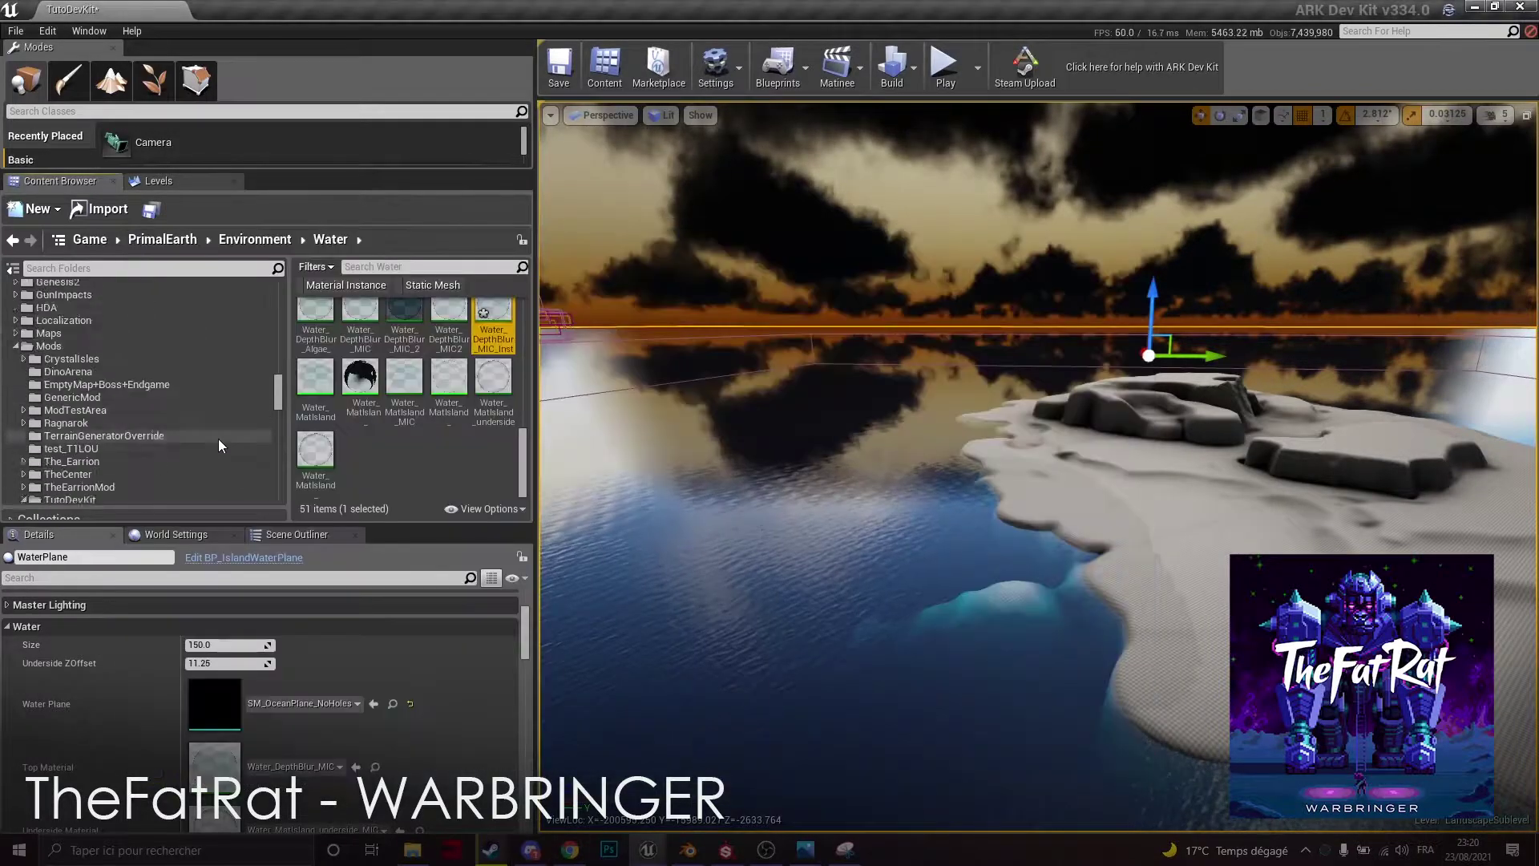
pyautogui.doubleClick(324, 356)
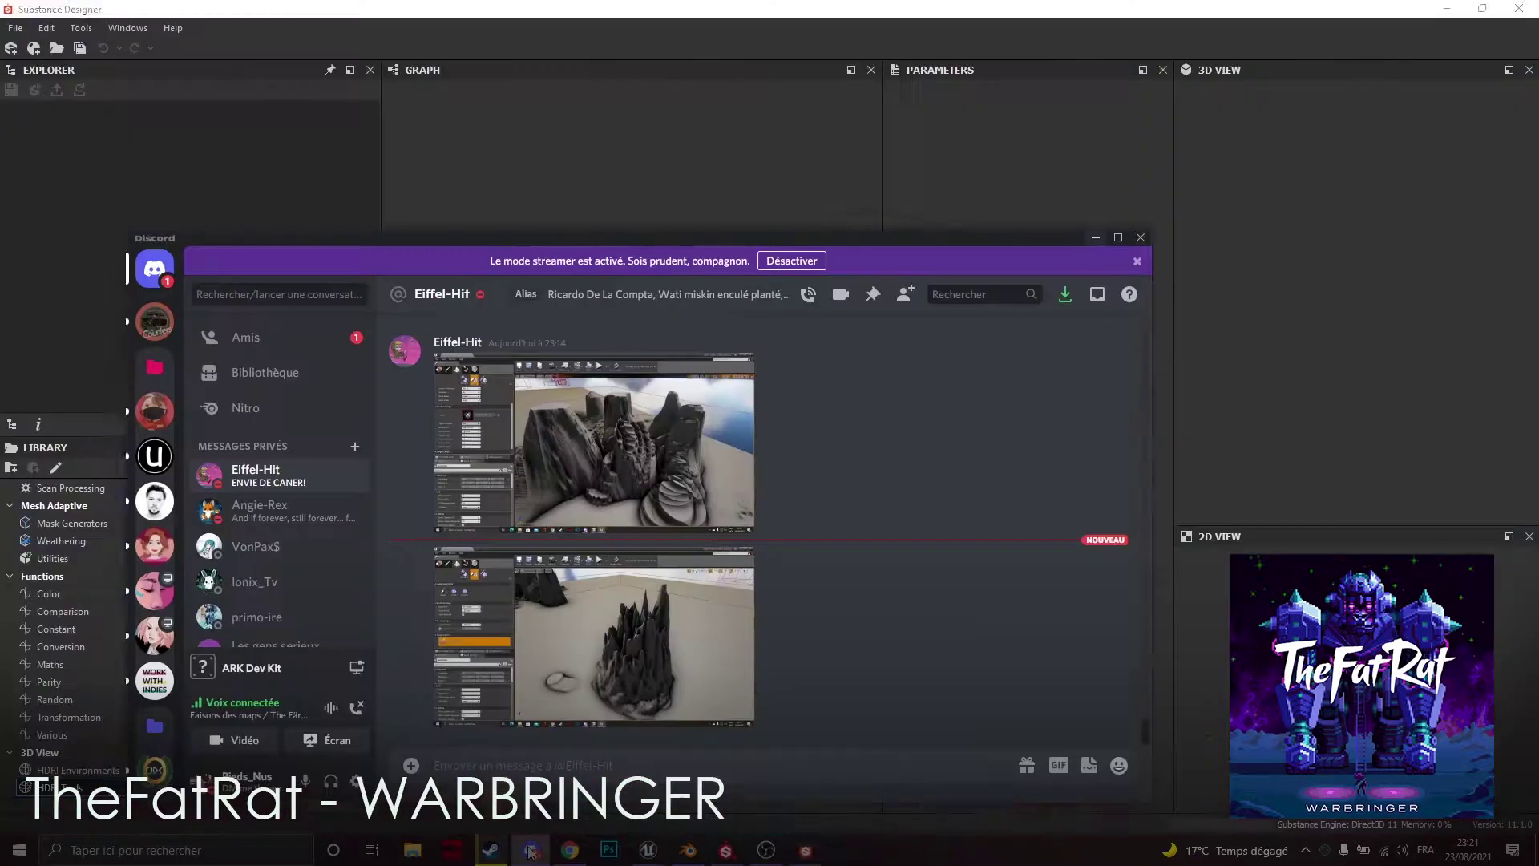
# - In Substance Designer, name the normal map's output node Causic and export the graph's output to the TutoDevkit folder
pyautogui.click(530, 850)
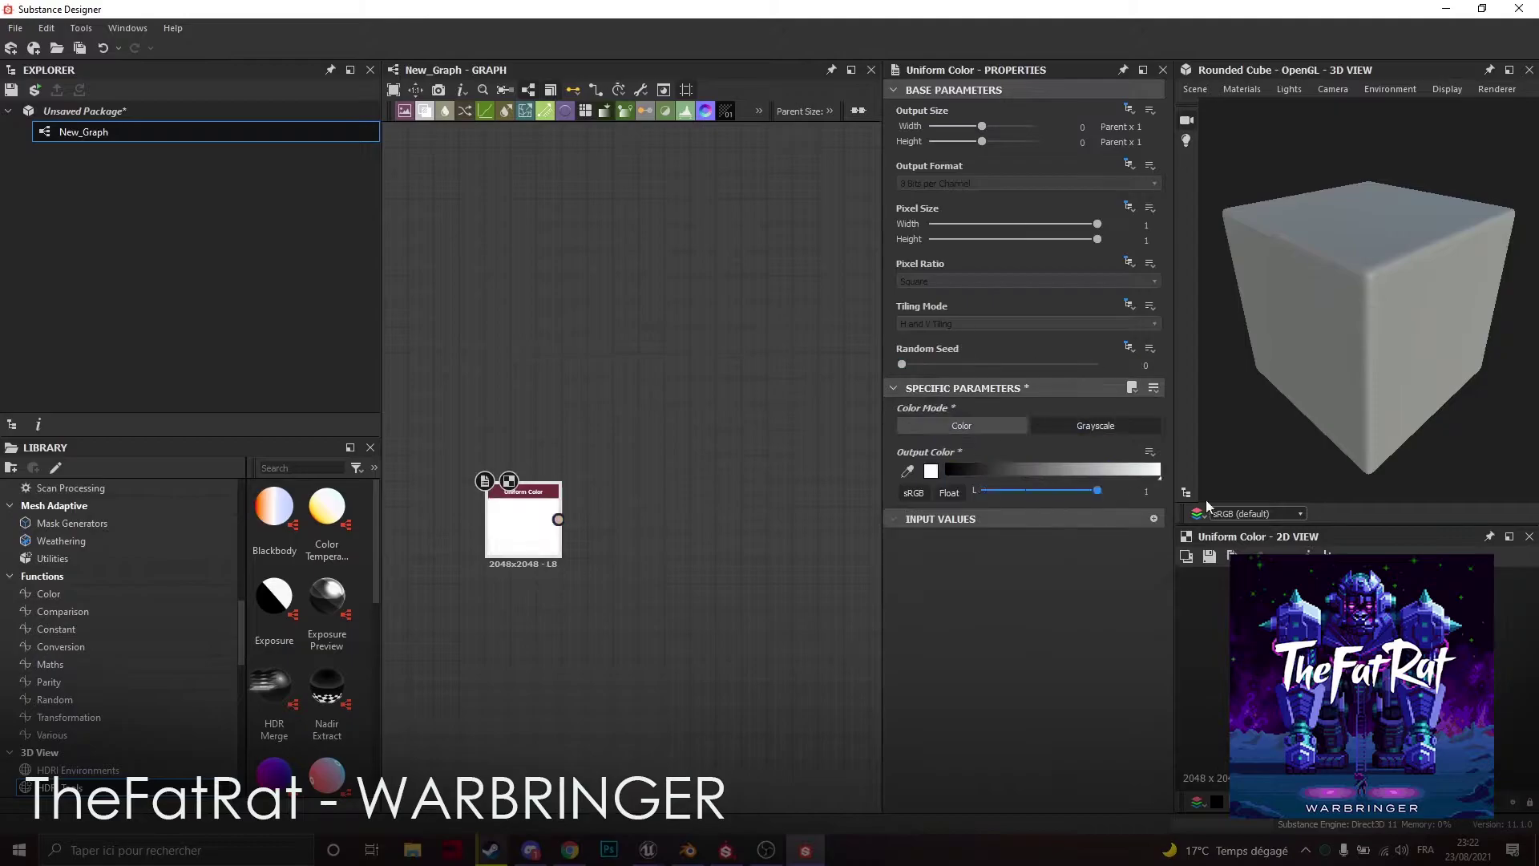
pyautogui.click(943, 127)
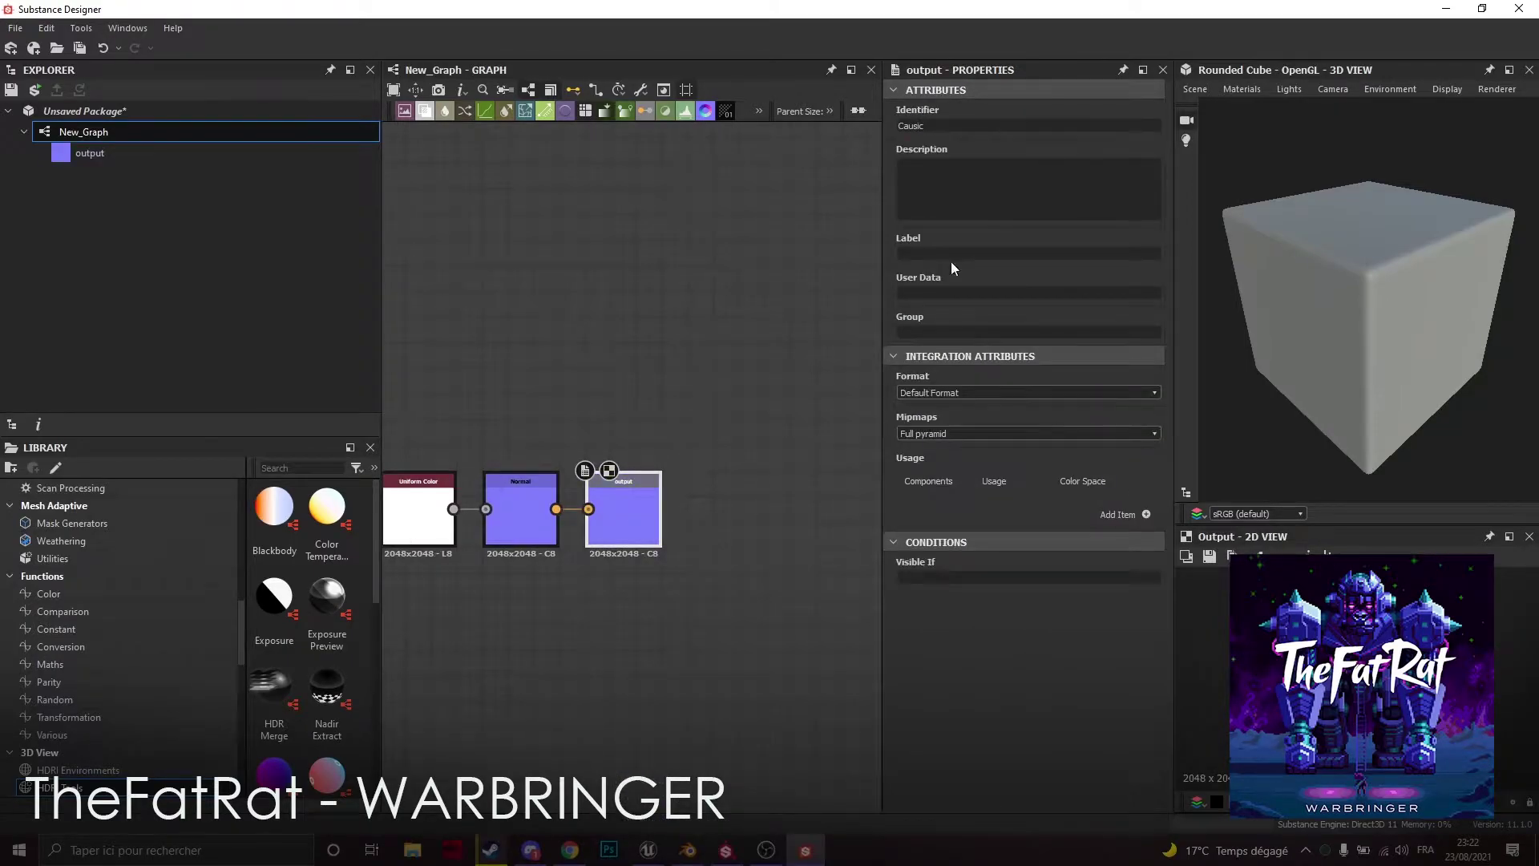
pyautogui.rightClick(631, 503)
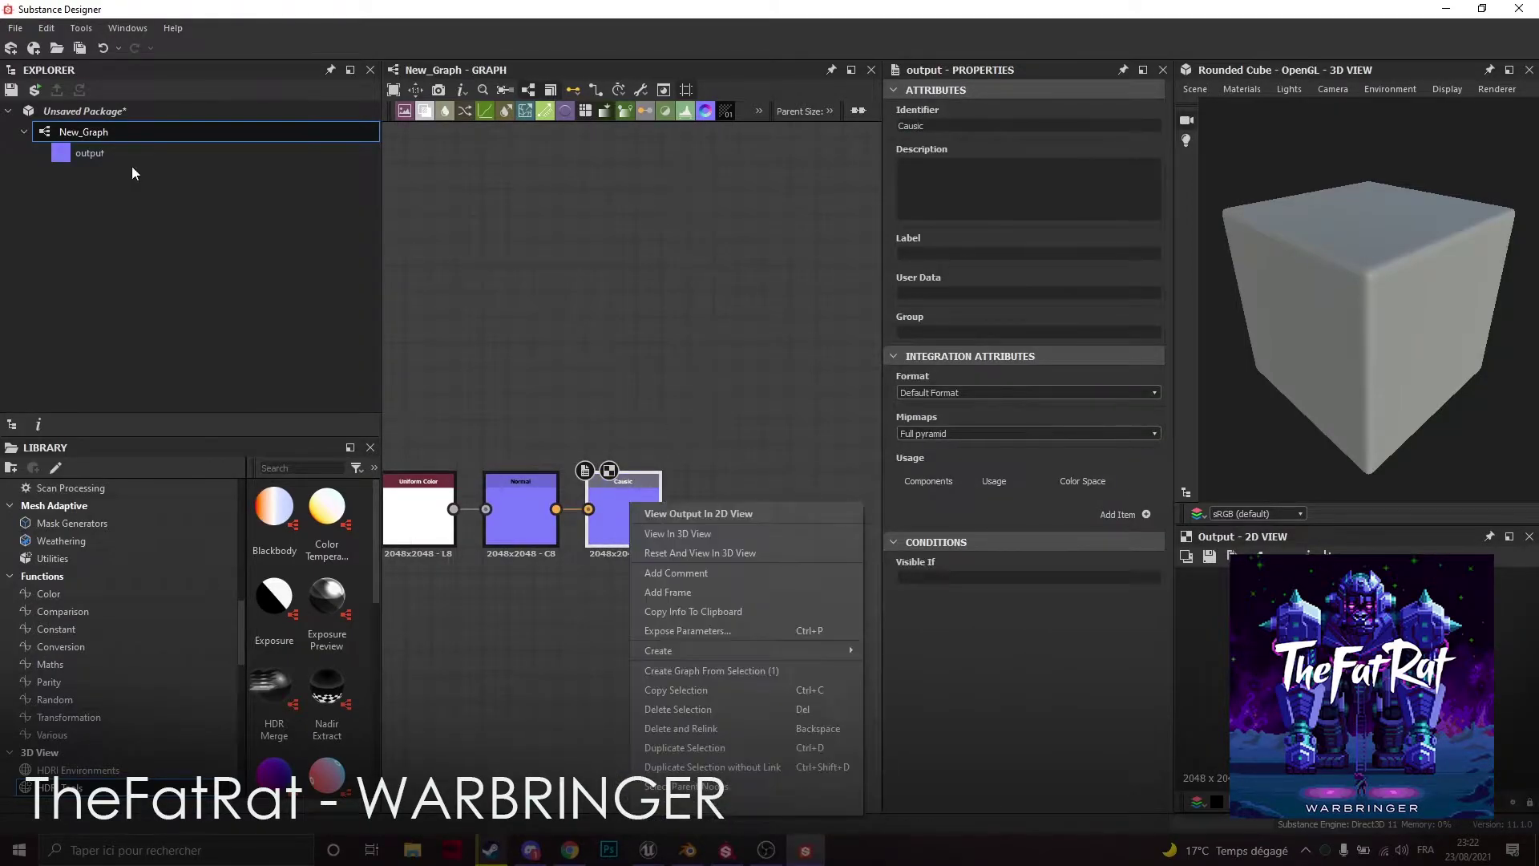
pyautogui.rightClick(261, 133)
pyautogui.click(315, 210)
pyautogui.click(994, 222)
pyautogui.doubleClick(738, 502)
pyautogui.click(1327, 741)
pyautogui.click(641, 635)
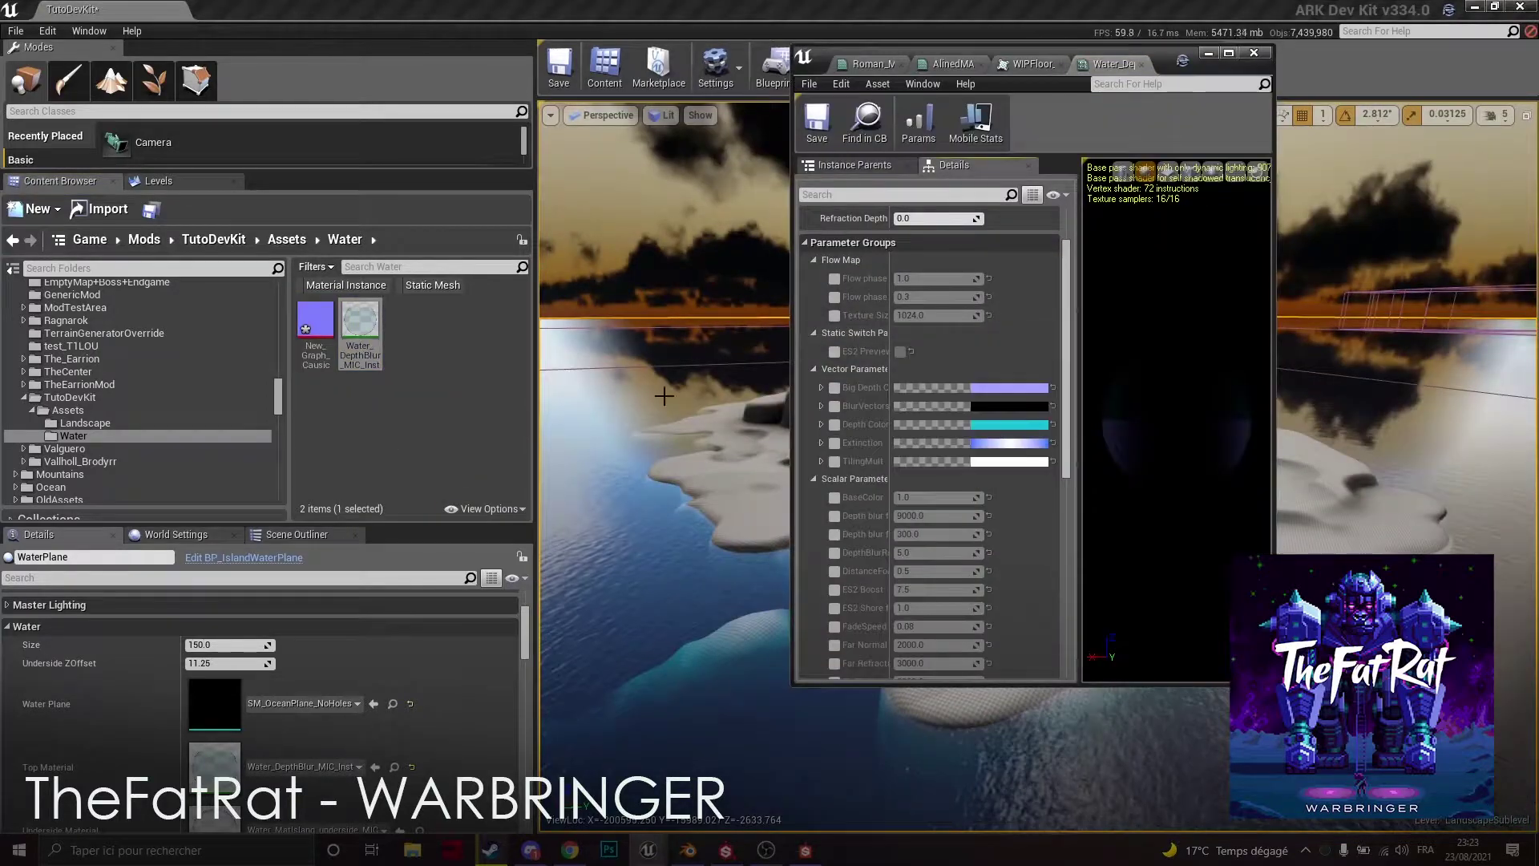
# - Locate the water plane's underside material and copy Water_MatIsland_underside_MIC into TutoDevKit's Water folder
pyautogui.scroll(-2, 416, 713)
pyautogui.click(419, 753)
pyautogui.scroll(12, 128, 446)
pyautogui.scroll(-10, 104, 455)
pyautogui.scroll(-8, 133, 434)
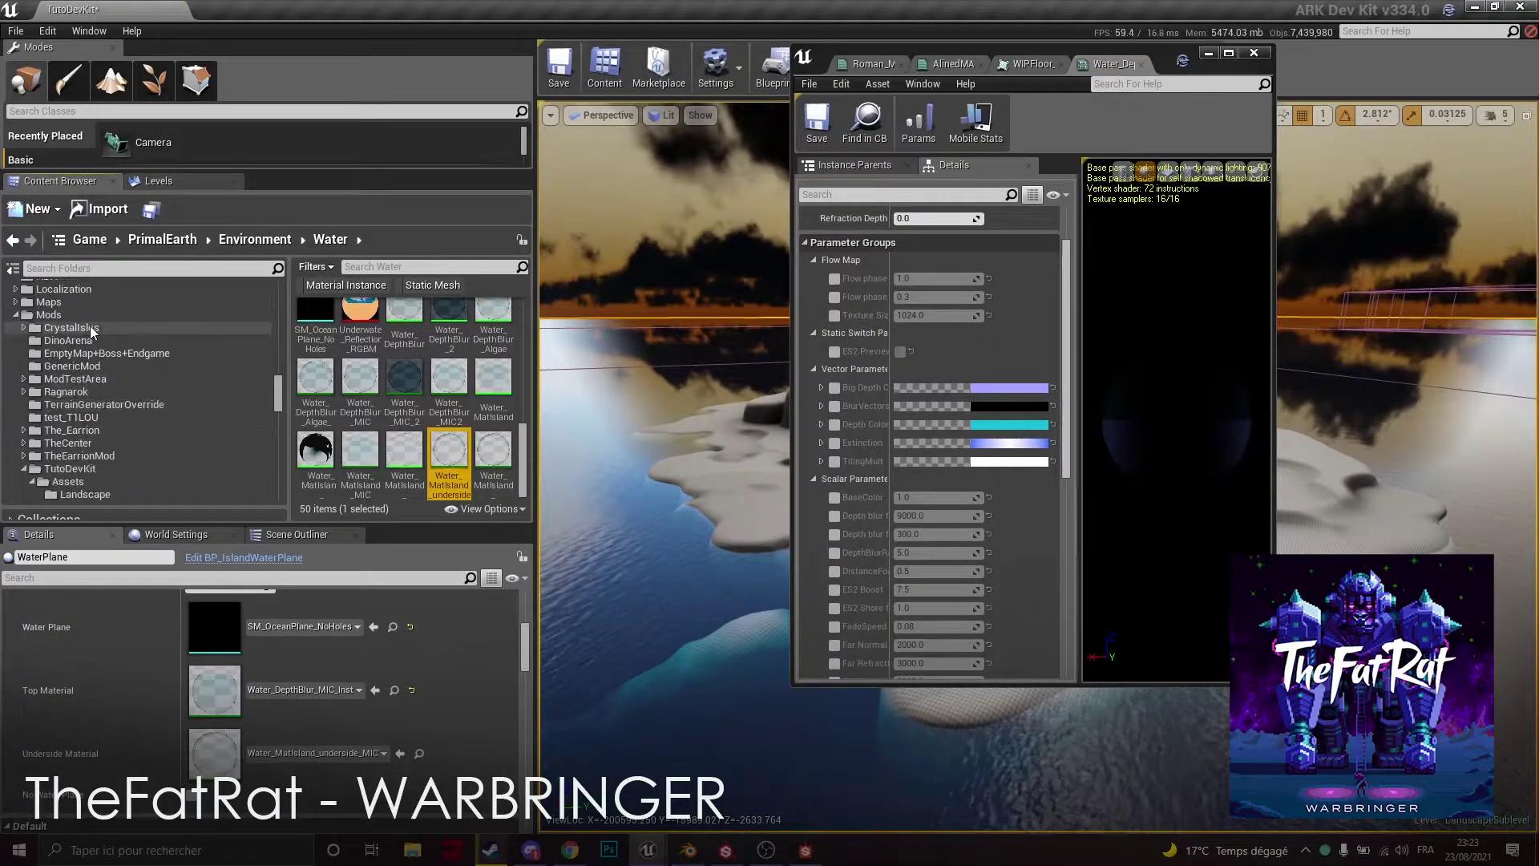
pyautogui.scroll(-1, 160, 417)
pyautogui.moveTo(449, 454); pyautogui.dragTo(73, 456)
pyautogui.click(105, 493)
pyautogui.click(73, 456)
# - Open the copied underside water material to work on its parameters
pyautogui.doubleClick(398, 347)
pyautogui.click(813, 405)
pyautogui.click(834, 510)
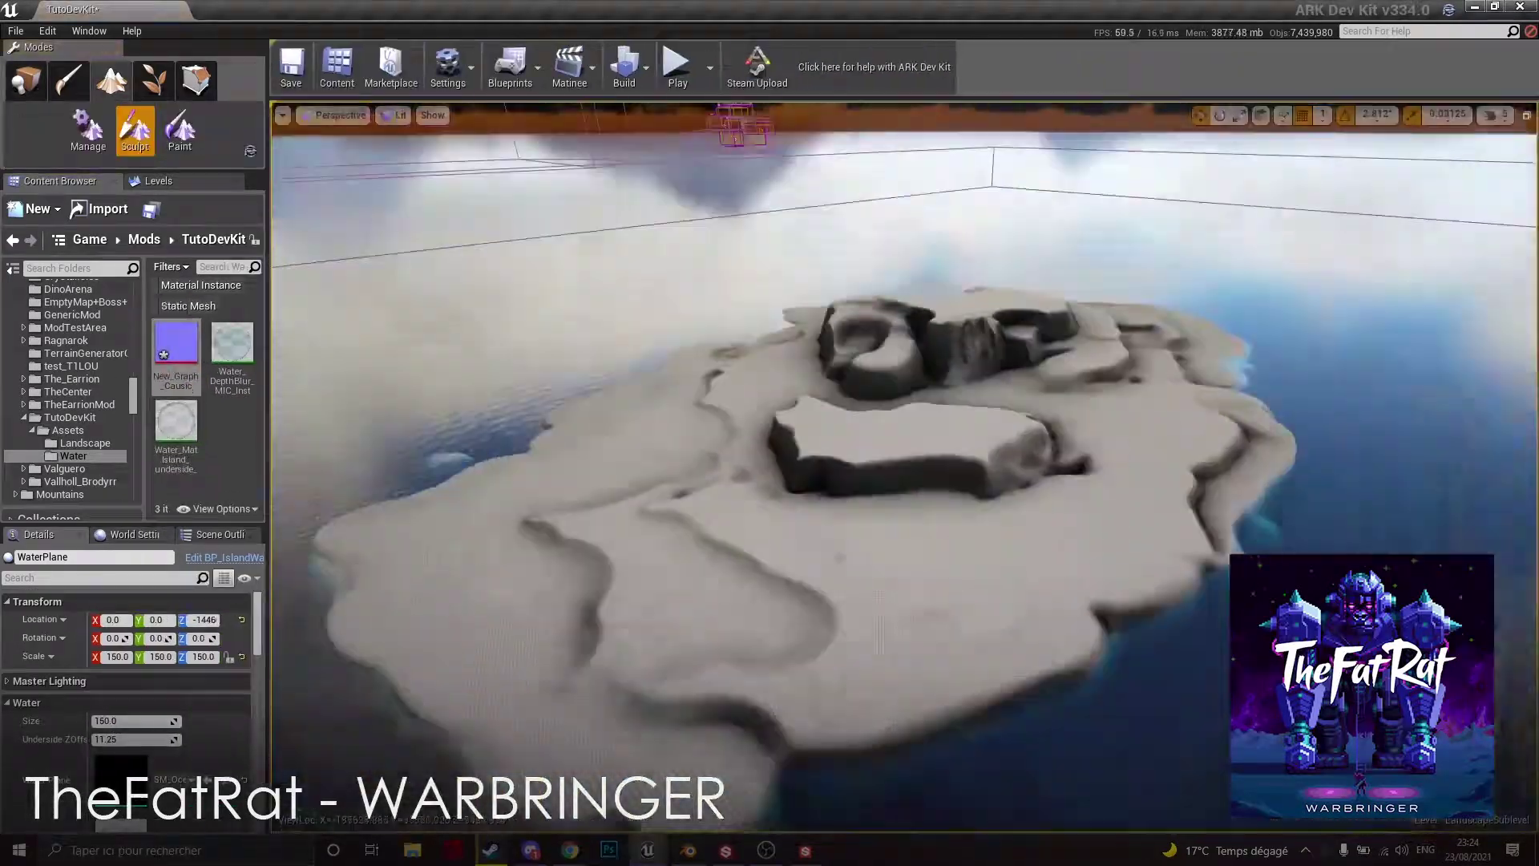
# - Shape the island's plateaus, shoreline and shallow seabed with the Flatten tool, using a brush size of about 6100
pyautogui.moveTo(879, 634)
pyautogui.mouseDown(button='right')
pyautogui.moveTo(962, 513)
pyautogui.moveTo(1016, 313)
pyautogui.mouseUp(button='right')
pyautogui.moveTo(1016, 313); pyautogui.dragTo(898, 320)
pyautogui.moveTo(898, 321); pyautogui.dragTo(1004, 574, button='right')
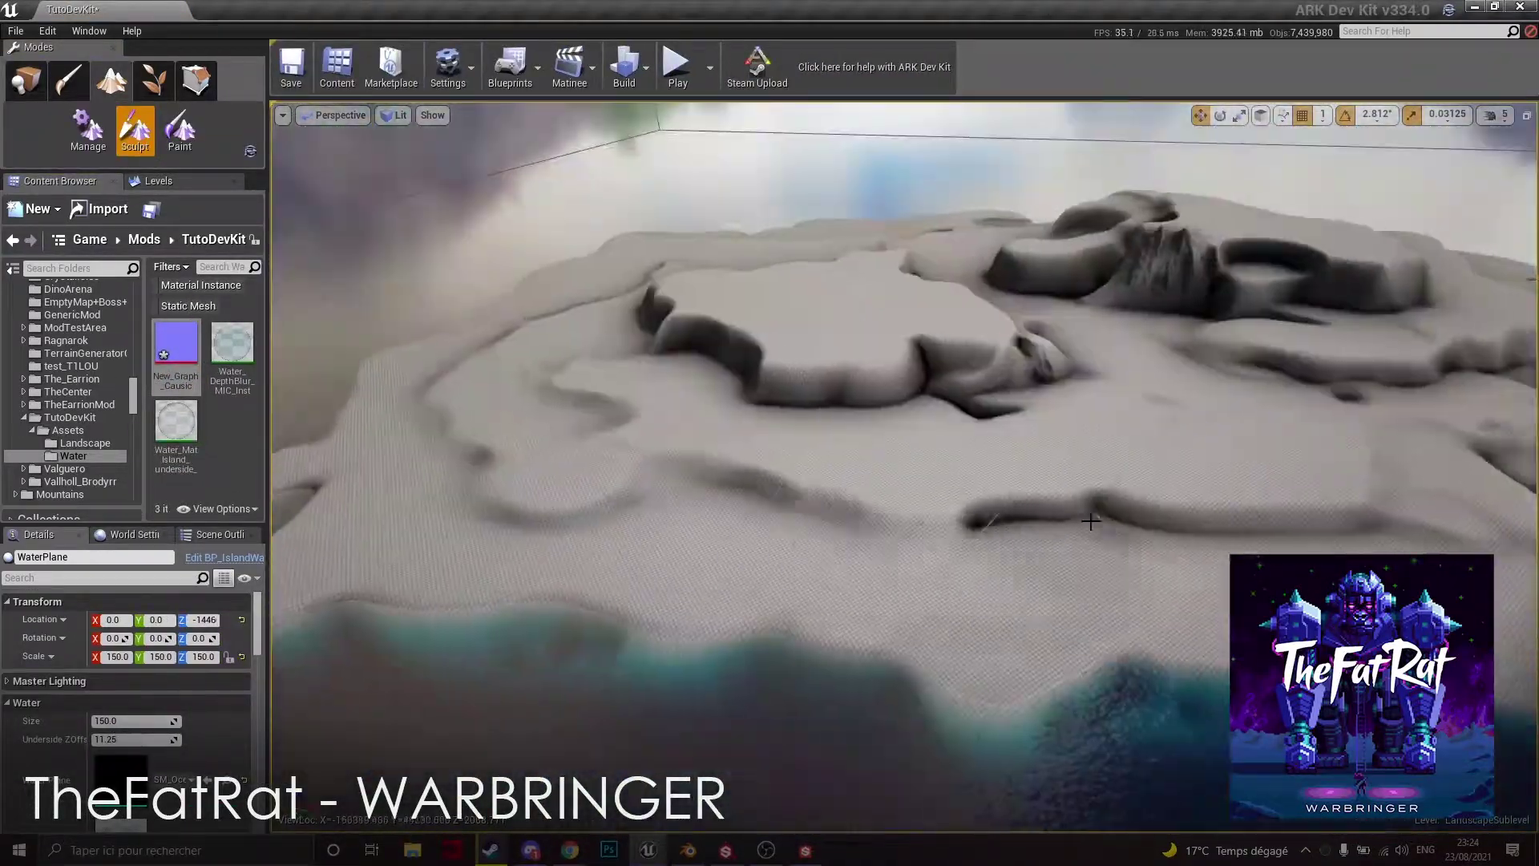
pyautogui.moveTo(1004, 574); pyautogui.dragTo(653, 433)
pyautogui.moveTo(653, 433)
pyautogui.mouseDown(button='right')
pyautogui.moveTo(1014, 349)
pyautogui.moveTo(631, 484)
pyautogui.moveTo(711, 299)
pyautogui.moveTo(746, 419)
pyautogui.moveTo(998, 595)
pyautogui.moveTo(783, 313)
pyautogui.moveTo(1075, 526)
pyautogui.moveTo(1027, 582)
pyautogui.moveTo(921, 485)
pyautogui.moveTo(343, 292)
pyautogui.mouseUp(button='right')
pyautogui.moveTo(134, 171); pyautogui.dragTo(133, 390)
pyautogui.moveTo(1082, 539)
pyautogui.mouseDown(button='right')
pyautogui.moveTo(1464, 365)
pyautogui.moveTo(784, 529)
pyautogui.moveTo(1172, 296)
pyautogui.moveTo(1022, 494)
pyautogui.moveTo(1103, 585)
pyautogui.moveTo(320, 368)
pyautogui.moveTo(665, 574)
pyautogui.mouseUp(button='right')
pyautogui.click(26, 81)
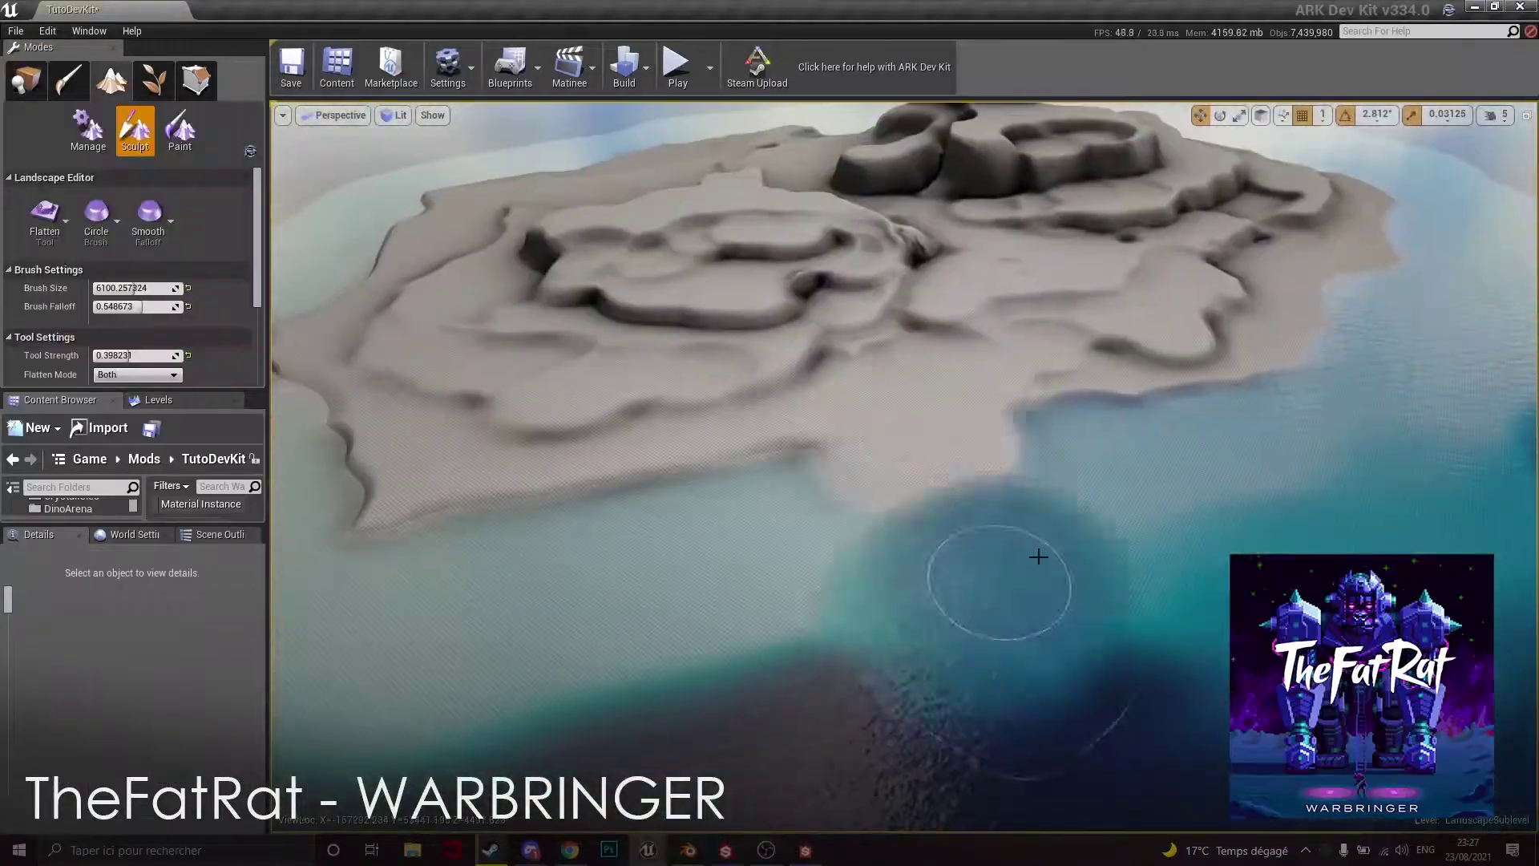
pyautogui.scroll(3, 762, 564)
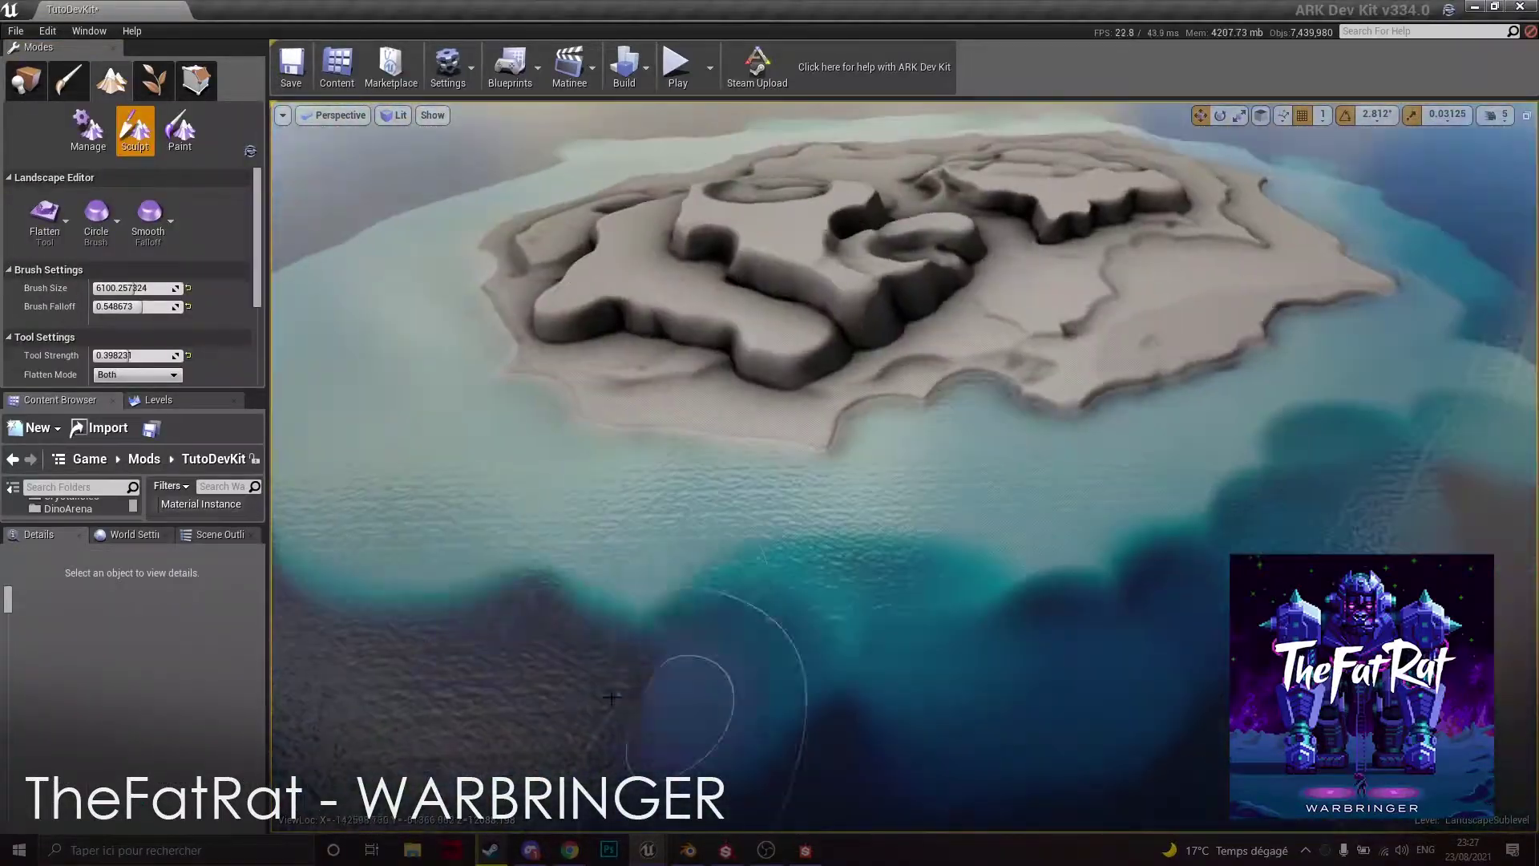
pyautogui.moveTo(733, 691); pyautogui.dragTo(789, 612, button='right')
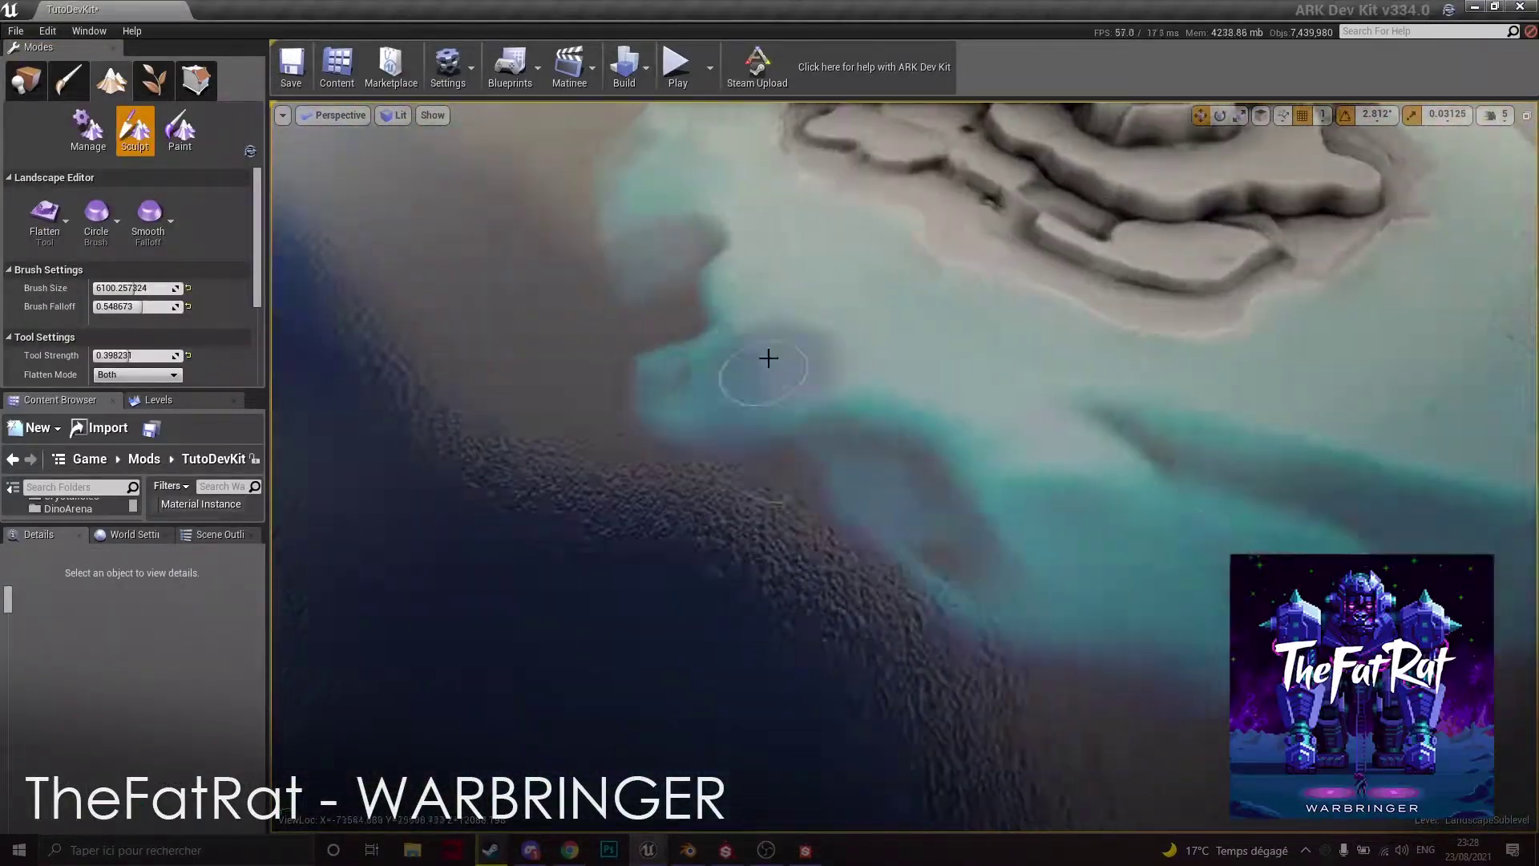
# - Soften the shoreline and underwater shelf around the island with the Smooth tool at a brush size of about 4324
pyautogui.click(45, 216)
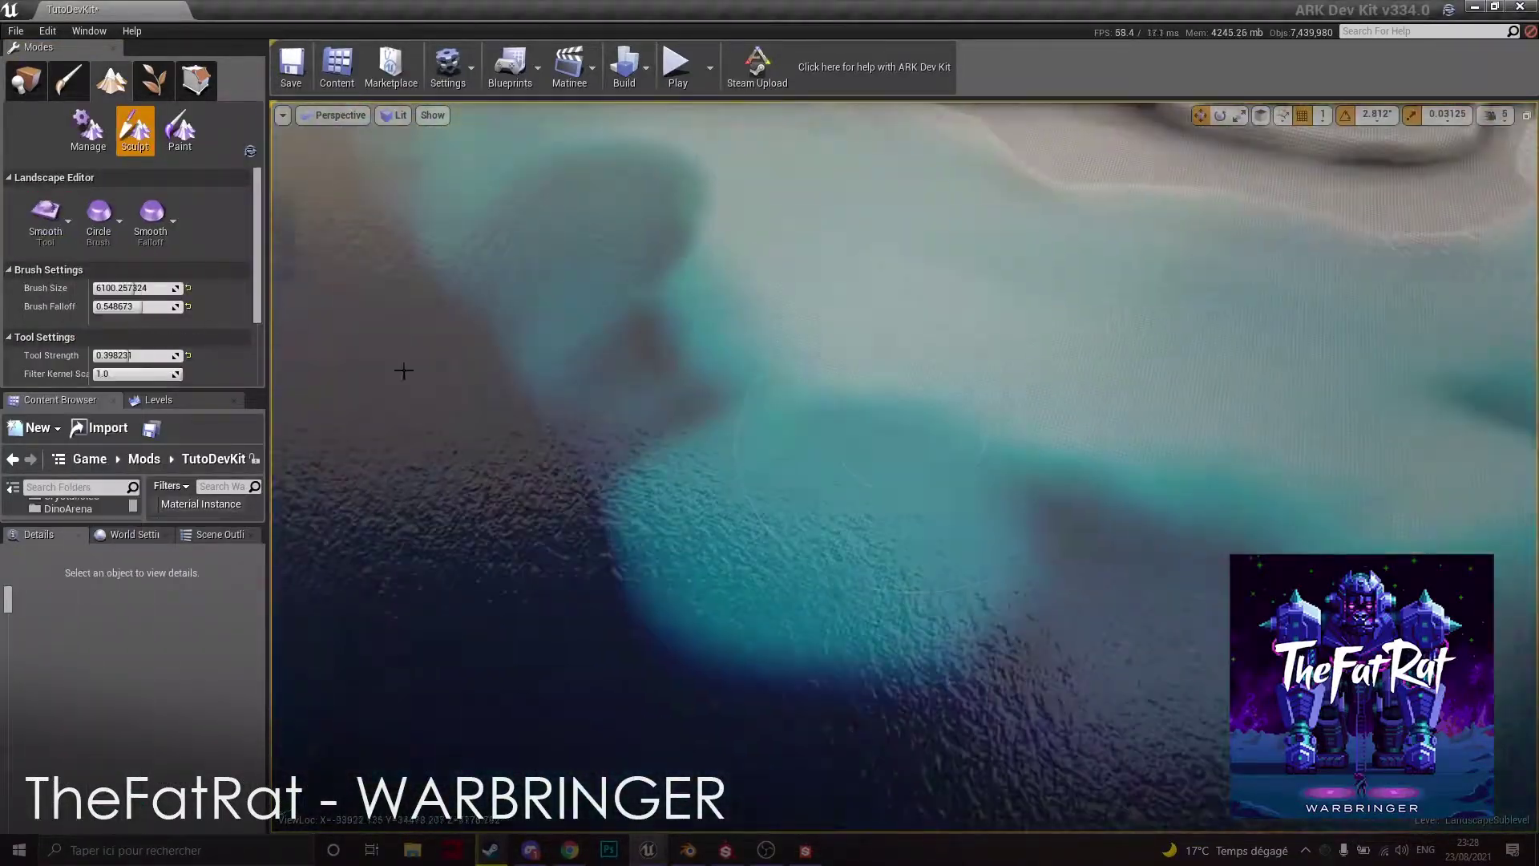
pyautogui.click(107, 334)
pyautogui.moveTo(1138, 333)
pyautogui.mouseDown(button='right')
pyautogui.moveTo(1066, 312)
pyautogui.moveTo(977, 388)
pyautogui.mouseUp(button='right')
pyautogui.moveTo(686, 406); pyautogui.dragTo(1172, 394, button='right')
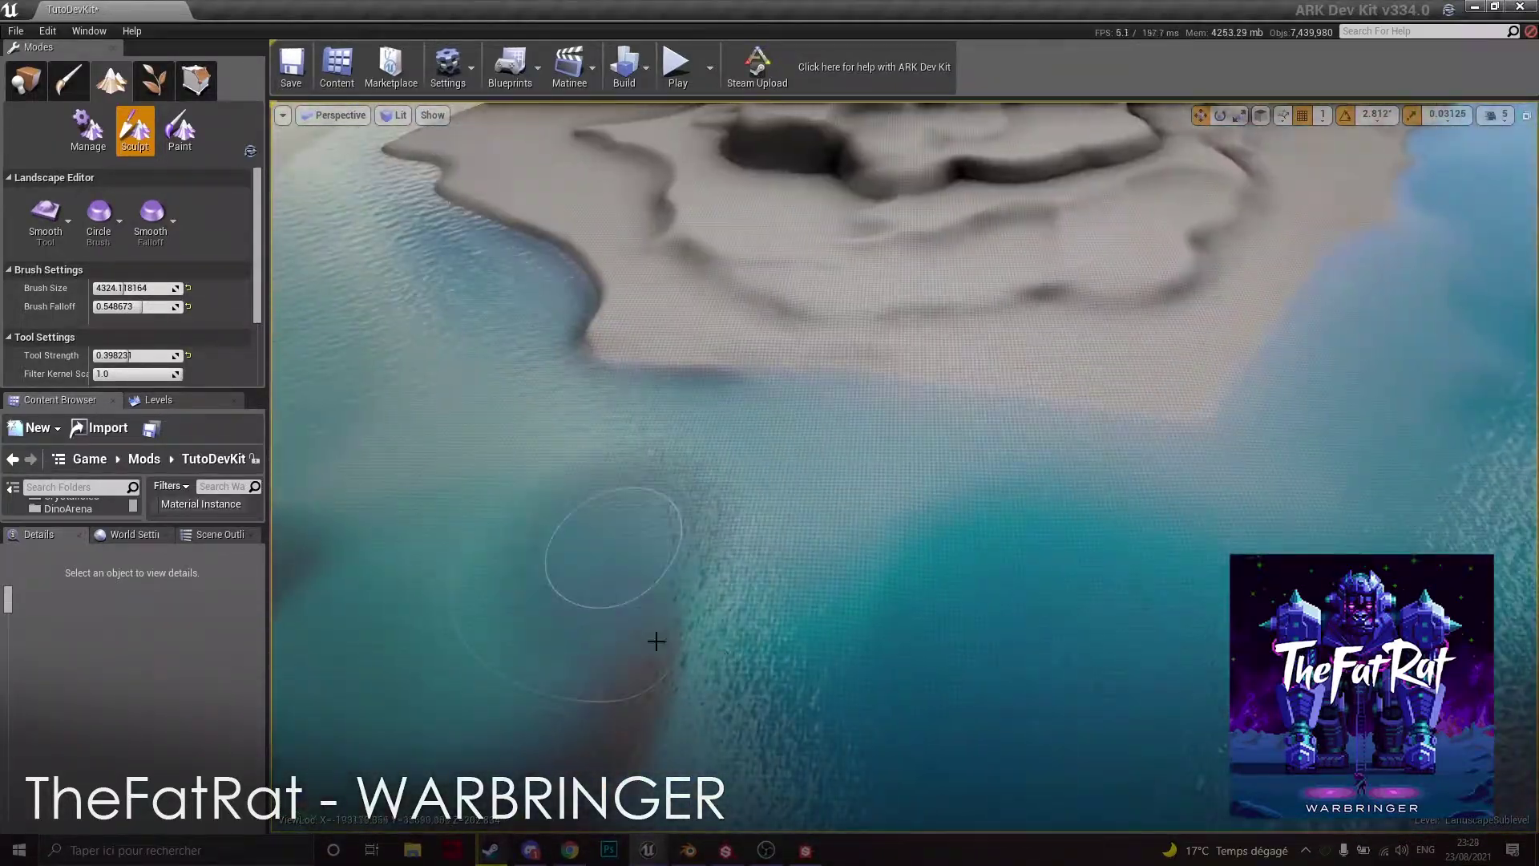
pyautogui.moveTo(683, 716); pyautogui.dragTo(683, 716, button='right')
pyautogui.moveTo(736, 632); pyautogui.dragTo(736, 633, button='right')
pyautogui.moveTo(963, 527); pyautogui.dragTo(1138, 460, button='right')
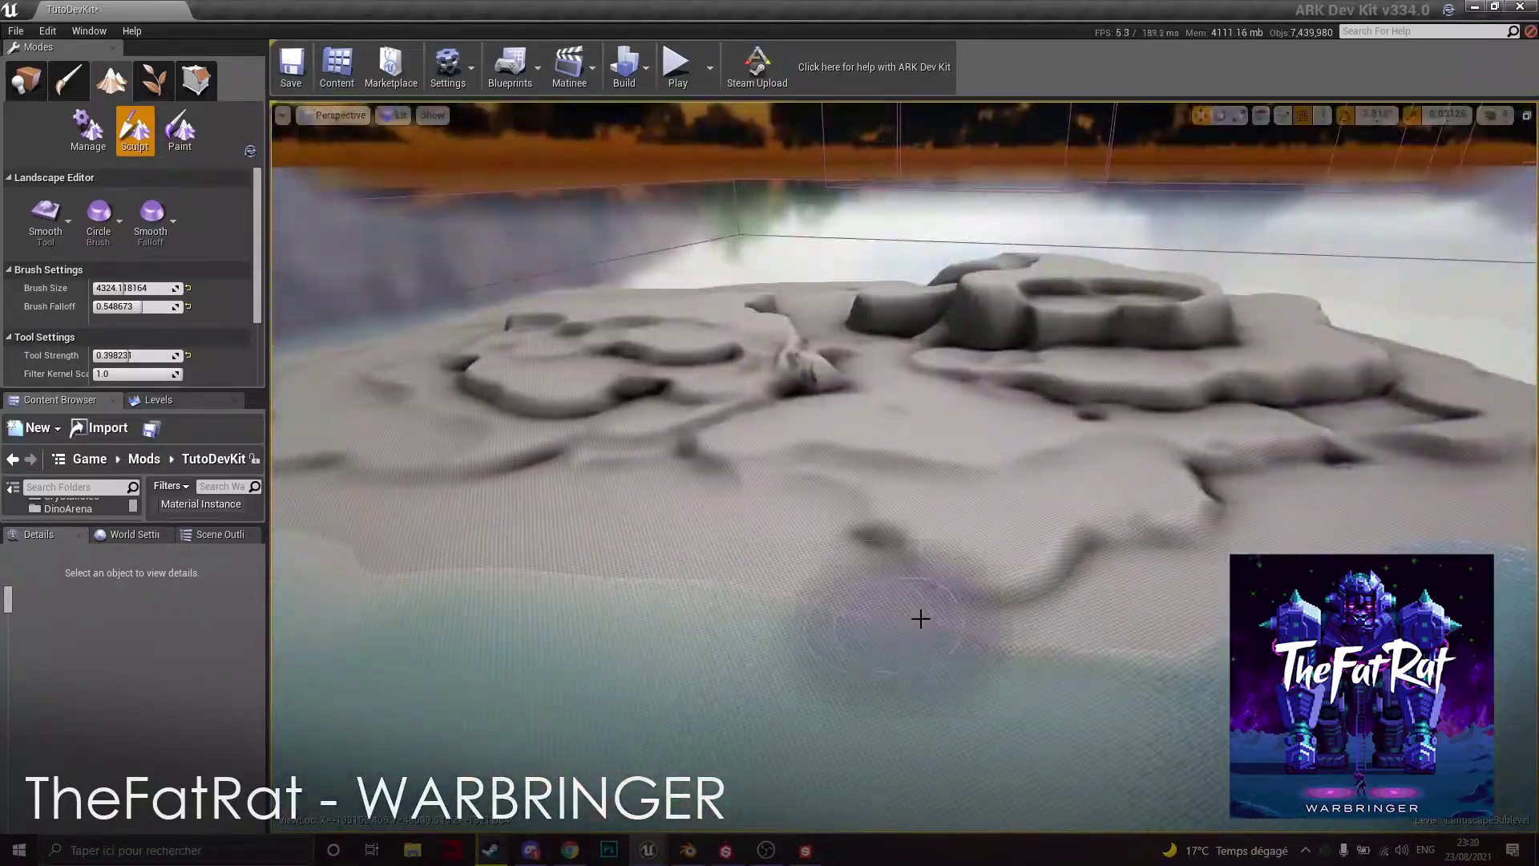
pyautogui.moveTo(920, 619); pyautogui.dragTo(810, 518, button='right')
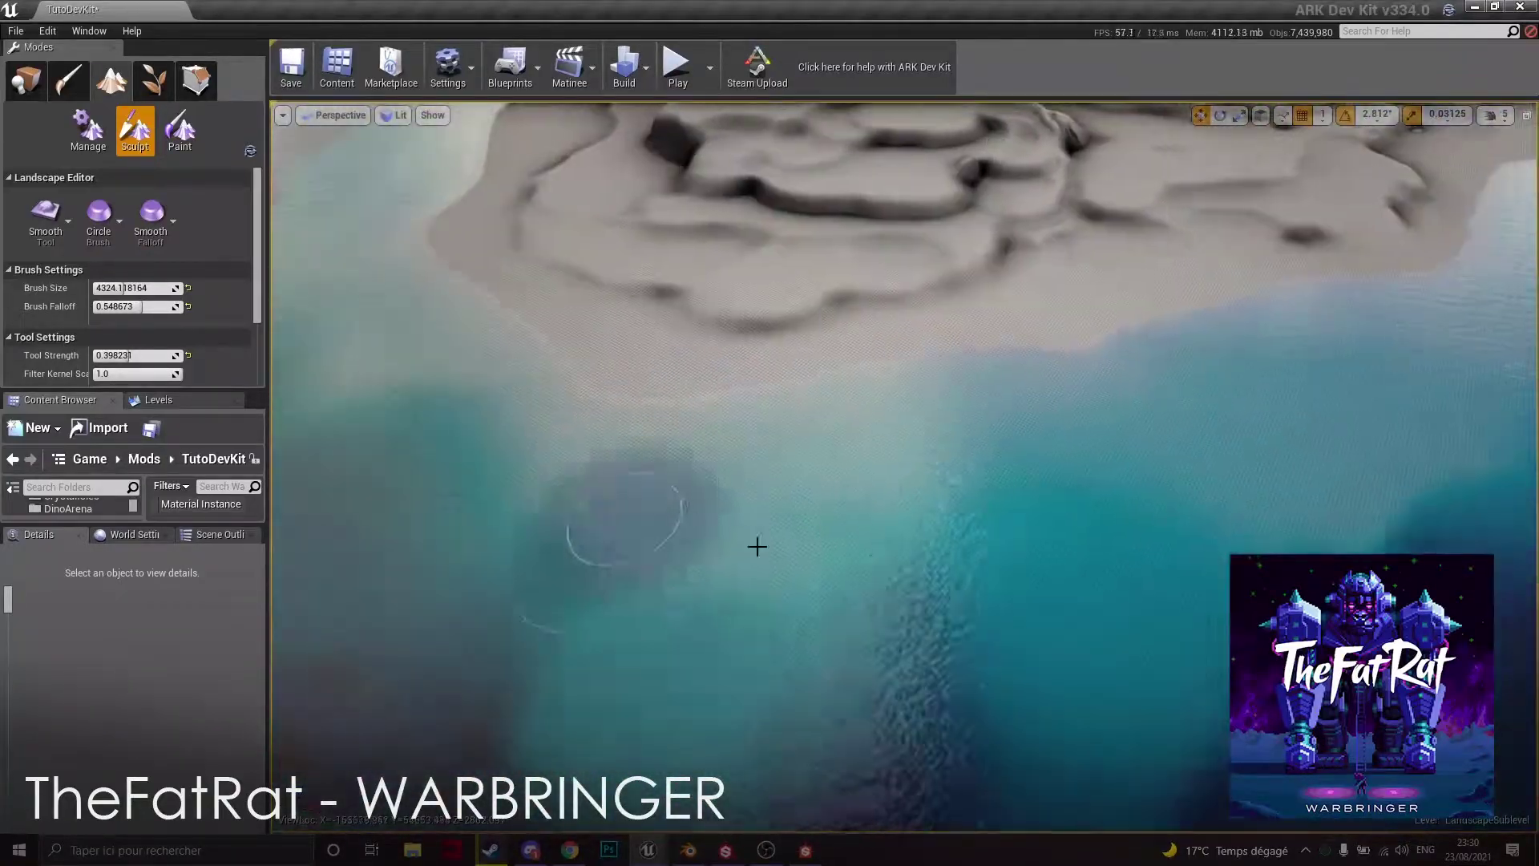
pyautogui.moveTo(931, 383); pyautogui.dragTo(931, 382, button='right')
# - Build up and level the rocky relief with the Sculpt and Flatten tools at a brush size of about 1743
pyautogui.moveTo(982, 459); pyautogui.dragTo(983, 459, button='right')
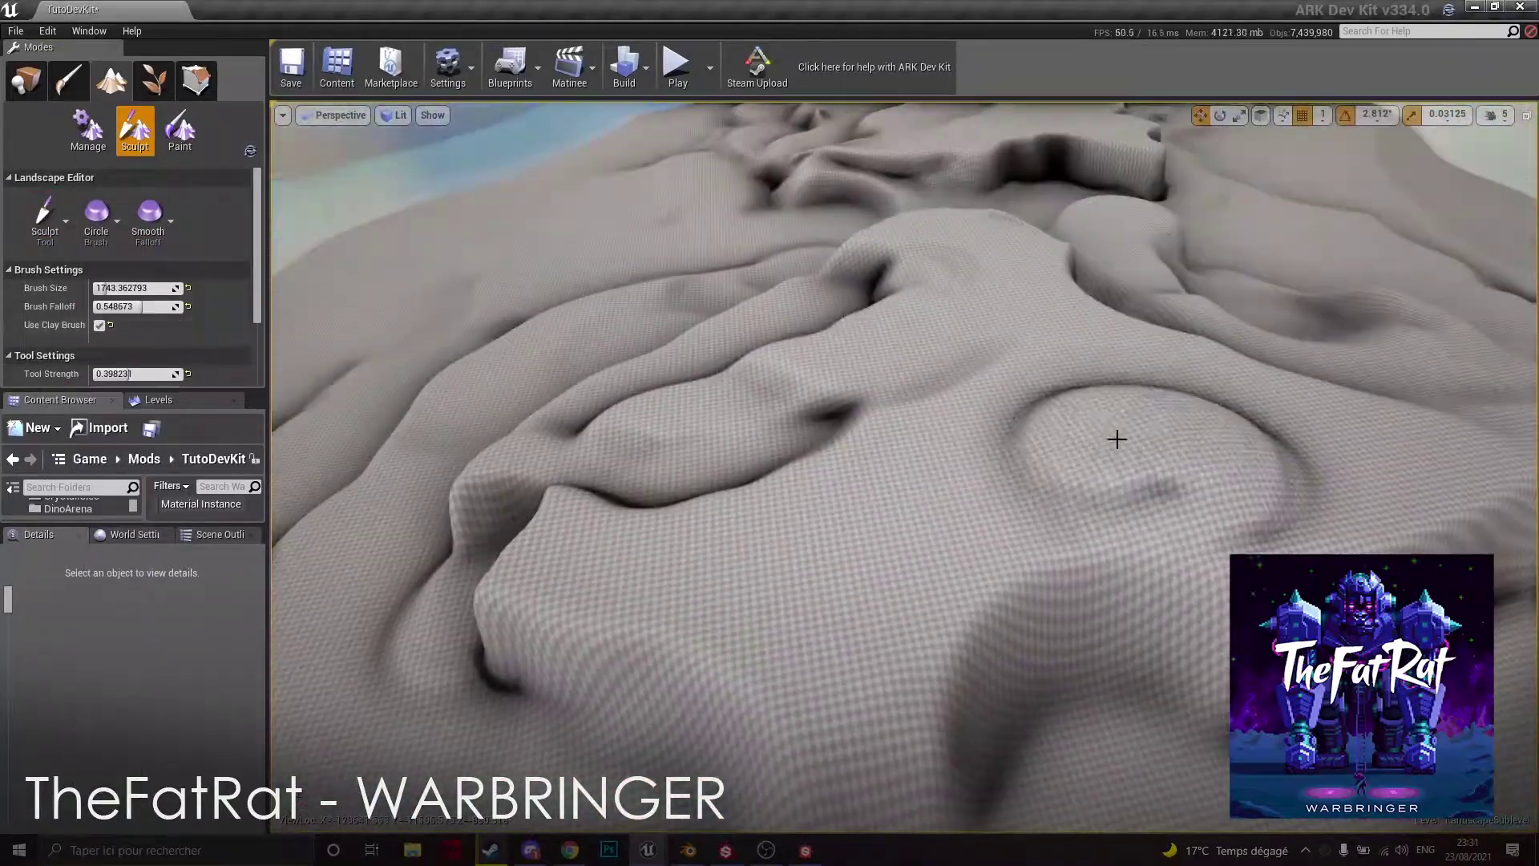
pyautogui.moveTo(1117, 436)
pyautogui.mouseDown(button='right')
pyautogui.moveTo(921, 371)
pyautogui.moveTo(971, 329)
pyautogui.mouseUp(button='right')
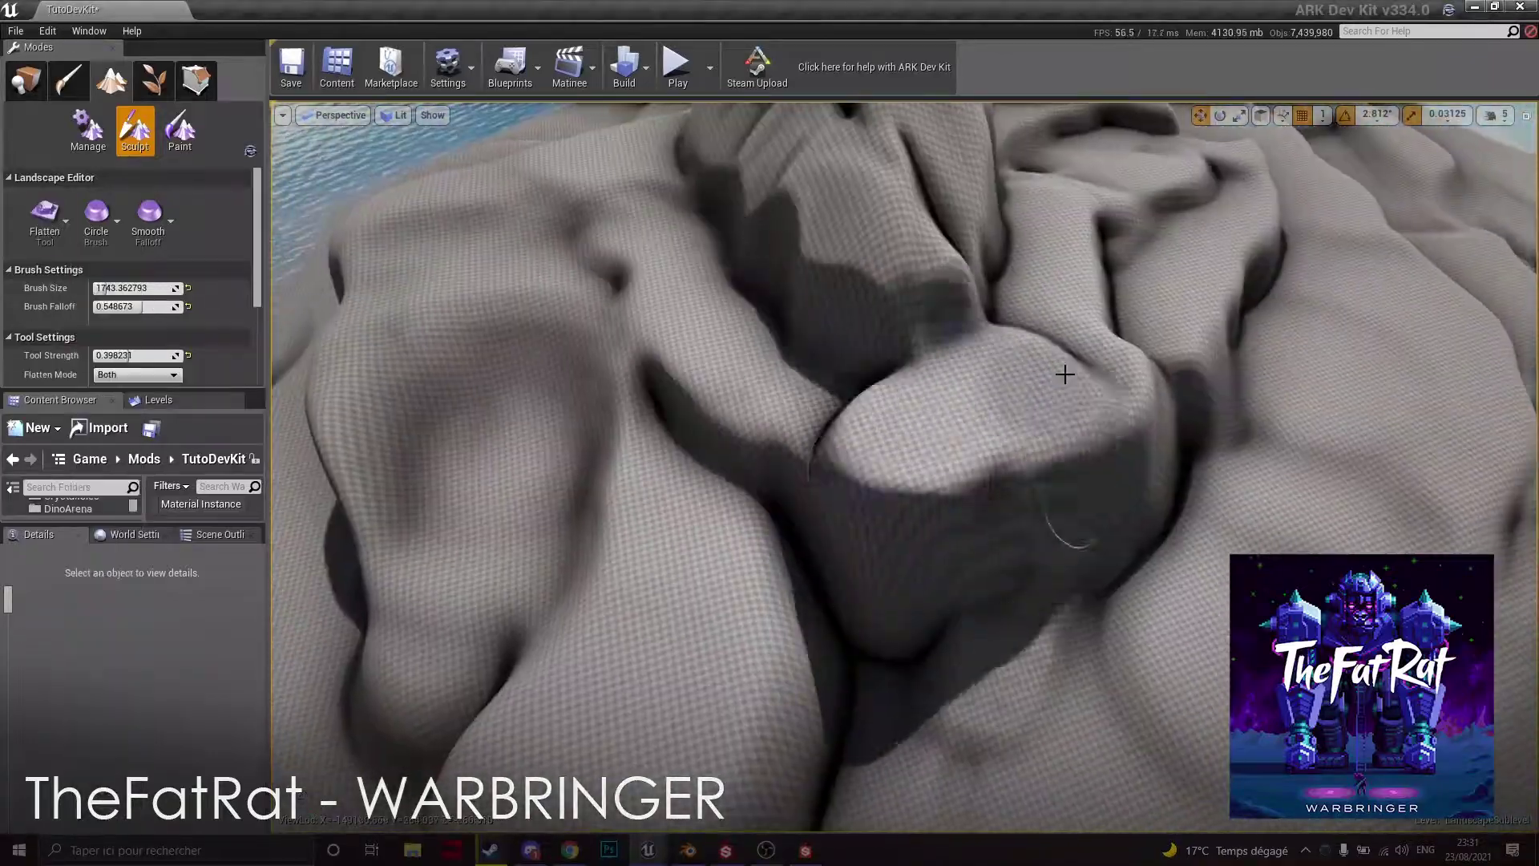
pyautogui.moveTo(907, 436); pyautogui.dragTo(791, 380, button='right')
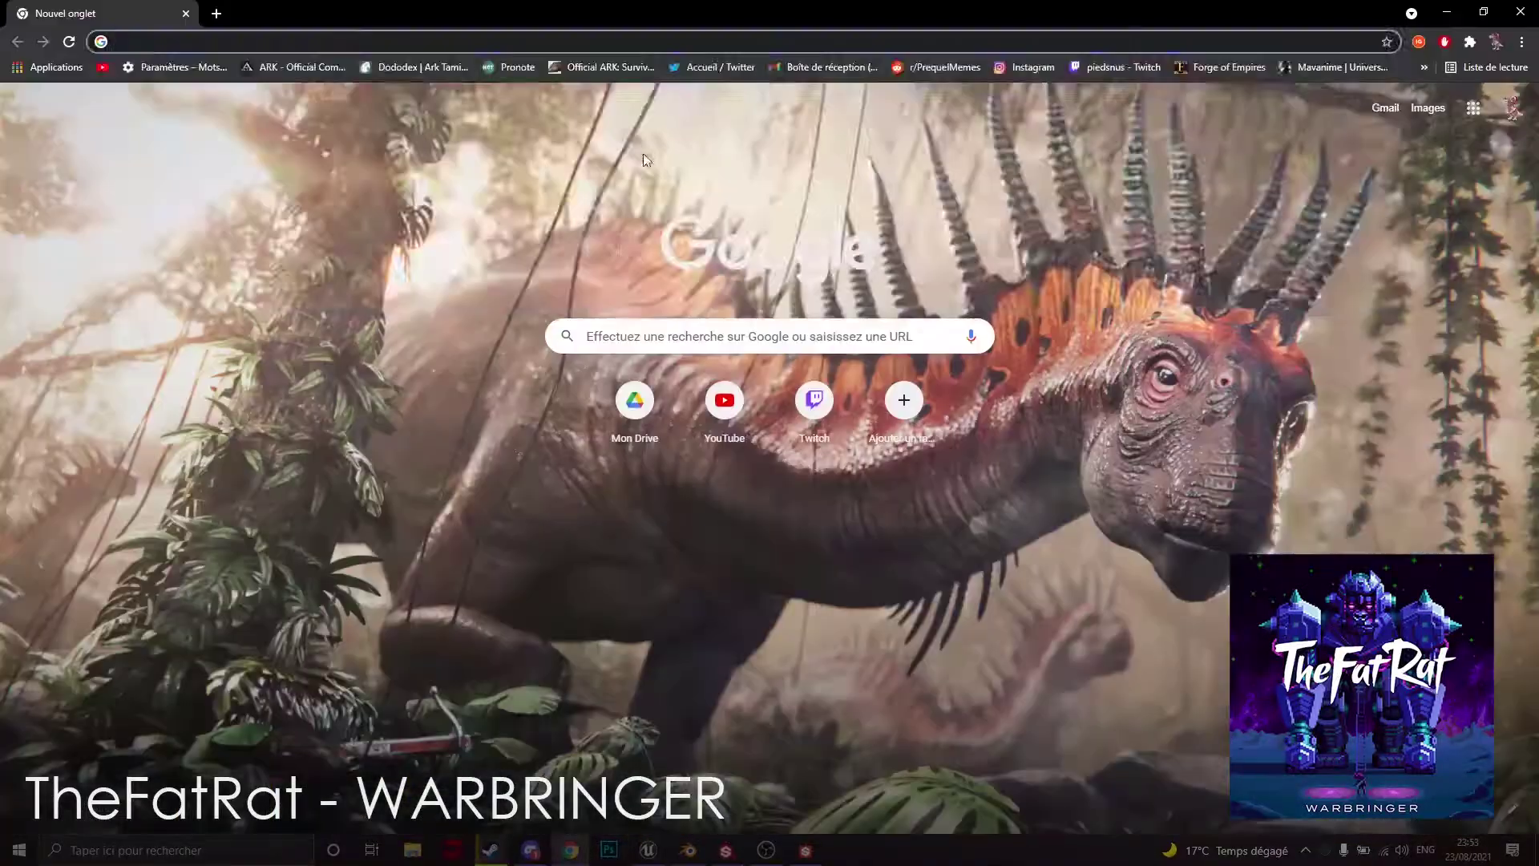
# - In Chrome, search the web for "ark genesis 1 ost" and open a result
pyautogui.write('ark genesis 1 ost')
pyautogui.press('Return')
pyautogui.click(525, 279)
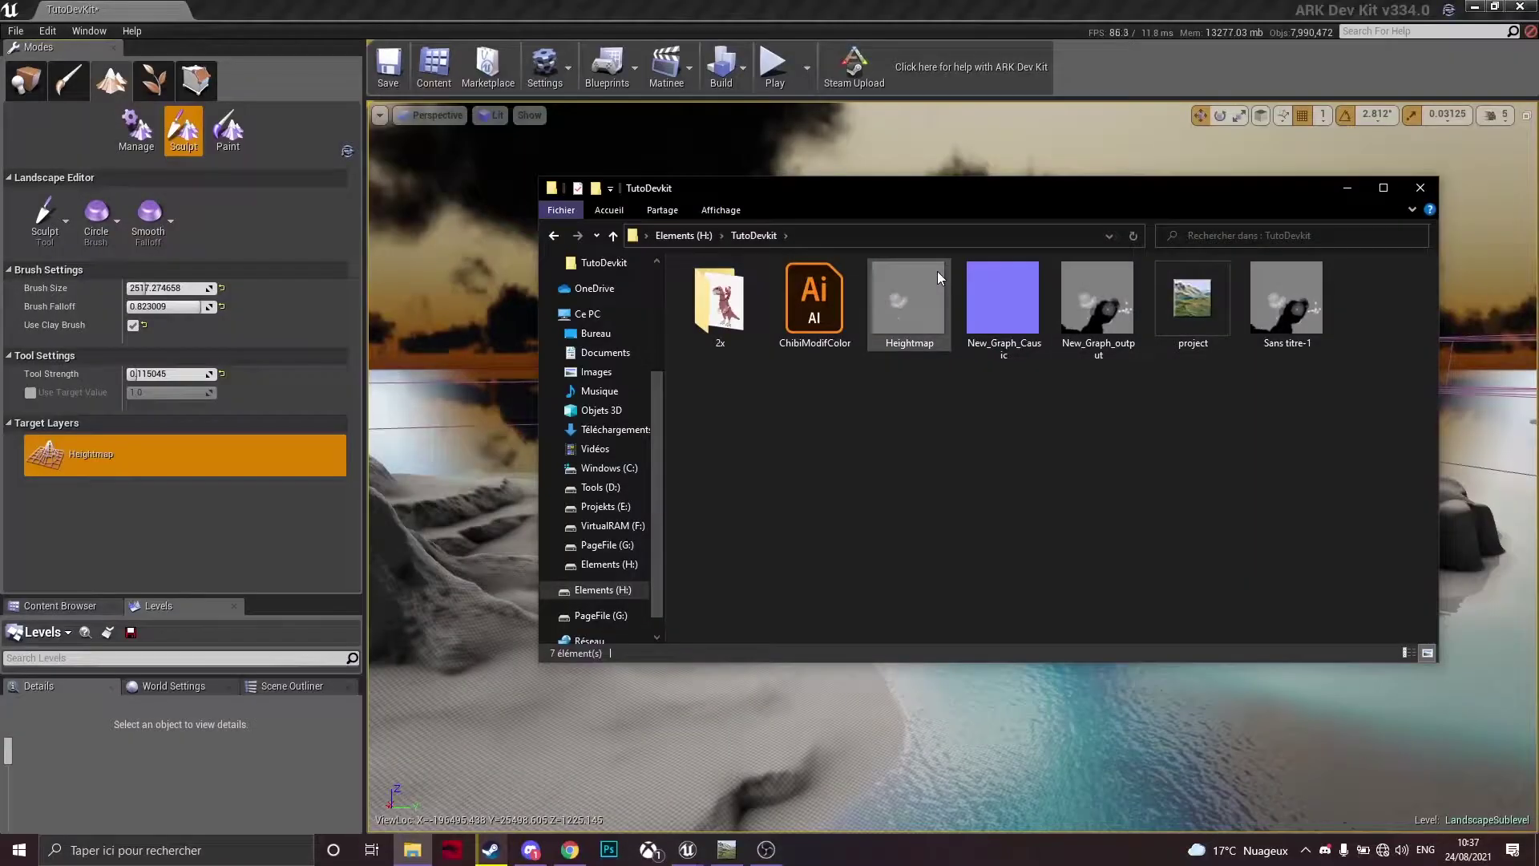
# - Open Heightmap.png from the TutoDevkit folder, zoom in on the islands and clear the windows away from the landscape
pyautogui.doubleClick(921, 276)
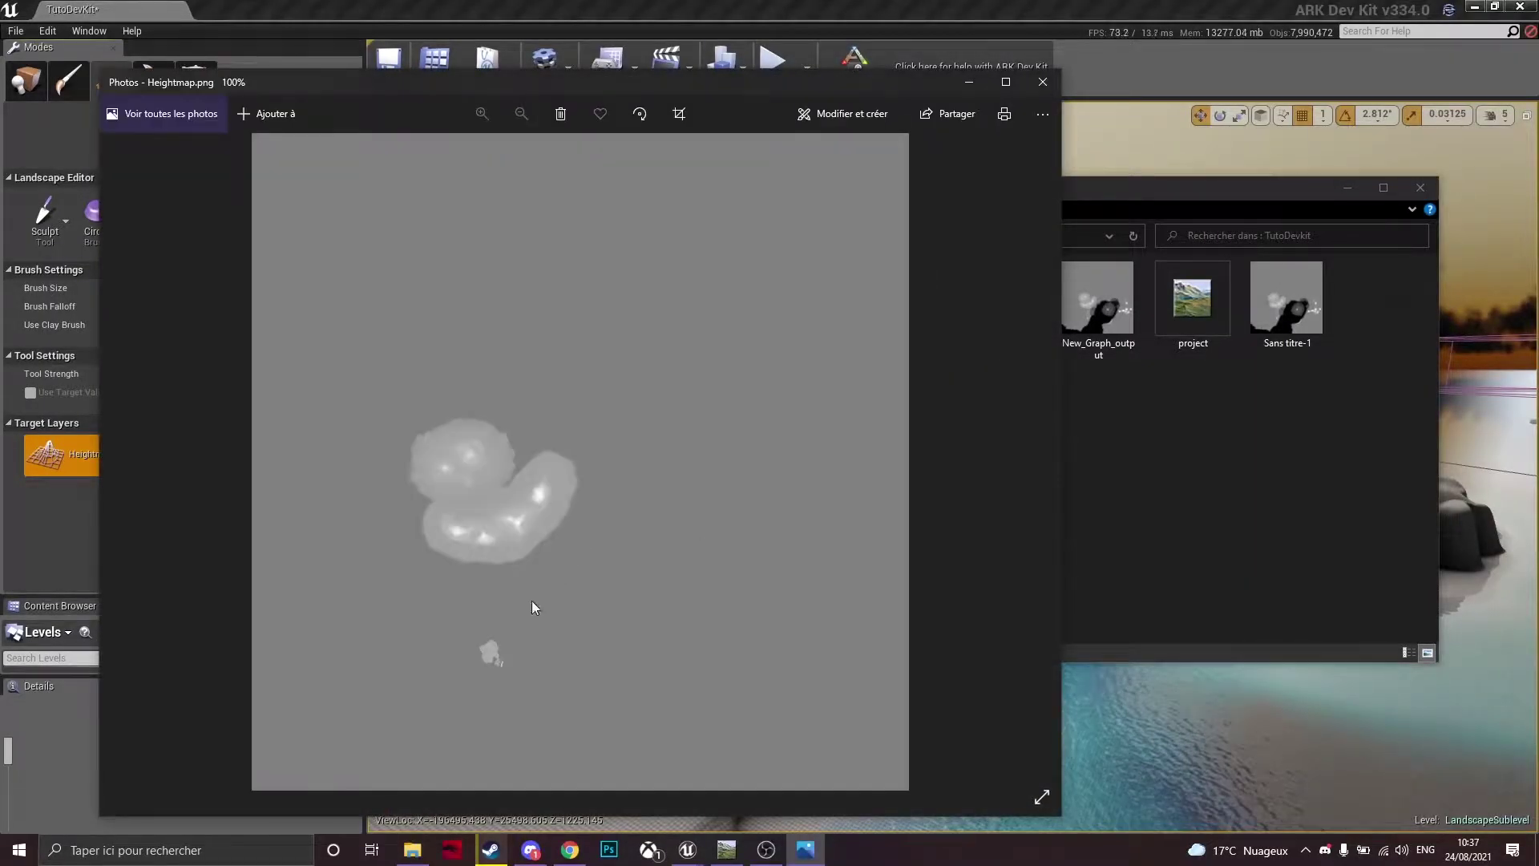
pyautogui.scroll(5, 373, 434)
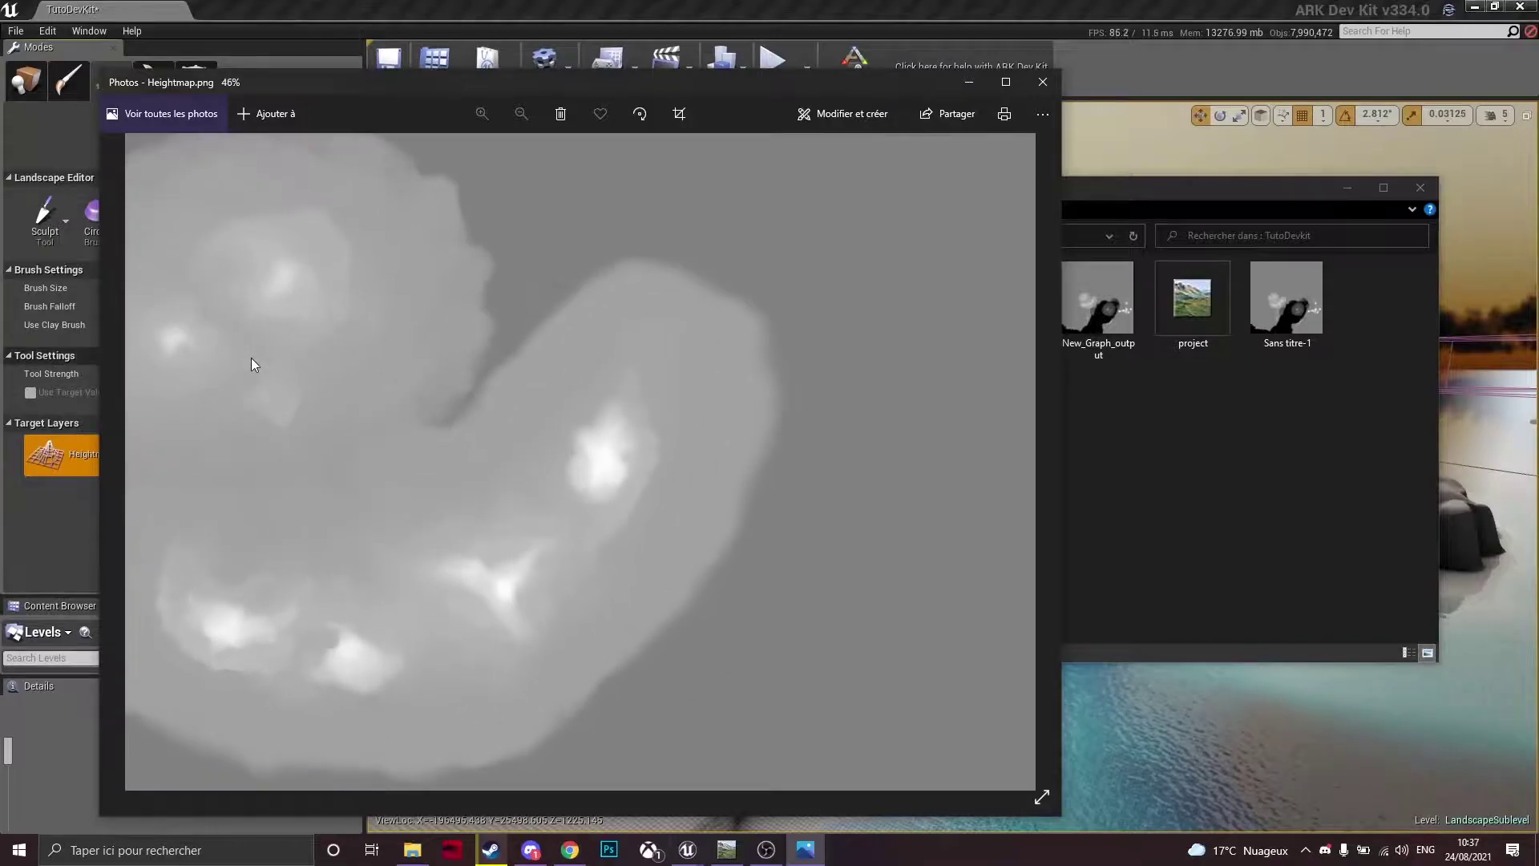
pyautogui.scroll(-2, 252, 357)
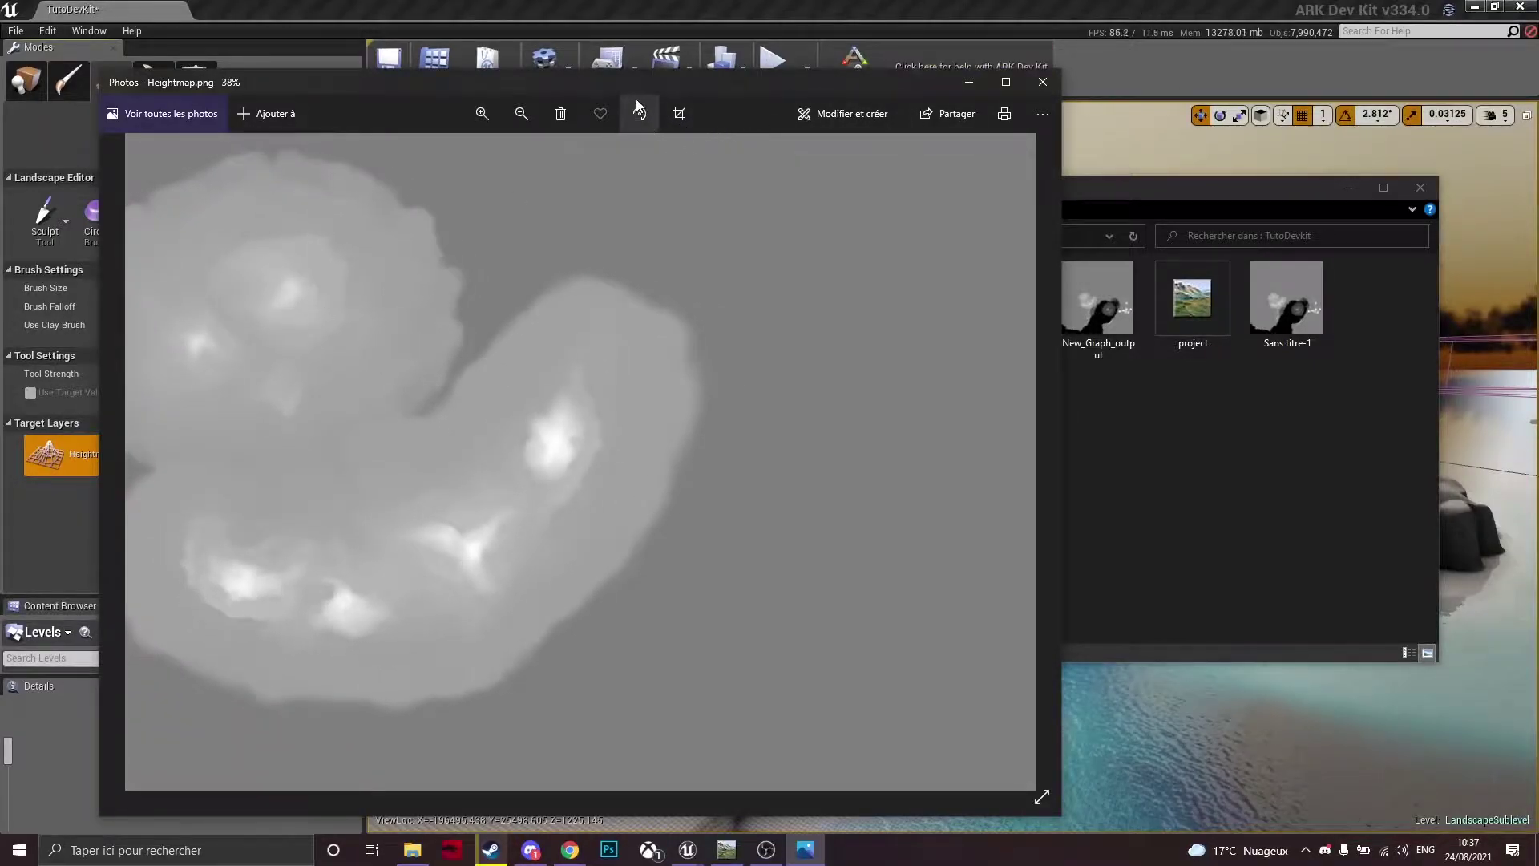
pyautogui.moveTo(623, 88); pyautogui.dragTo(1285, 100)
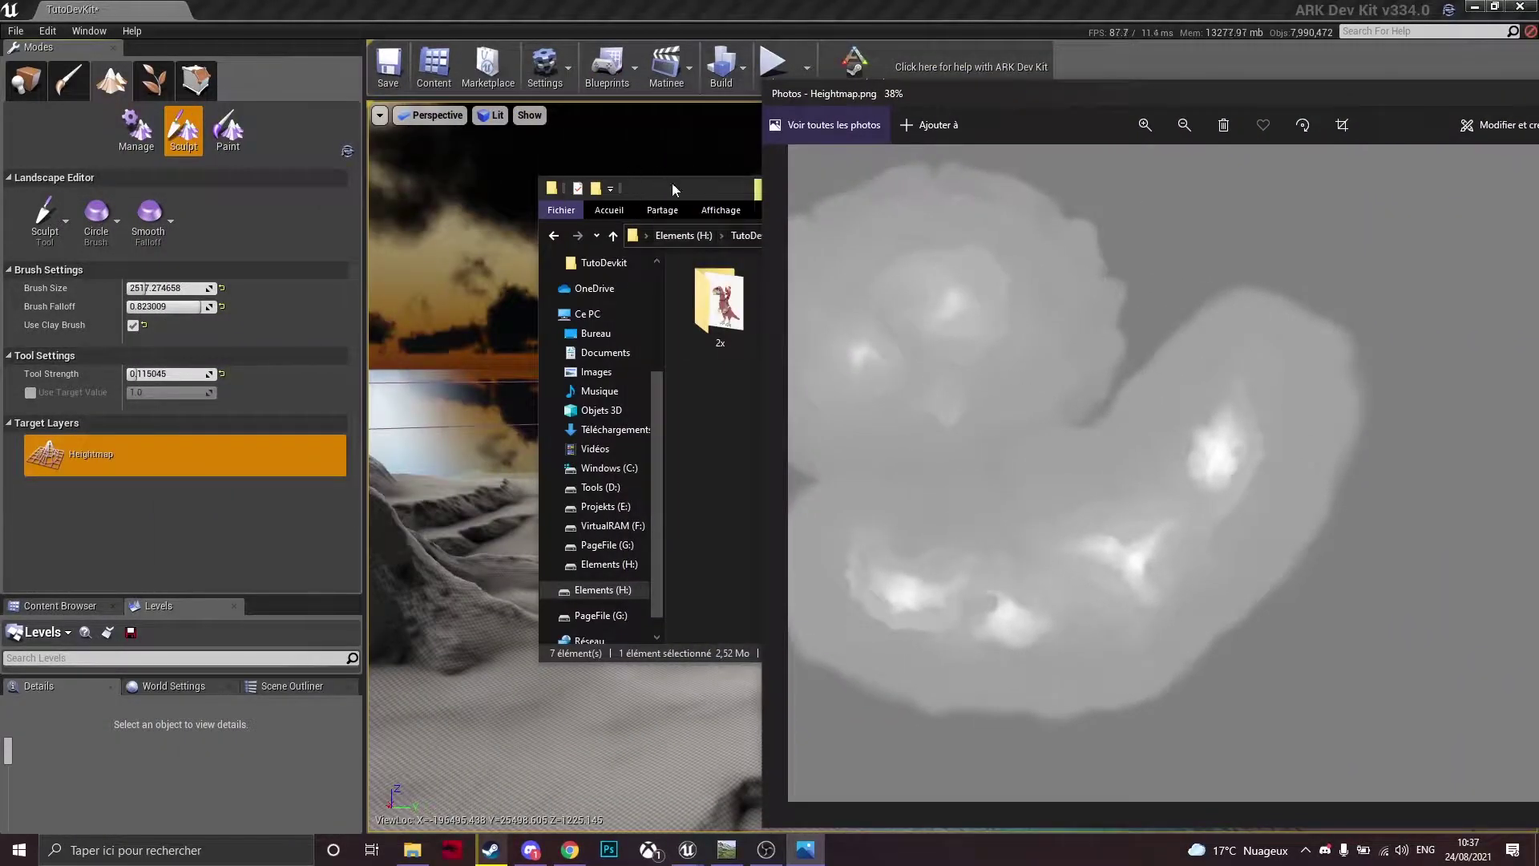
pyautogui.moveTo(670, 183); pyautogui.dragTo(295, 263)
pyautogui.click(918, 250)
# - Compare the heightmap image with the islands in the landscape viewport and close the image
pyautogui.moveTo(705, 449); pyautogui.dragTo(662, 458, button='right')
pyautogui.press('s')
pyautogui.click(813, 851)
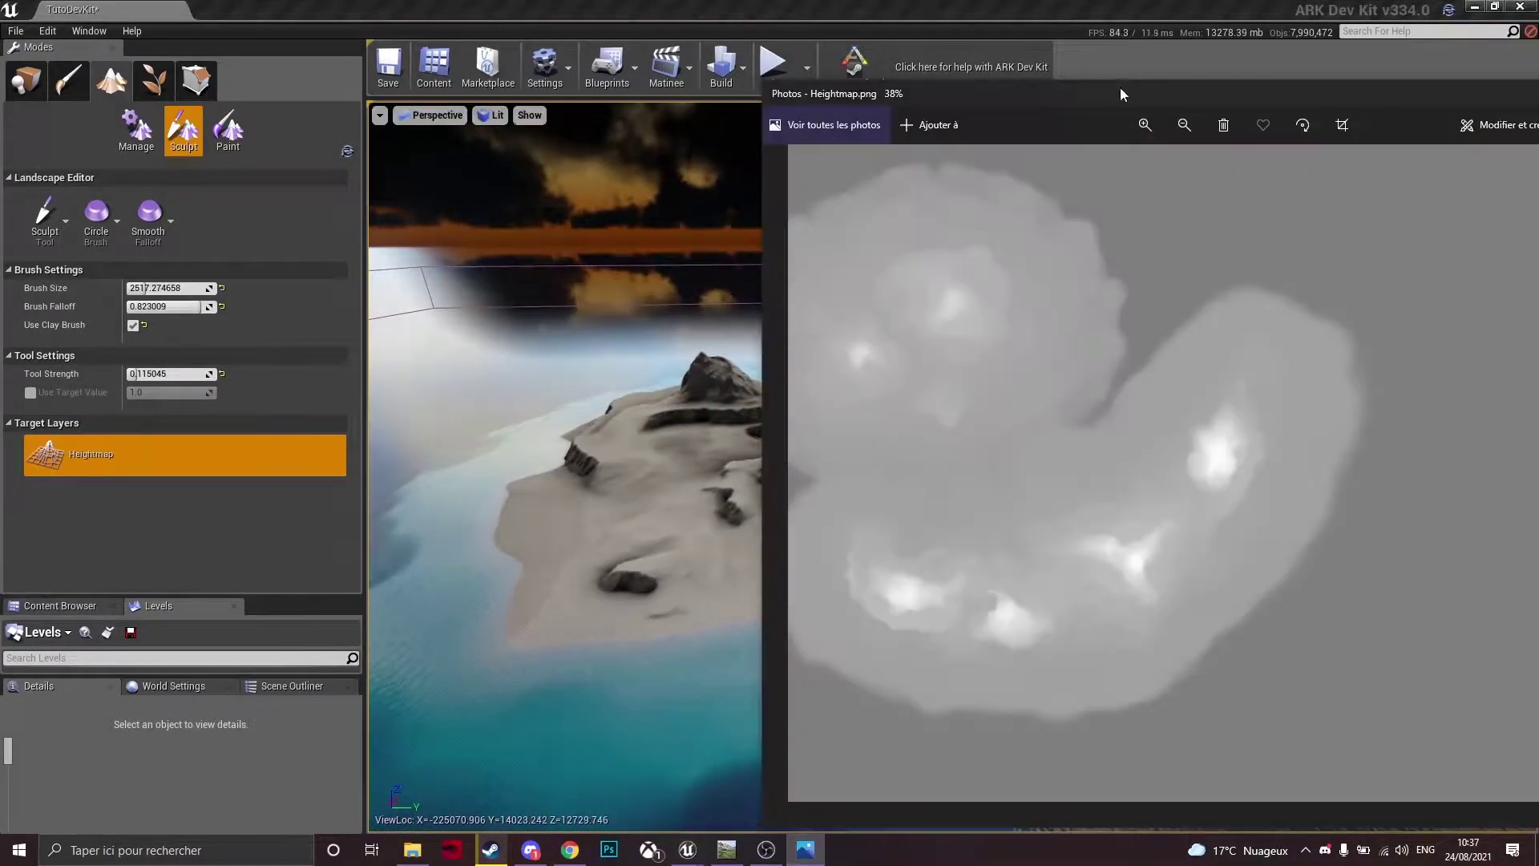
pyautogui.click(1104, 79)
pyautogui.click(805, 850)
pyautogui.moveTo(985, 99); pyautogui.dragTo(1201, 75)
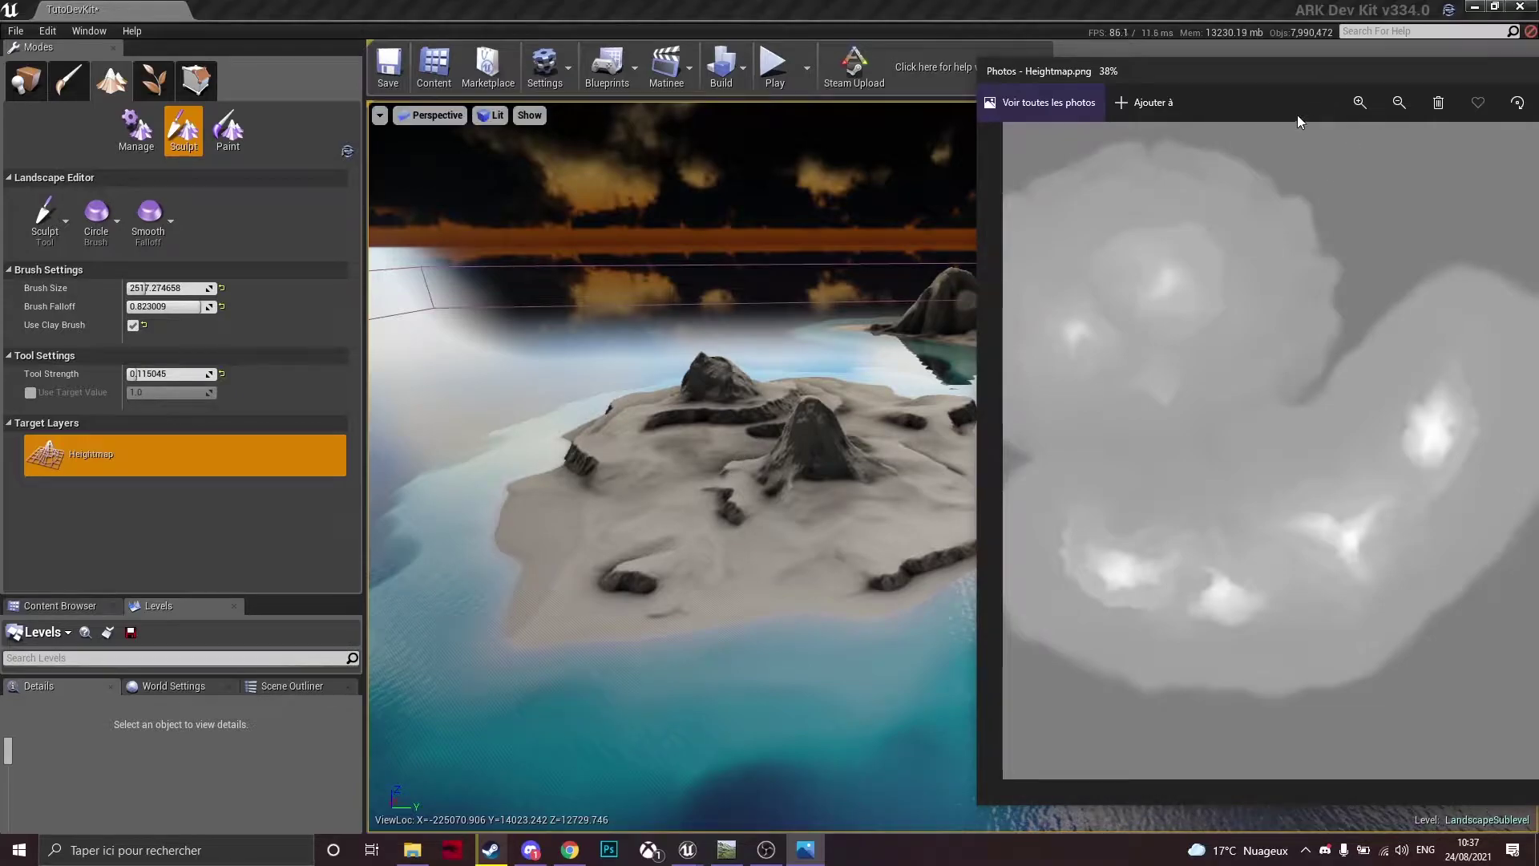
pyautogui.moveTo(1268, 70); pyautogui.dragTo(608, 224)
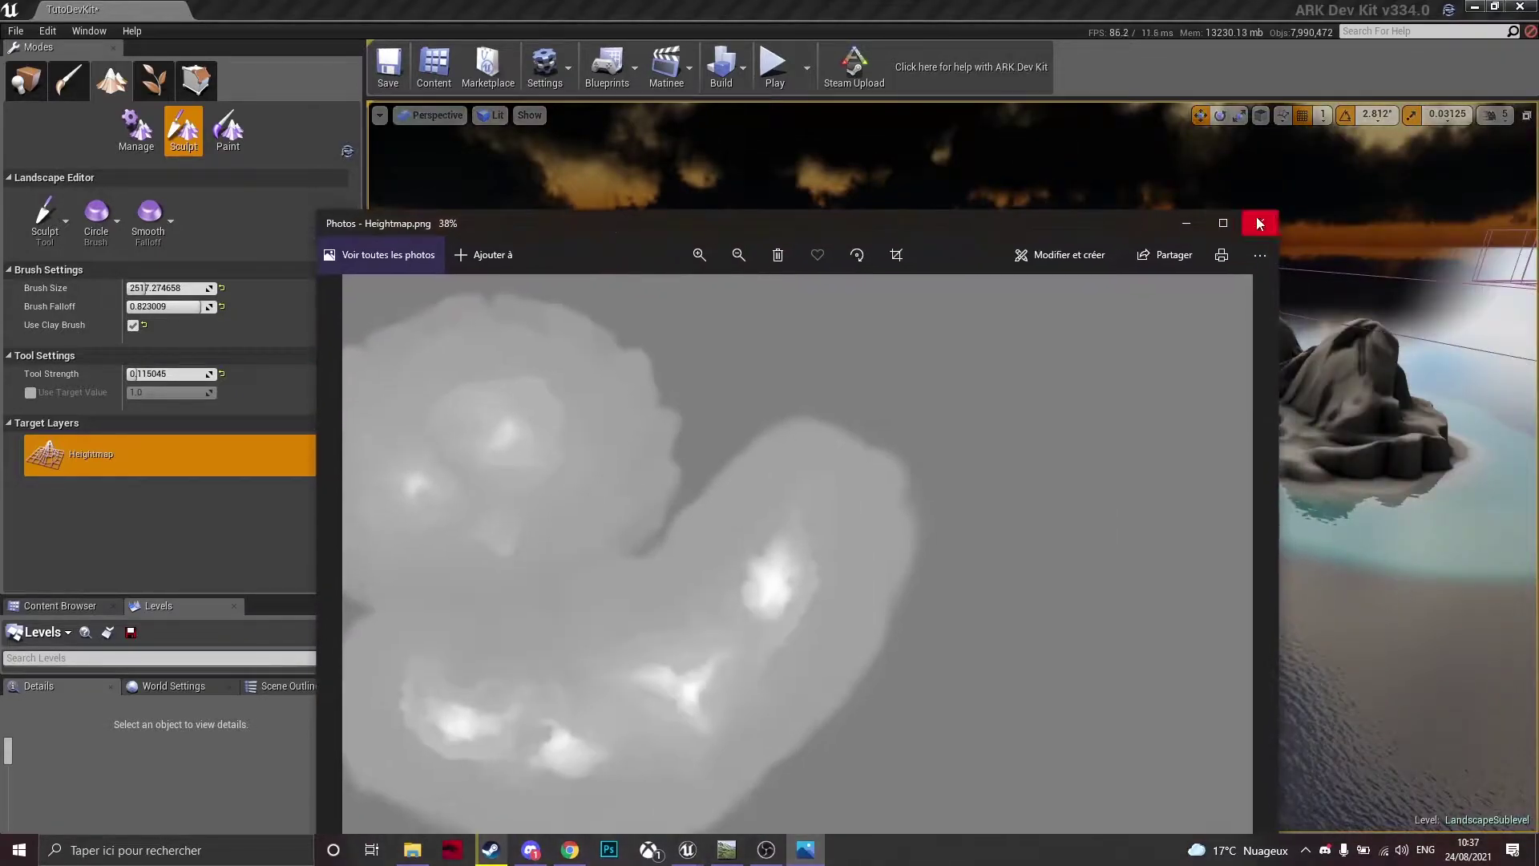
pyautogui.click(1257, 222)
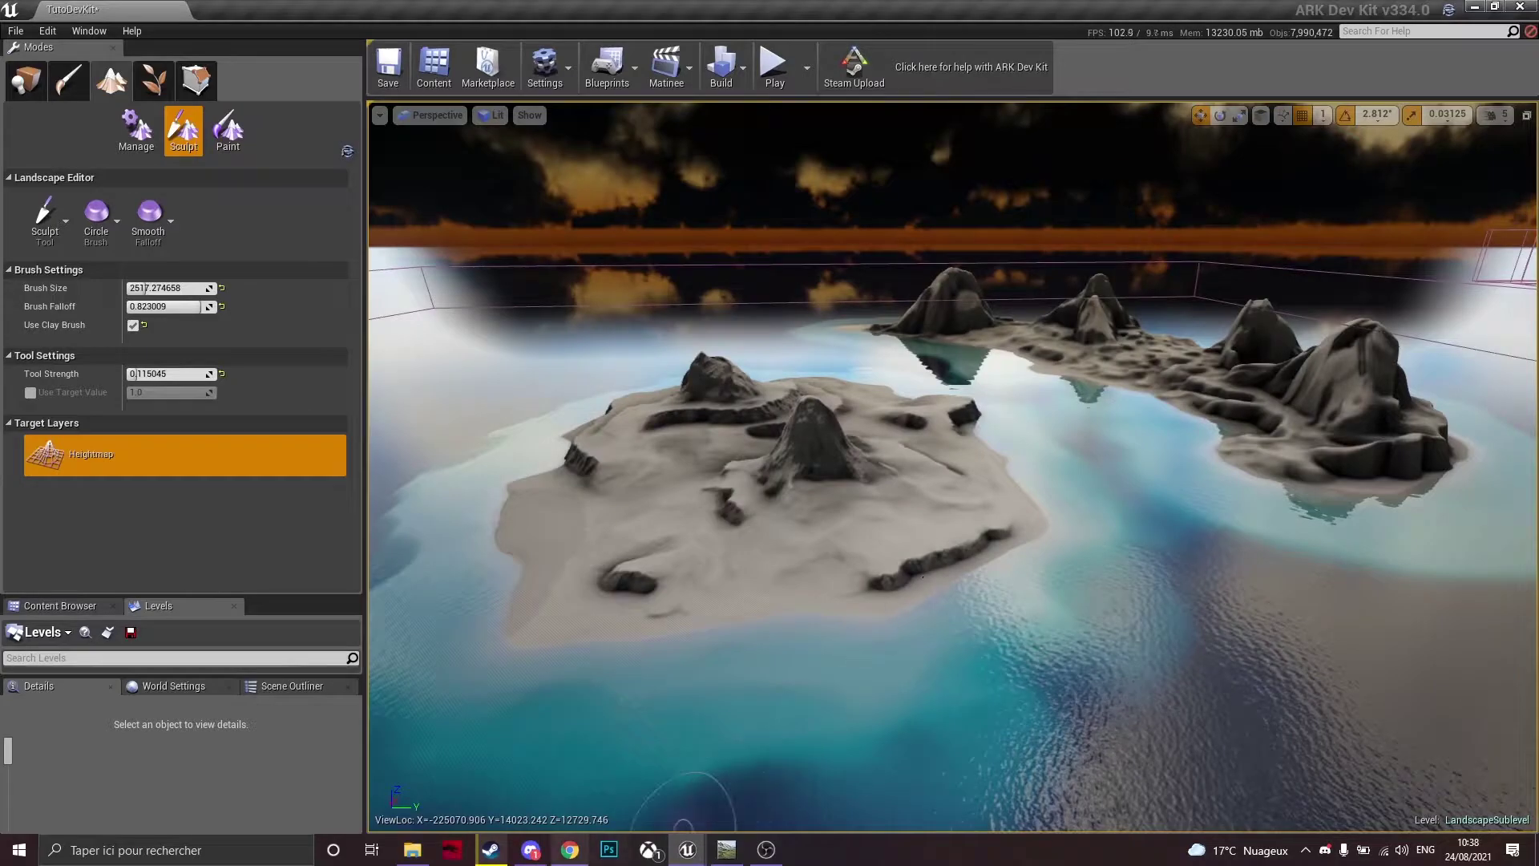
# - Minimize ARK Dev Kit, view the empty World Machine project and return to the landscape
pyautogui.click(1476, 7)
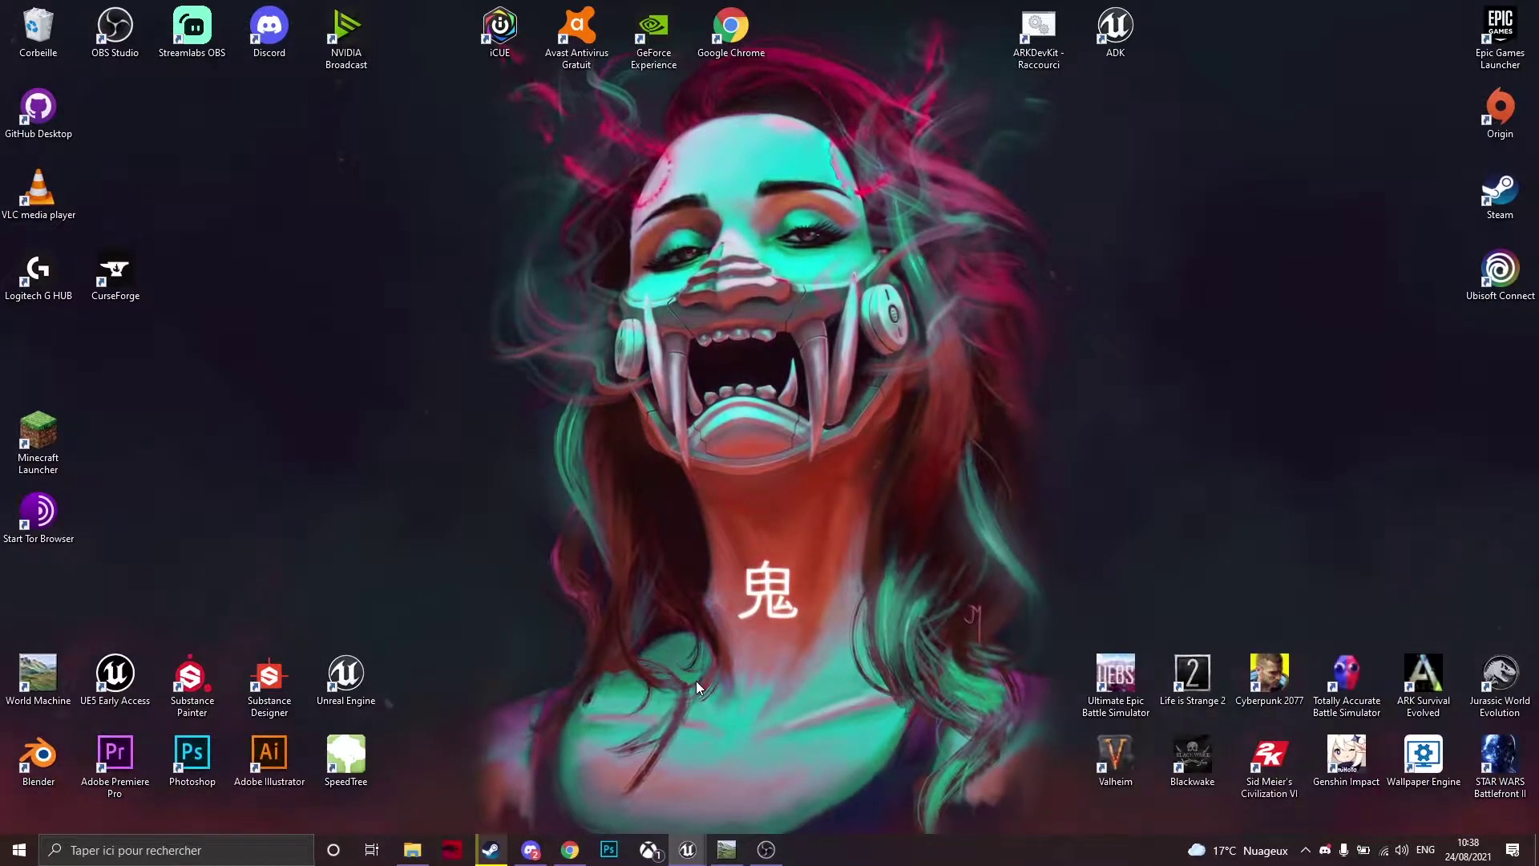
pyautogui.click(728, 849)
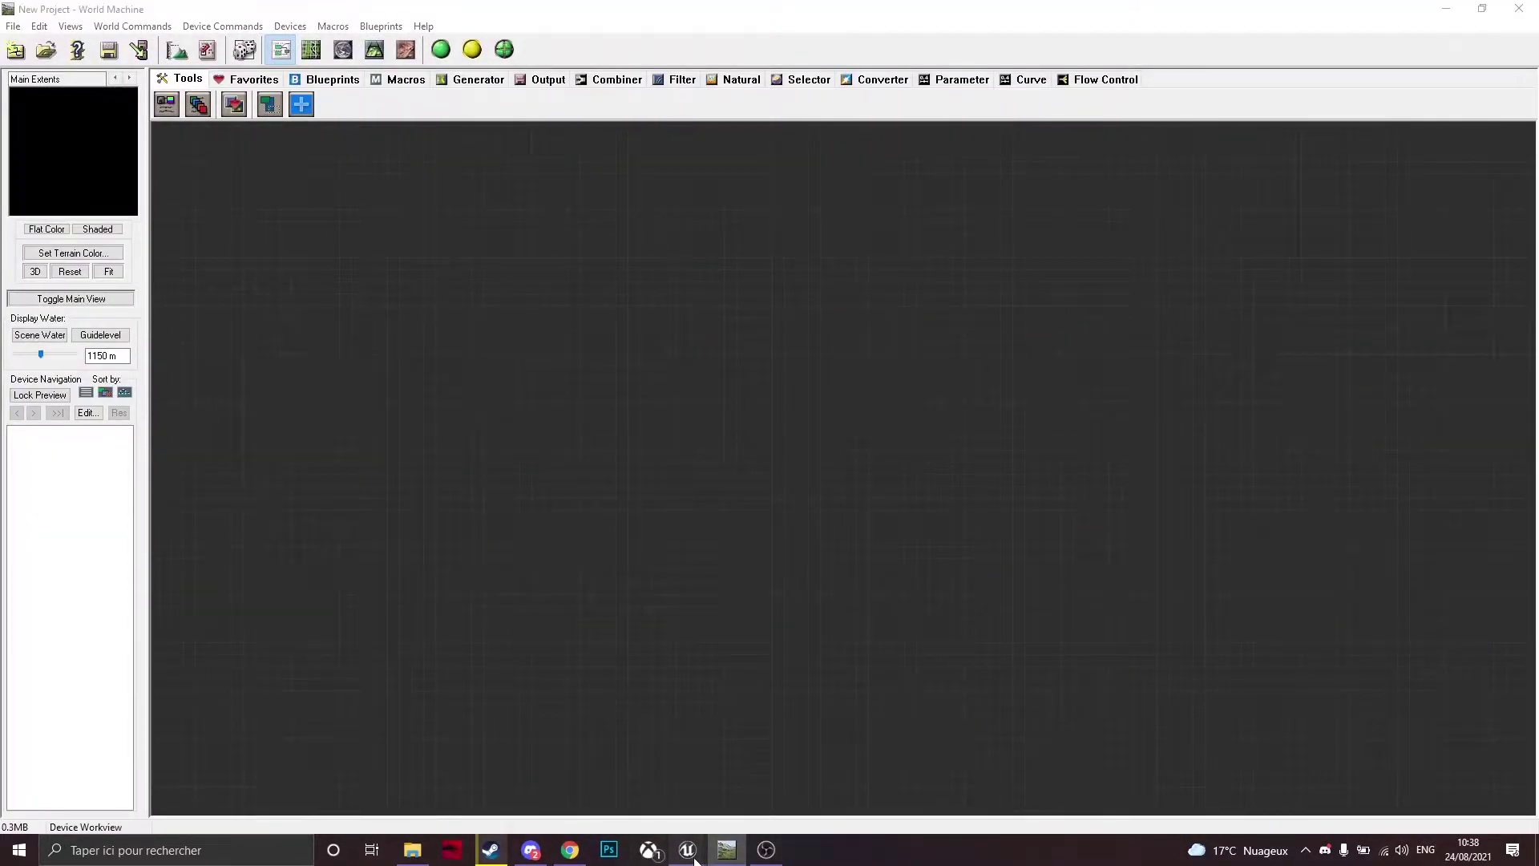
pyautogui.click(694, 860)
pyautogui.click(739, 808)
# - Examine the shapes of the sculpted mountains and the rough terrain on the curved island
pyautogui.moveTo(850, 357); pyautogui.dragTo(874, 377, button='right')
pyautogui.press('d')
pyautogui.press('w')
pyautogui.press('d')
pyautogui.press('a')
pyautogui.press('s')
pyautogui.moveTo(979, 361); pyautogui.dragTo(937, 367, button='right')
pyautogui.moveTo(1074, 286); pyautogui.dragTo(978, 244, button='right')
pyautogui.press('s')
pyautogui.moveTo(928, 361); pyautogui.dragTo(929, 313, button='right')
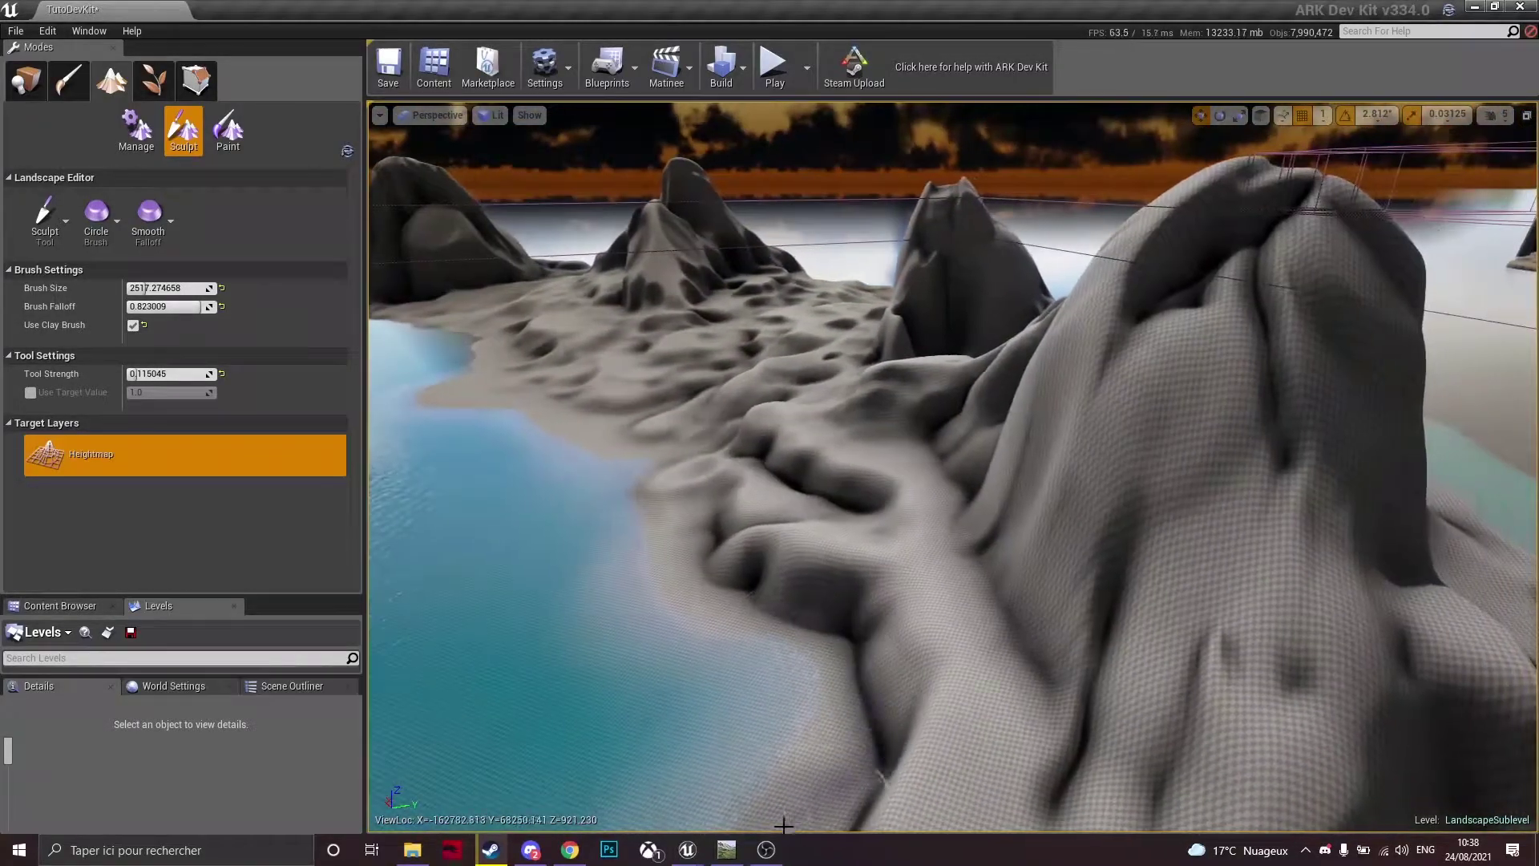
# - Check the recording in OBS, revisit the empty World Machine project and minimize it
pyautogui.click(765, 858)
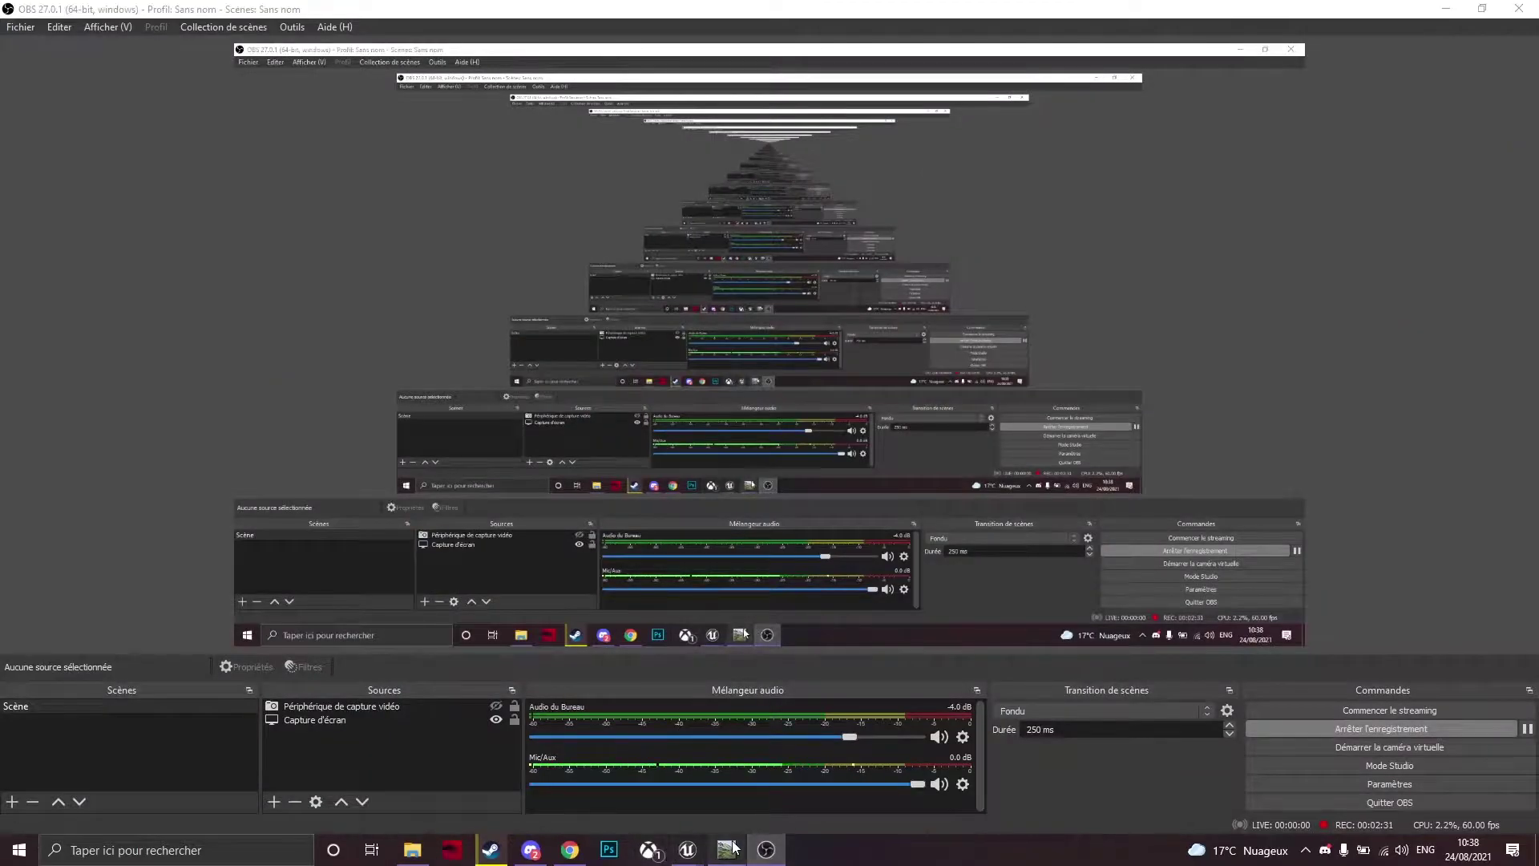
pyautogui.click(731, 849)
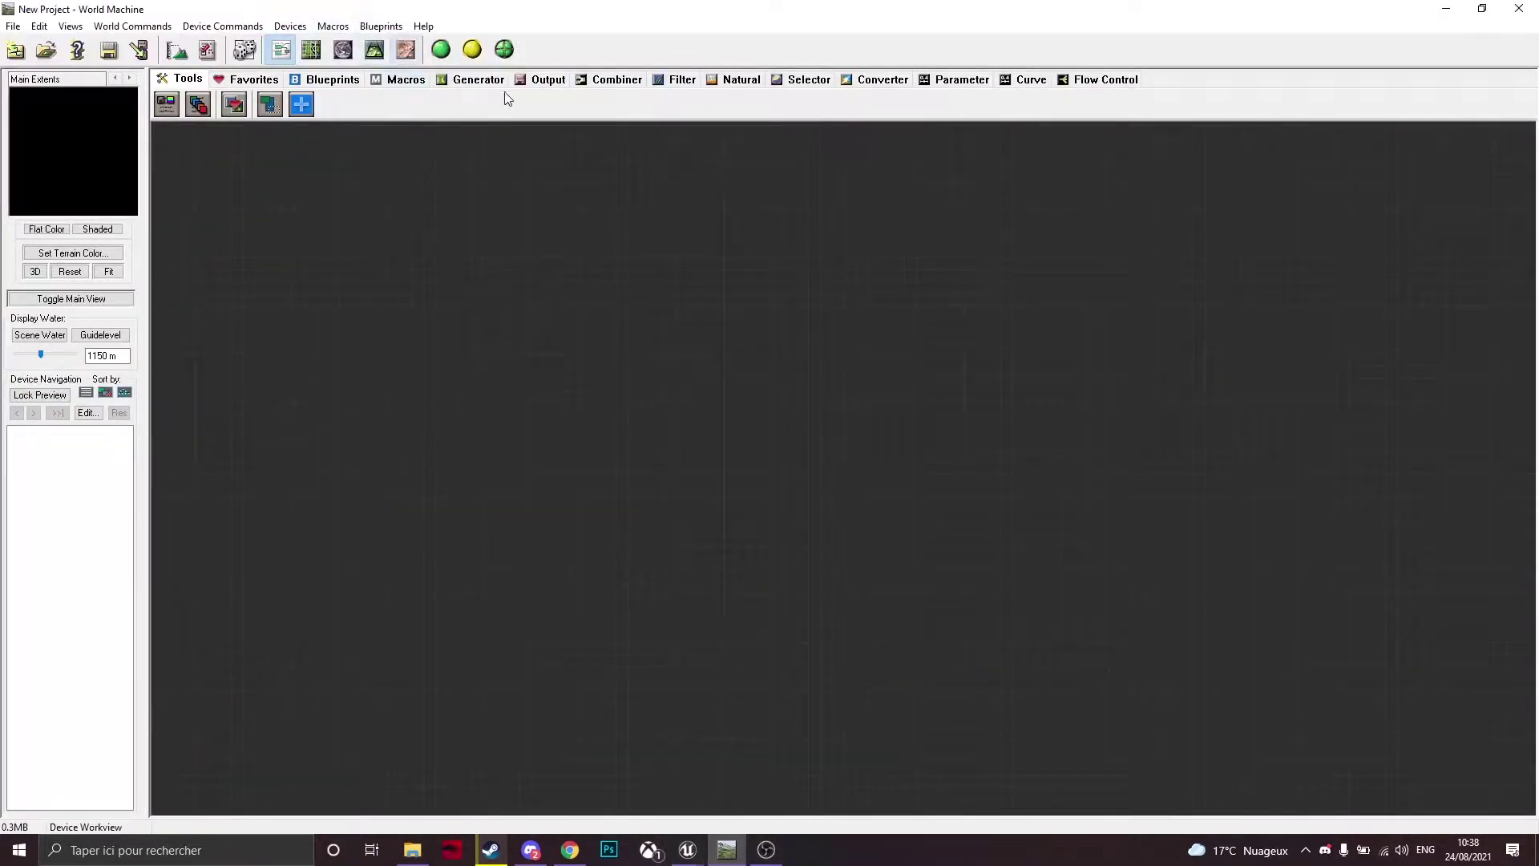
pyautogui.click(1439, 6)
pyautogui.click(1441, 6)
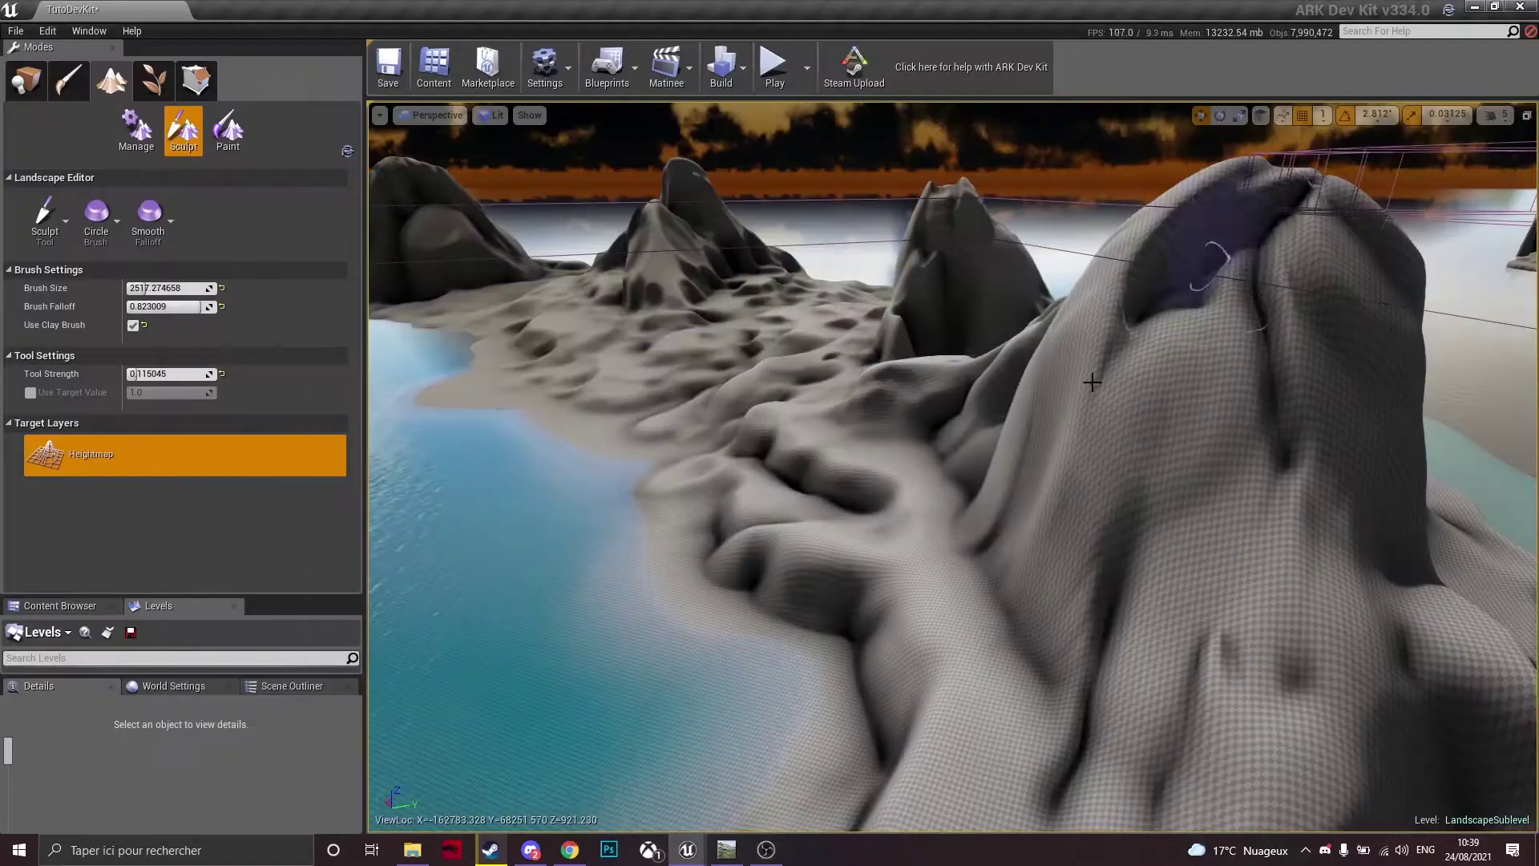
# - Examine the cliffs, beaches and water channel between the two islands
pyautogui.press('s')
pyautogui.moveTo(953, 467); pyautogui.dragTo(577, 439, button='right')
pyautogui.press('d')
pyautogui.press('a')
pyautogui.moveTo(866, 453)
pyautogui.mouseDown(button='right')
pyautogui.moveTo(850, 453)
pyautogui.moveTo(930, 453)
pyautogui.moveTo(882, 453)
pyautogui.mouseUp(button='right')
pyautogui.moveTo(1059, 402); pyautogui.dragTo(994, 449, button='right')
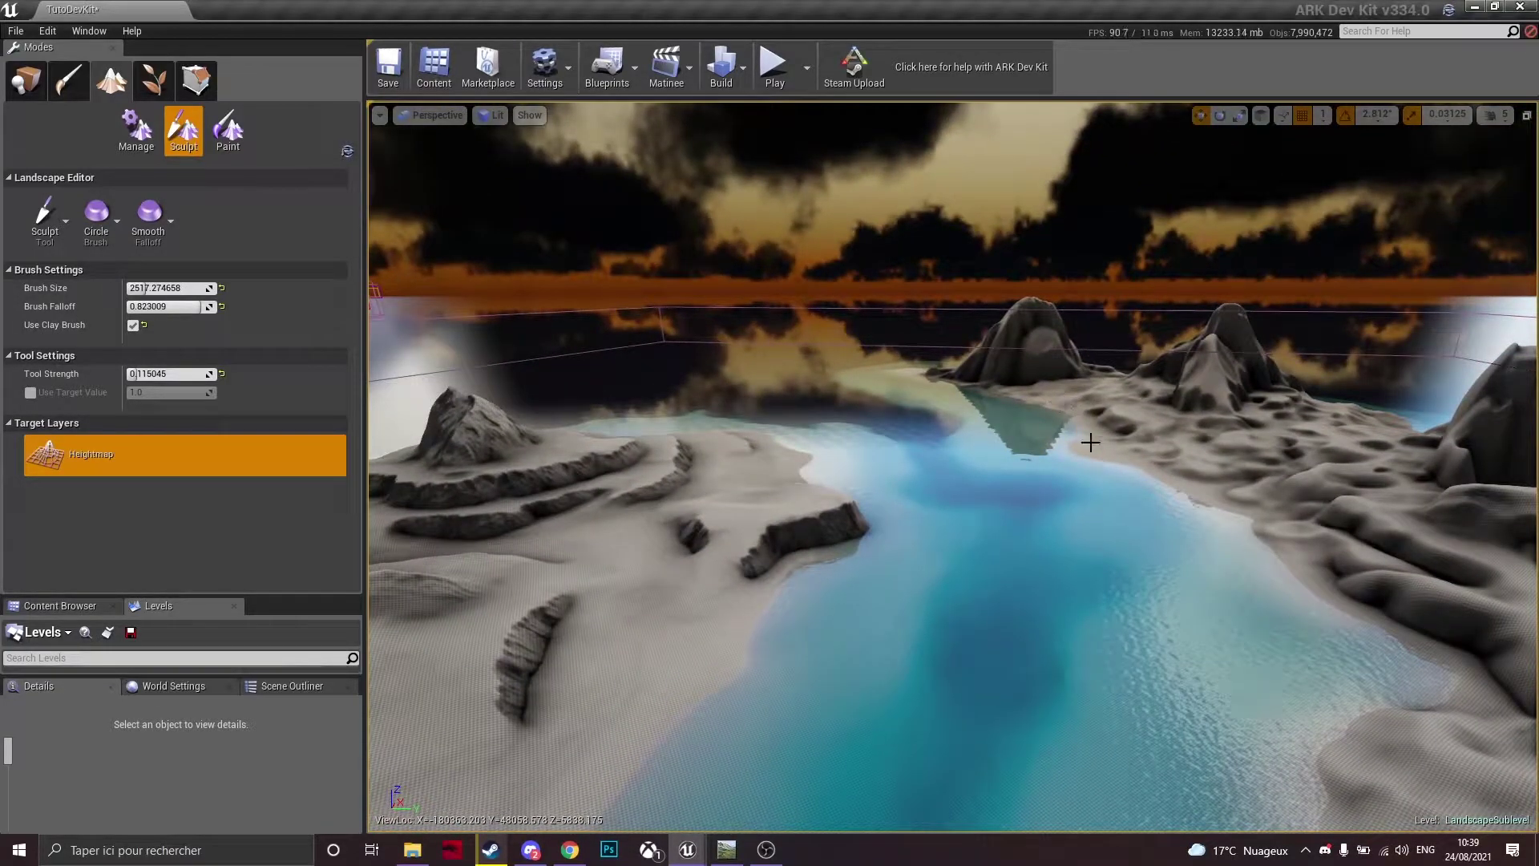
# - Switch to World Machine and load Heightmap.png from the TutoDevkit and Downloads folders into two File Input devices
pyautogui.moveTo(737, 860)
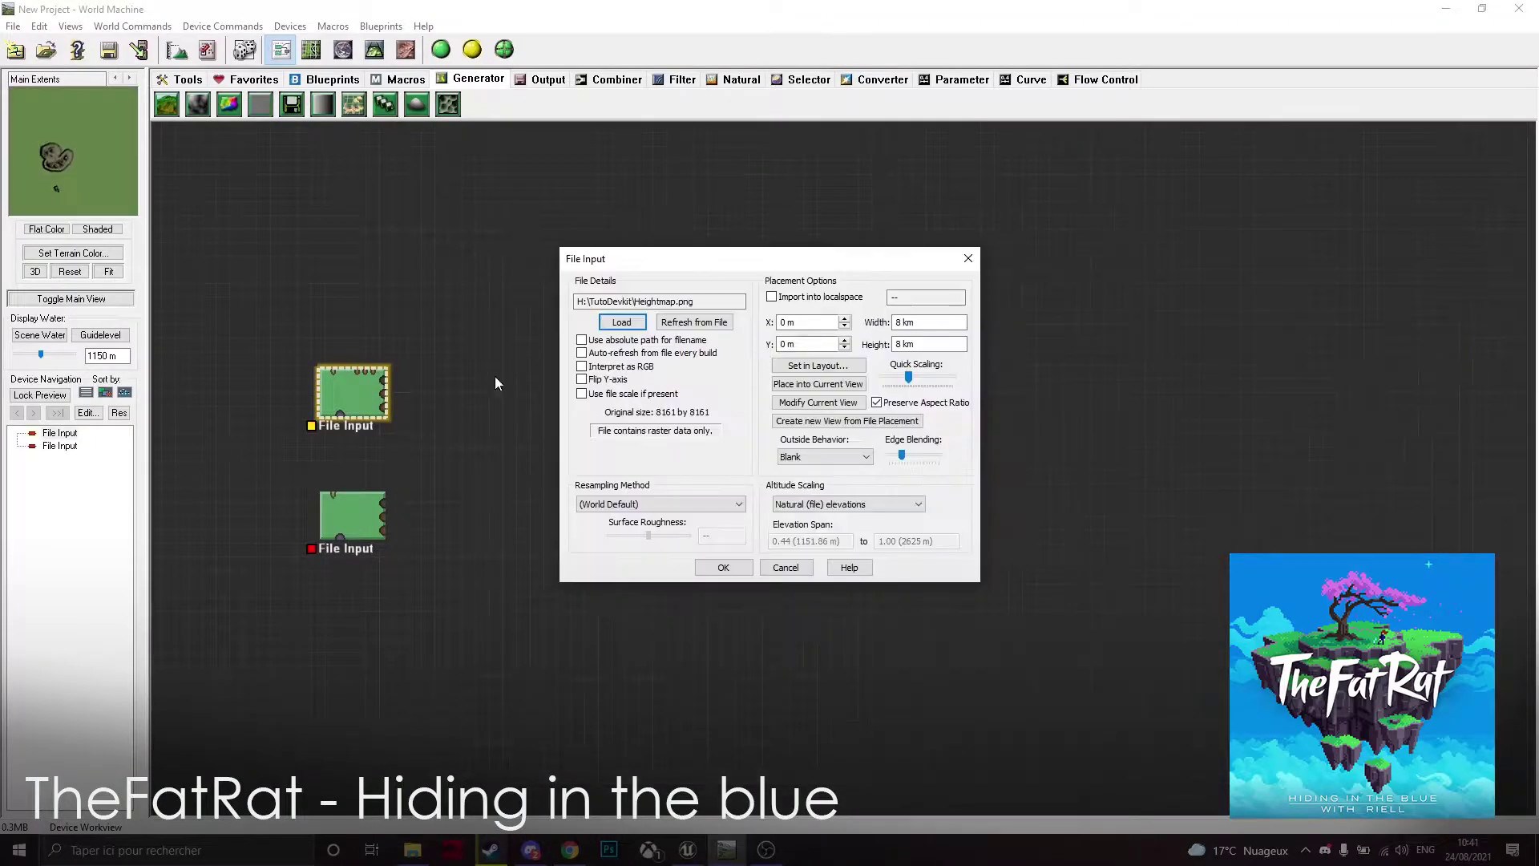
pyautogui.press('Return')
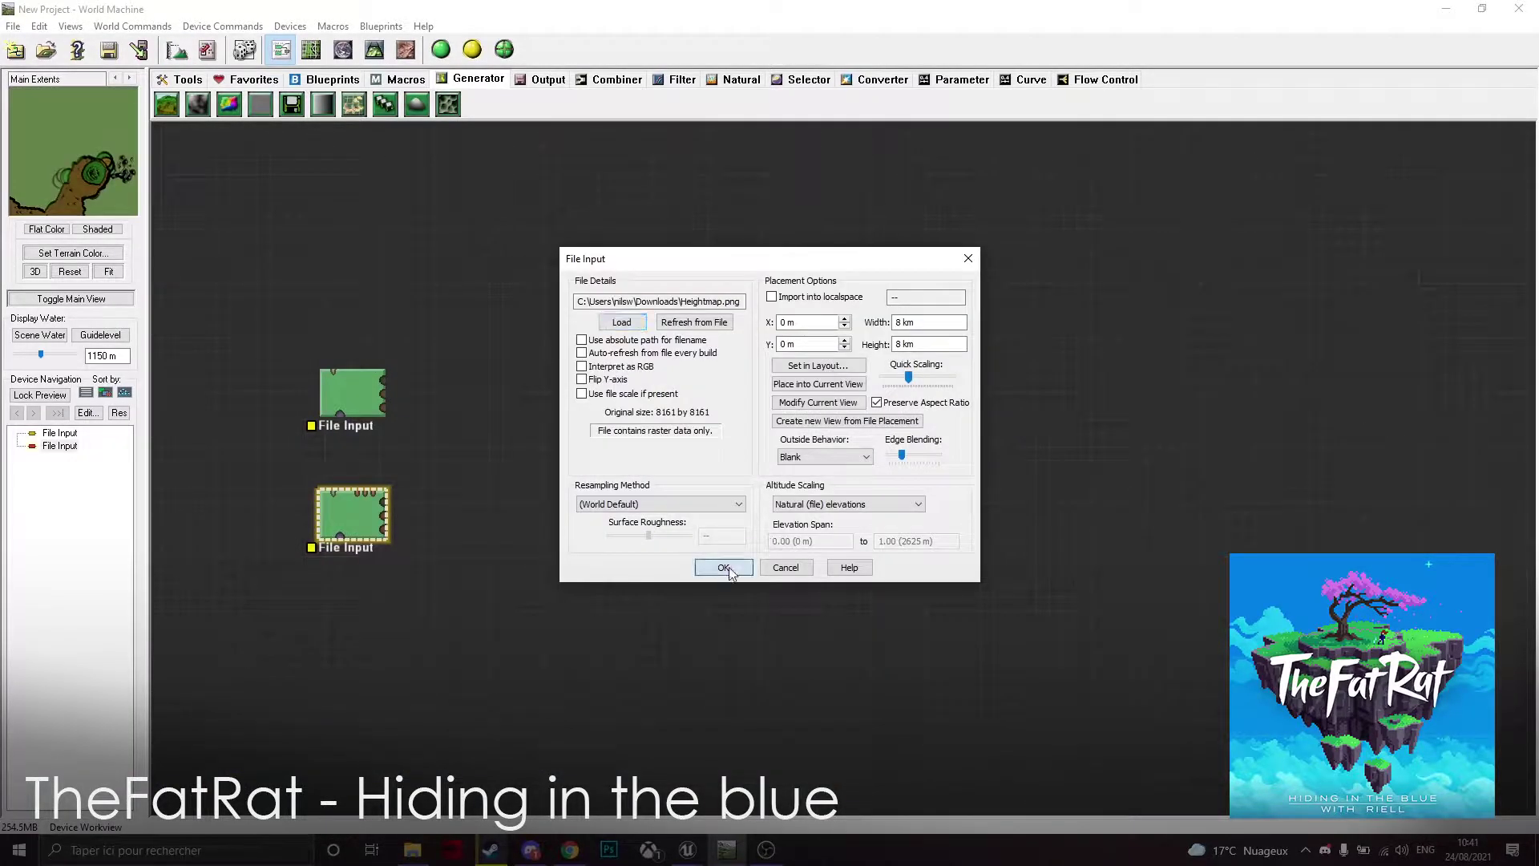
pyautogui.click(724, 568)
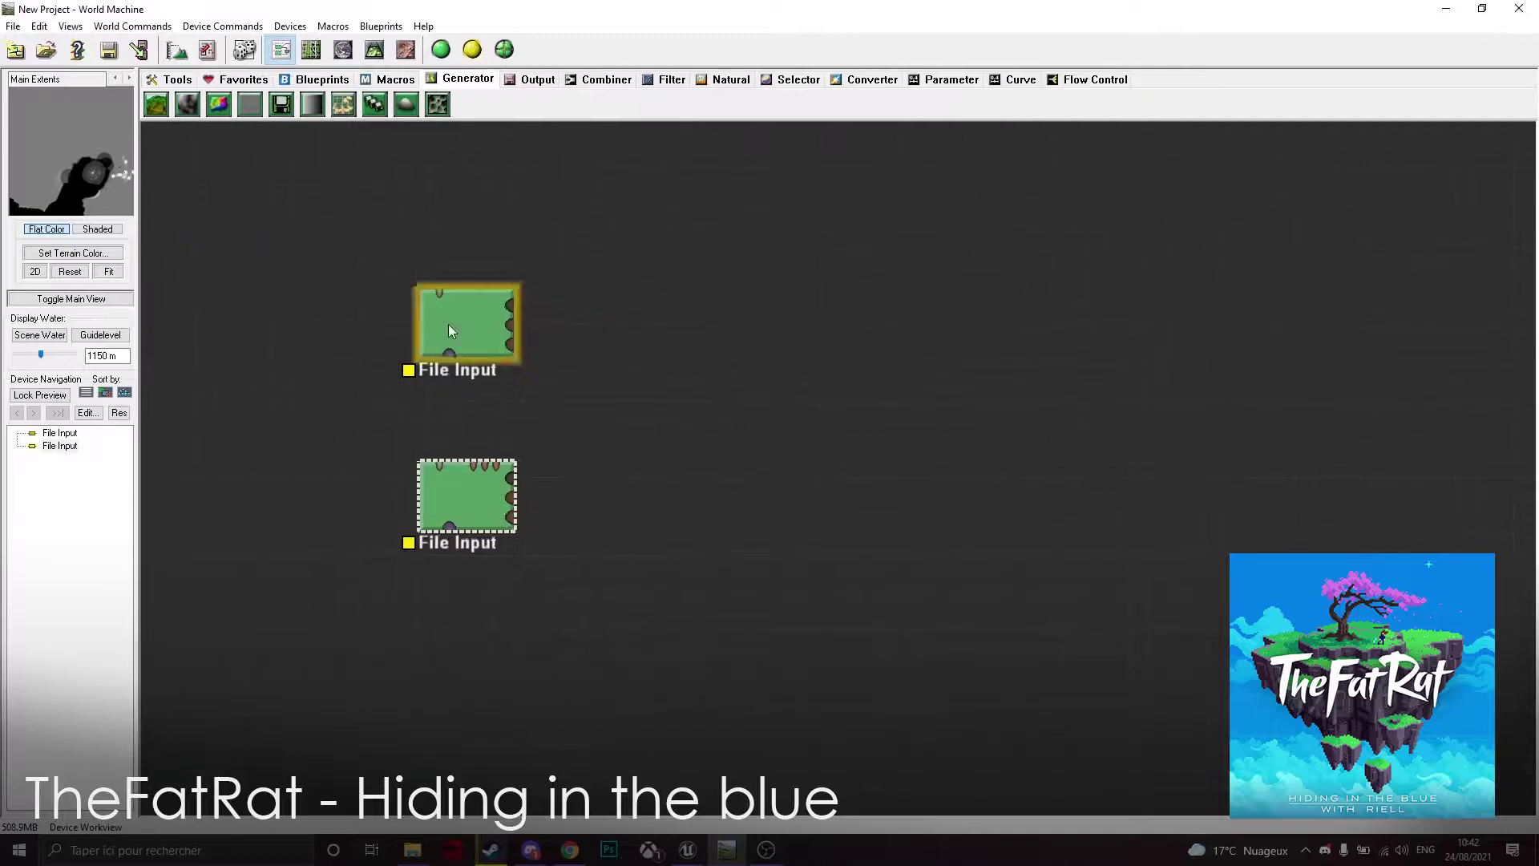
# - Outline the round island with a closed polygon in the Layout Generator and change the layout's Precision vs Speed setting
pyautogui.click(161, 392)
pyautogui.click(357, 531)
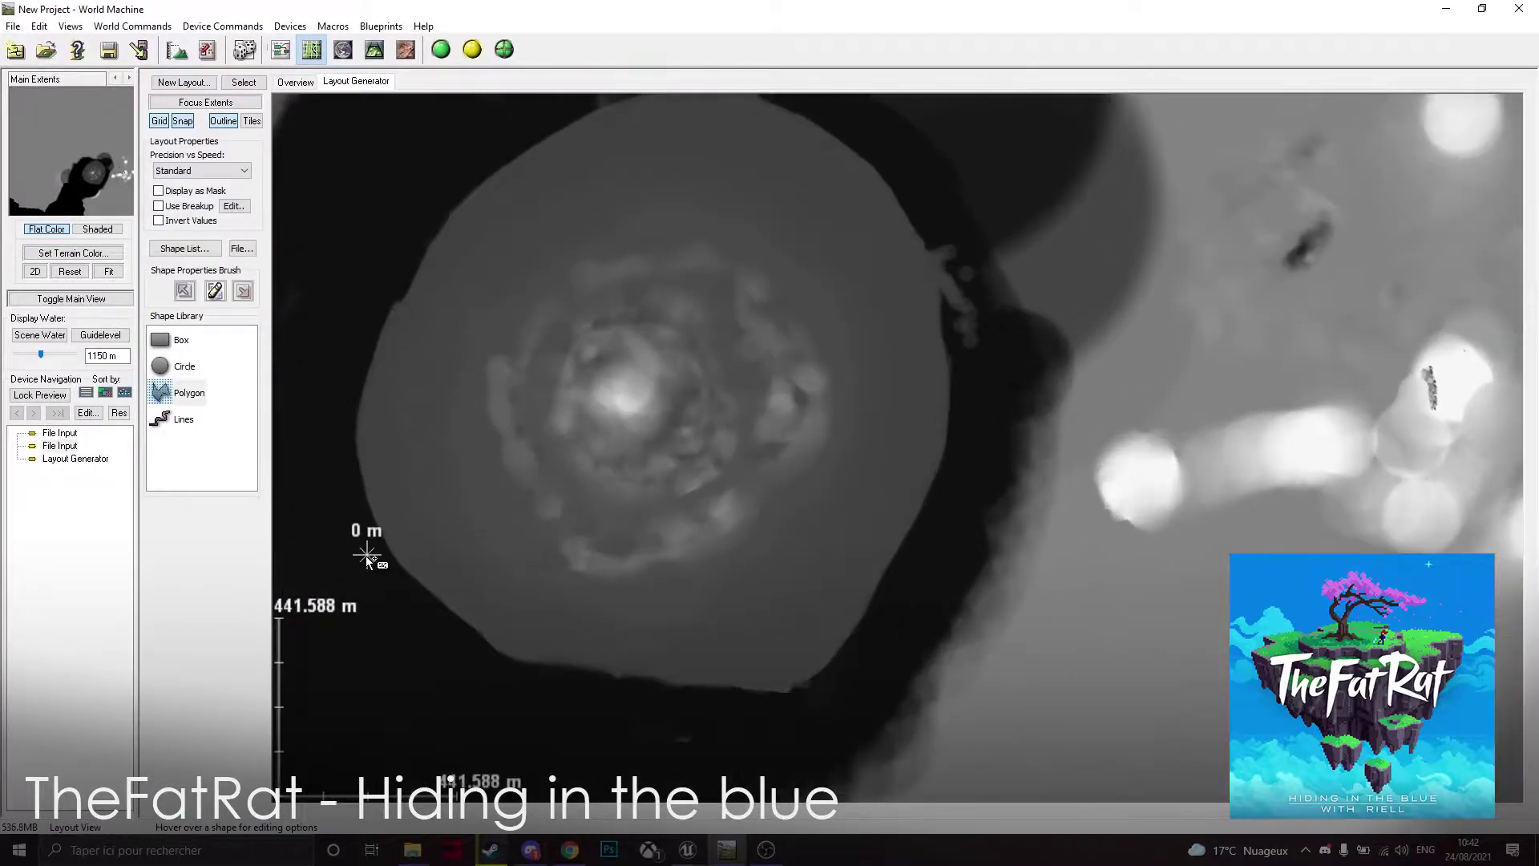
pyautogui.click(498, 704)
pyautogui.click(825, 739)
pyautogui.click(601, 103)
pyautogui.click(890, 241)
pyautogui.click(417, 535)
pyautogui.click(202, 170)
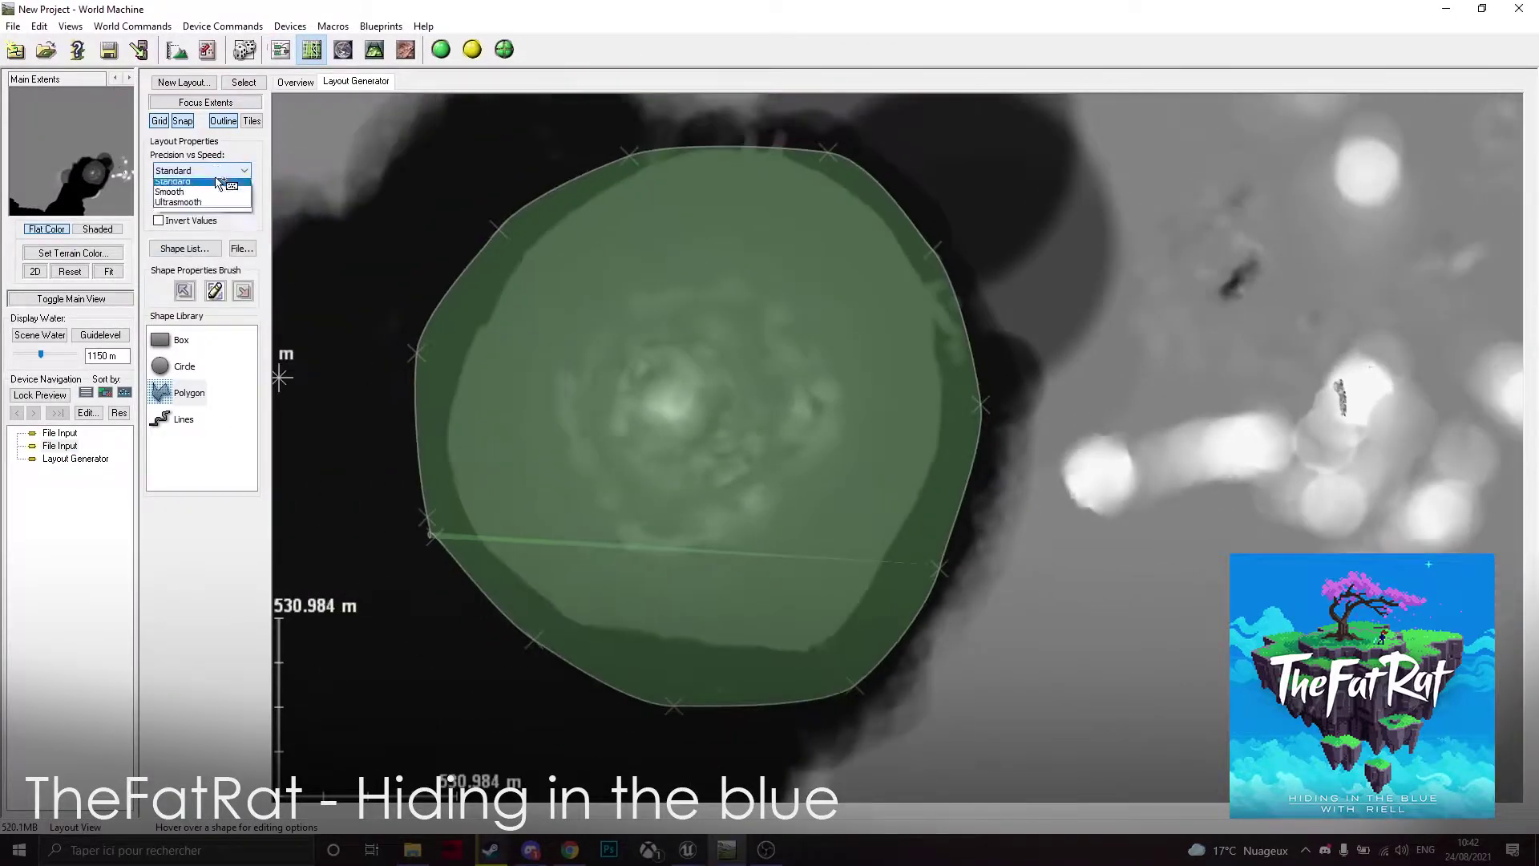
pyautogui.click(201, 212)
# - Set the method and strength of the Combiner that merges the two heightmap branches
pyautogui.click(71, 299)
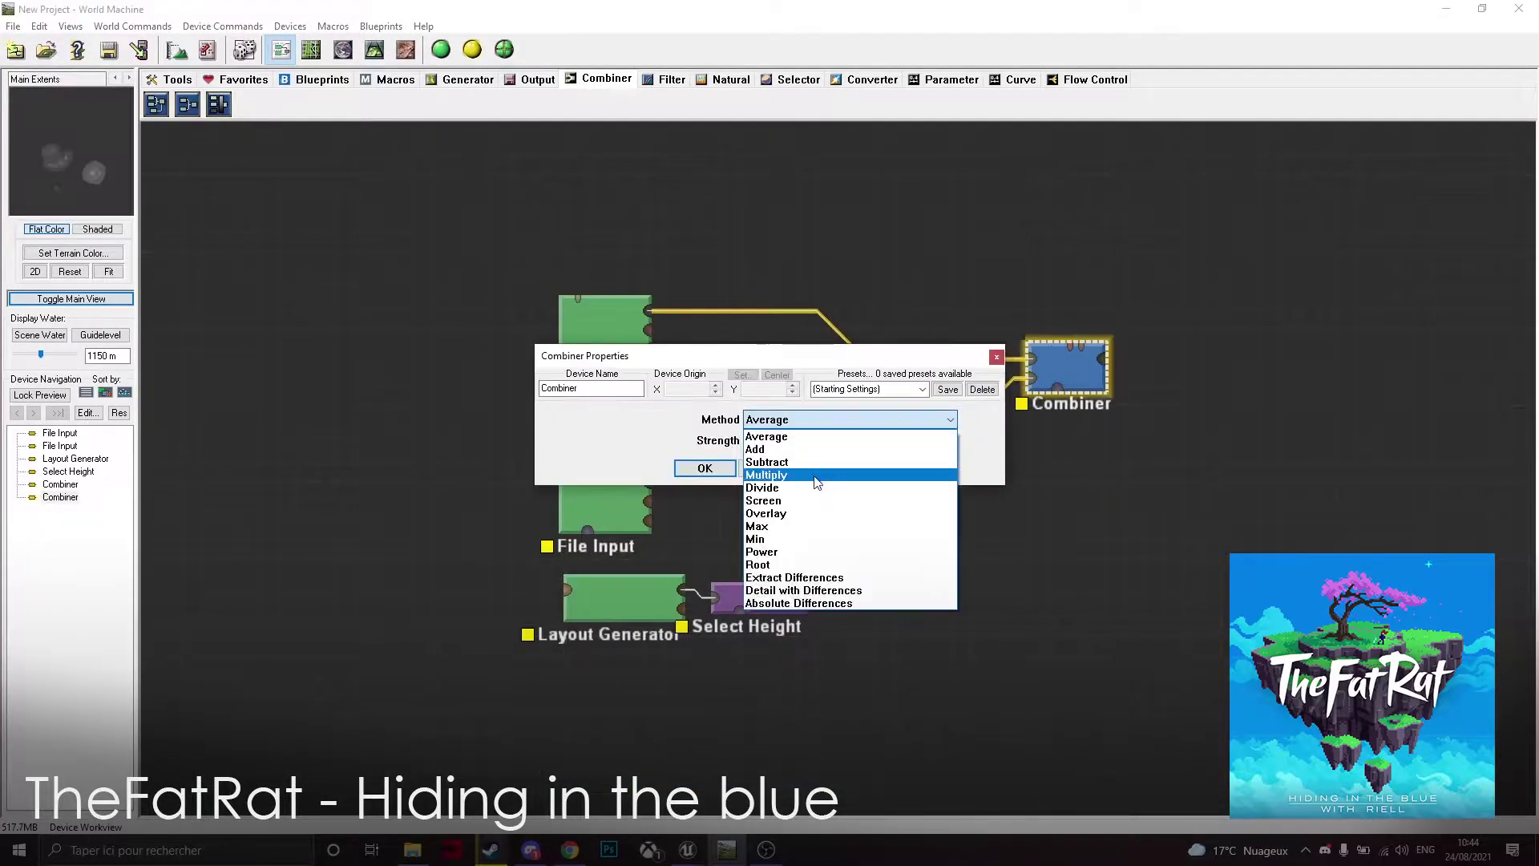
pyautogui.click(868, 442)
pyautogui.moveTo(828, 443); pyautogui.dragTo(824, 445)
pyautogui.click(705, 468)
# - Make room in the device graph and add a Layout Generator above the heightmap Combiners
pyautogui.moveTo(1226, 564); pyautogui.dragTo(915, 632)
pyautogui.moveTo(589, 391); pyautogui.dragTo(706, 343)
pyautogui.moveTo(888, 457); pyautogui.dragTo(682, 536)
pyautogui.click(468, 80)
pyautogui.click(344, 105)
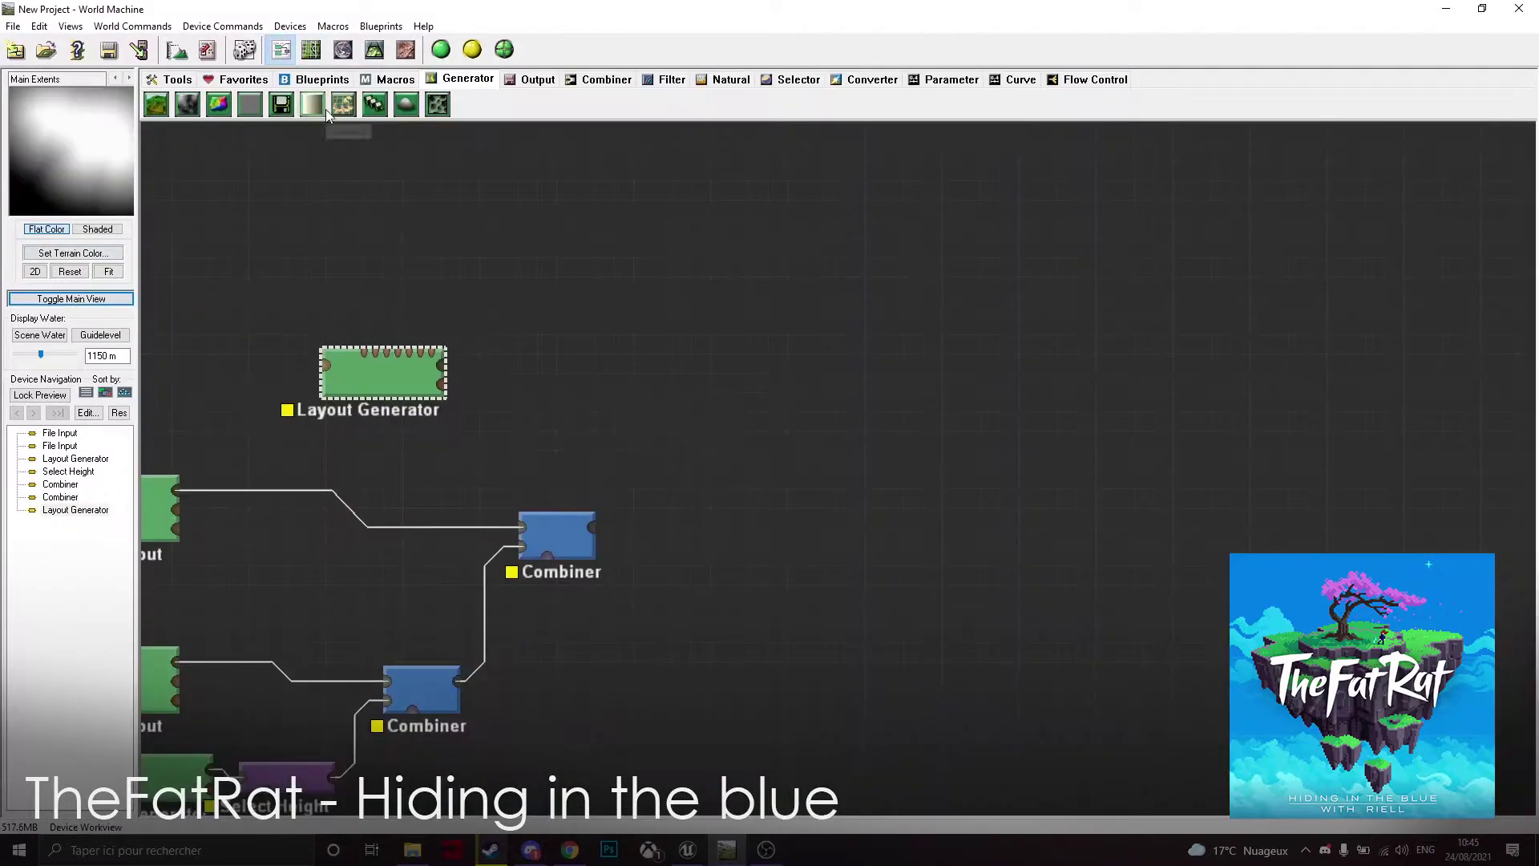
# - Add an Advanced Perlin device, adjust its parameters and feed it from the new Layout Generator
pyautogui.click(157, 104)
pyautogui.doubleClick(642, 285)
pyautogui.moveTo(639, 286); pyautogui.dragTo(631, 286)
pyautogui.moveTo(700, 384); pyautogui.dragTo(683, 388)
pyautogui.click(553, 562)
pyautogui.moveTo(590, 521); pyautogui.dragTo(553, 562)
pyautogui.doubleClick(493, 317)
pyautogui.click(553, 562)
# - Insert a Select Height device between the Layout Generator and the Advanced Perlin and confirm its properties
pyautogui.click(790, 79)
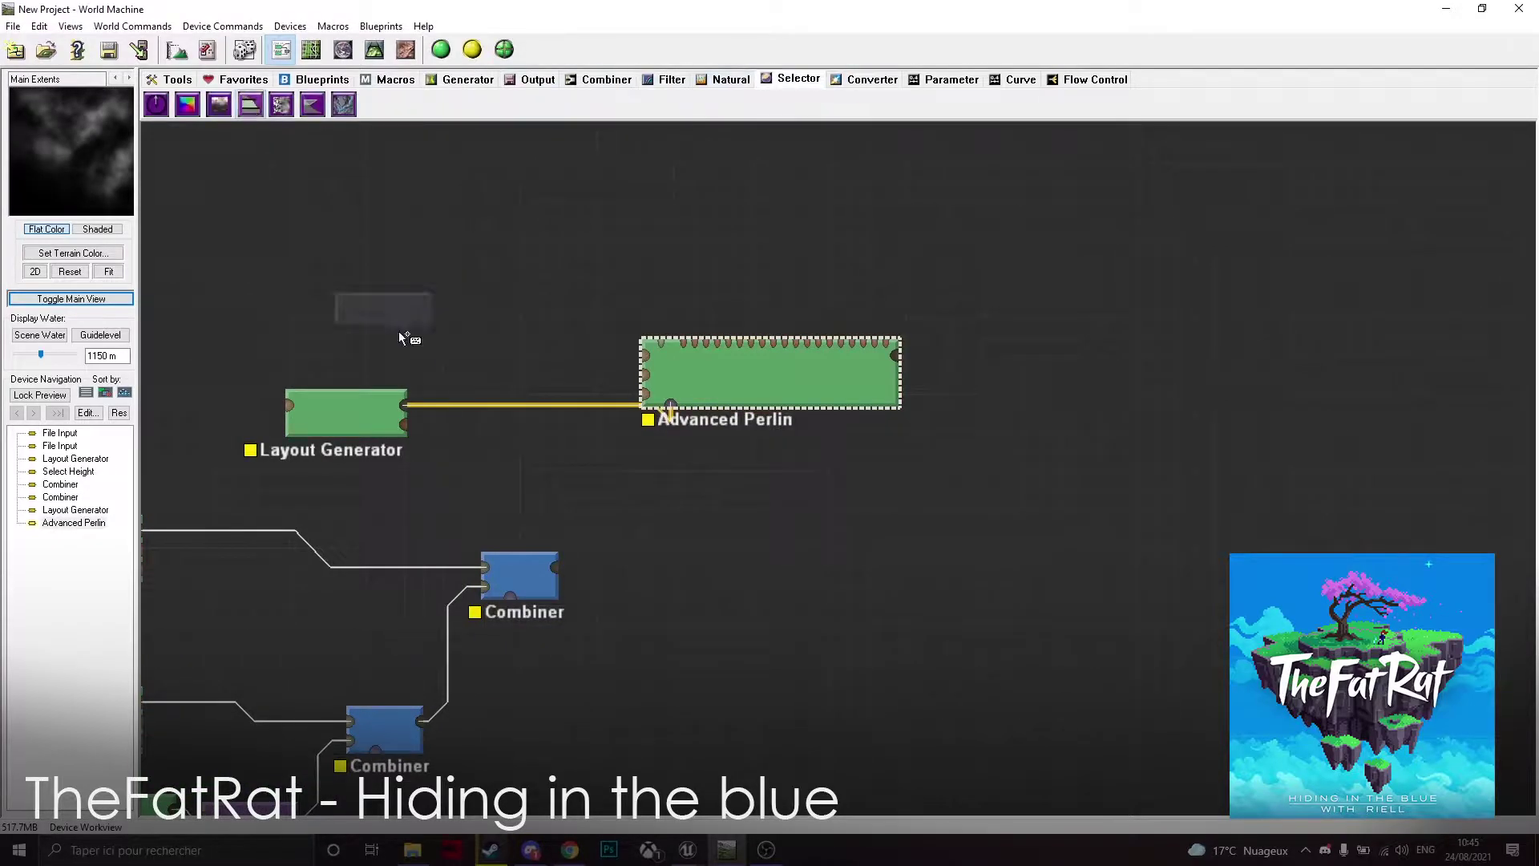
pyautogui.click(250, 105)
pyautogui.click(482, 394)
pyautogui.doubleClick(483, 394)
pyautogui.click(714, 516)
# - Readjust the Advanced Perlin's parameters for the masked noise
pyautogui.doubleClick(754, 372)
pyautogui.moveTo(683, 385); pyautogui.dragTo(690, 384)
pyautogui.click(568, 563)
pyautogui.moveTo(567, 563); pyautogui.dragTo(804, 345)
pyautogui.click(621, 512)
pyautogui.moveTo(864, 515); pyautogui.dragTo(395, 693)
pyautogui.click(653, 320)
pyautogui.click(644, 267)
# - Add another Layout Generator above the Advanced Perlin and draw a curved Lines shape in its layout
pyautogui.click(467, 79)
pyautogui.click(313, 104)
pyautogui.click(183, 419)
pyautogui.click(74, 523)
pyautogui.click(924, 372)
pyautogui.click(969, 352)
pyautogui.click(1009, 304)
pyautogui.click(1013, 249)
pyautogui.click(280, 50)
pyautogui.click(521, 206)
# - Add a Select Height device, connect it to the upper Layout Generator and adjust its height selection
pyautogui.click(790, 80)
pyautogui.click(250, 104)
pyautogui.click(637, 183)
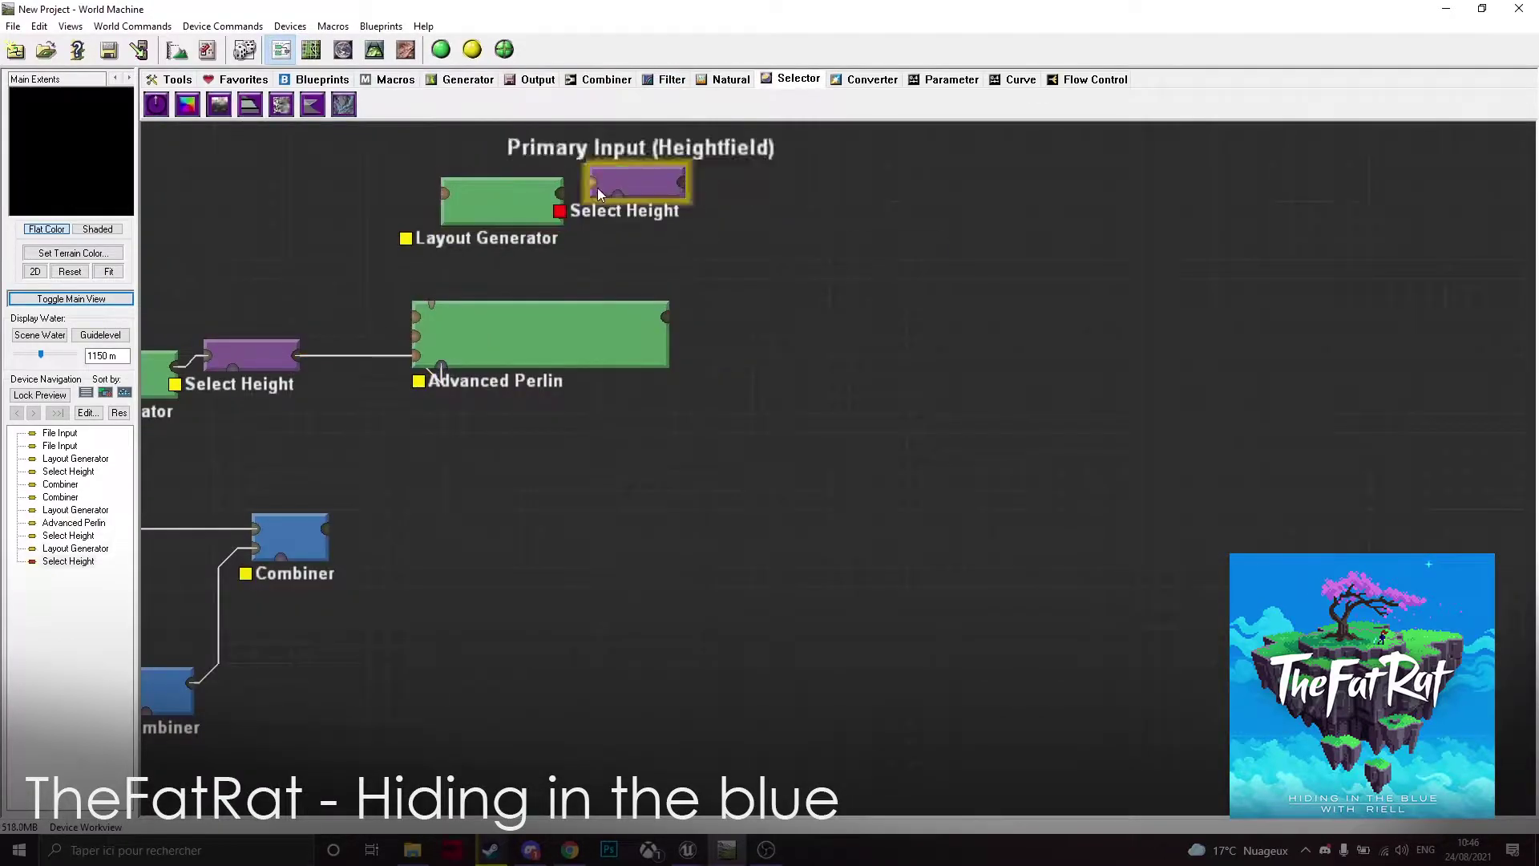
pyautogui.moveTo(561, 193); pyautogui.dragTo(592, 188)
pyautogui.doubleClick(638, 200)
pyautogui.moveTo(708, 433); pyautogui.dragTo(708, 337)
pyautogui.click(711, 522)
# - Add a Basic Noise device masked by the upper Select Height and confirm its properties
pyautogui.click(466, 80)
pyautogui.click(186, 104)
pyautogui.click(833, 202)
pyautogui.moveTo(842, 204); pyautogui.dragTo(822, 166)
pyautogui.moveTo(683, 201); pyautogui.dragTo(763, 175)
pyautogui.doubleClick(814, 164)
pyautogui.click(719, 554)
# - Merge the Basic Noise and Advanced Perlin outputs in a new Combiner using the Max method
pyautogui.click(607, 79)
pyautogui.click(188, 104)
pyautogui.click(897, 367)
pyautogui.moveTo(859, 359); pyautogui.dragTo(776, 281)
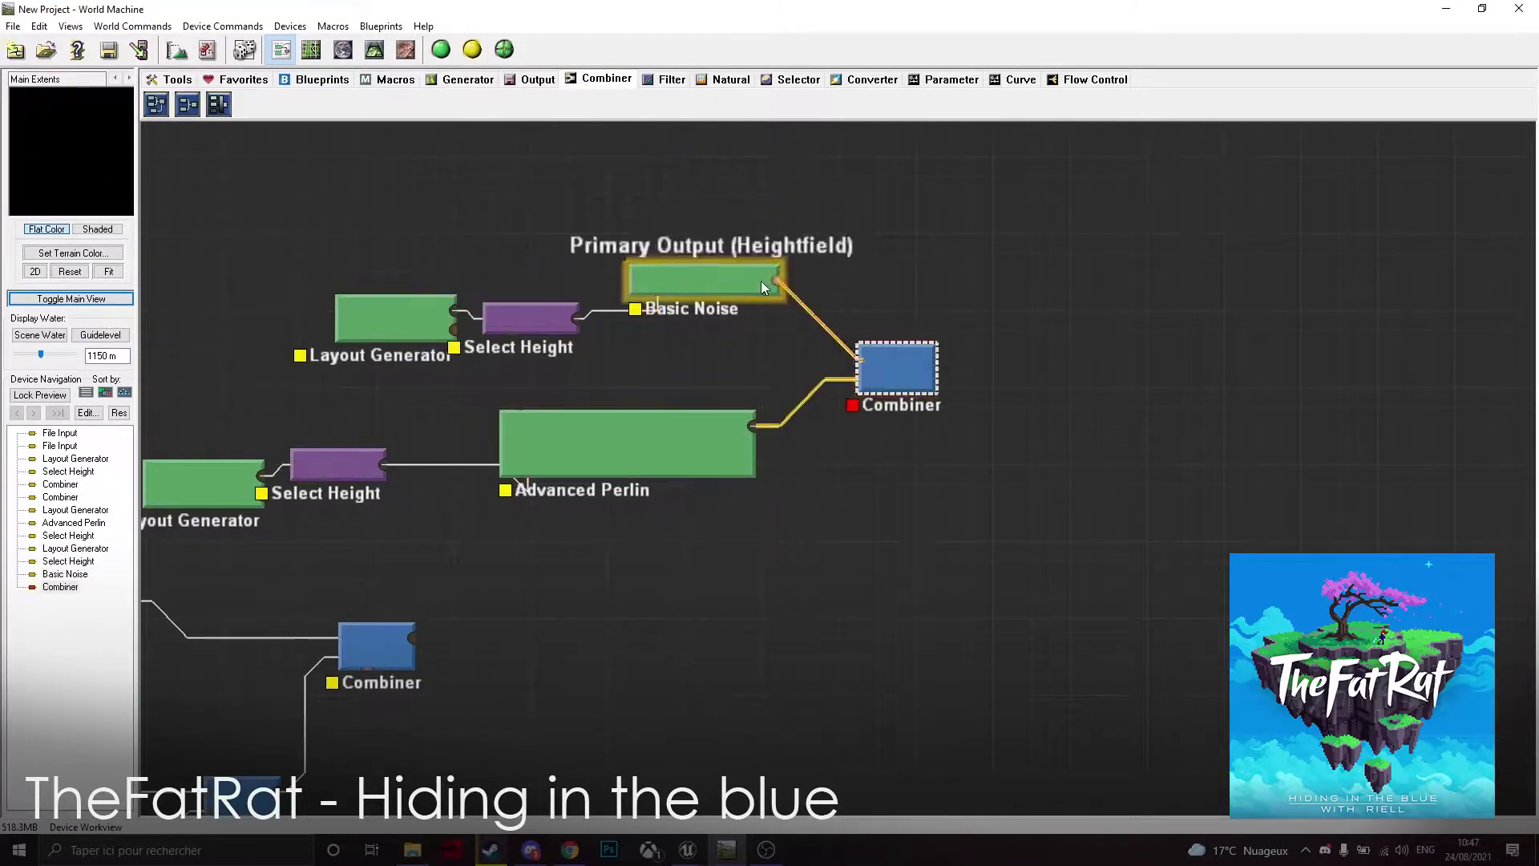
pyautogui.doubleClick(896, 369)
pyautogui.click(850, 419)
pyautogui.click(800, 526)
pyautogui.click(704, 468)
# - Add an Erosion device after the noise Combiner and place a Coast Erosion device further along the chain
pyautogui.click(731, 80)
pyautogui.click(218, 104)
pyautogui.click(802, 489)
pyautogui.click(731, 80)
pyautogui.click(156, 104)
pyautogui.click(687, 470)
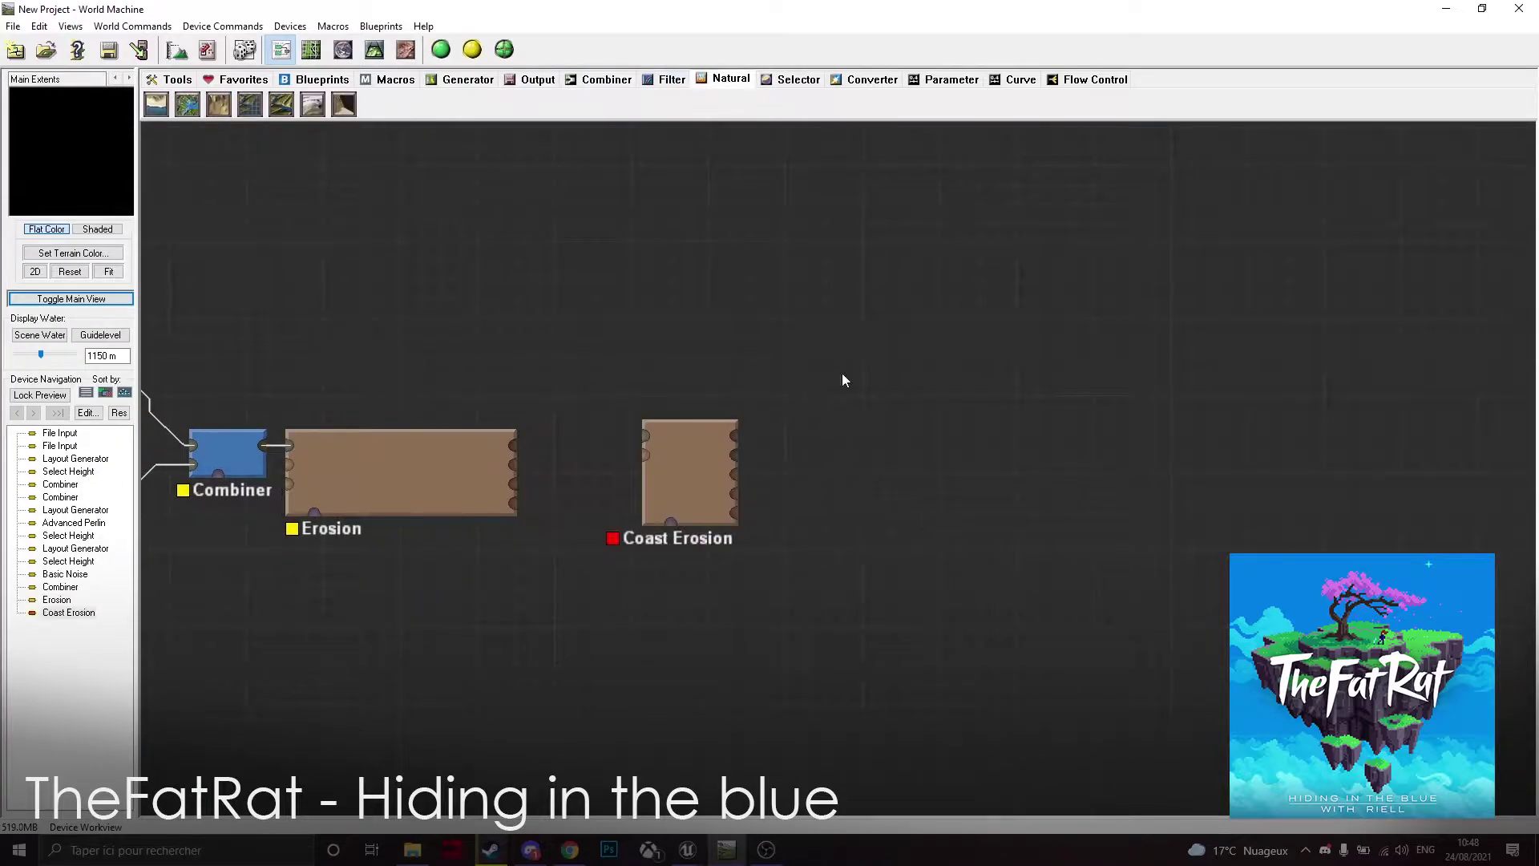
pyautogui.moveTo(688, 471); pyautogui.dragTo(766, 487)
# - Add a Terrace device after the Erosion and set it to 12 terraces with a terrace shape of 0.01
pyautogui.click(672, 79)
pyautogui.click(656, 104)
pyautogui.click(594, 453)
pyautogui.doubleClick(594, 454)
pyautogui.moveTo(753, 426); pyautogui.dragTo(759, 426)
pyautogui.moveTo(869, 440); pyautogui.dragTo(682, 449)
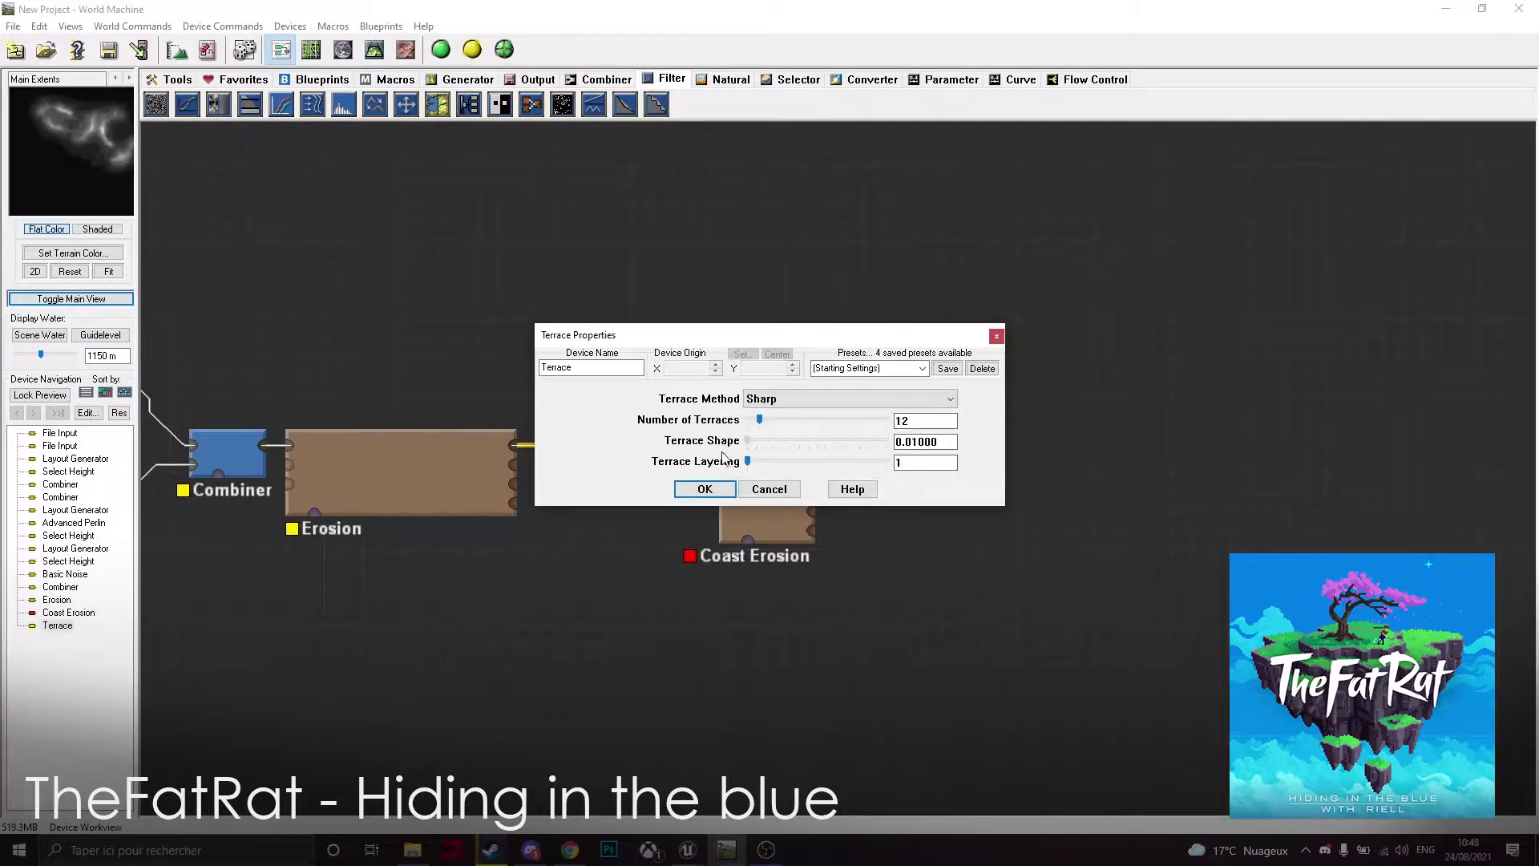
pyautogui.click(705, 489)
# - Add a second Erosion device after the Terrace and connect its output to the Coast Erosion
pyautogui.moveTo(767, 491); pyautogui.dragTo(825, 452)
pyautogui.click(732, 80)
pyautogui.click(218, 104)
pyautogui.click(768, 339)
pyautogui.moveTo(639, 444); pyautogui.dragTo(653, 435)
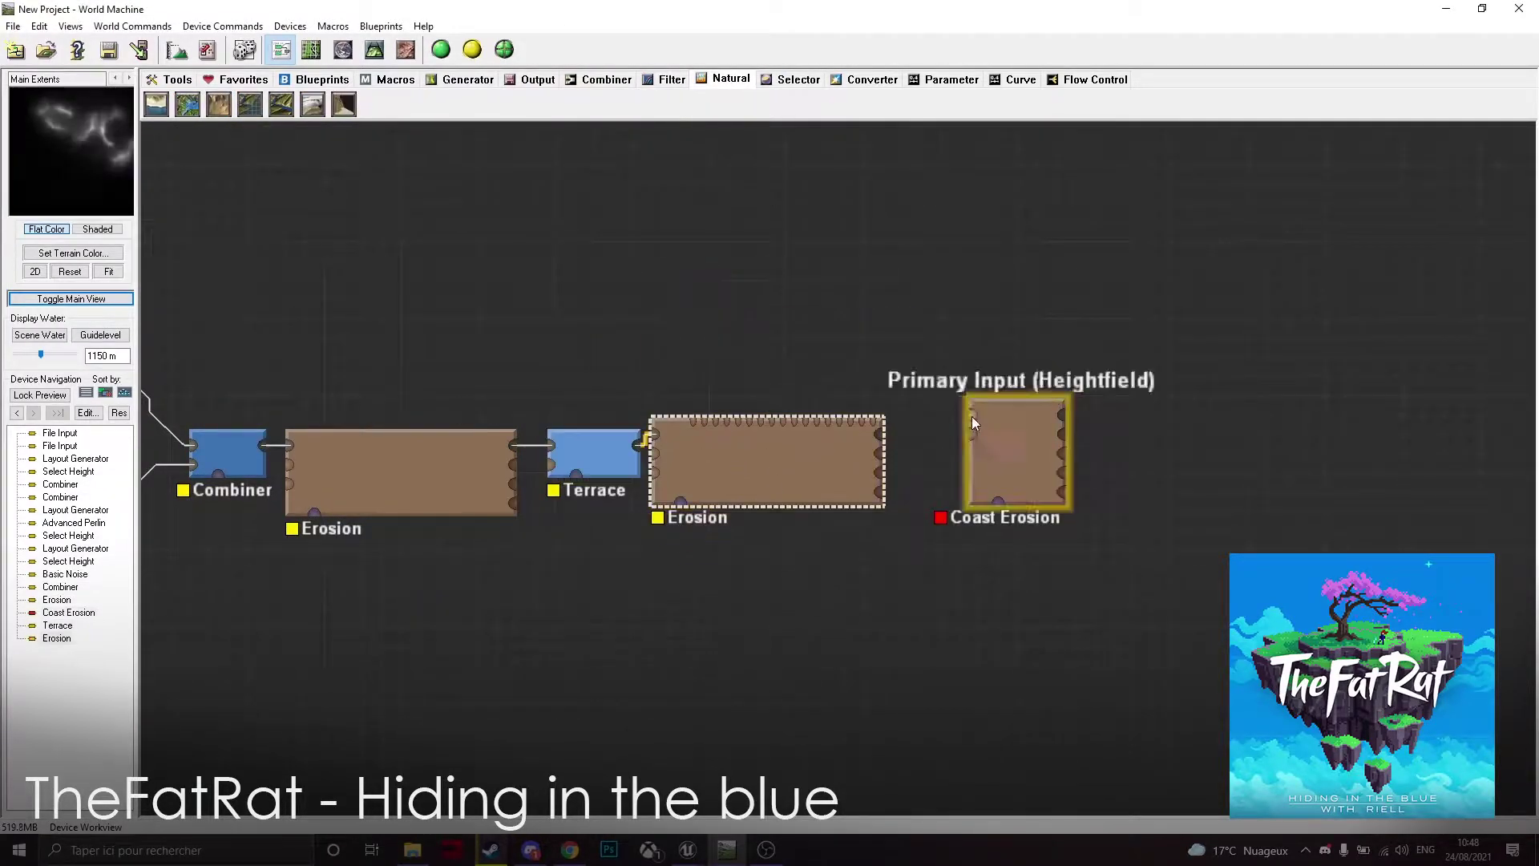
pyautogui.moveTo(970, 418); pyautogui.dragTo(881, 435)
pyautogui.doubleClick(940, 473)
pyautogui.click(704, 500)
# - Compare the heightmap Combiner with the noise chain and review the Advanced Perlin's properties
pyautogui.scroll(-4, 505, 290)
pyautogui.click(445, 486)
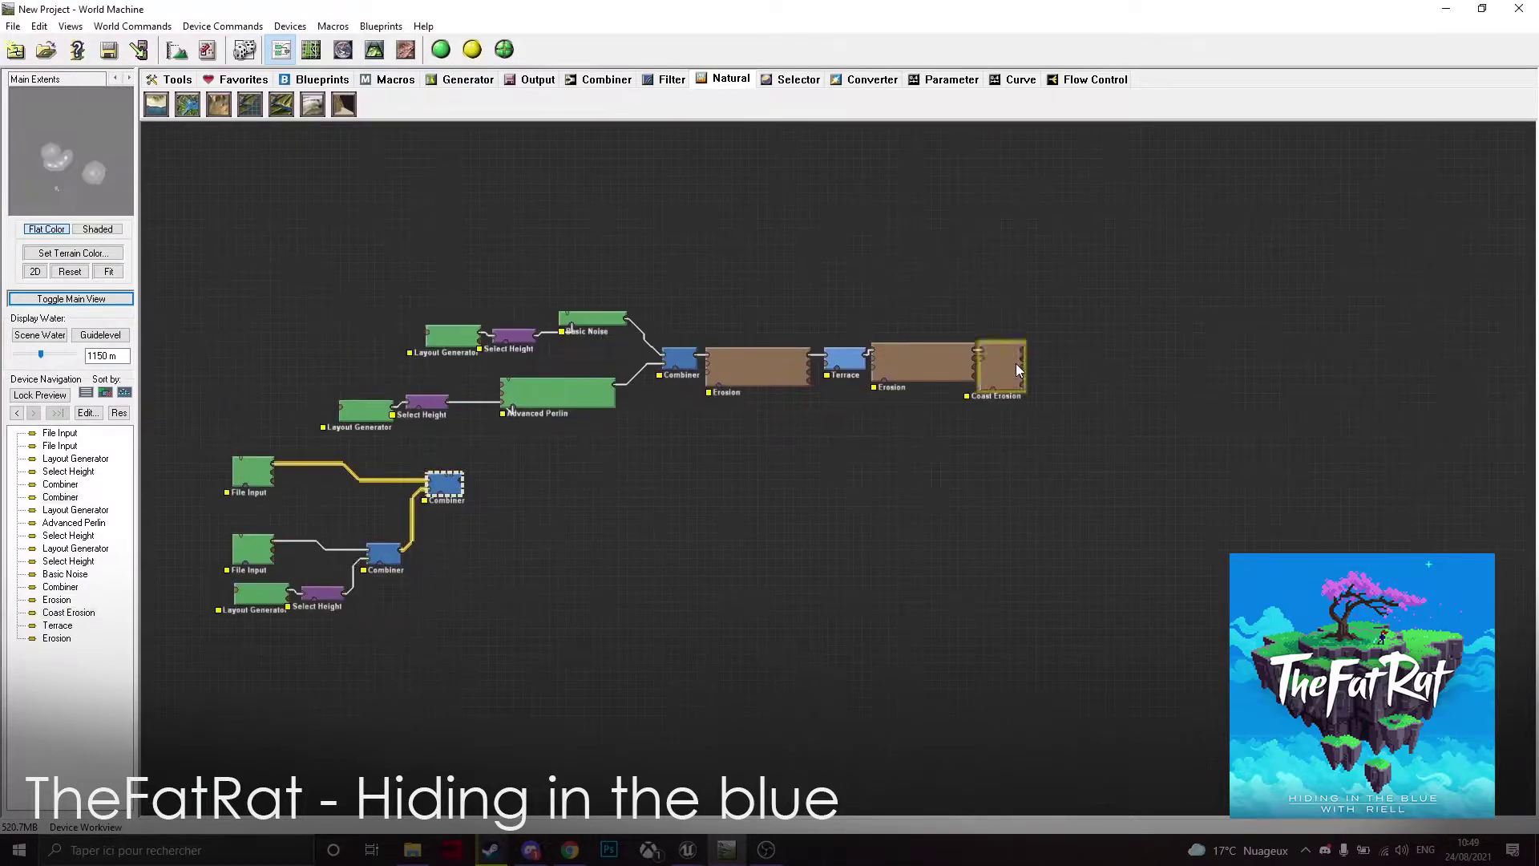
pyautogui.scroll(2, 456, 551)
pyautogui.click(457, 239)
pyautogui.doubleClick(609, 322)
pyautogui.click(553, 562)
pyautogui.click(1260, 285)
# - Add a final Combiner and connect the Coast Erosion and heightmap Combiner outputs to it
pyautogui.moveTo(1146, 434); pyautogui.dragTo(879, 464, button='middle')
pyautogui.click(670, 80)
pyautogui.click(466, 79)
pyautogui.click(606, 79)
pyautogui.click(188, 104)
pyautogui.click(1110, 379)
pyautogui.click(994, 315)
pyautogui.click(1110, 379)
pyautogui.moveTo(1086, 374); pyautogui.dragTo(1026, 290)
pyautogui.moveTo(1086, 387); pyautogui.dragTo(201, 482)
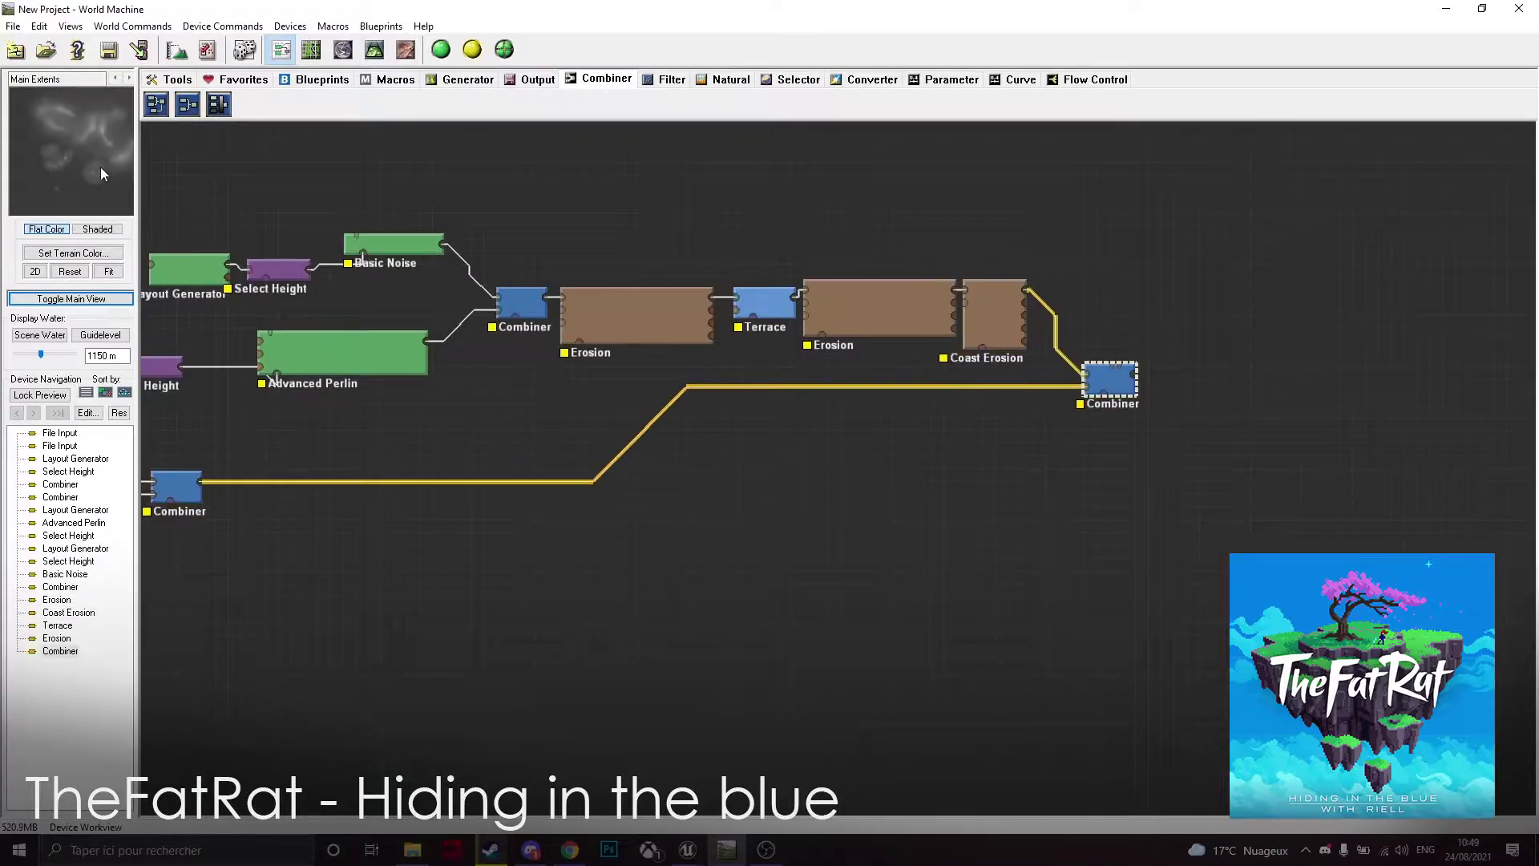
# - Set the final Combiner's method to Max and adjust its strength
pyautogui.scroll(-1, 1098, 385)
pyautogui.doubleClick(1080, 391)
pyautogui.click(810, 419)
pyautogui.click(785, 450)
pyautogui.moveTo(817, 440); pyautogui.dragTo(864, 447)
pyautogui.click(818, 419)
pyautogui.click(776, 522)
pyautogui.click(704, 468)
# - Recheck the Advanced Perlin's properties and preview the final Combiner's terrain
pyautogui.moveTo(417, 433); pyautogui.dragTo(677, 495, button='middle')
pyautogui.scroll(4, 677, 495)
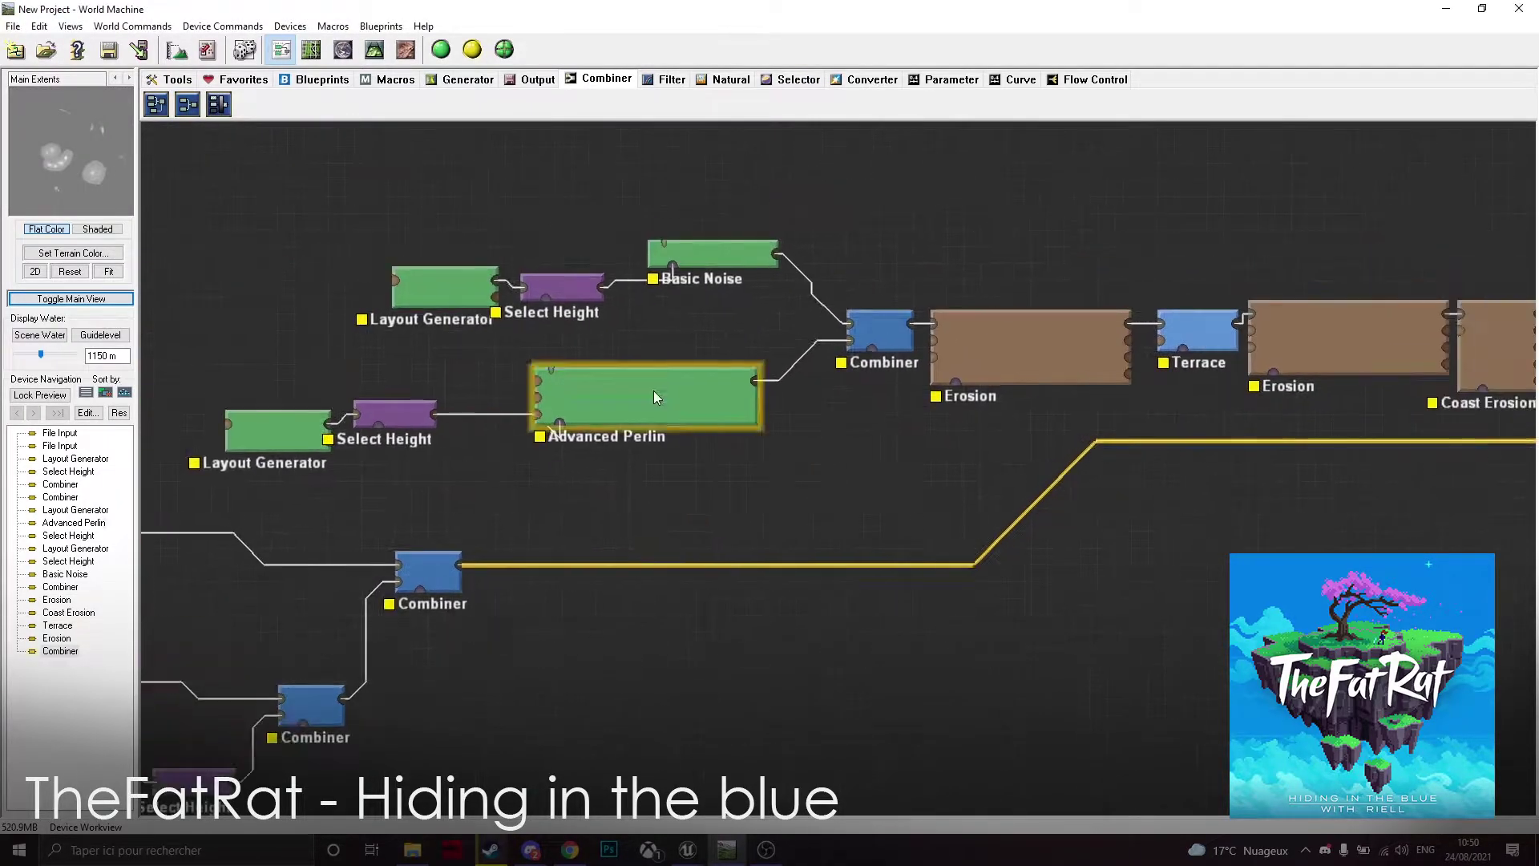
pyautogui.doubleClick(653, 396)
pyautogui.click(553, 562)
pyautogui.doubleClick(646, 396)
pyautogui.click(553, 561)
pyautogui.moveTo(922, 481); pyautogui.dragTo(536, 549, button='middle')
pyautogui.click(1257, 502)
# - Adjust the Basic Noise device's style and slider parameters
pyautogui.moveTo(561, 481); pyautogui.dragTo(772, 460, button='middle')
pyautogui.click(705, 379)
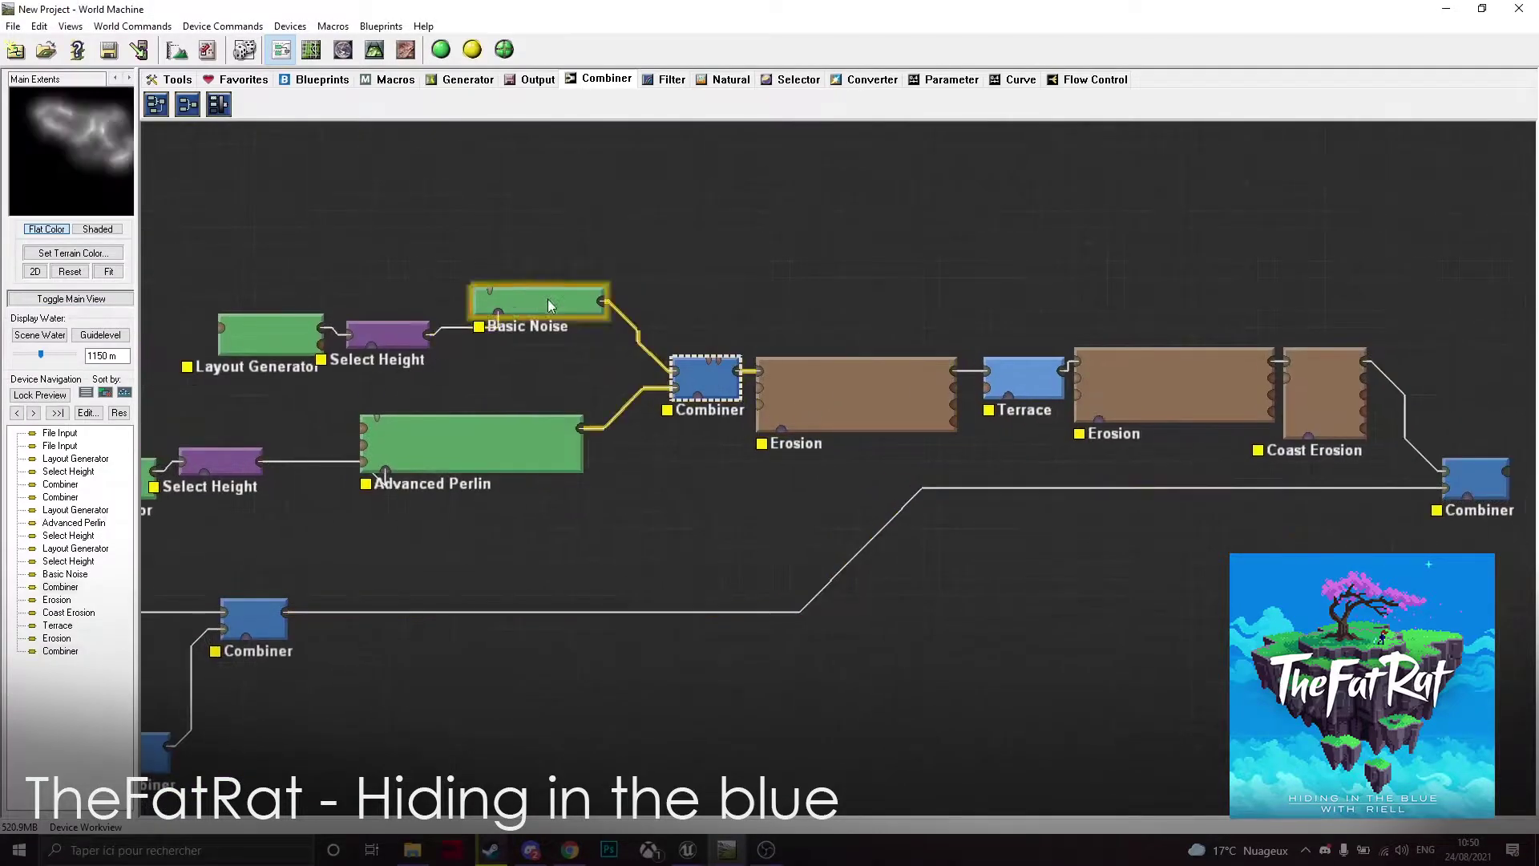
pyautogui.doubleClick(532, 303)
pyautogui.click(814, 340)
pyautogui.click(812, 343)
pyautogui.click(825, 378)
pyautogui.click(831, 406)
pyautogui.click(705, 552)
pyautogui.moveTo(646, 570); pyautogui.dragTo(756, 594, button='middle')
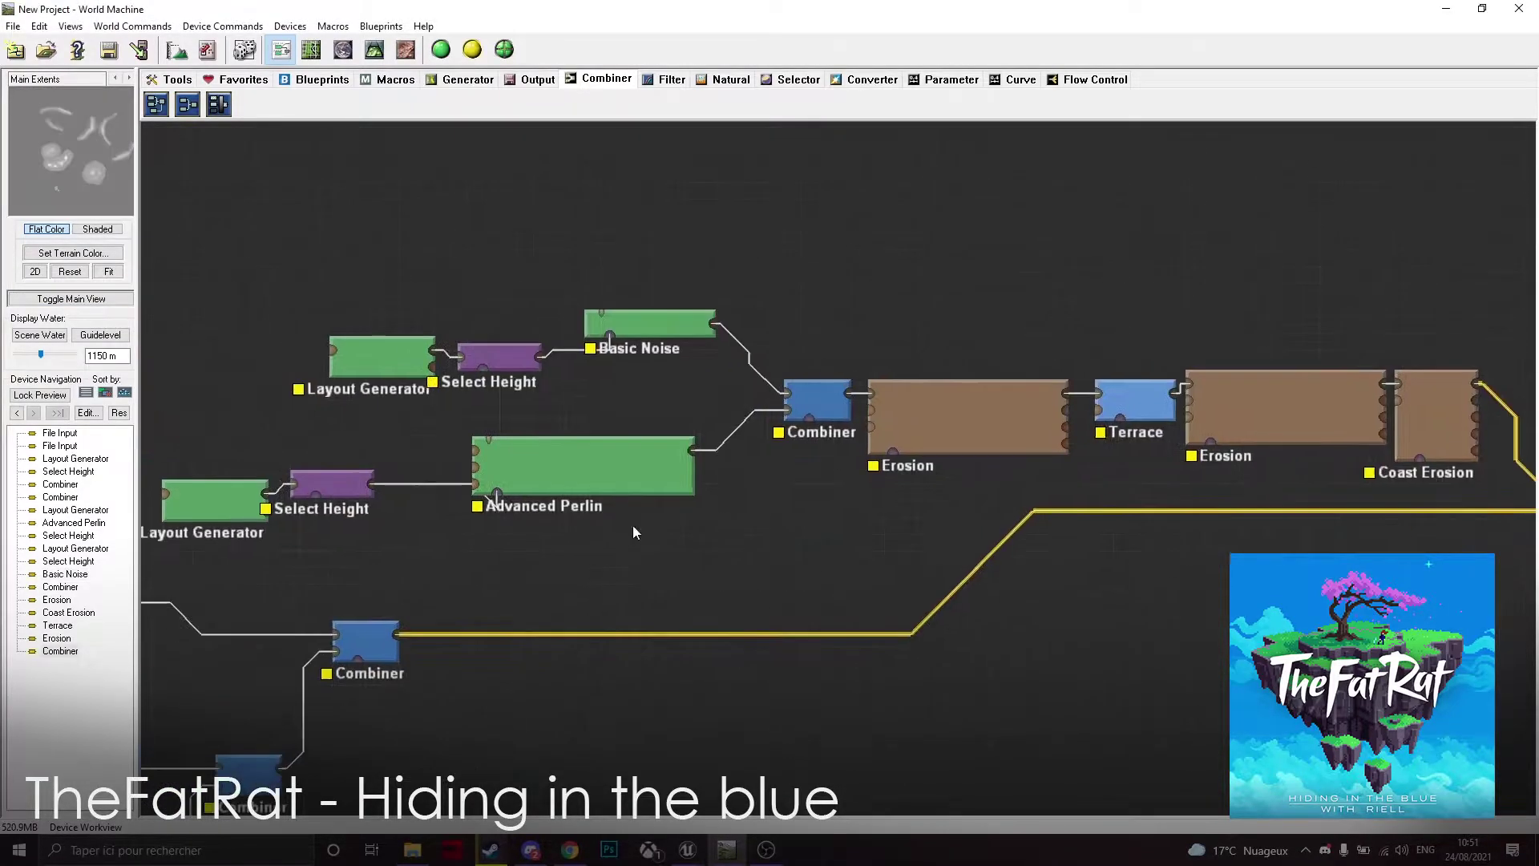
# - Review the upper Layout Generator's layout and the settings of the Advanced Perlin and the final Combiner
pyautogui.doubleClick(384, 354)
pyautogui.click(72, 298)
pyautogui.doubleClick(582, 471)
pyautogui.click(554, 561)
pyautogui.scroll(-2, 561, 513)
pyautogui.doubleClick(1306, 503)
pyautogui.click(705, 468)
# - Fine-tune an Advanced Perlin slider and recheck the Basic Noise and final Combiner settings
pyautogui.doubleClick(505, 475)
pyautogui.moveTo(713, 380); pyautogui.dragTo(701, 387)
pyautogui.click(553, 562)
pyautogui.doubleClick(521, 361)
pyautogui.click(705, 550)
pyautogui.doubleClick(1306, 504)
pyautogui.click(939, 425)
pyautogui.click(704, 468)
# - Check the lower Layout Generator's layout and readjust the Advanced Perlin's slider
pyautogui.scroll(2, 560, 519)
pyautogui.moveTo(401, 513); pyautogui.dragTo(721, 545, button='middle')
pyautogui.doubleClick(405, 523)
pyautogui.click(72, 298)
pyautogui.doubleClick(547, 513)
pyautogui.moveTo(765, 428); pyautogui.dragTo(771, 428)
pyautogui.click(716, 518)
# - Preview the final Combiner's terrain in the main view and return to the device network
pyautogui.scroll(-1, 722, 513)
pyautogui.moveTo(1122, 529); pyautogui.dragTo(505, 513, button='middle')
pyautogui.click(1144, 516)
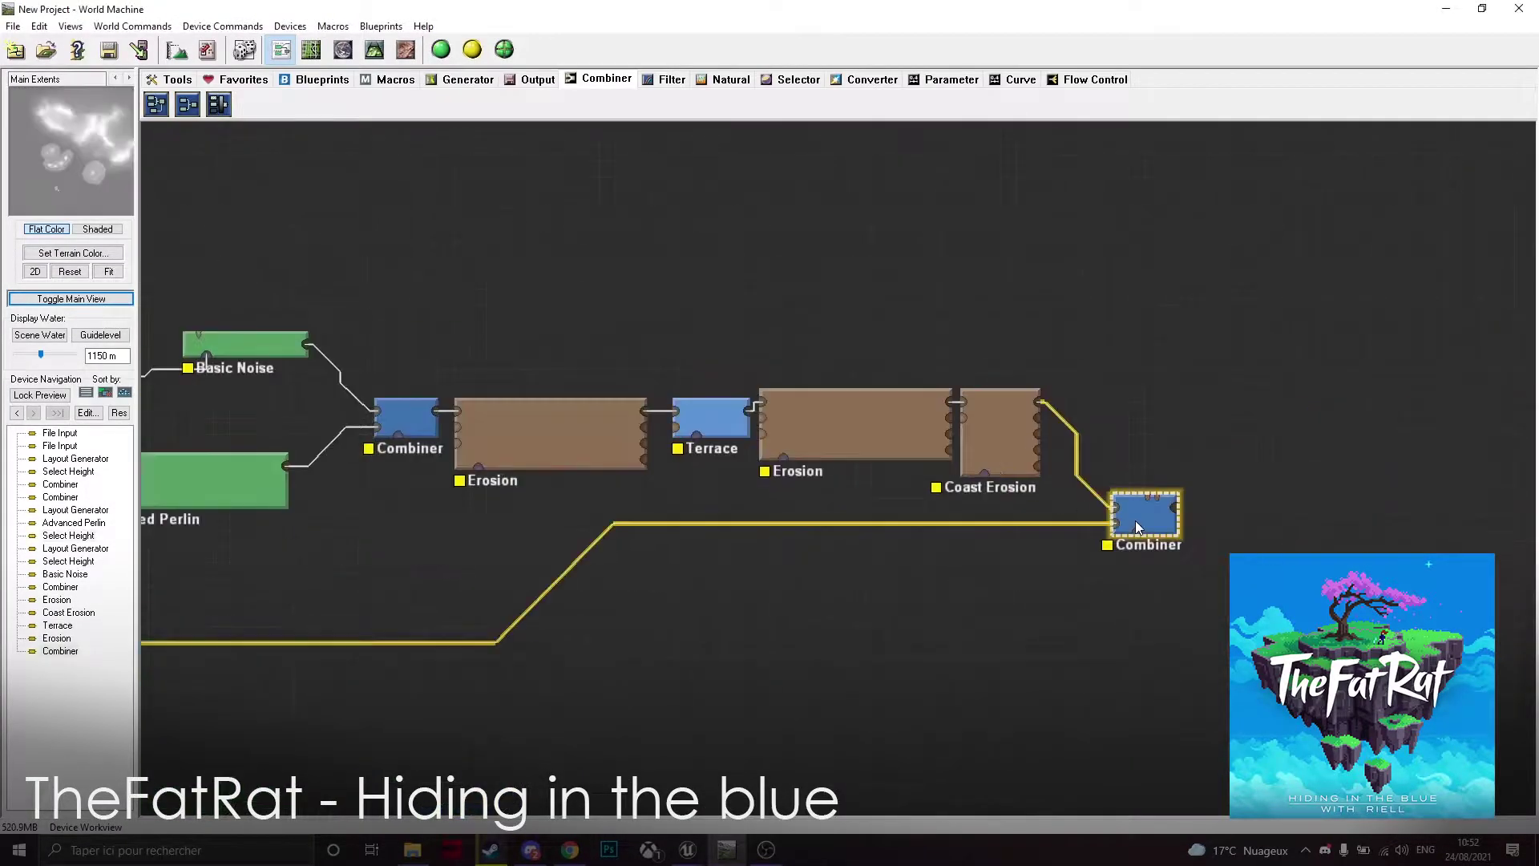
pyautogui.click(72, 298)
pyautogui.click(72, 299)
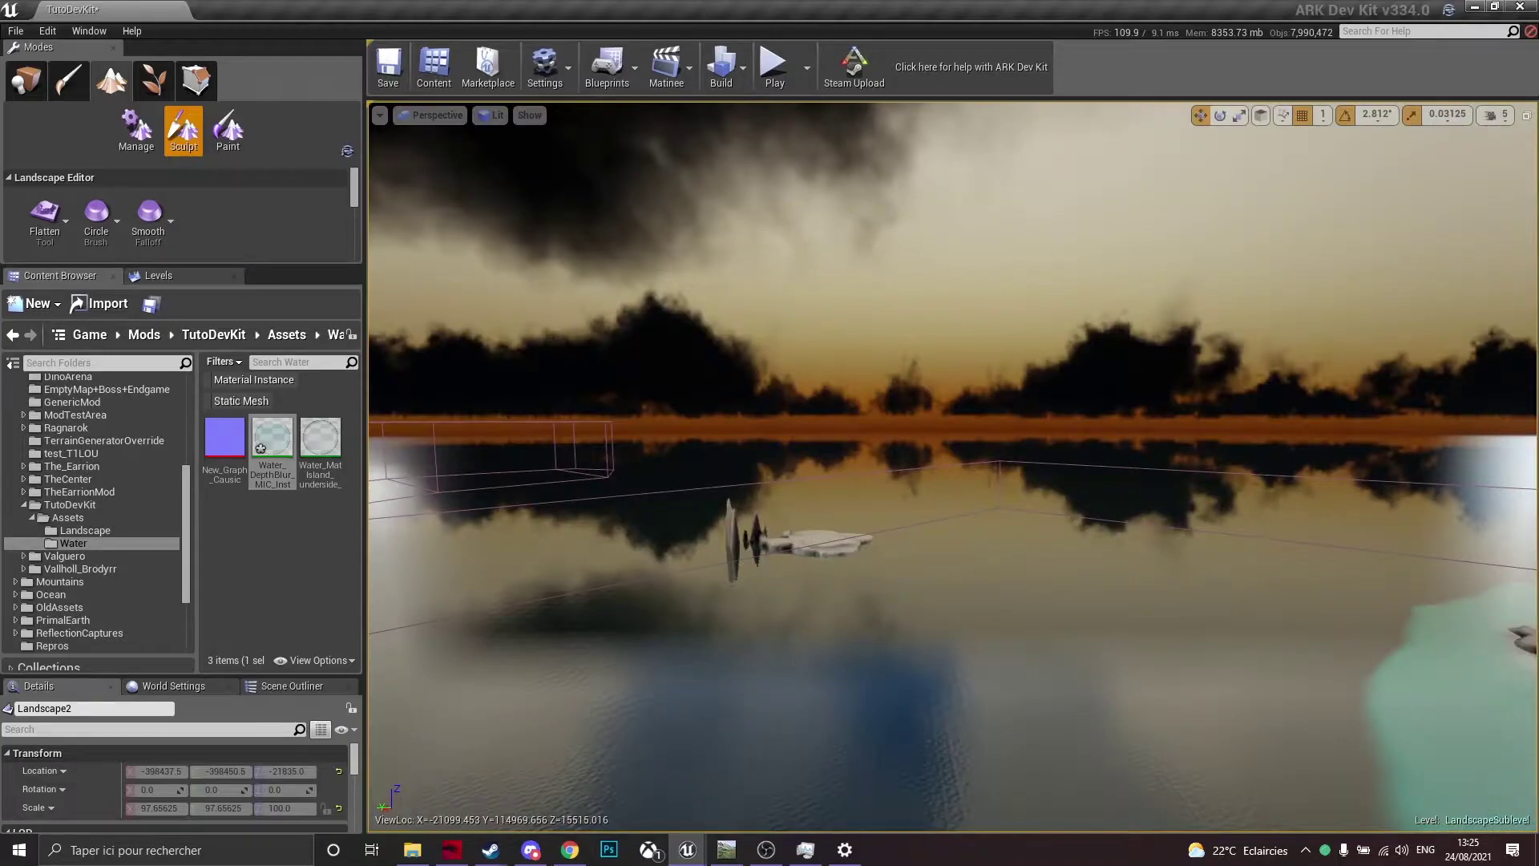
# - Look over the islands in the ARK Dev Kit, switch to World Machine, close the Height Output settings and maximize the window
pyautogui.press('d')
pyautogui.moveTo(783, 820); pyautogui.dragTo(829, 793, button='right')
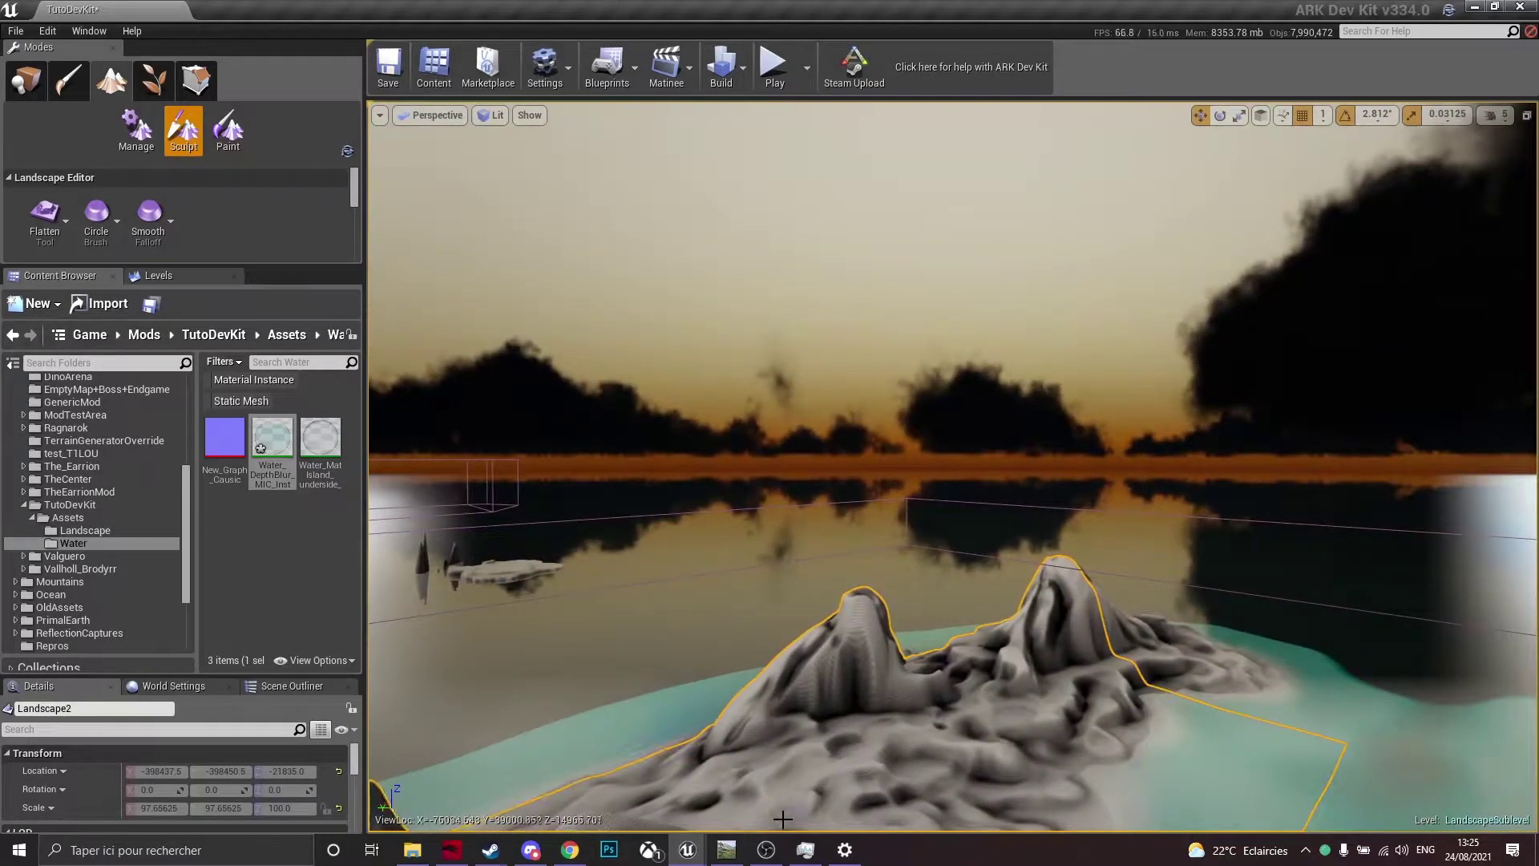
pyautogui.click(741, 857)
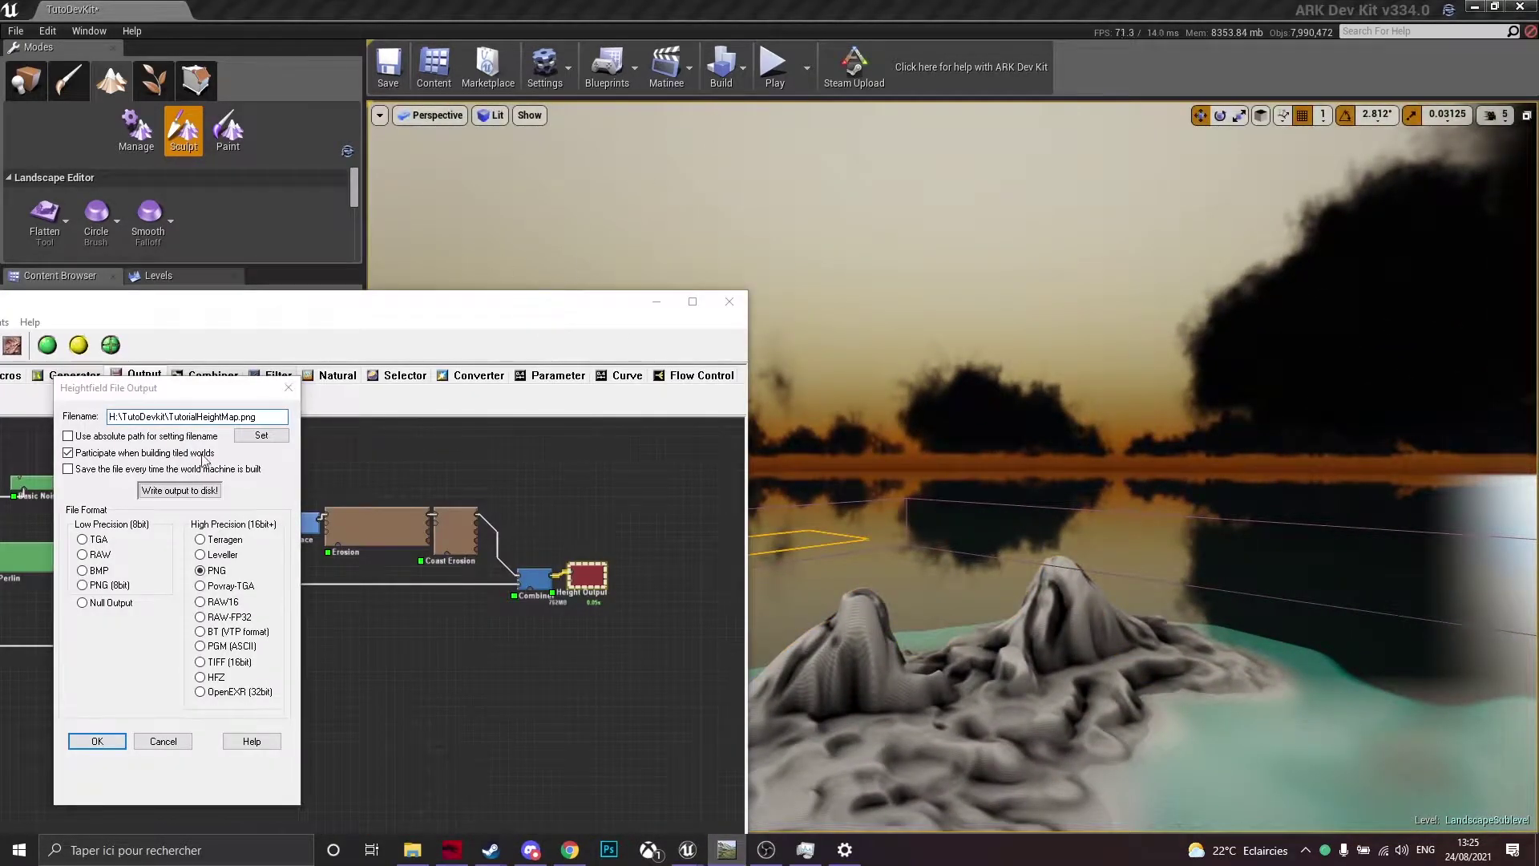
pyautogui.click(288, 387)
pyautogui.moveTo(360, 309); pyautogui.dragTo(659, 7)
pyautogui.scroll(-3, 507, 483)
pyautogui.moveTo(570, 548); pyautogui.dragTo(687, 574, button='middle')
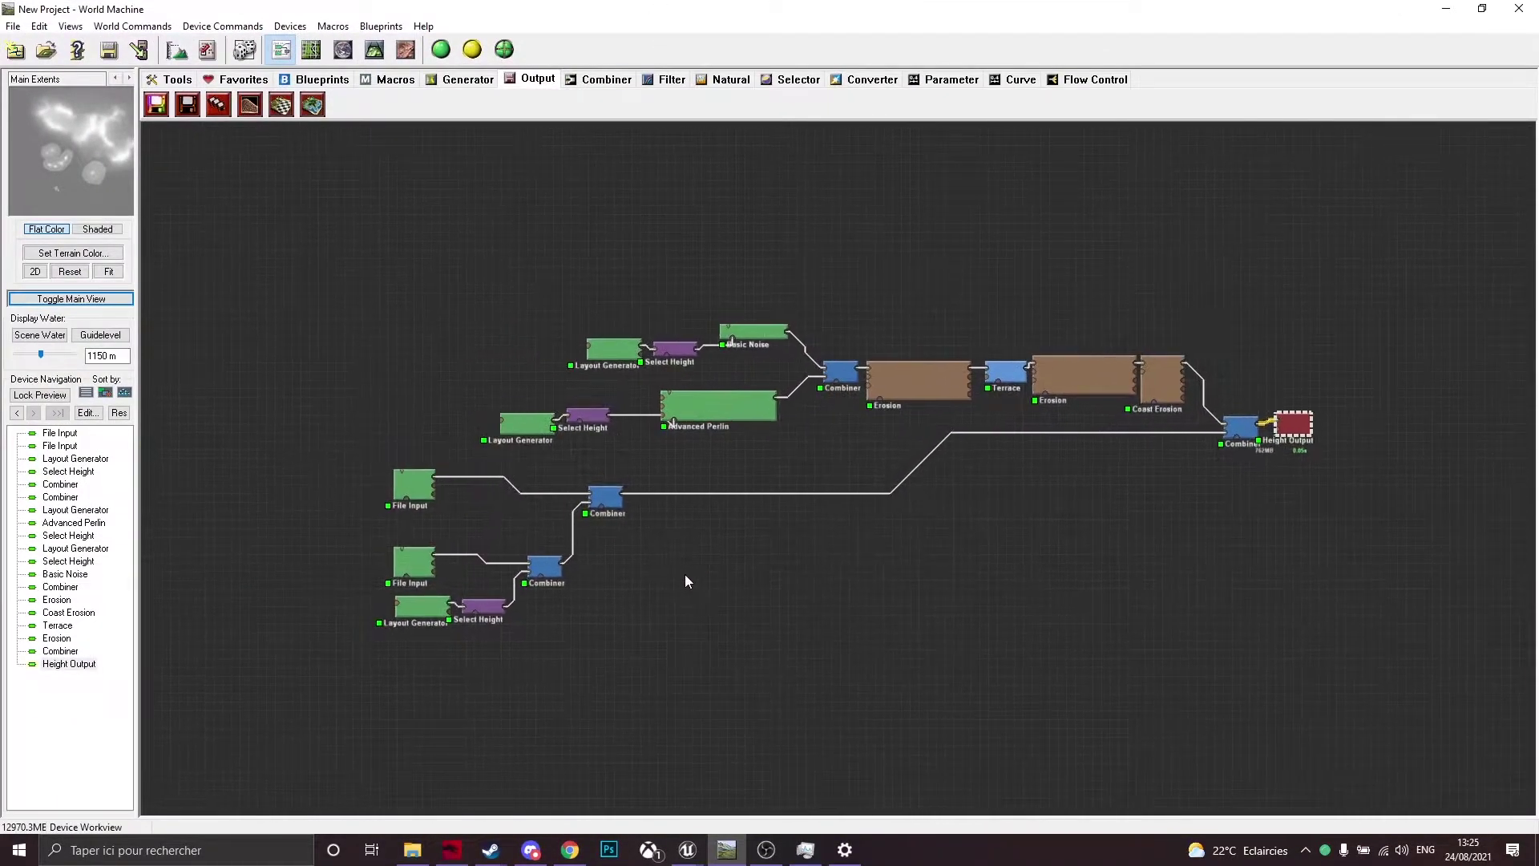
# - Inspect the file settings of both heightmap File Input devices
pyautogui.scroll(6, 686, 574)
pyautogui.moveTo(261, 521); pyautogui.dragTo(720, 430, button='middle')
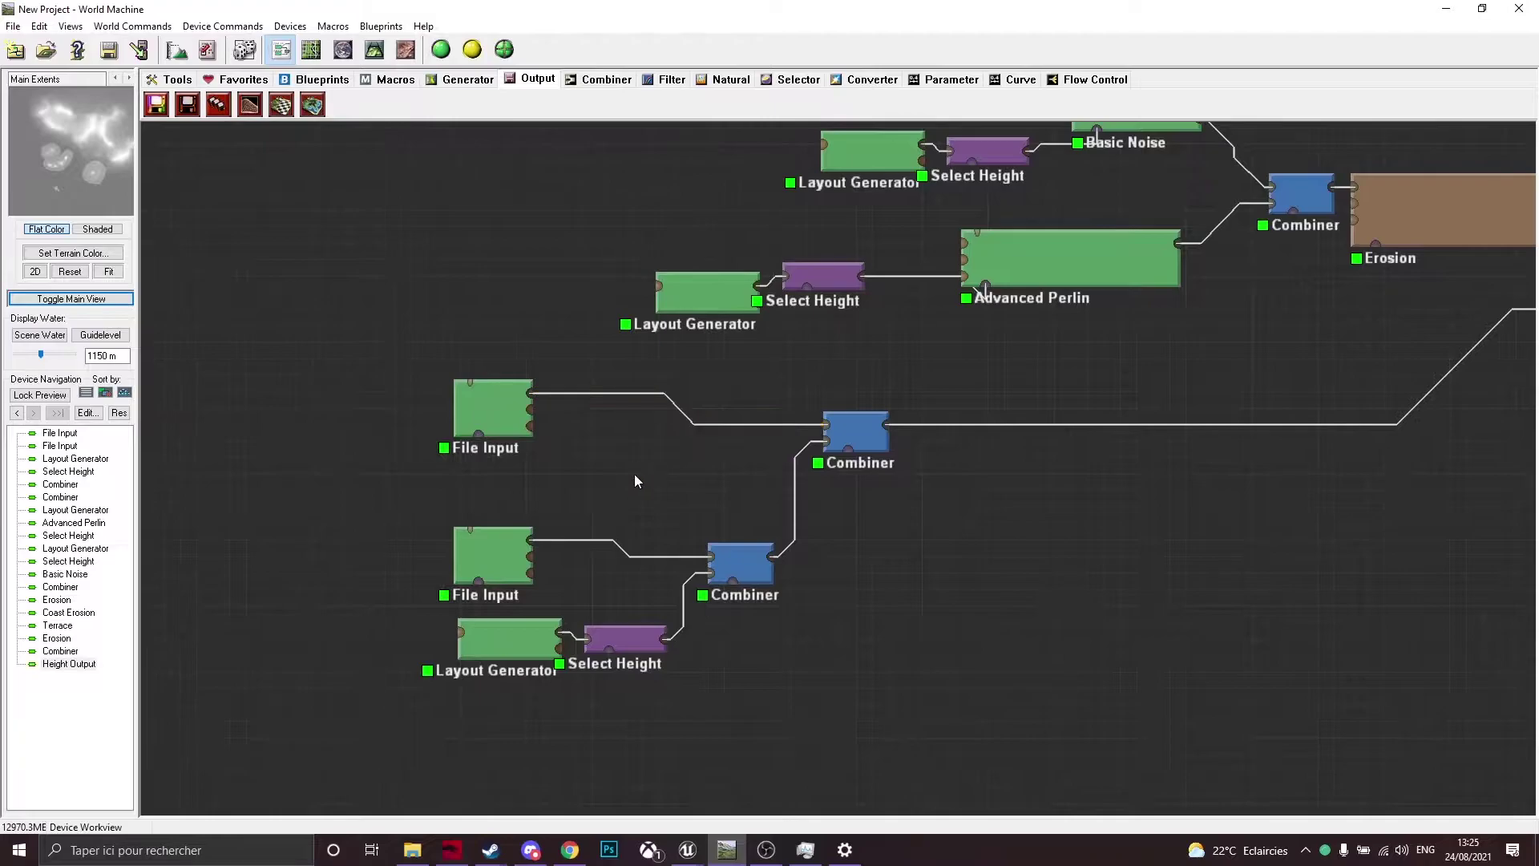
pyautogui.scroll(1, 585, 486)
pyautogui.doubleClick(511, 408)
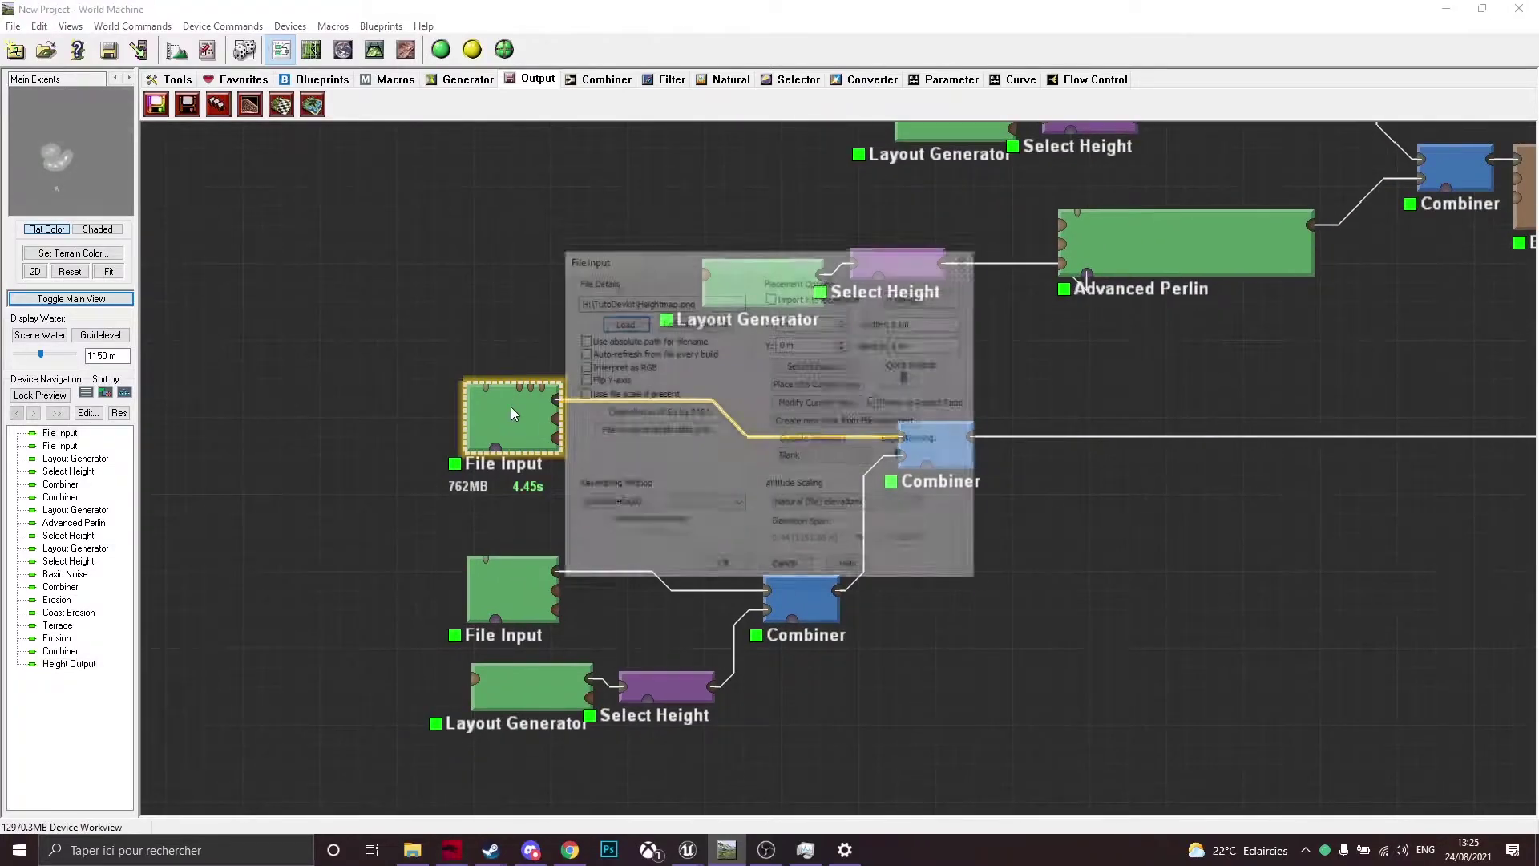
pyautogui.click(969, 259)
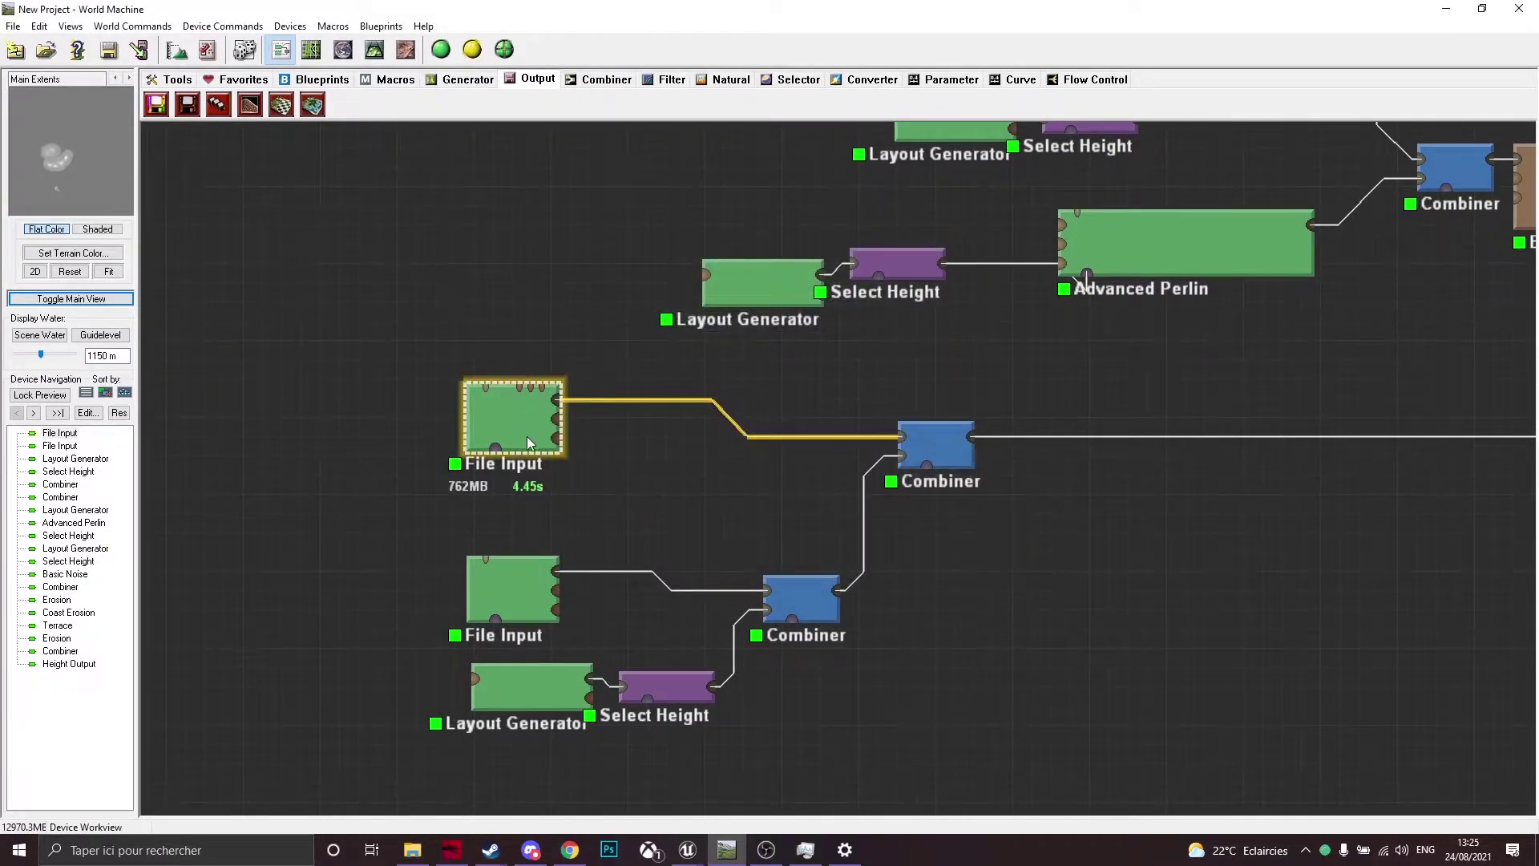
pyautogui.doubleClick(508, 591)
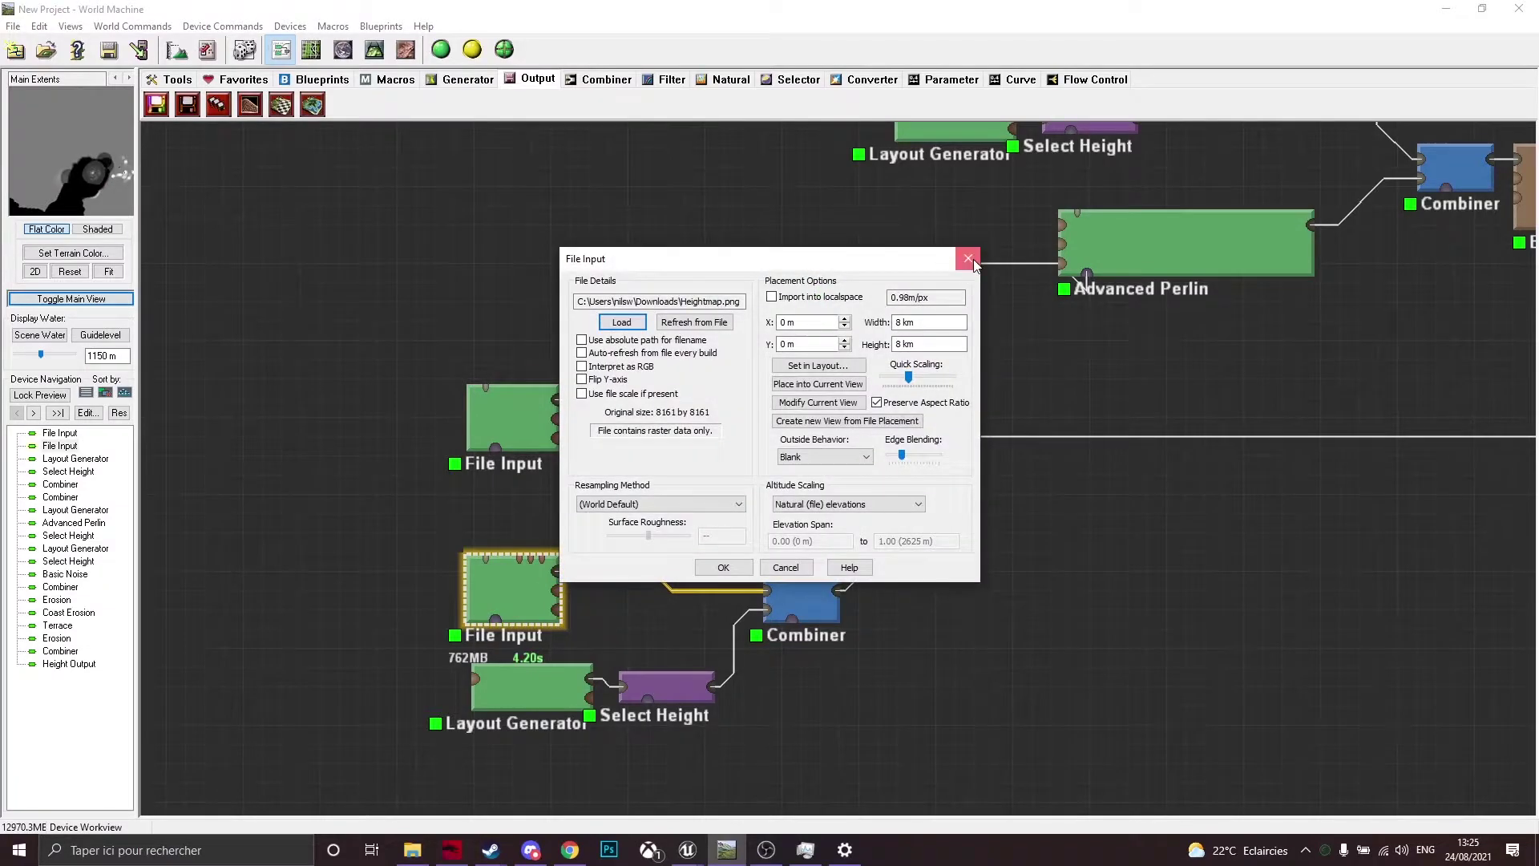
pyautogui.click(969, 259)
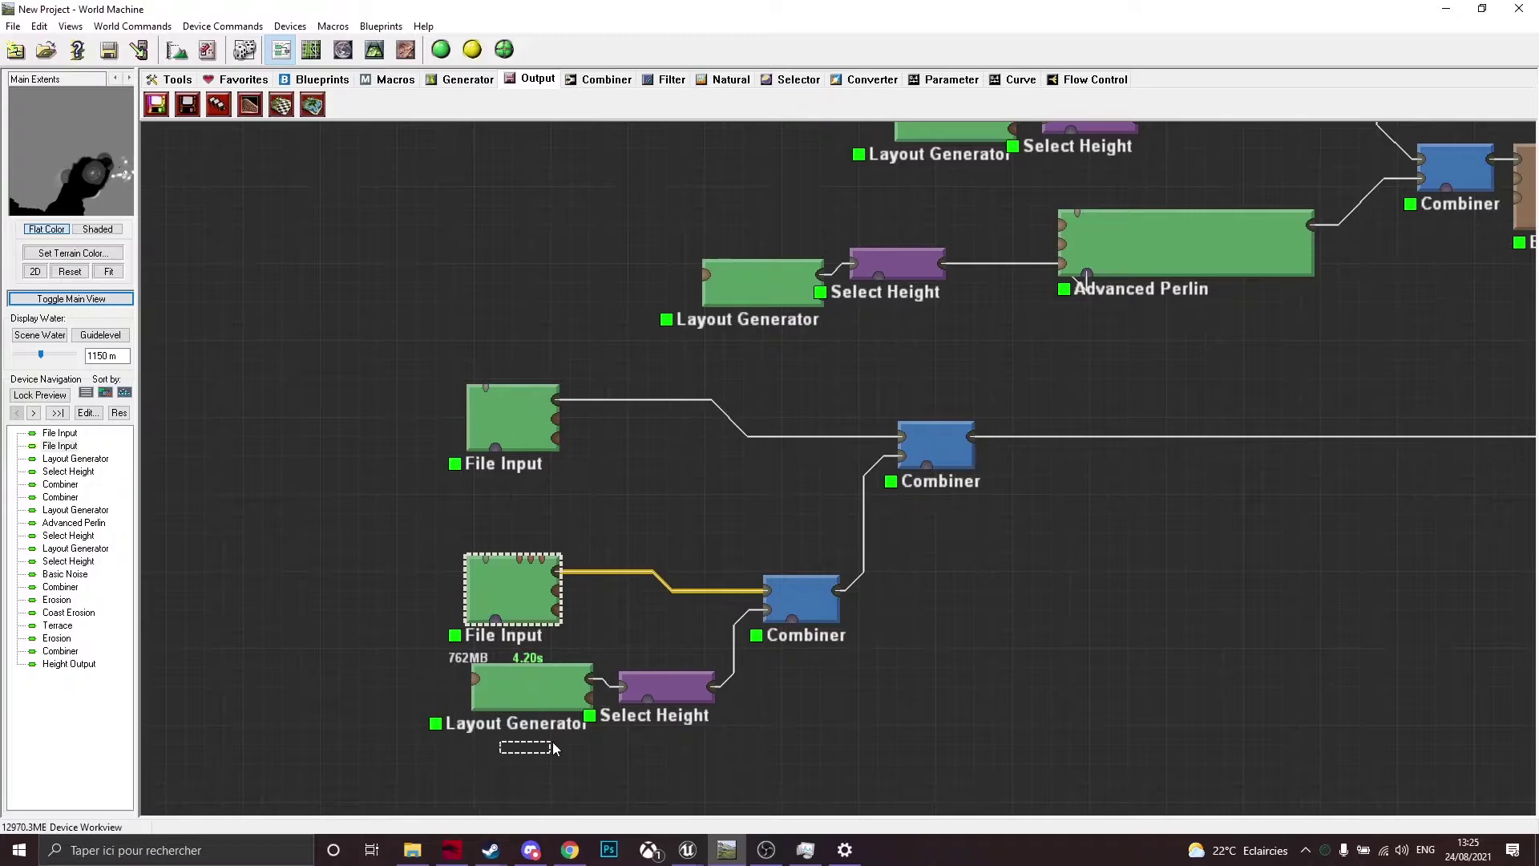
# - Preview the lower File Input's mask chain: the Layout Generator, Select Height, Combiner and source heightmap
pyautogui.moveTo(728, 736); pyautogui.dragTo(715, 736)
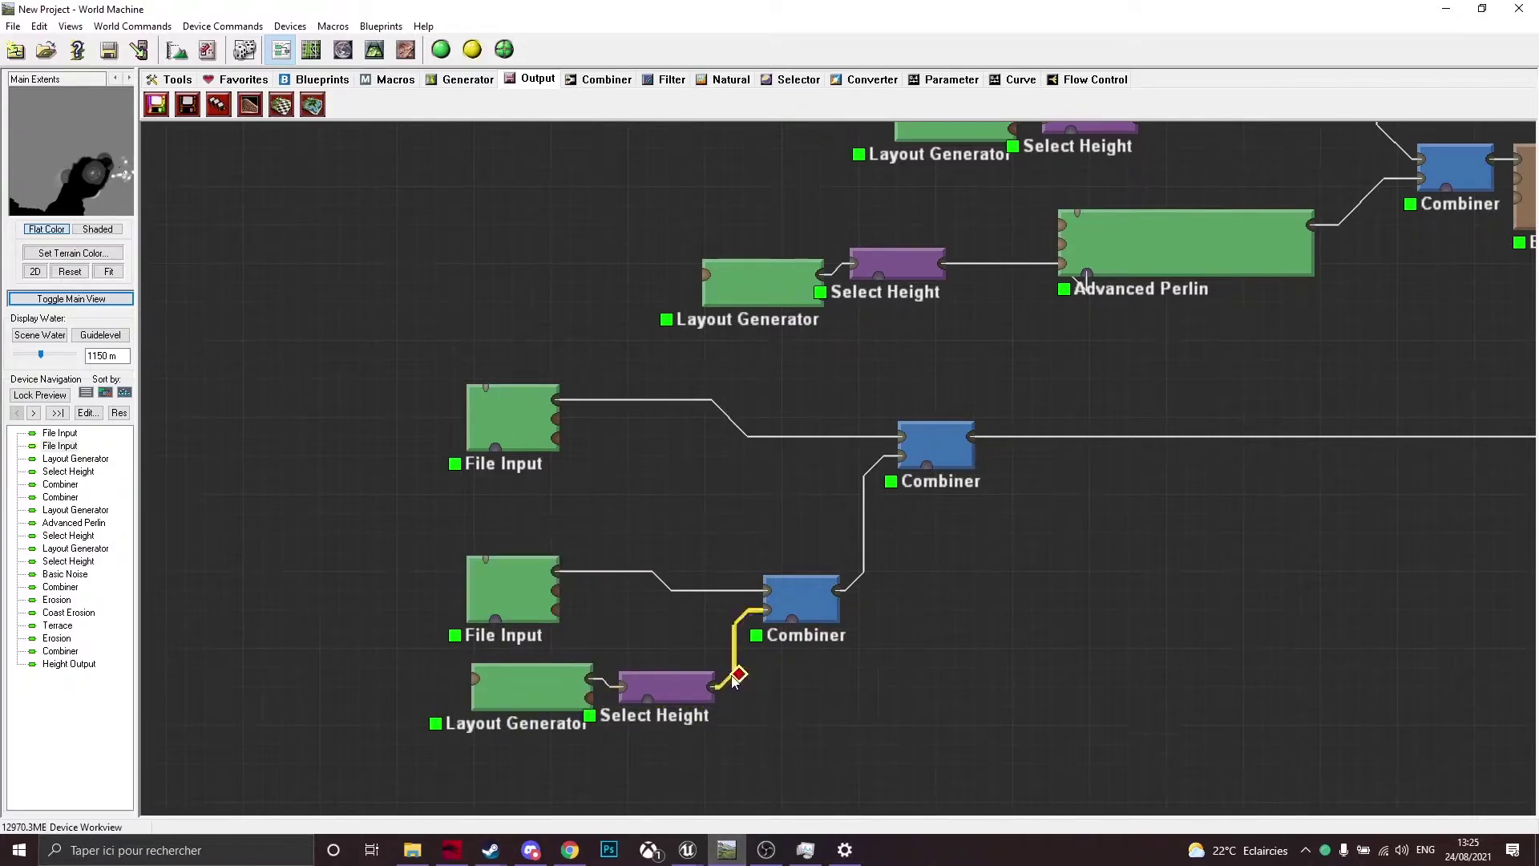
pyautogui.click(534, 678)
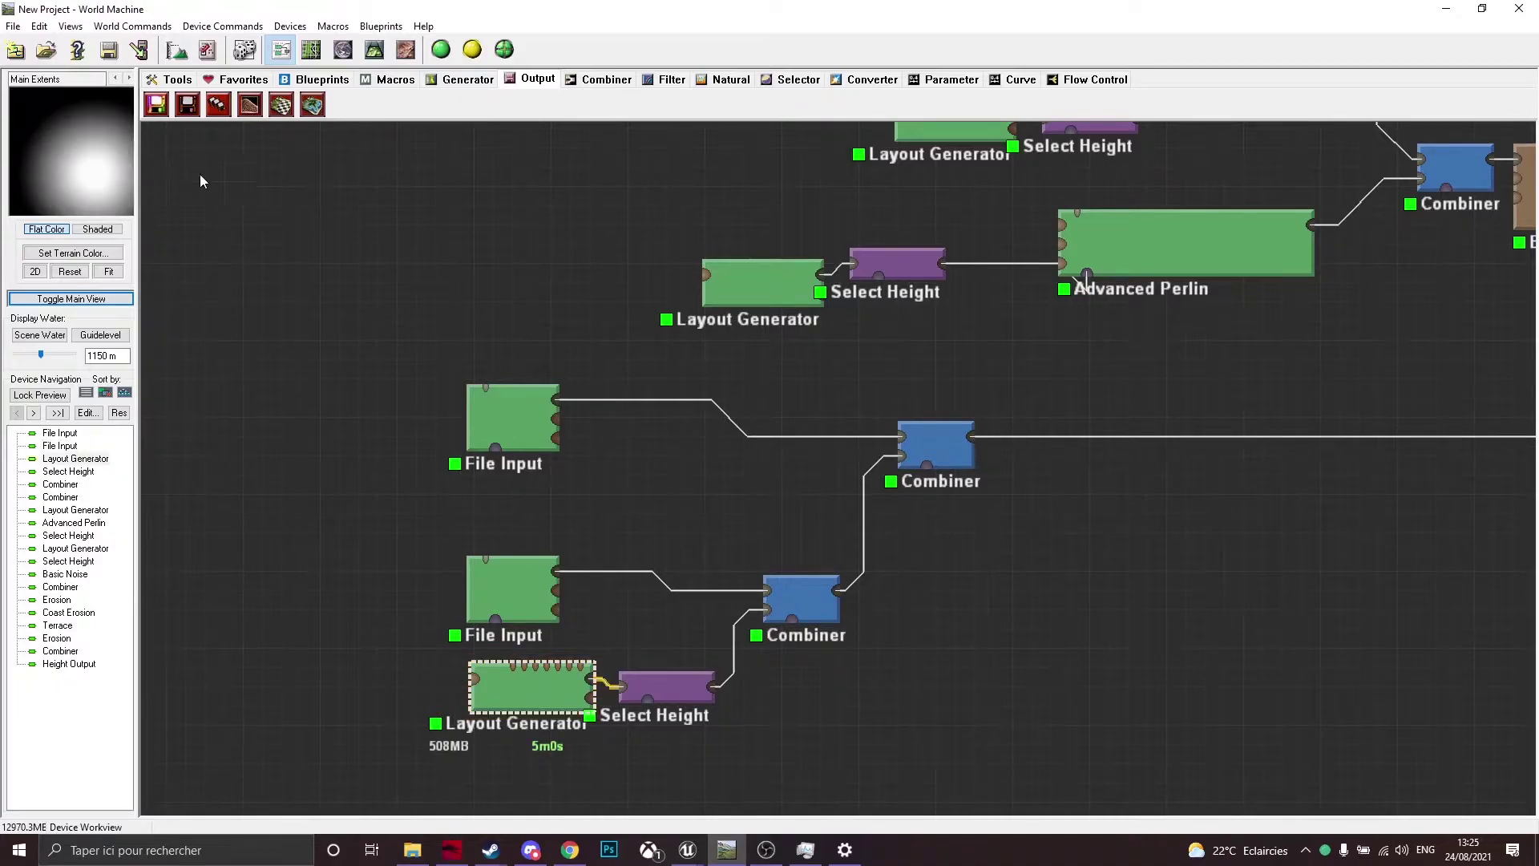
pyautogui.click(656, 678)
pyautogui.click(797, 599)
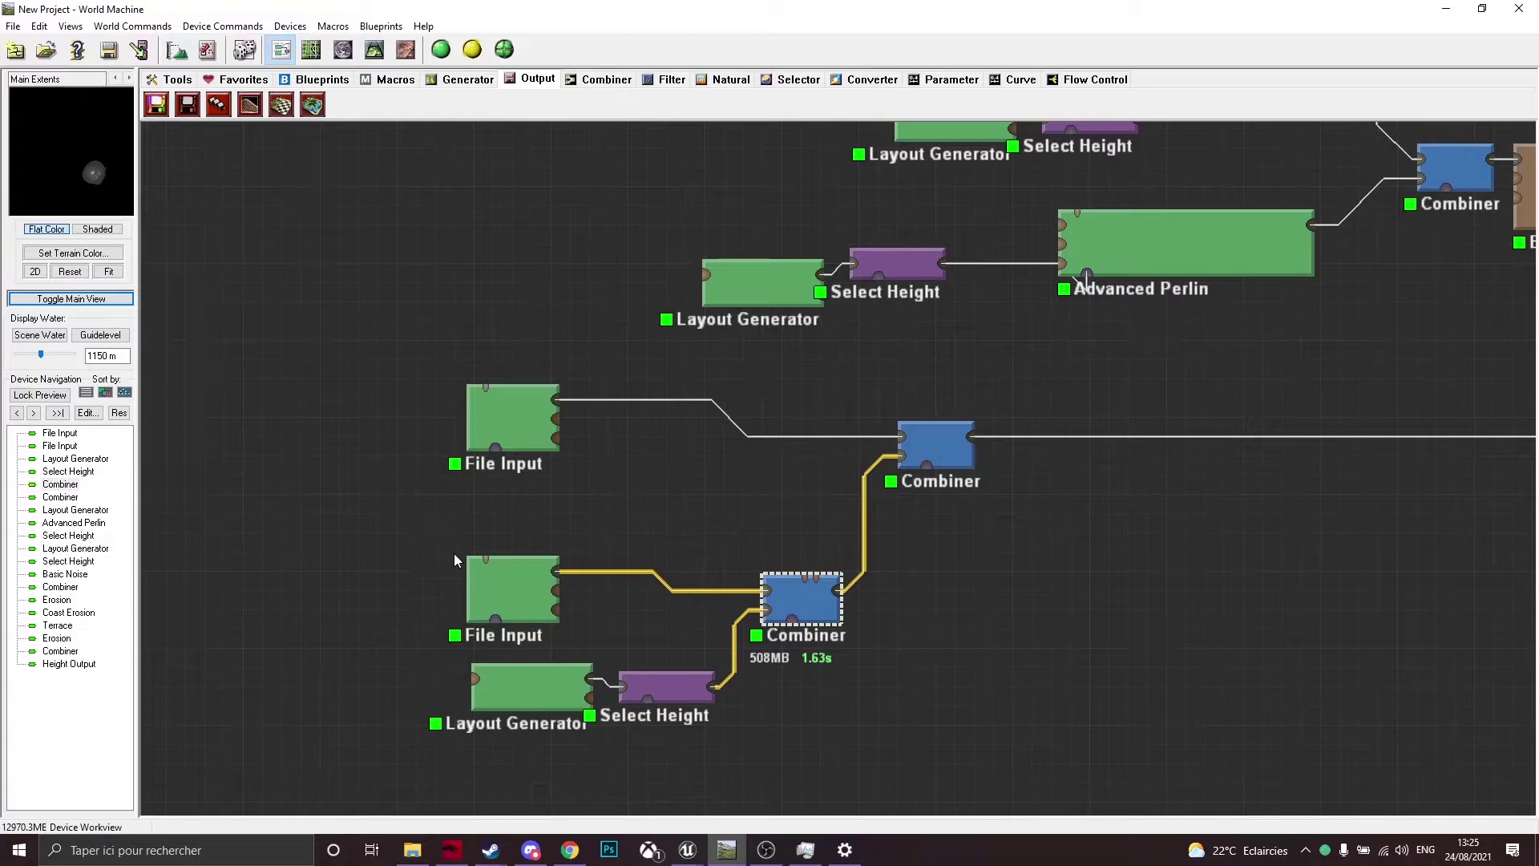
pyautogui.click(502, 575)
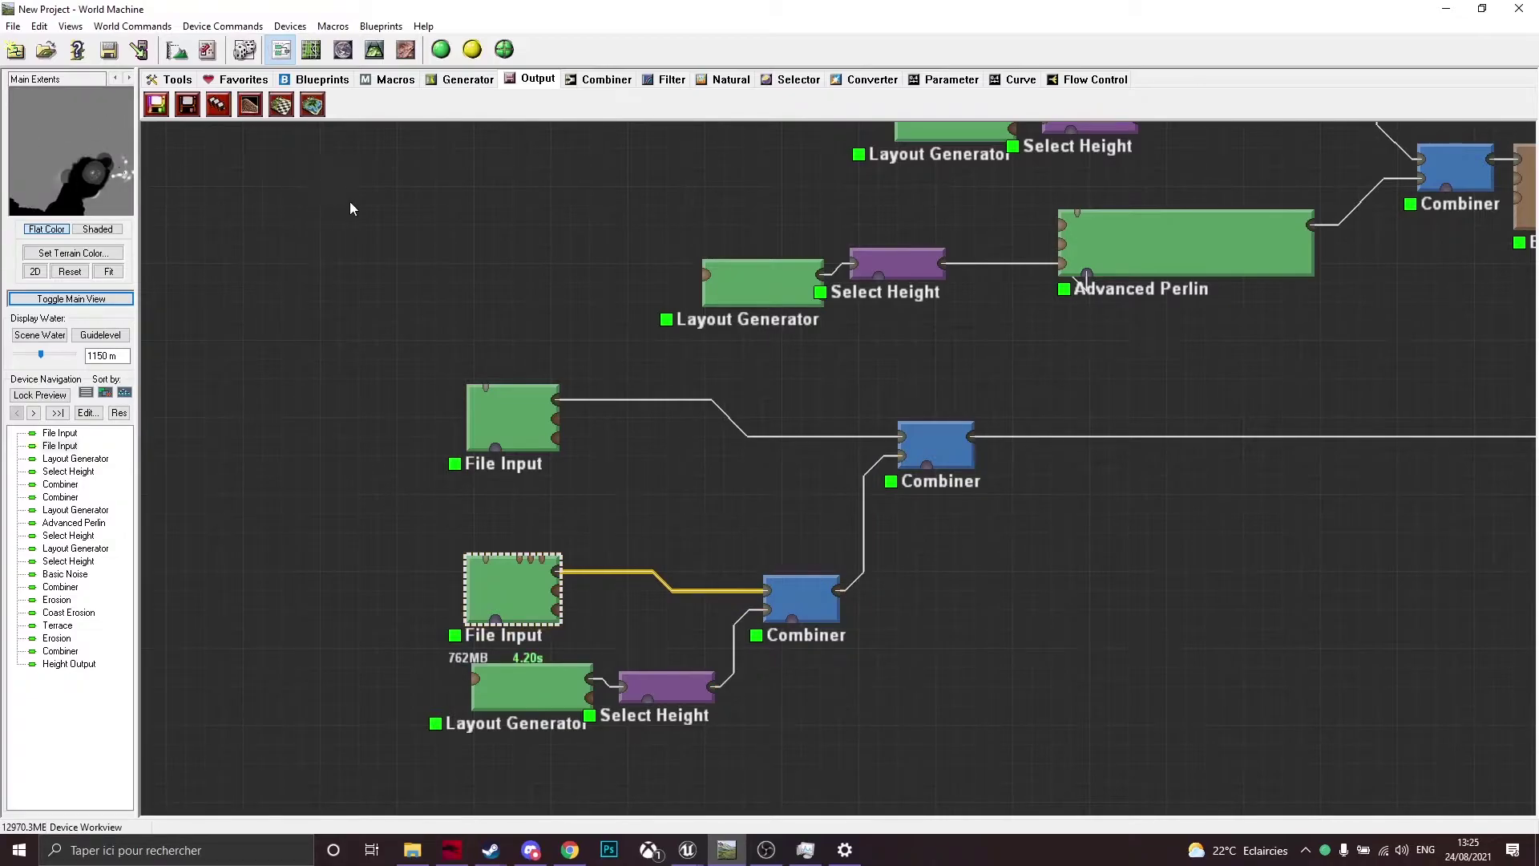
# - Check the settings of the Combiner joining both heightmaps and compare its preview with its inputs
pyautogui.click(950, 449)
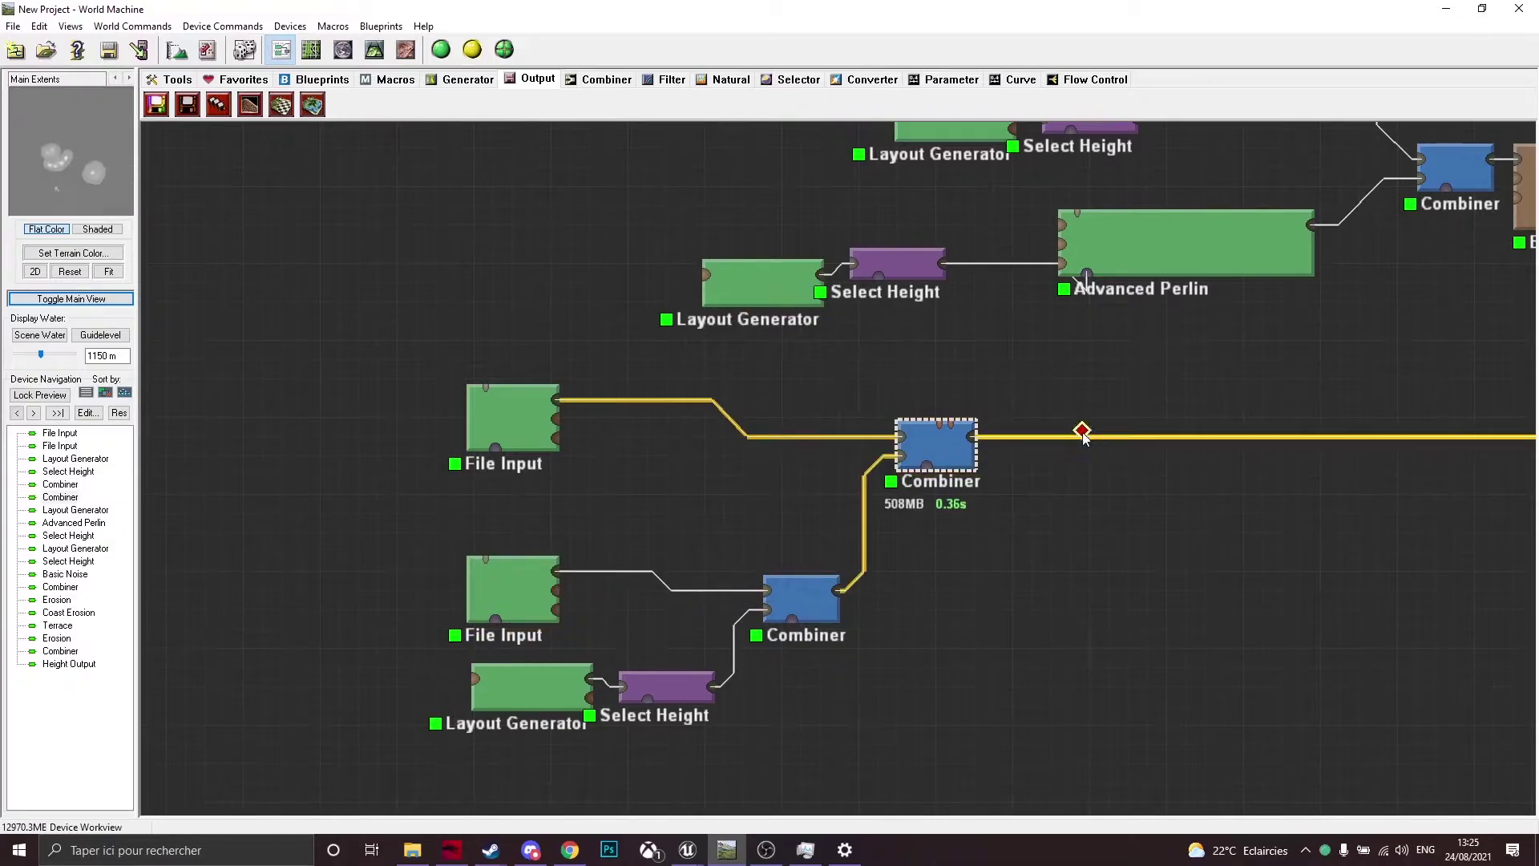
pyautogui.moveTo(1087, 477); pyautogui.dragTo(1161, 512, button='right')
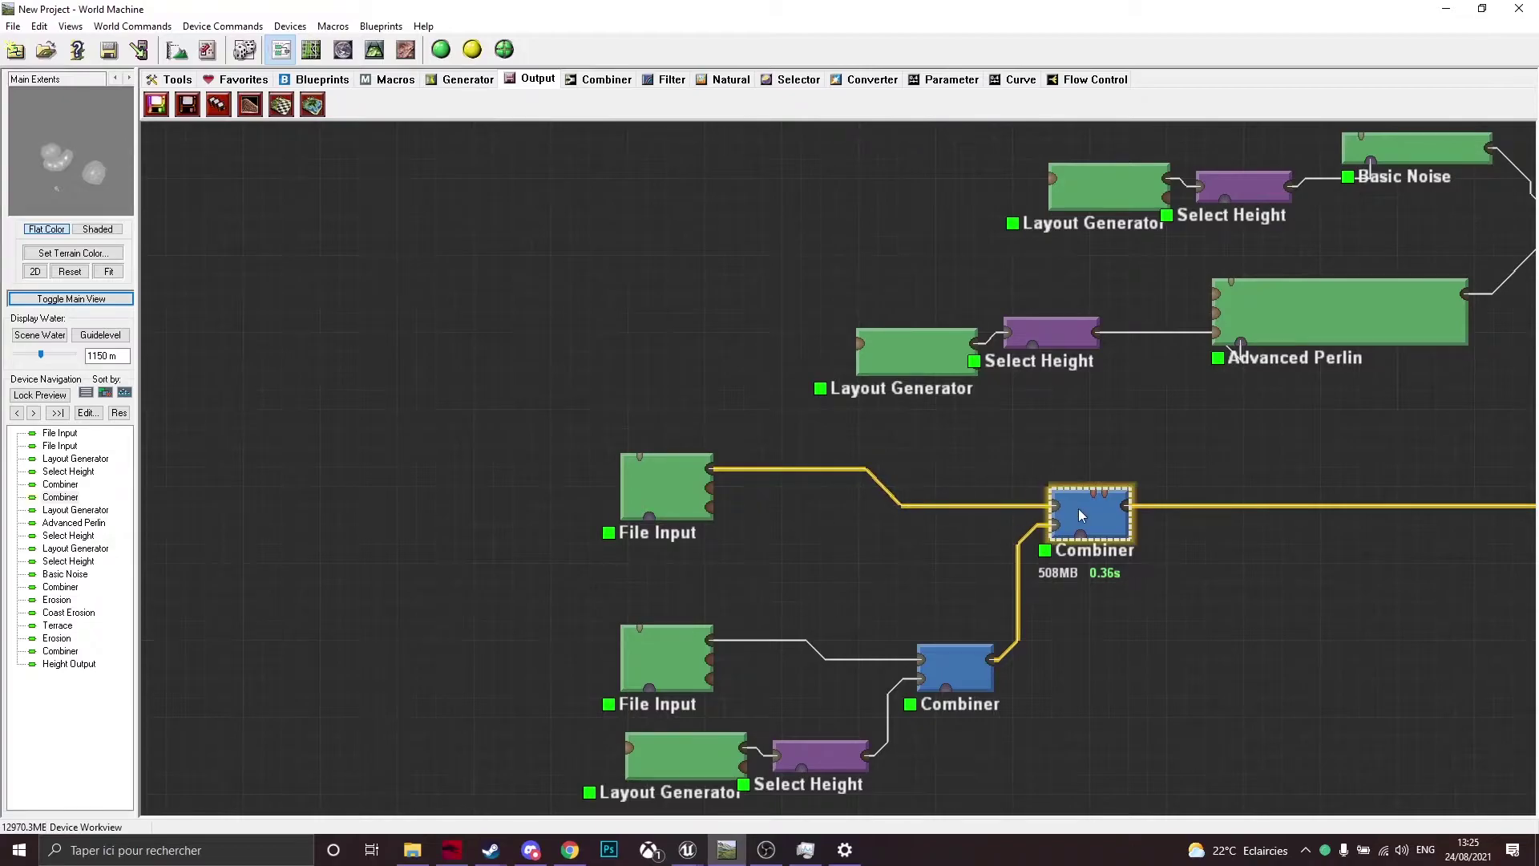
pyautogui.doubleClick(1080, 510)
pyautogui.click(997, 356)
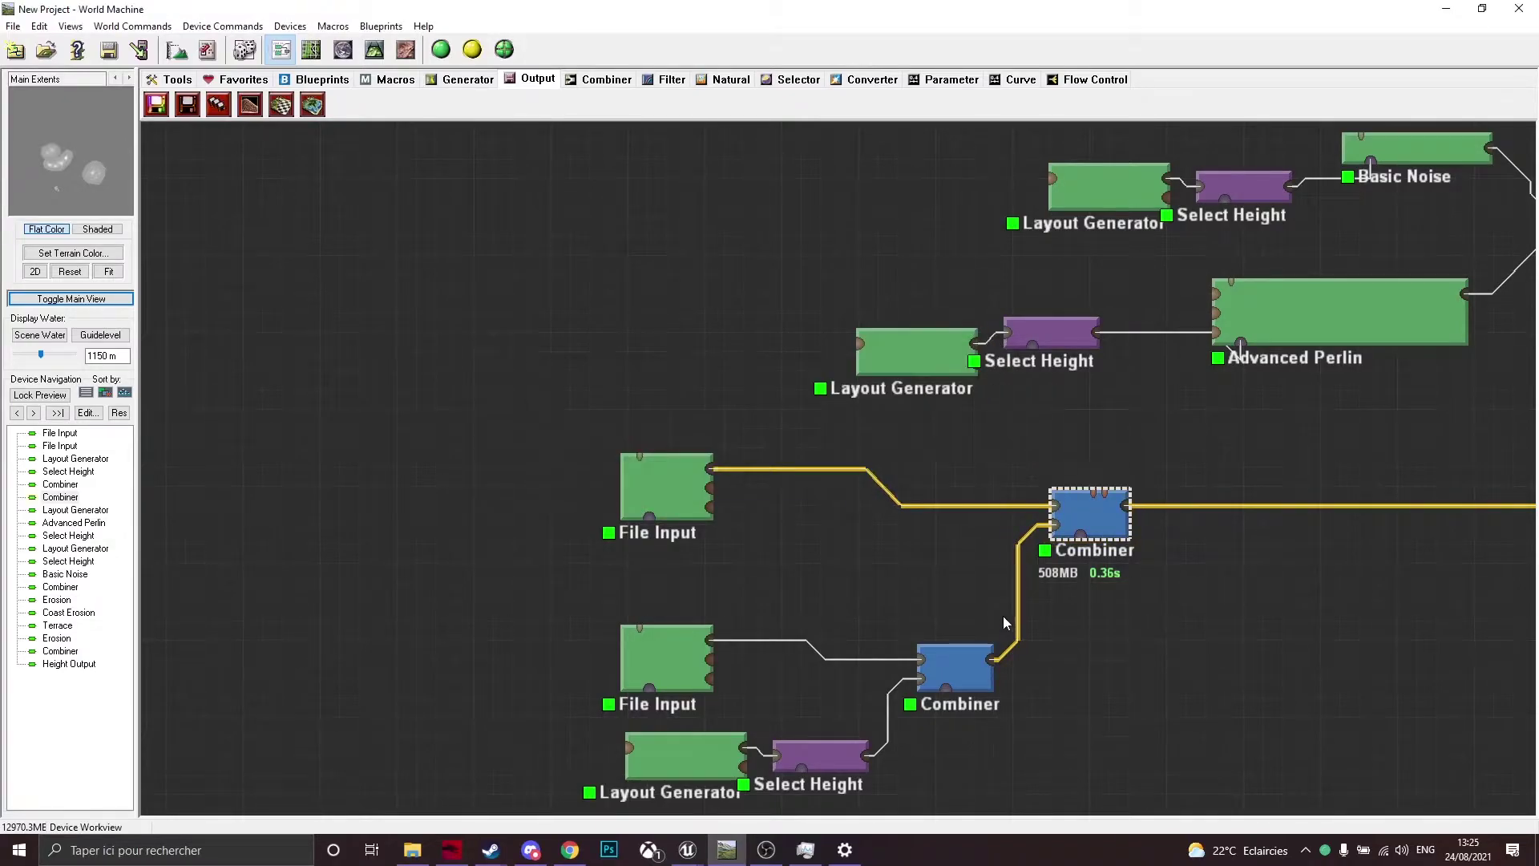
pyautogui.click(980, 666)
pyautogui.click(682, 489)
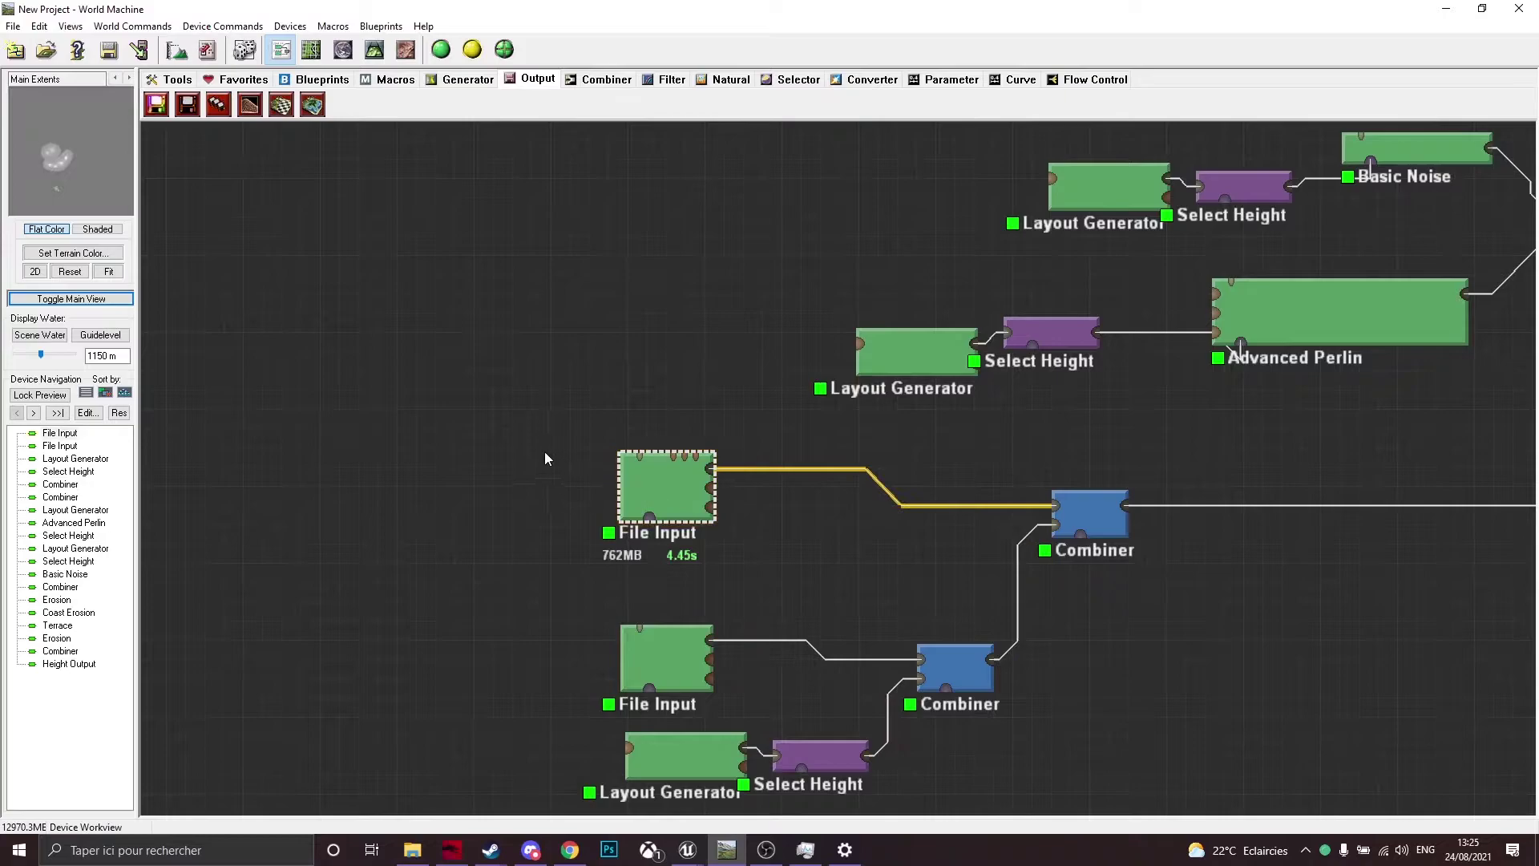
pyautogui.click(1091, 510)
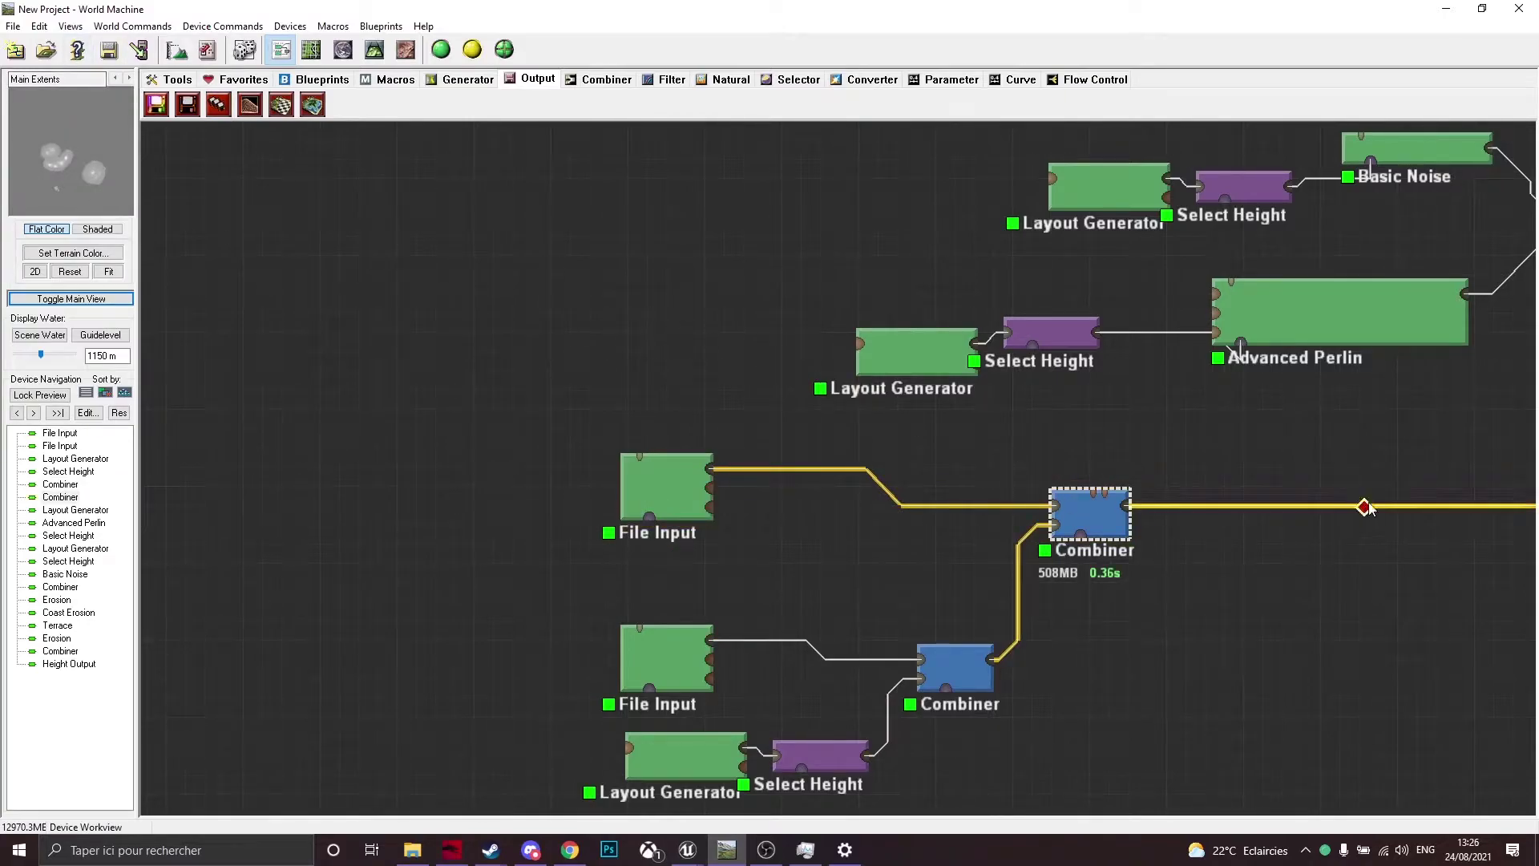
# - Preview the Layout Generator and Select Height masks that feed the Advanced Perlin and Basic Noise
pyautogui.moveTo(1316, 417); pyautogui.dragTo(719, 589)
pyautogui.scroll(-1, 574, 503)
pyautogui.moveTo(574, 503); pyautogui.dragTo(596, 571)
pyautogui.click(387, 574)
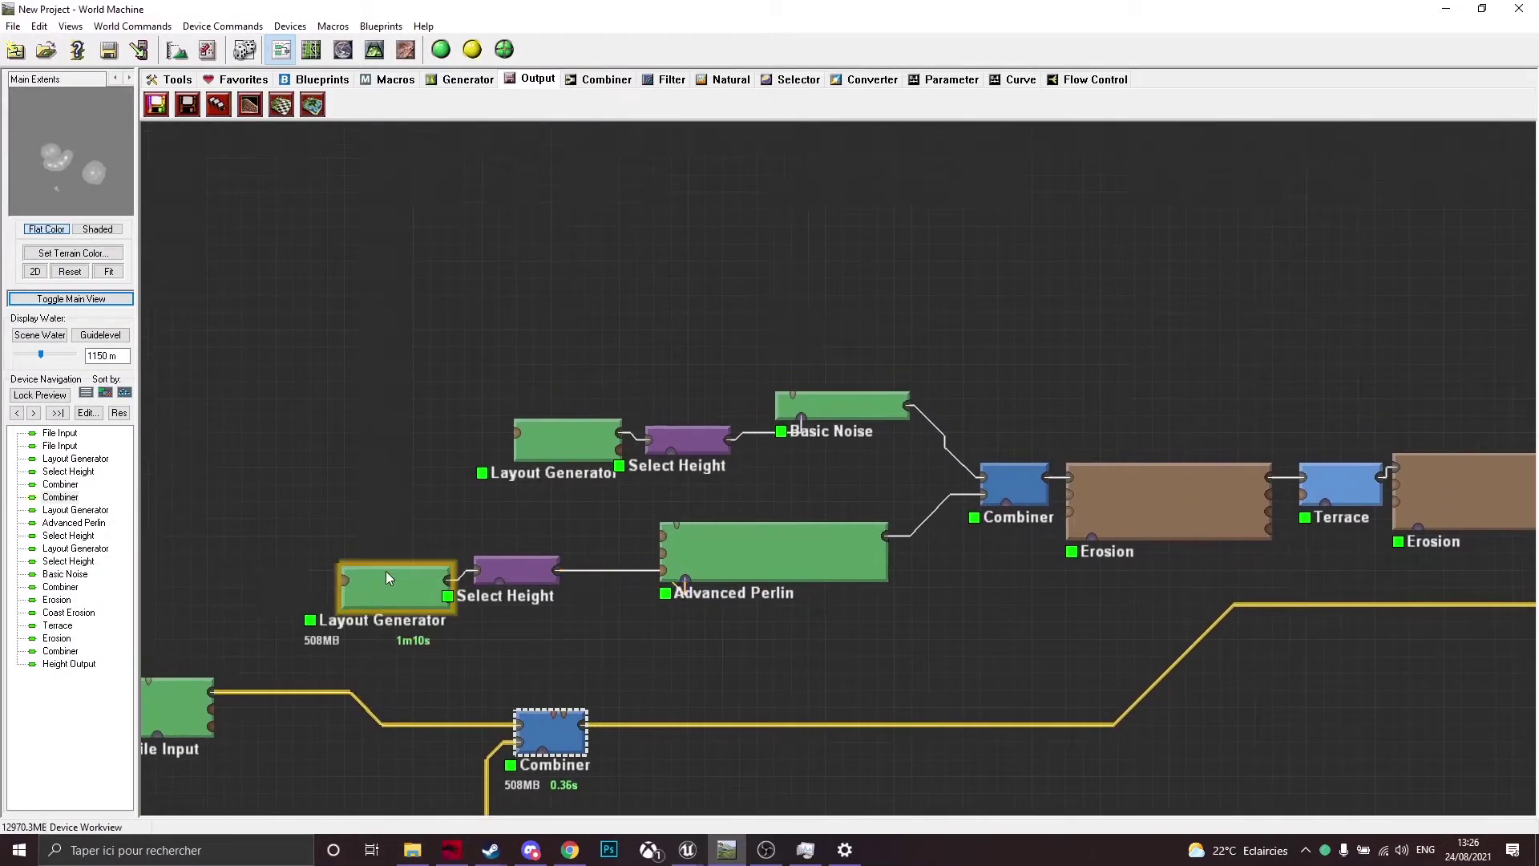
pyautogui.click(492, 566)
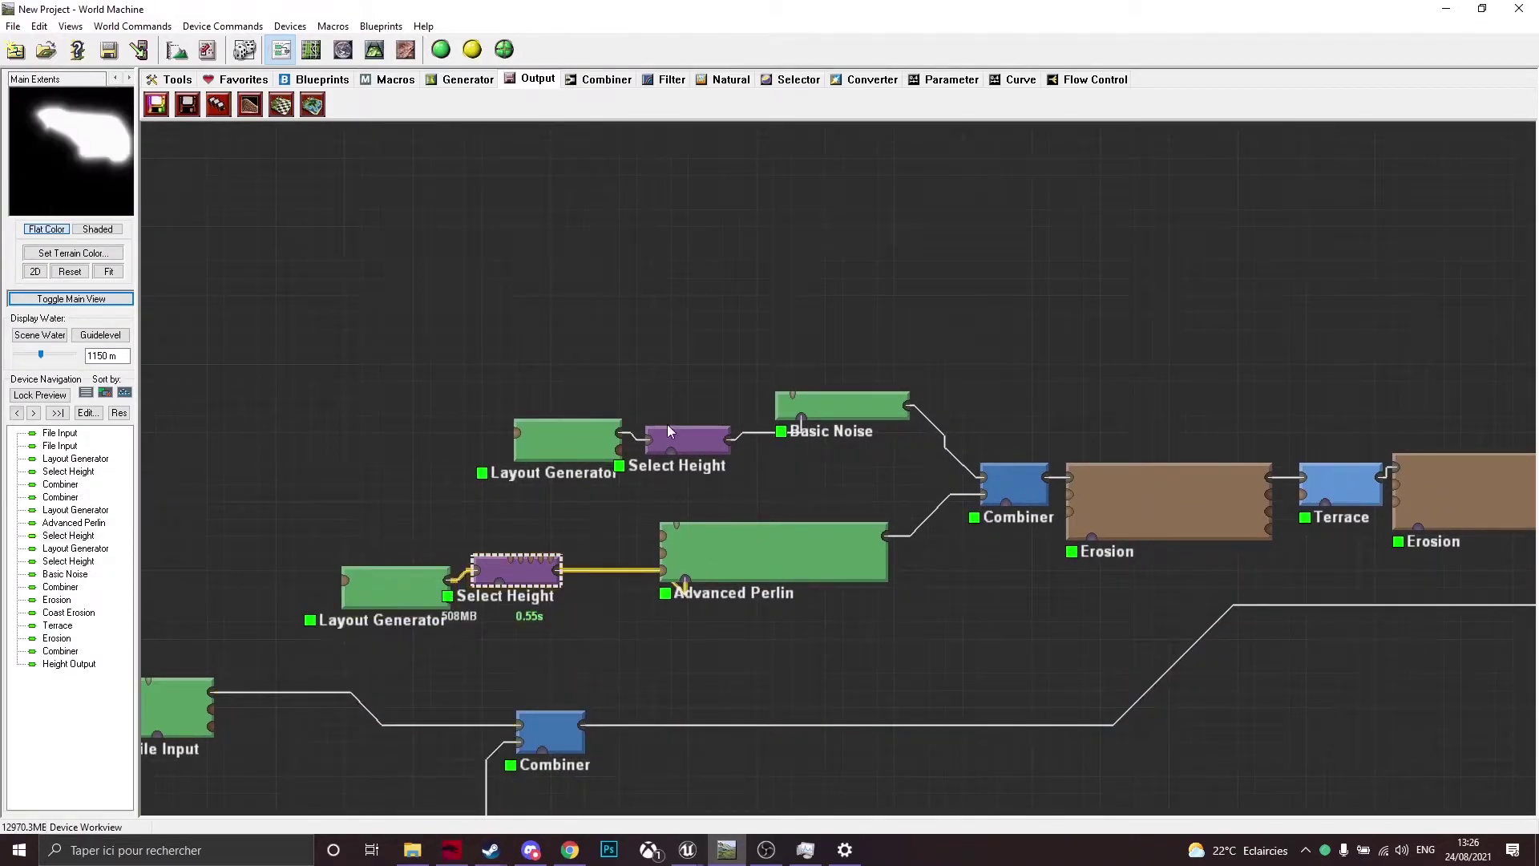
pyautogui.click(571, 436)
pyautogui.click(689, 439)
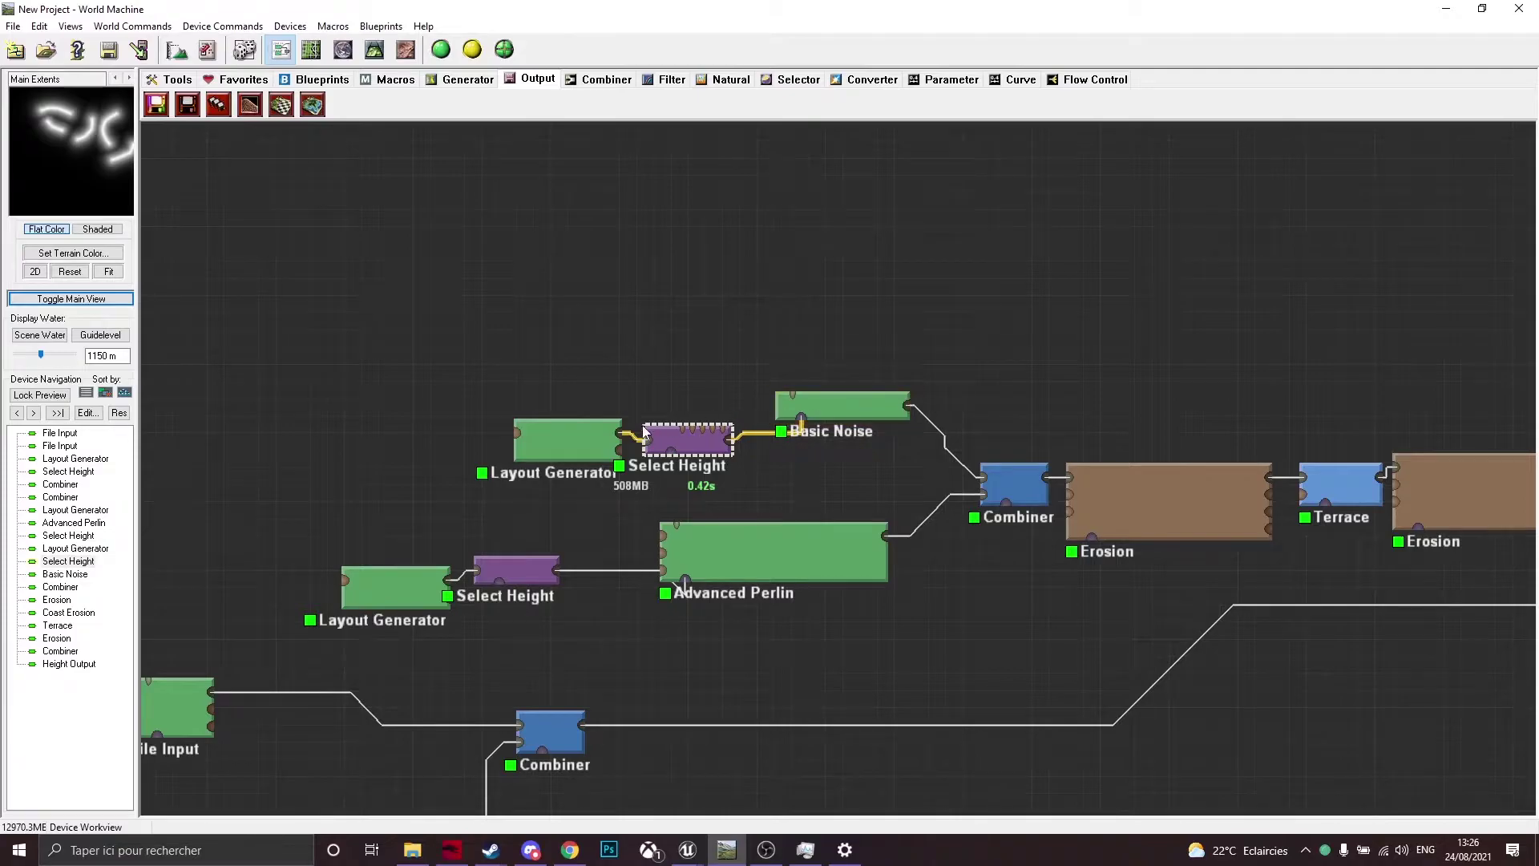
# - Preview the masked Advanced Perlin terrain and the Combiner that merges it with the Basic Noise
pyautogui.moveTo(461, 384); pyautogui.dragTo(651, 440)
pyautogui.moveTo(309, 502); pyautogui.dragTo(569, 585)
pyautogui.click(830, 537)
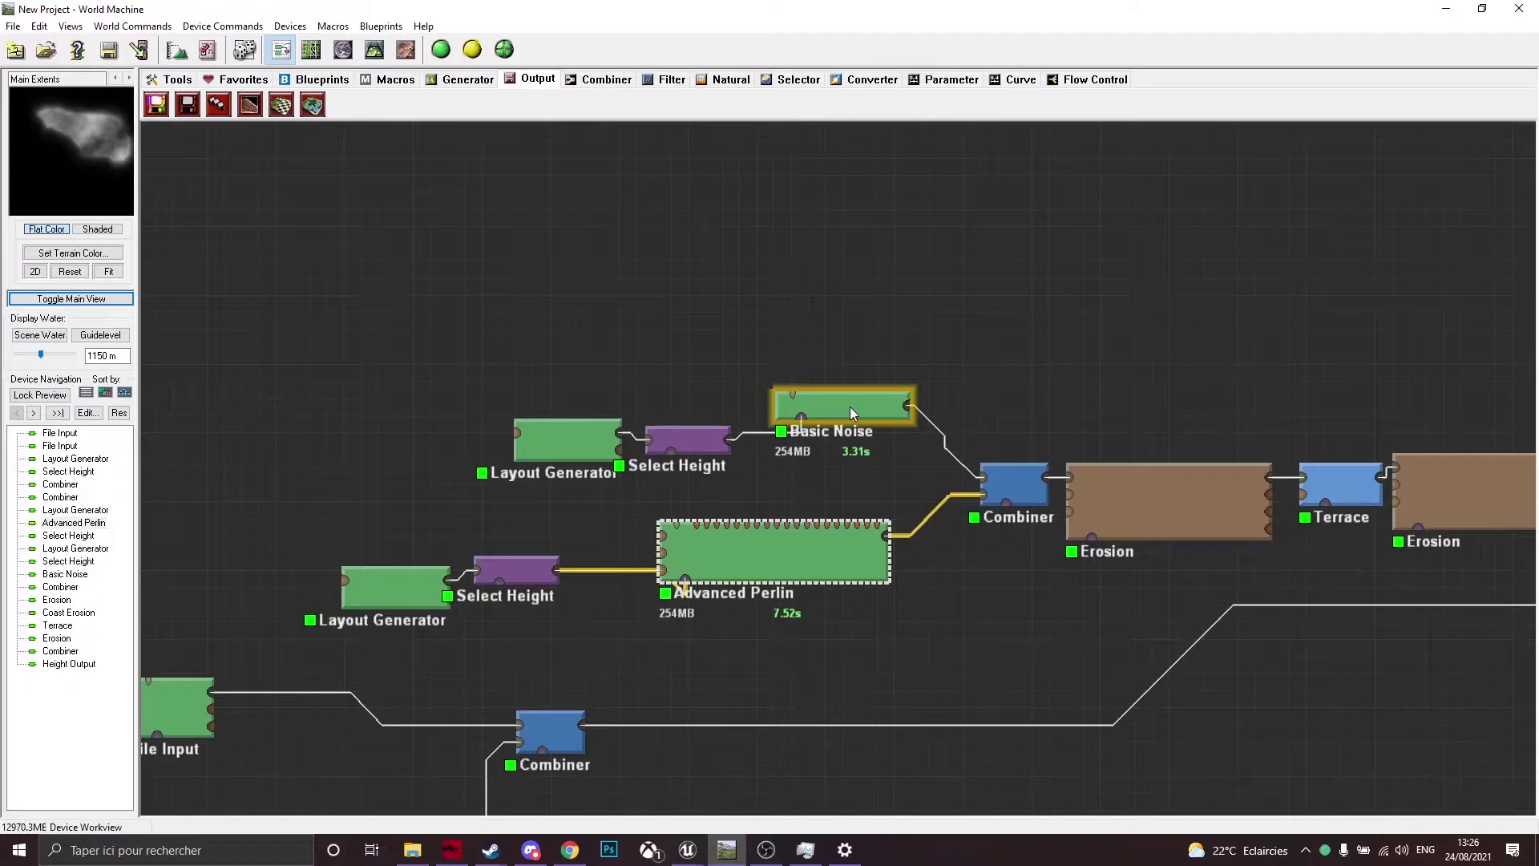
pyautogui.click(1021, 494)
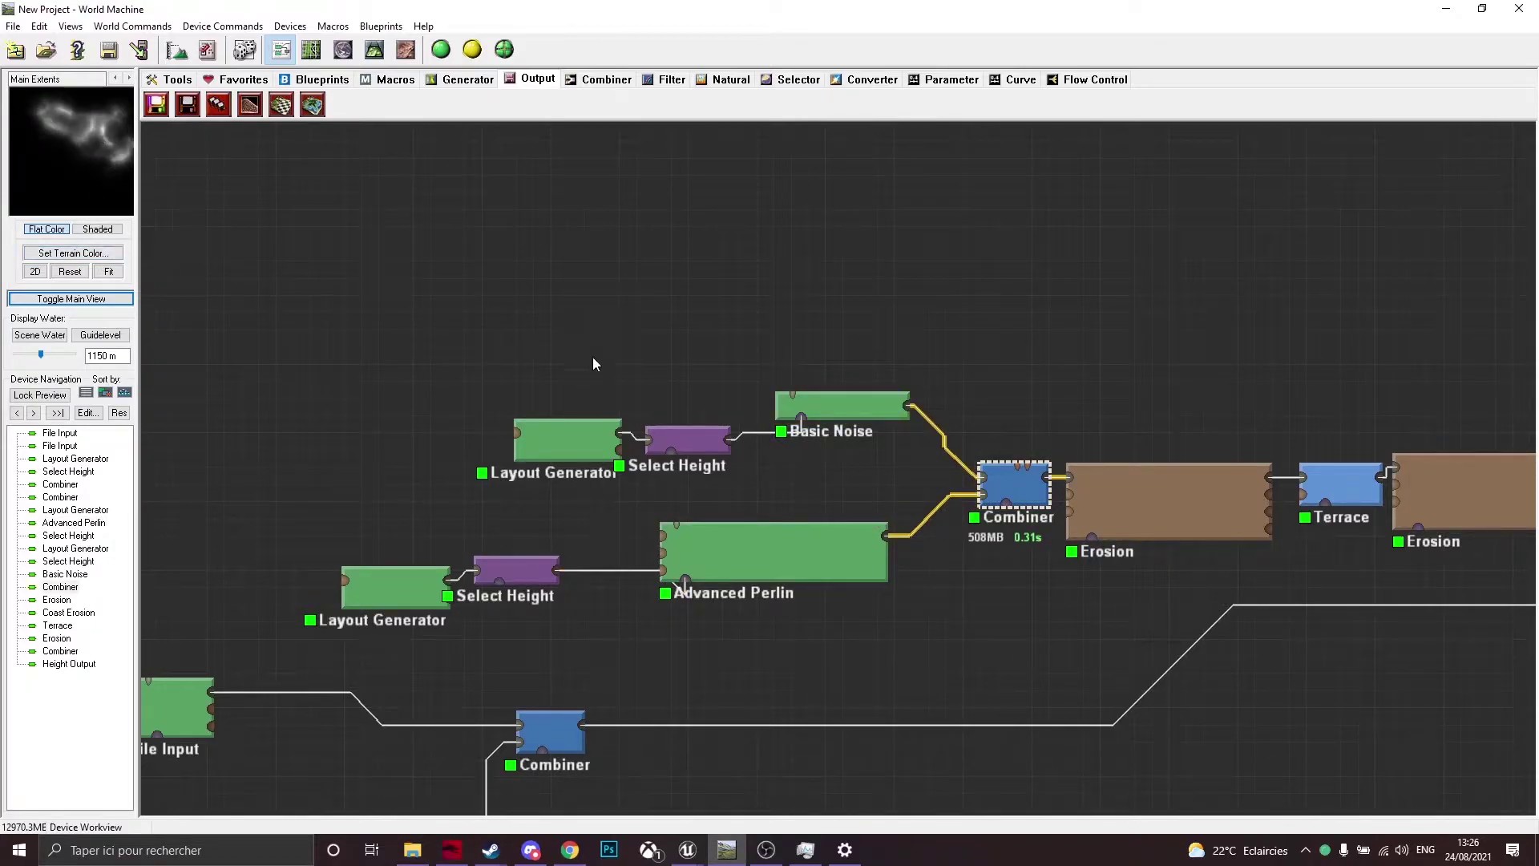
# - Preview the rest of the chain: both Erosion devices, the Coast Erosion, the final Combiner and the Height Output
pyautogui.moveTo(1046, 569); pyautogui.dragTo(634, 583, button='middle')
pyautogui.click(749, 497)
pyautogui.moveTo(805, 591); pyautogui.dragTo(650, 604, button='right')
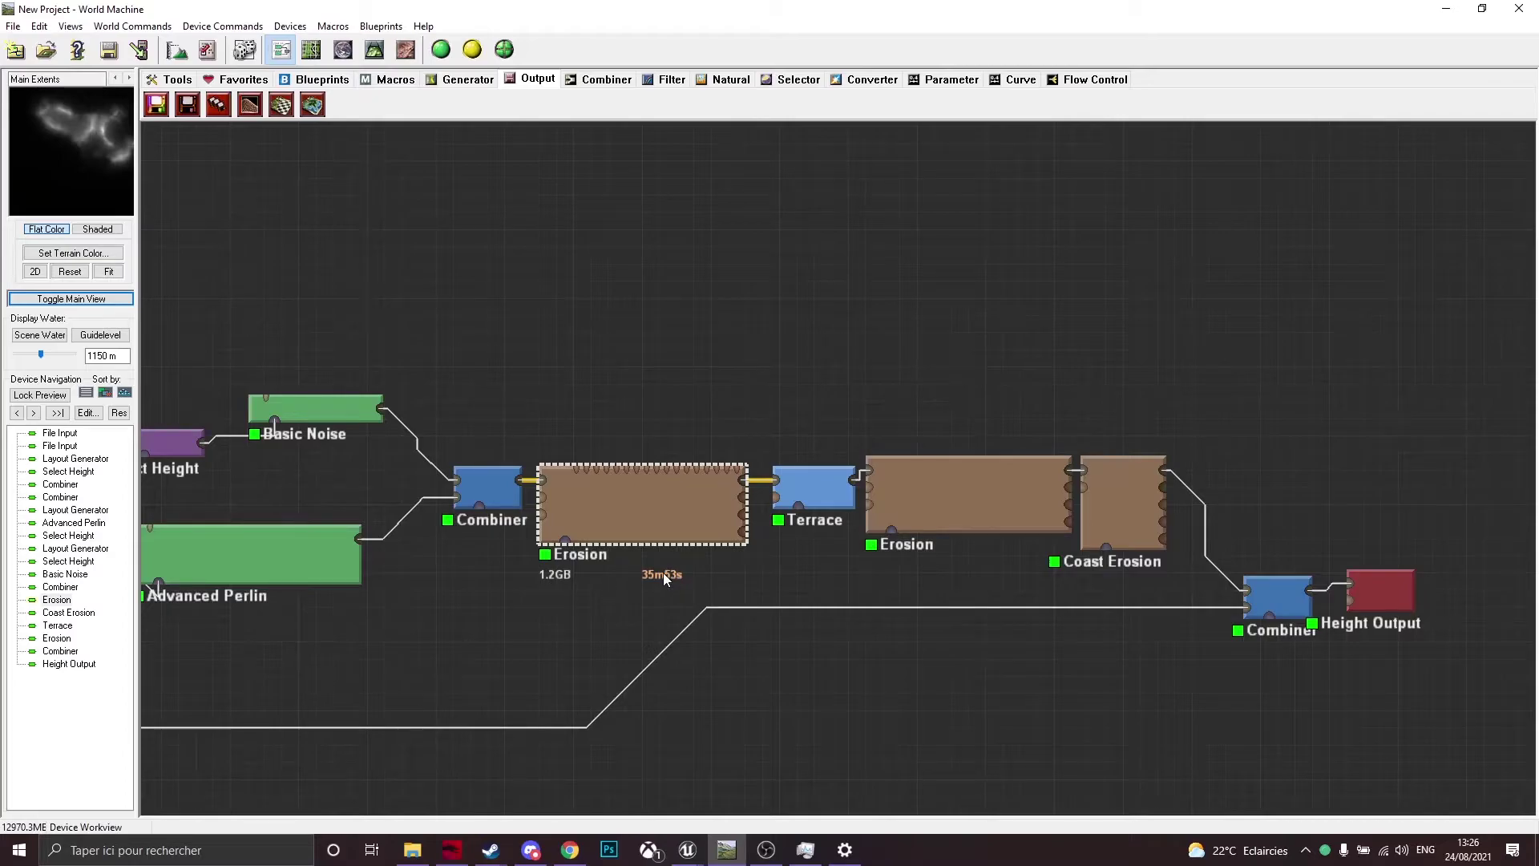
pyautogui.click(698, 574)
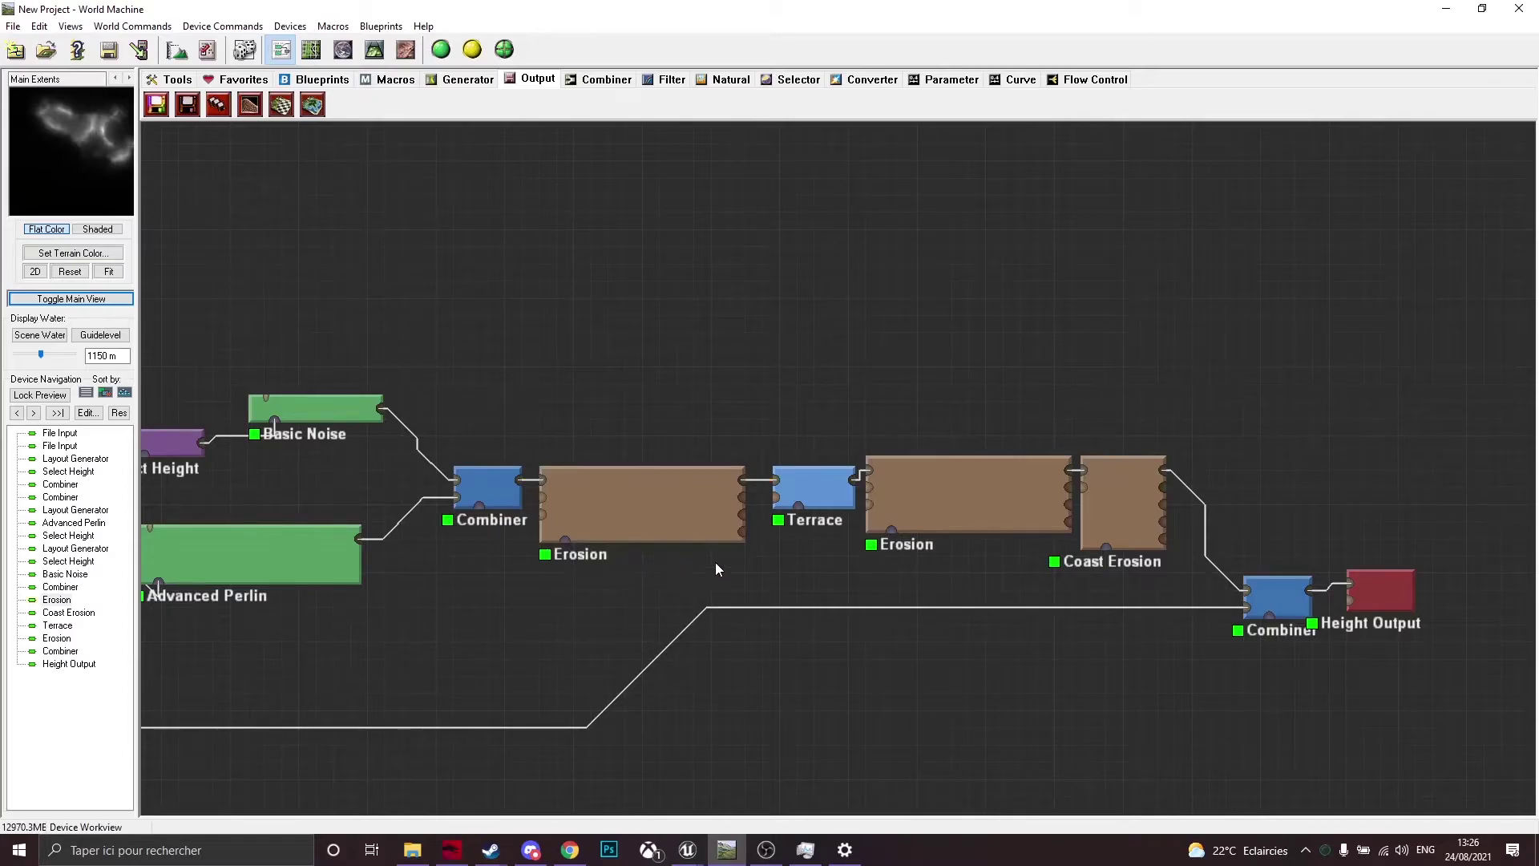
pyautogui.click(951, 489)
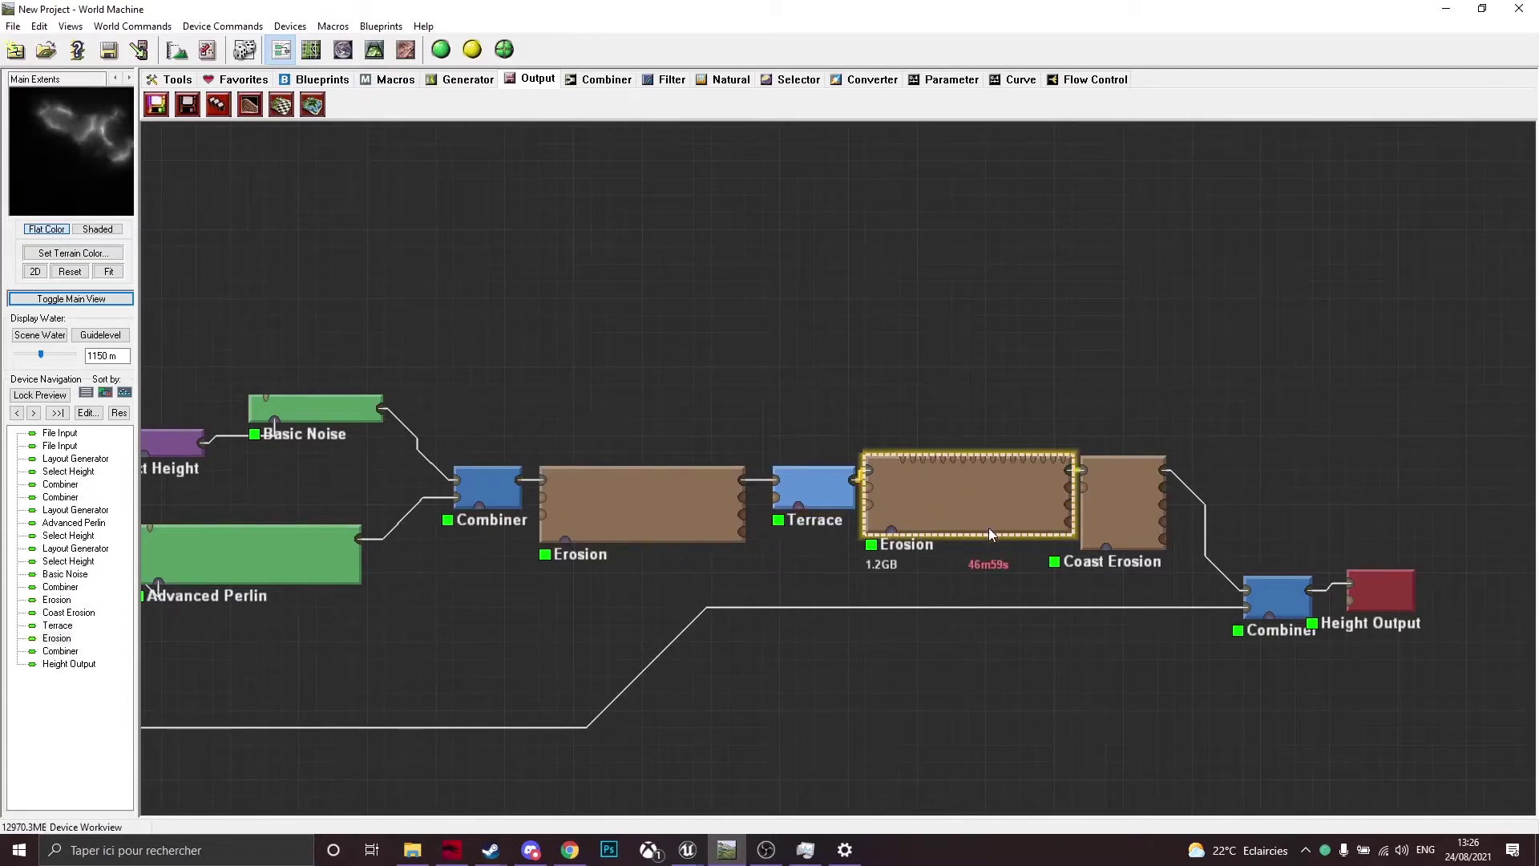
pyautogui.moveTo(988, 528); pyautogui.dragTo(821, 529, button='right')
pyautogui.click(878, 499)
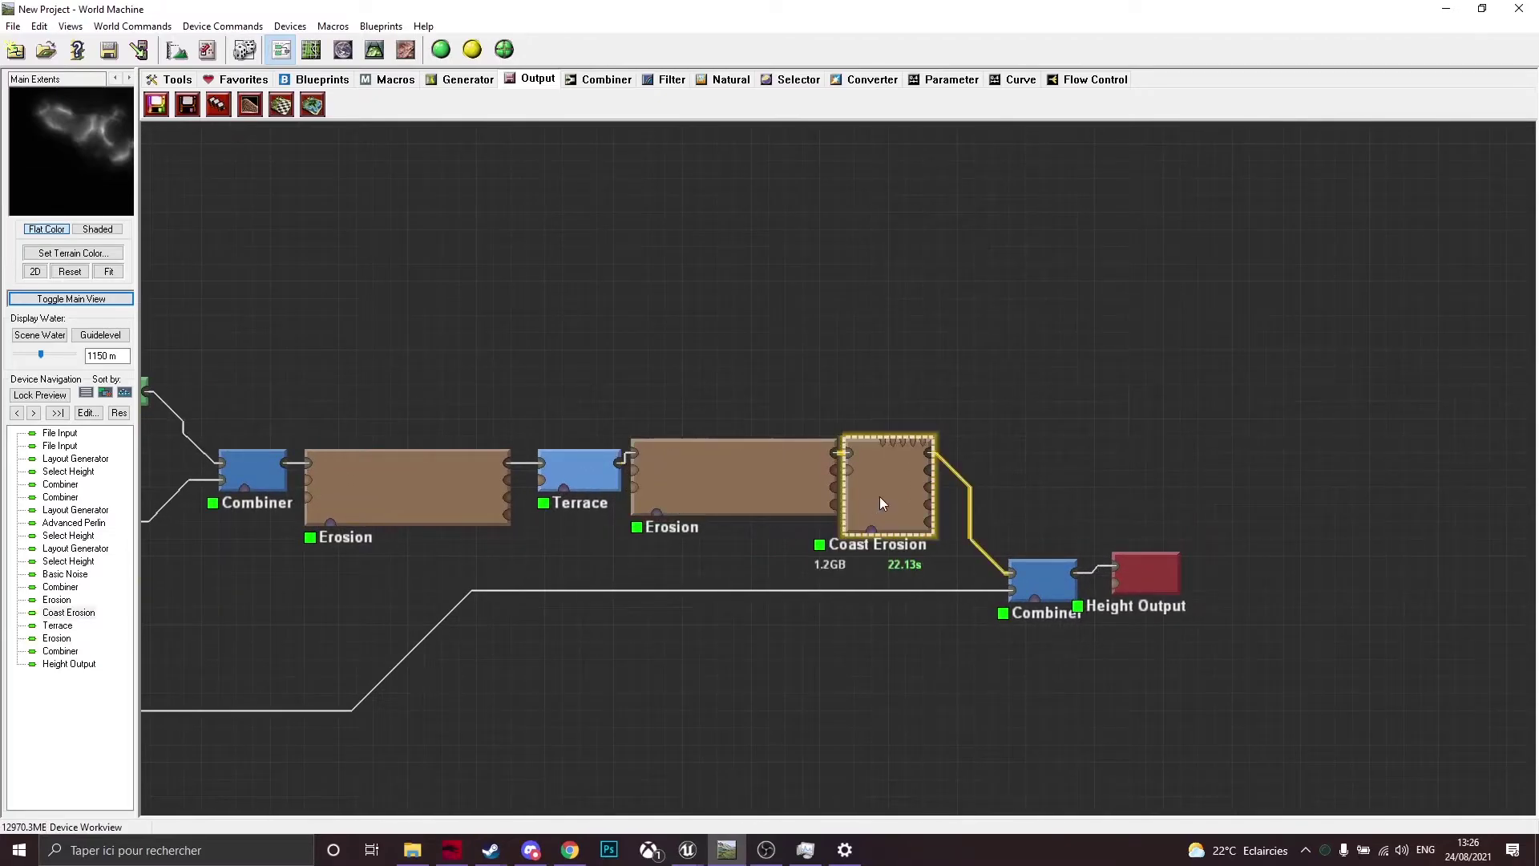
pyautogui.click(1044, 579)
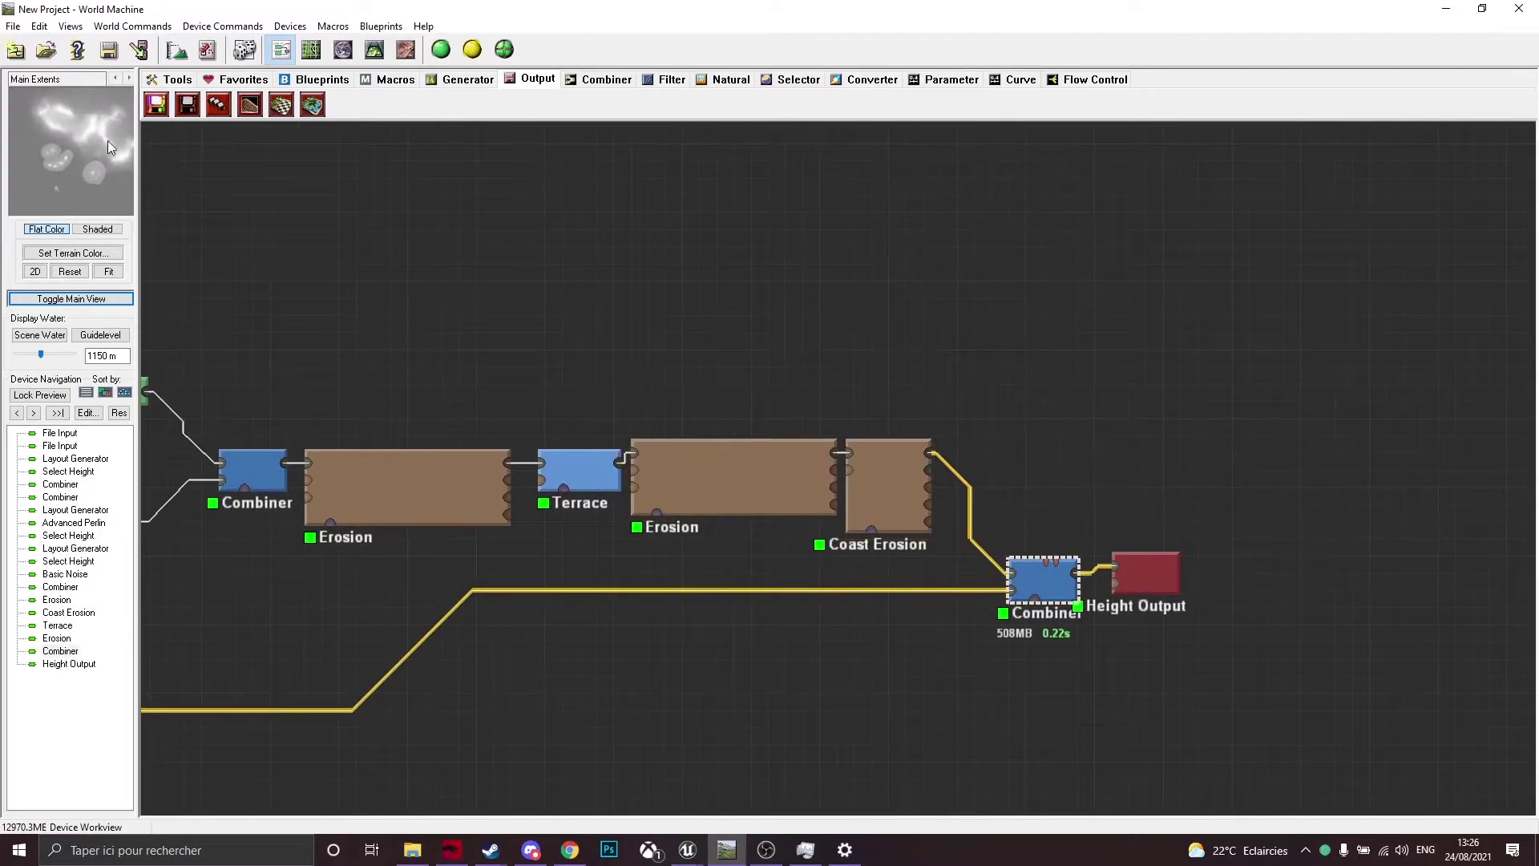
pyautogui.click(1156, 579)
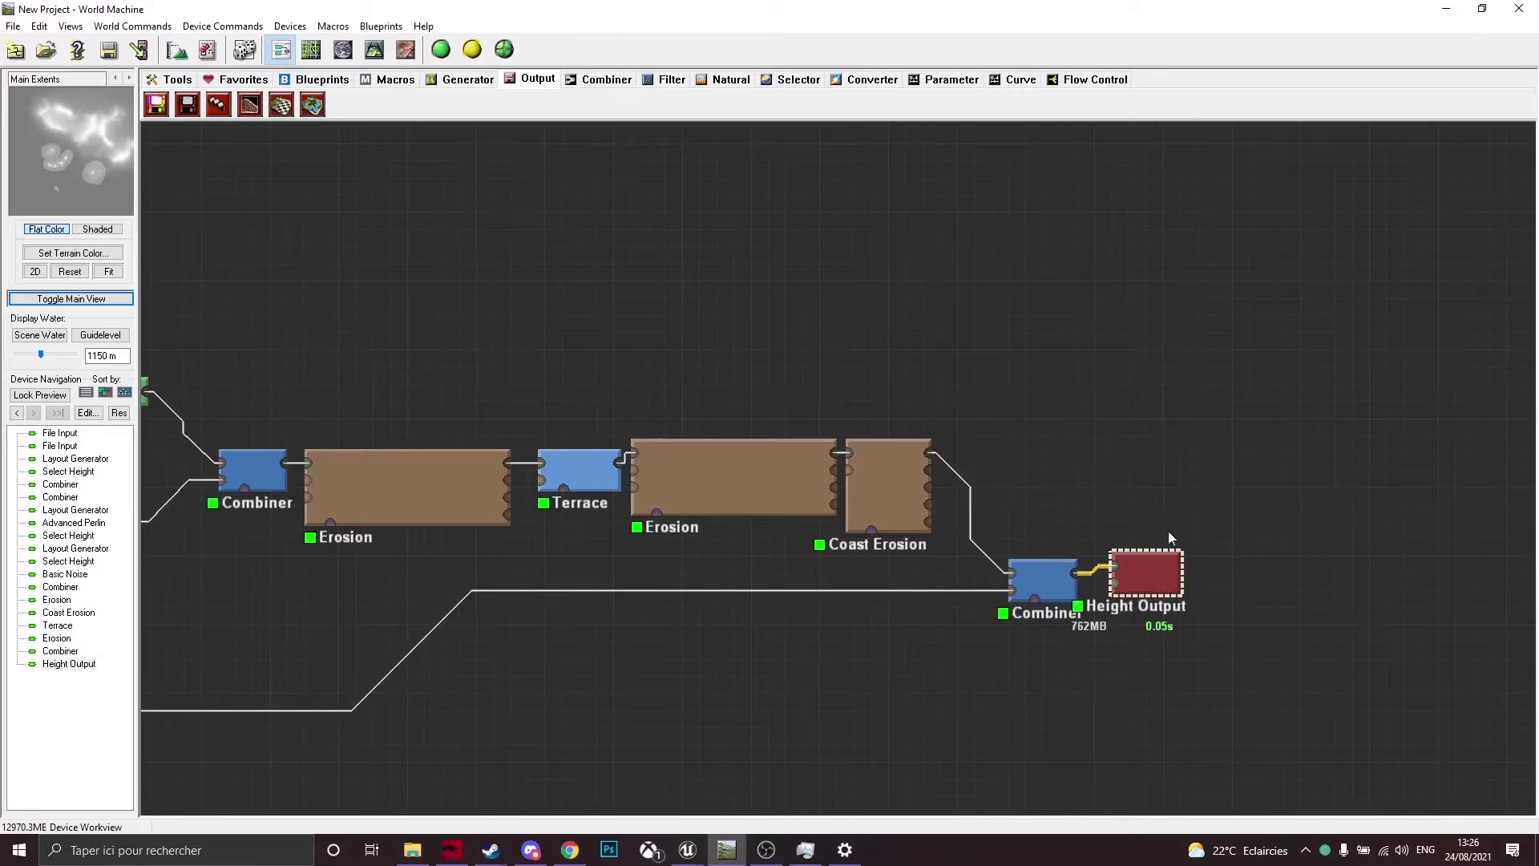
# - Switch to the ARK Dev Kit and view the import actions of the landscape's Heightmap target layer
pyautogui.click(1448, 9)
pyautogui.scroll(-5, 186, 206)
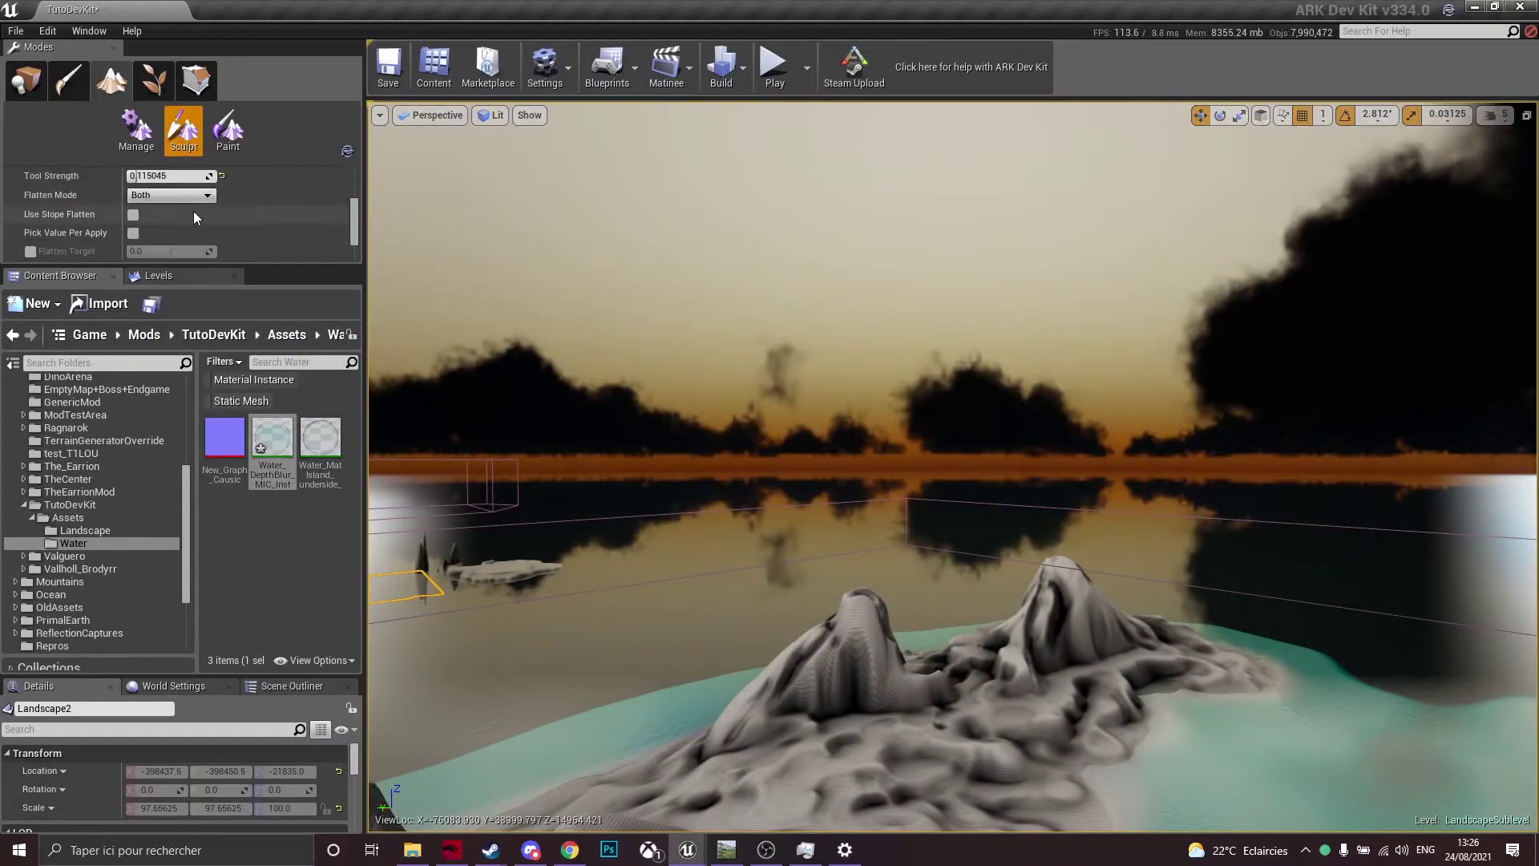
pyautogui.rightClick(171, 234)
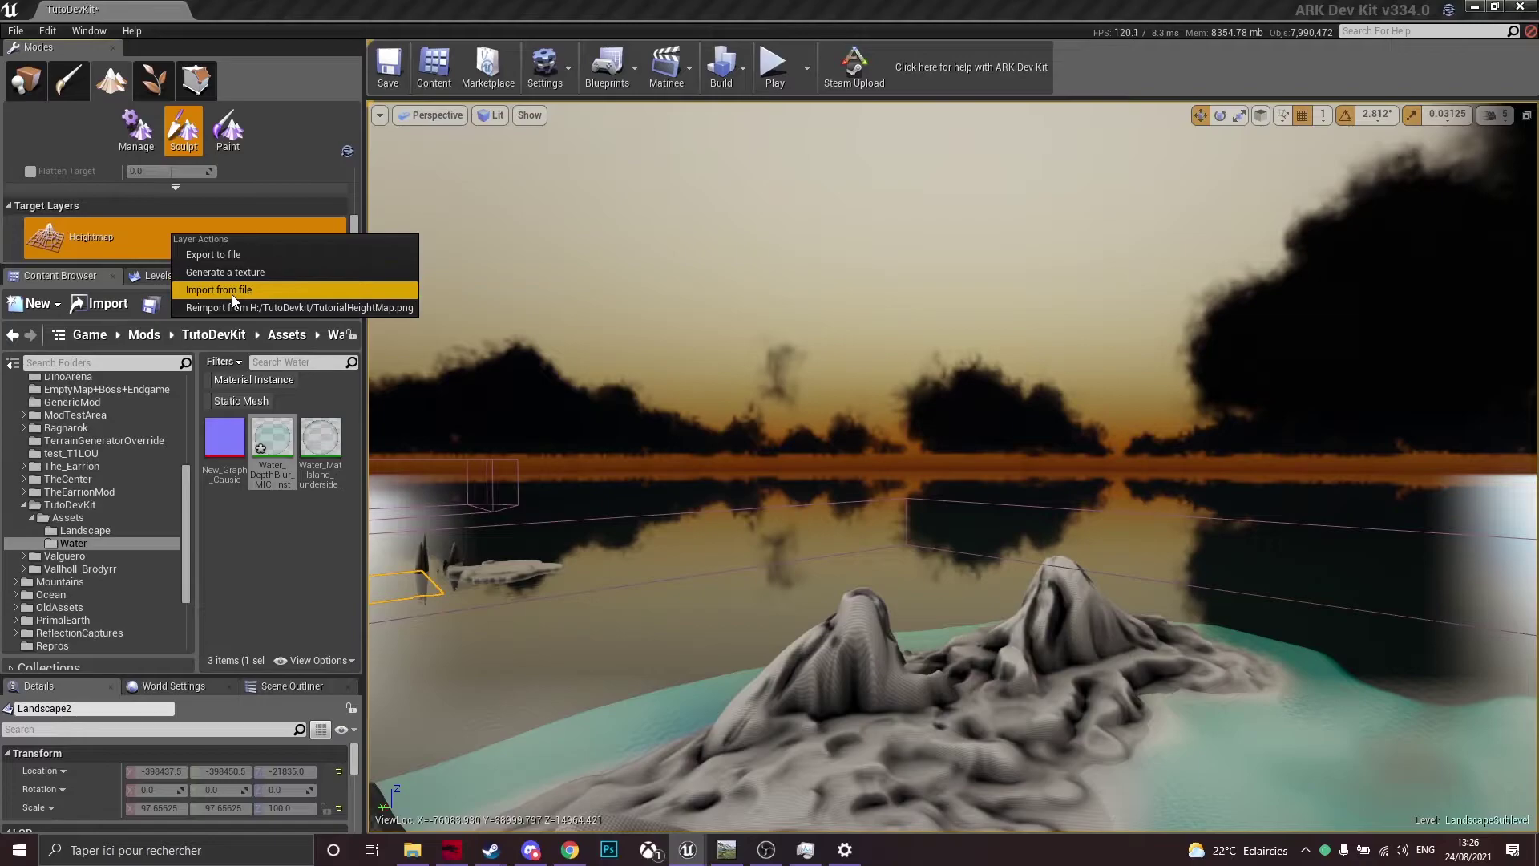
pyautogui.click(653, 320)
# - Examine the imported island terrain from several viewpoints in the perspective view
pyautogui.moveTo(652, 320); pyautogui.dragTo(613, 562, button='right')
pyautogui.moveTo(652, 385); pyautogui.dragTo(653, 393, button='right')
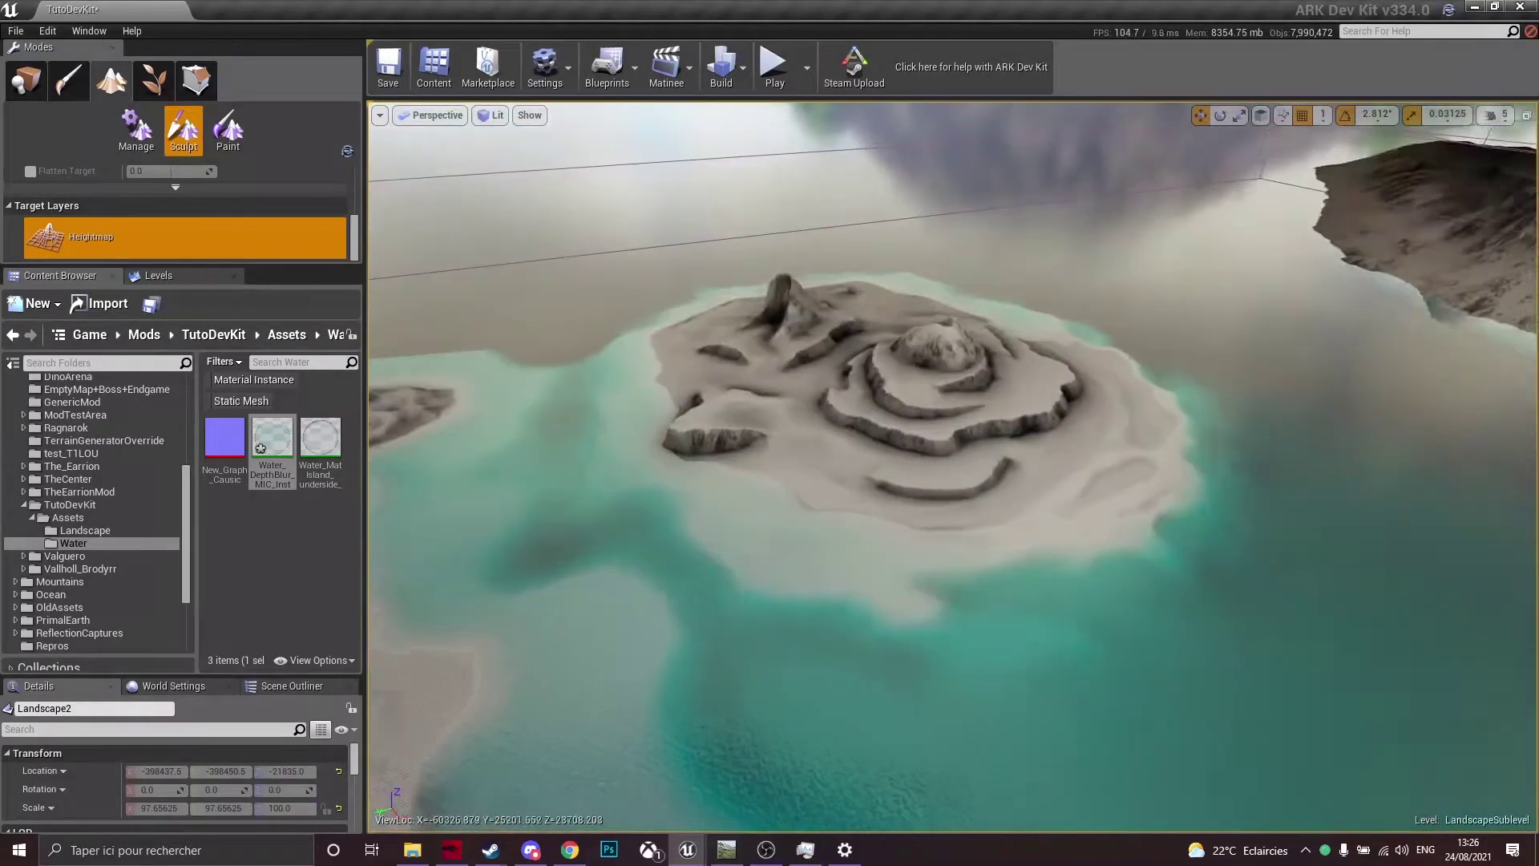
pyautogui.moveTo(954, 465); pyautogui.dragTo(954, 481, button='right')
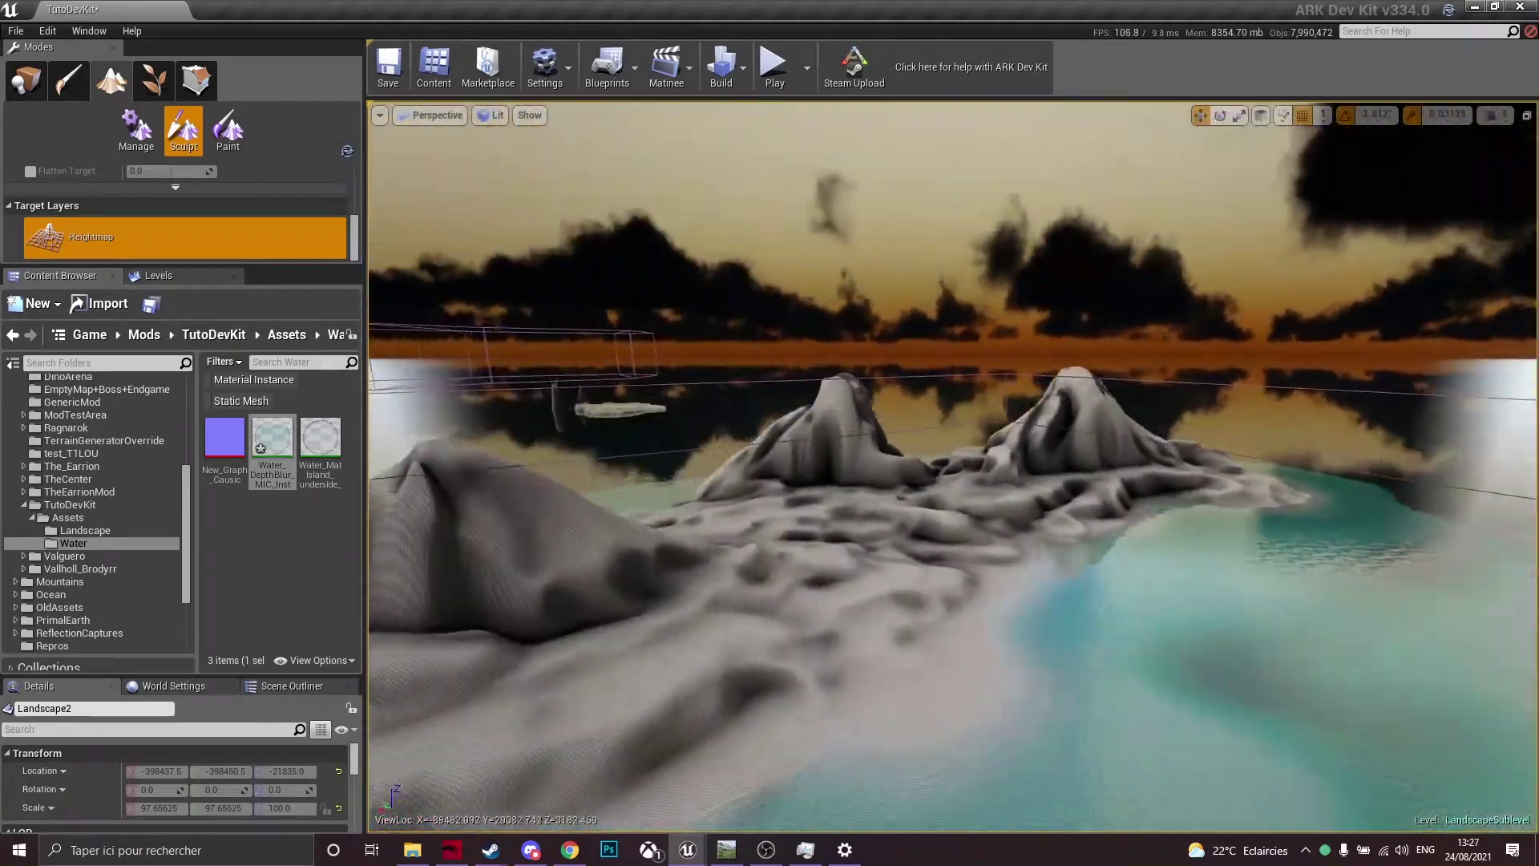
pyautogui.moveTo(954, 481)
pyautogui.mouseDown(button='right')
pyautogui.moveTo(834, 497)
pyautogui.moveTo(994, 489)
pyautogui.moveTo(1002, 417)
pyautogui.moveTo(1002, 489)
pyautogui.moveTo(954, 493)
pyautogui.mouseUp(button='right')
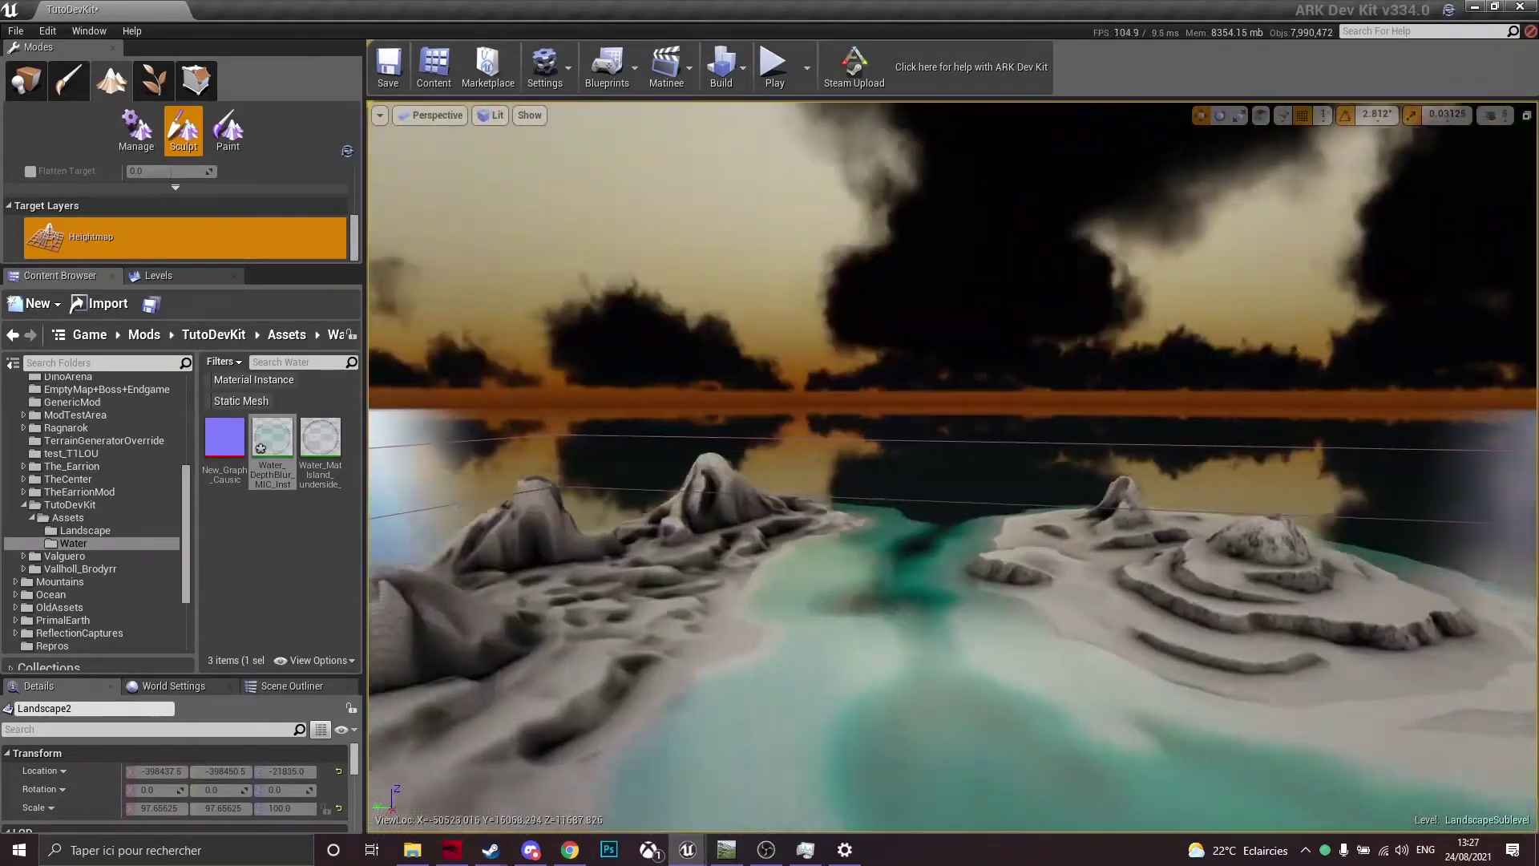
# - Fly around the landscape to inspect the central islands, the water between them and the eroded mountain terrain surrounding them
pyautogui.moveTo(954, 492); pyautogui.dragTo(954, 497, button='right')
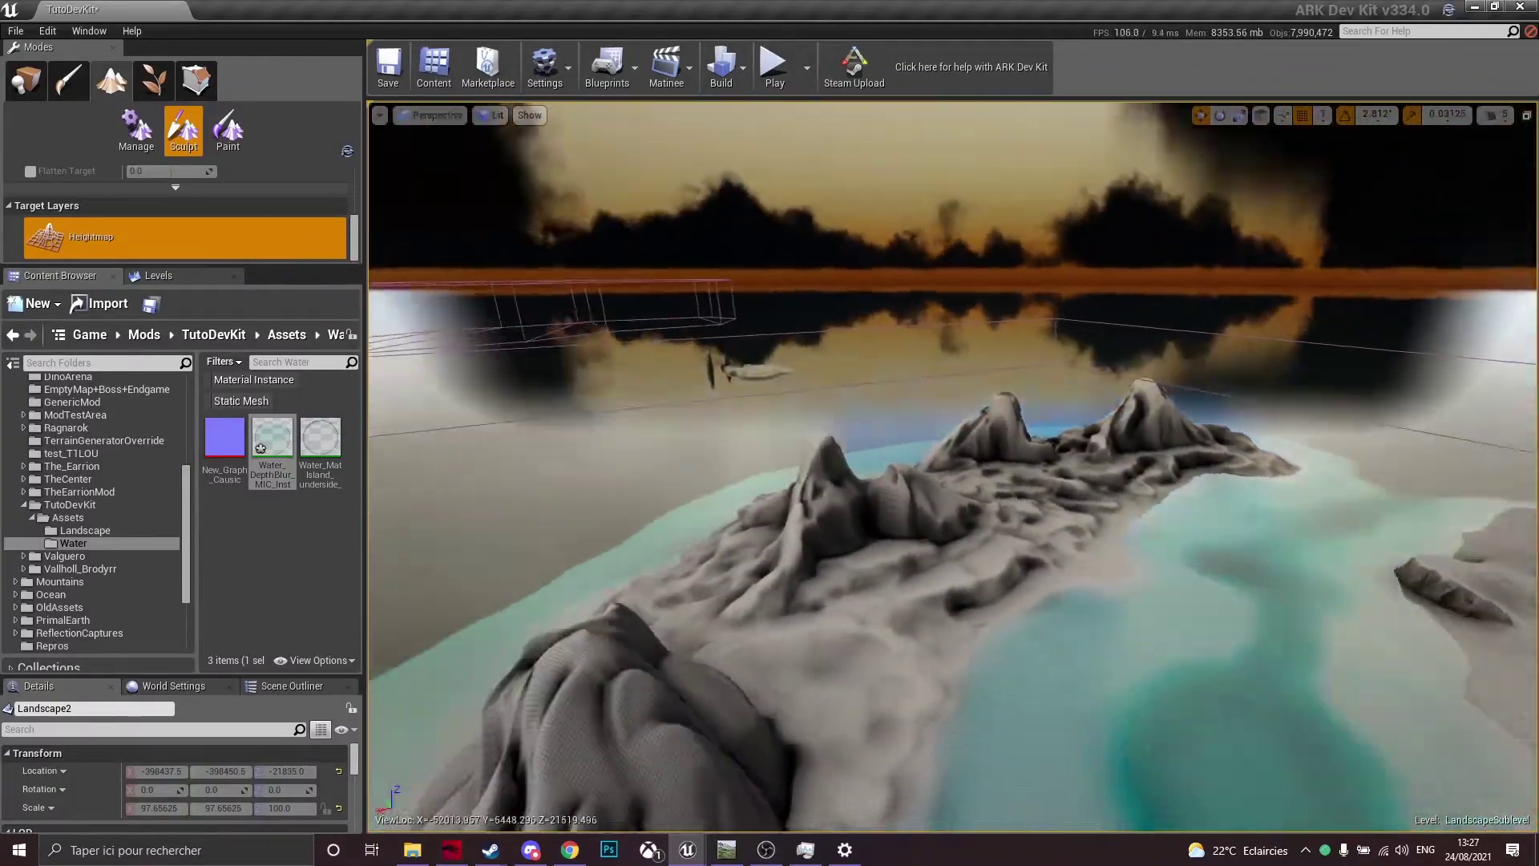
pyautogui.moveTo(954, 497); pyautogui.dragTo(1066, 561, button='right')
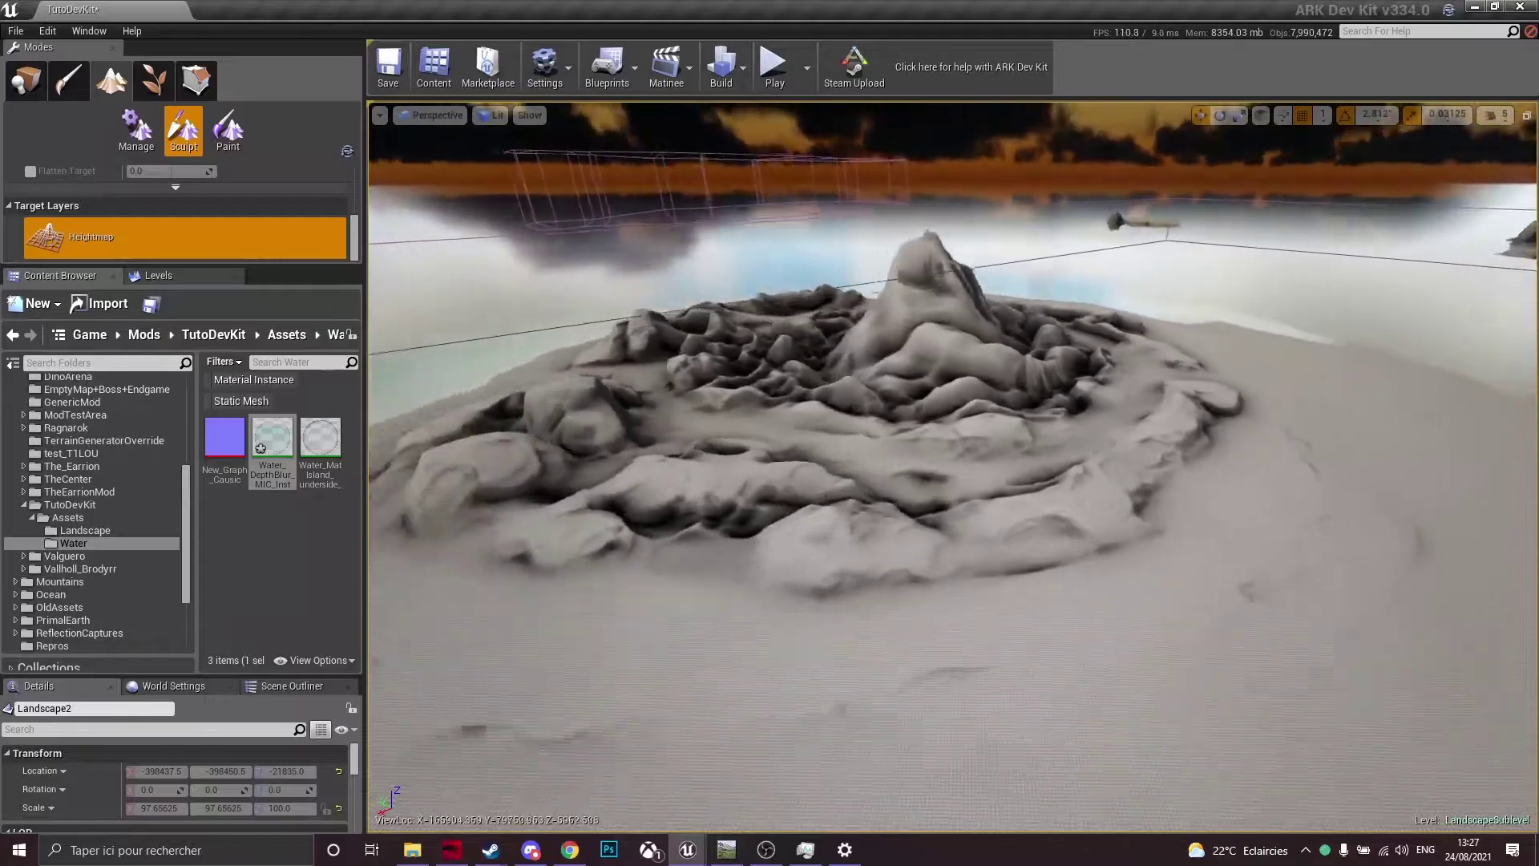
pyautogui.moveTo(954, 507); pyautogui.dragTo(954, 508, button='right')
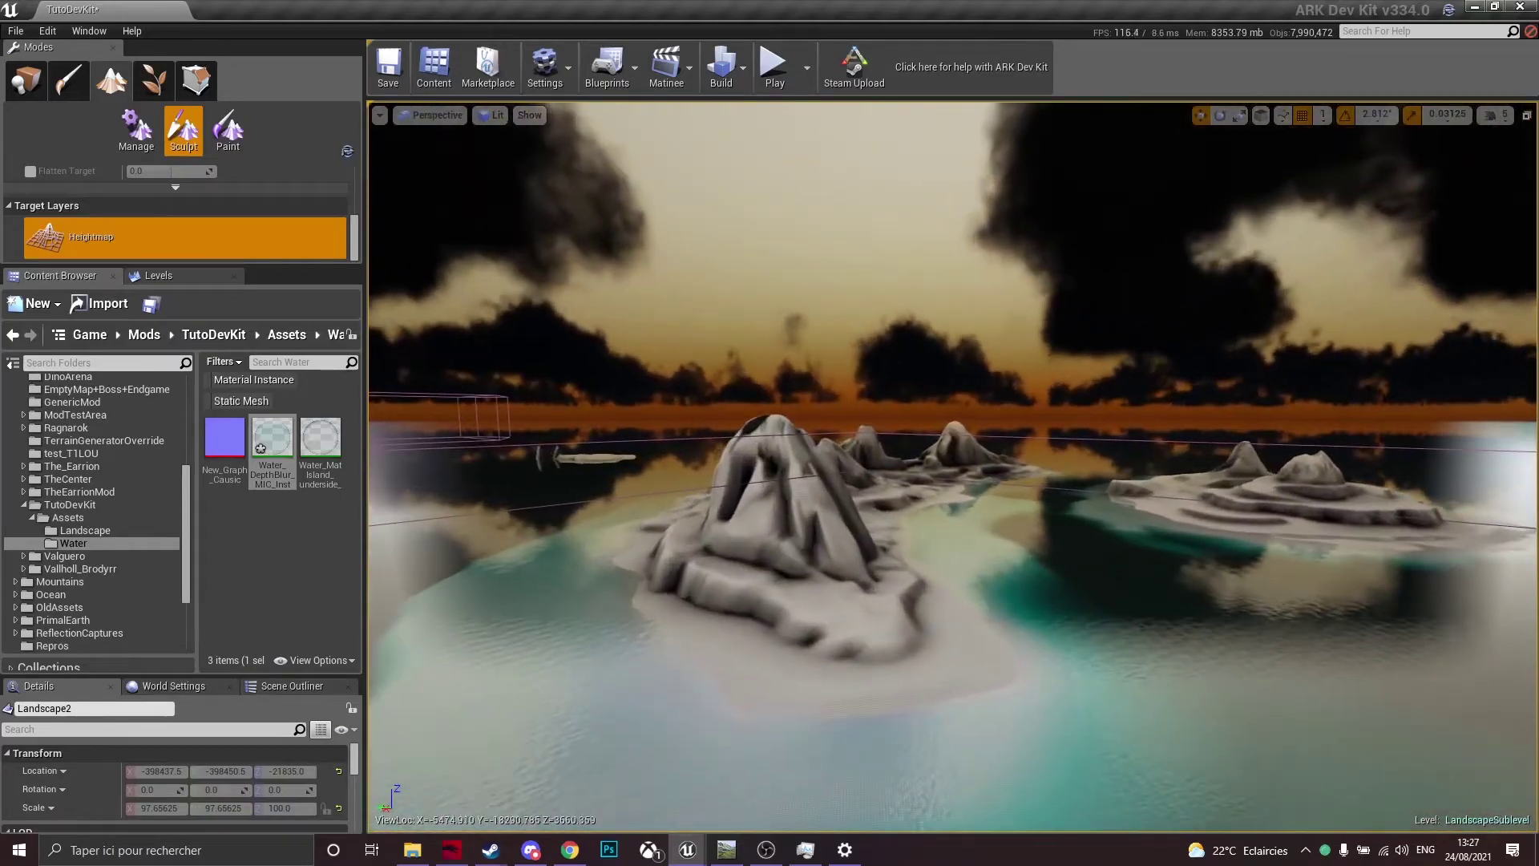
pyautogui.moveTo(952, 467); pyautogui.dragTo(1041, 444, button='right')
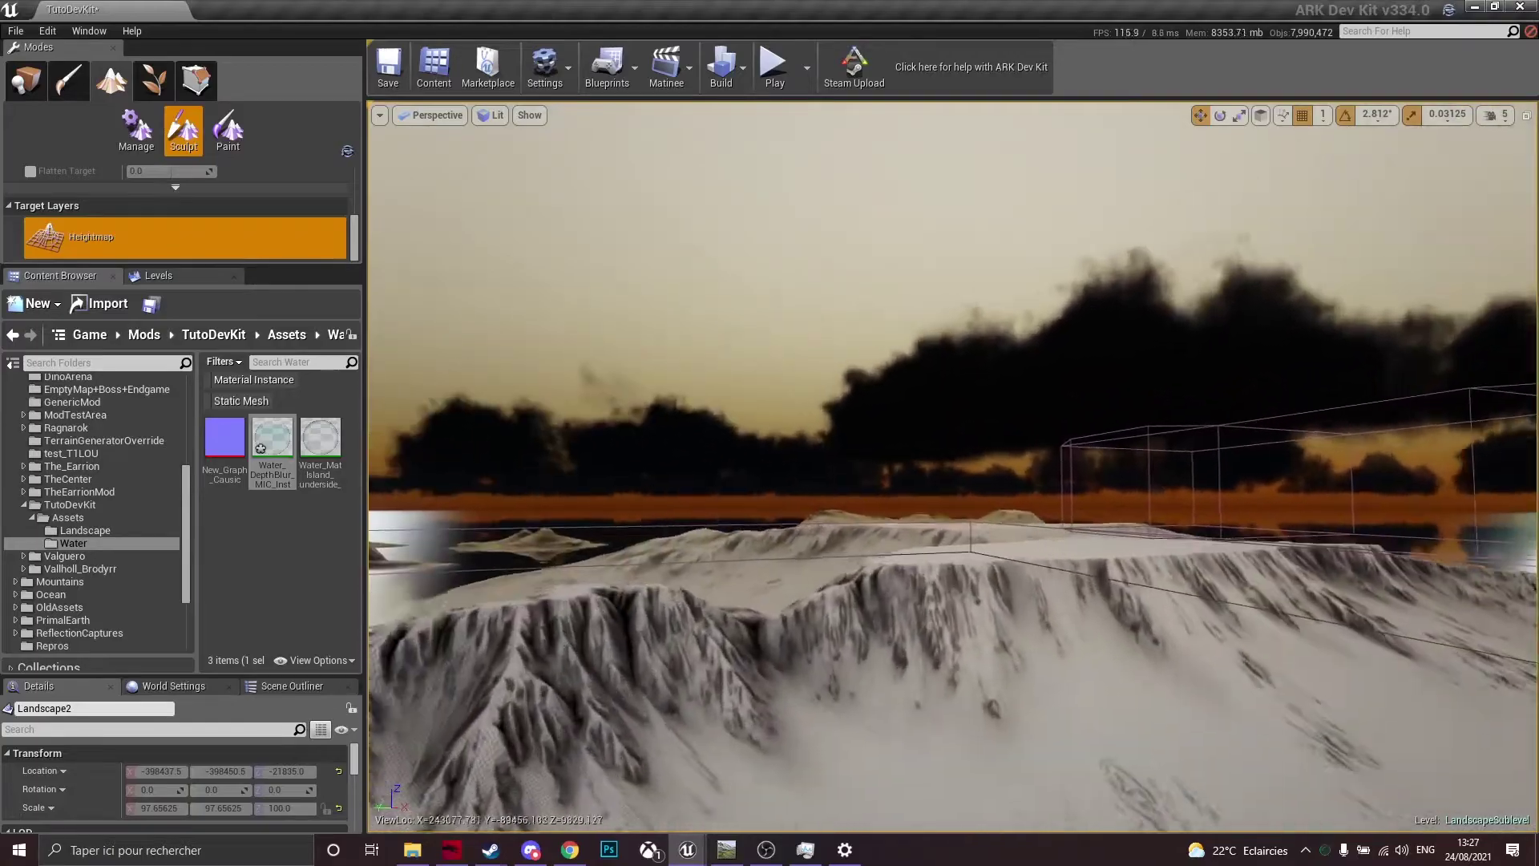
pyautogui.moveTo(952, 467); pyautogui.dragTo(629, 448, button='right')
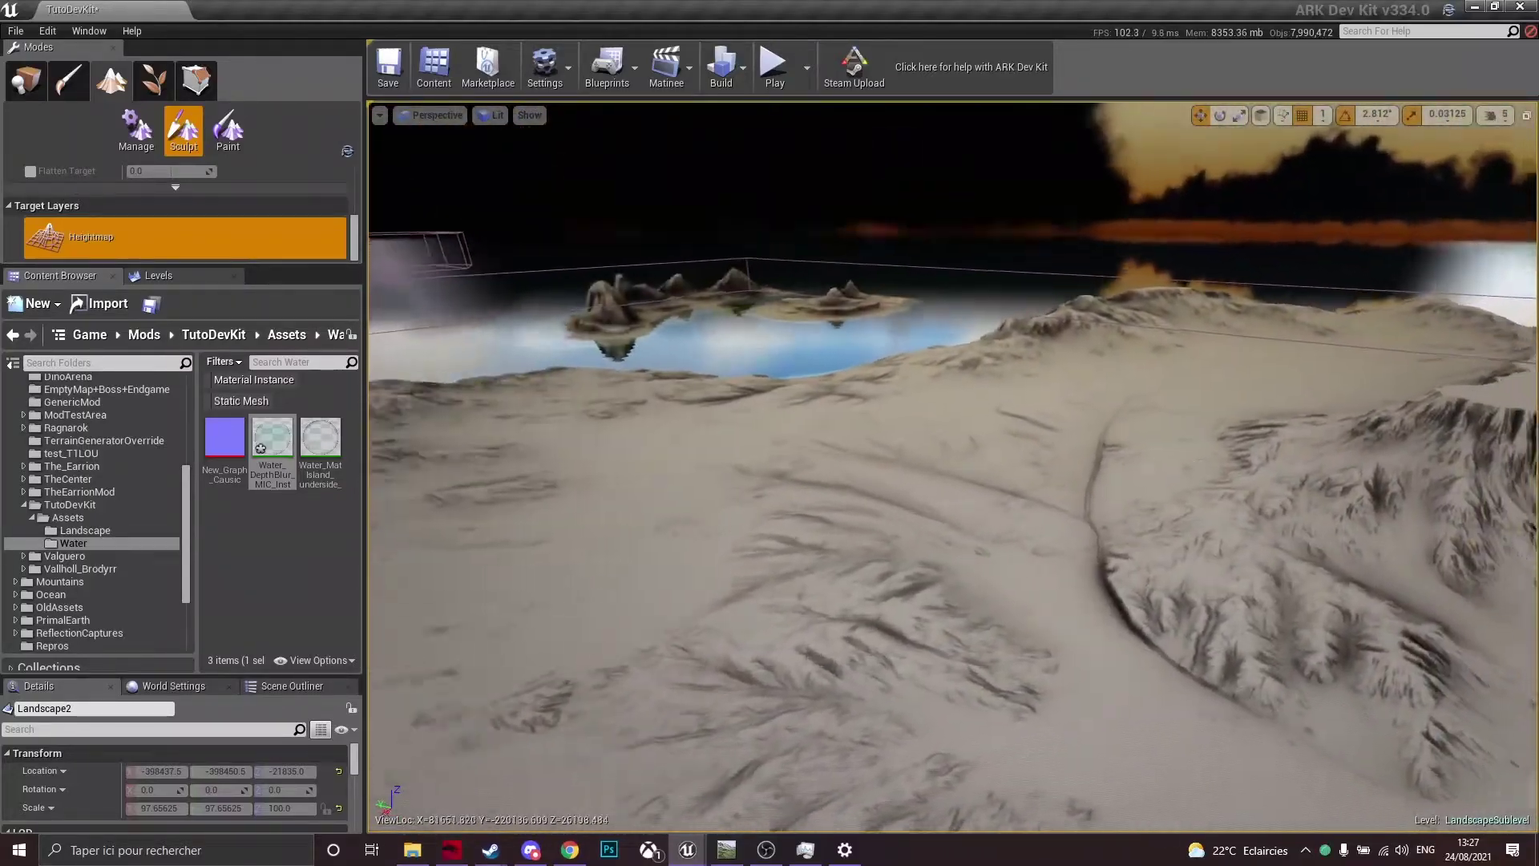
pyautogui.moveTo(952, 466); pyautogui.dragTo(983, 408, button='right')
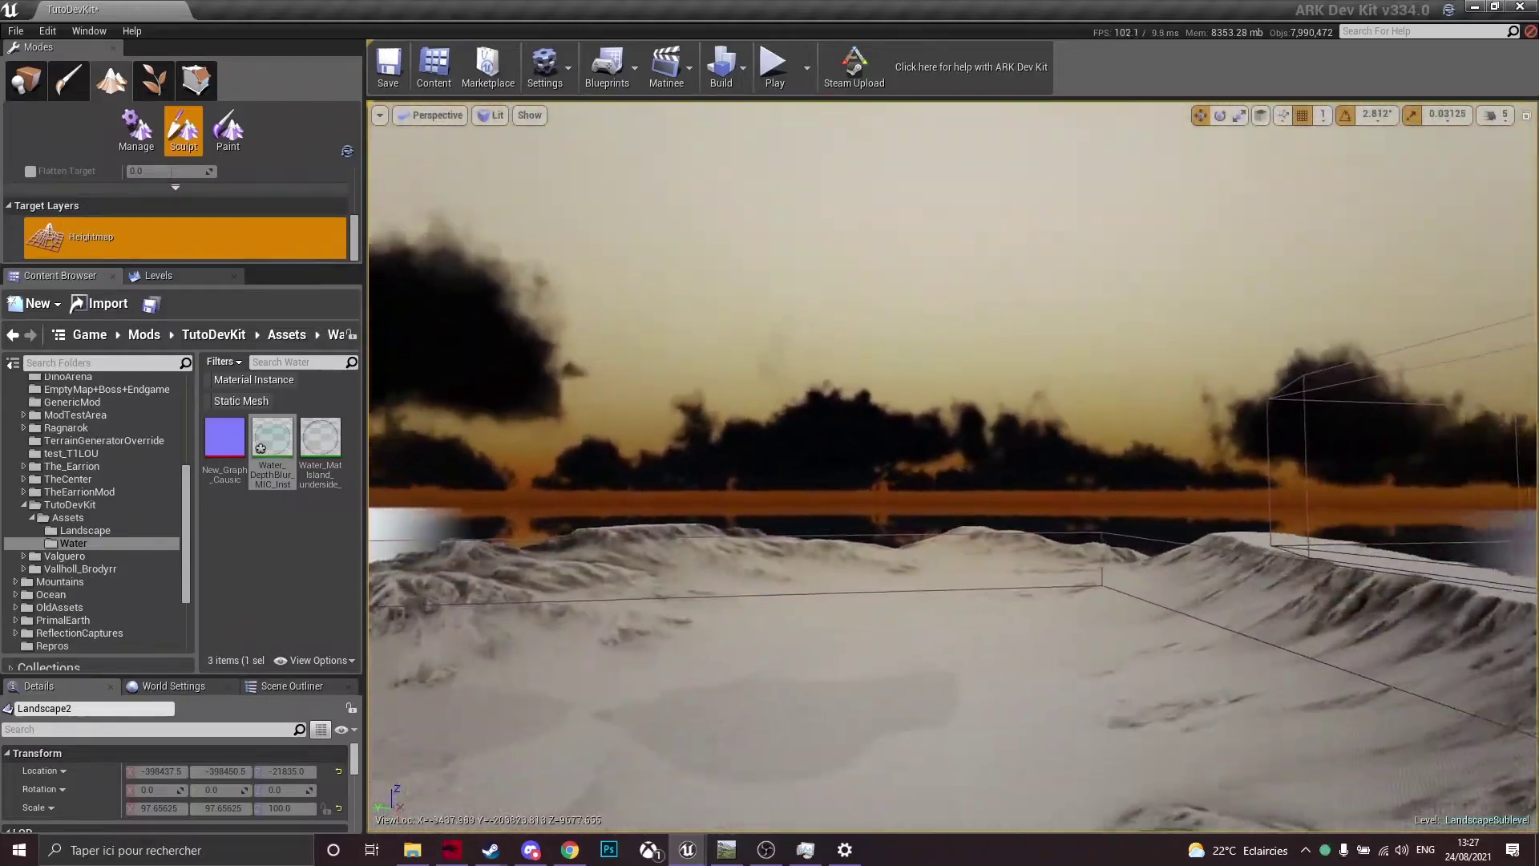
pyautogui.moveTo(952, 467); pyautogui.dragTo(801, 520, button='right')
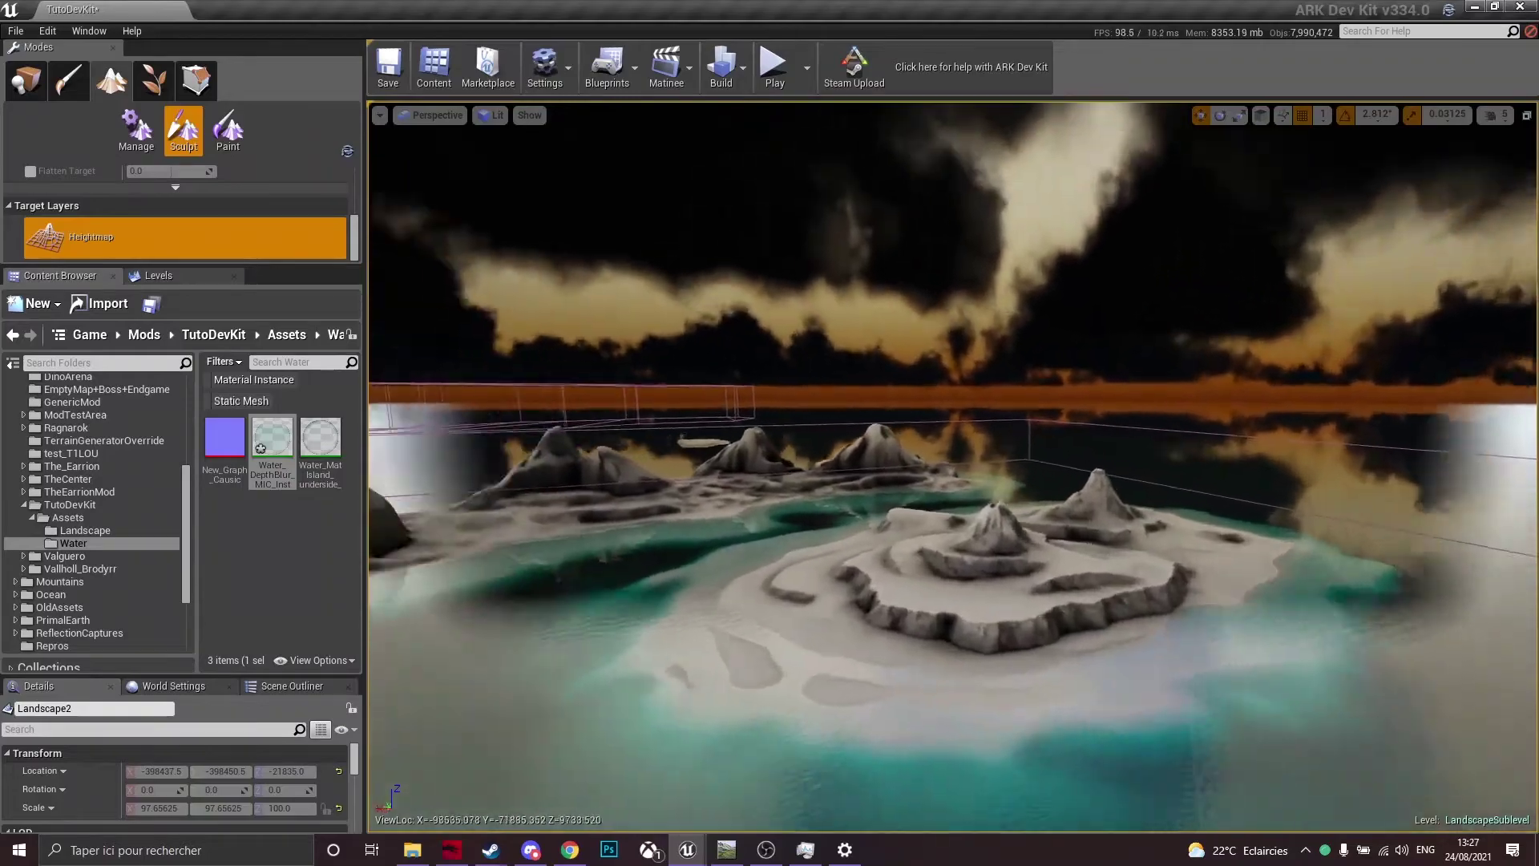
pyautogui.moveTo(952, 467); pyautogui.dragTo(681, 449, button='right')
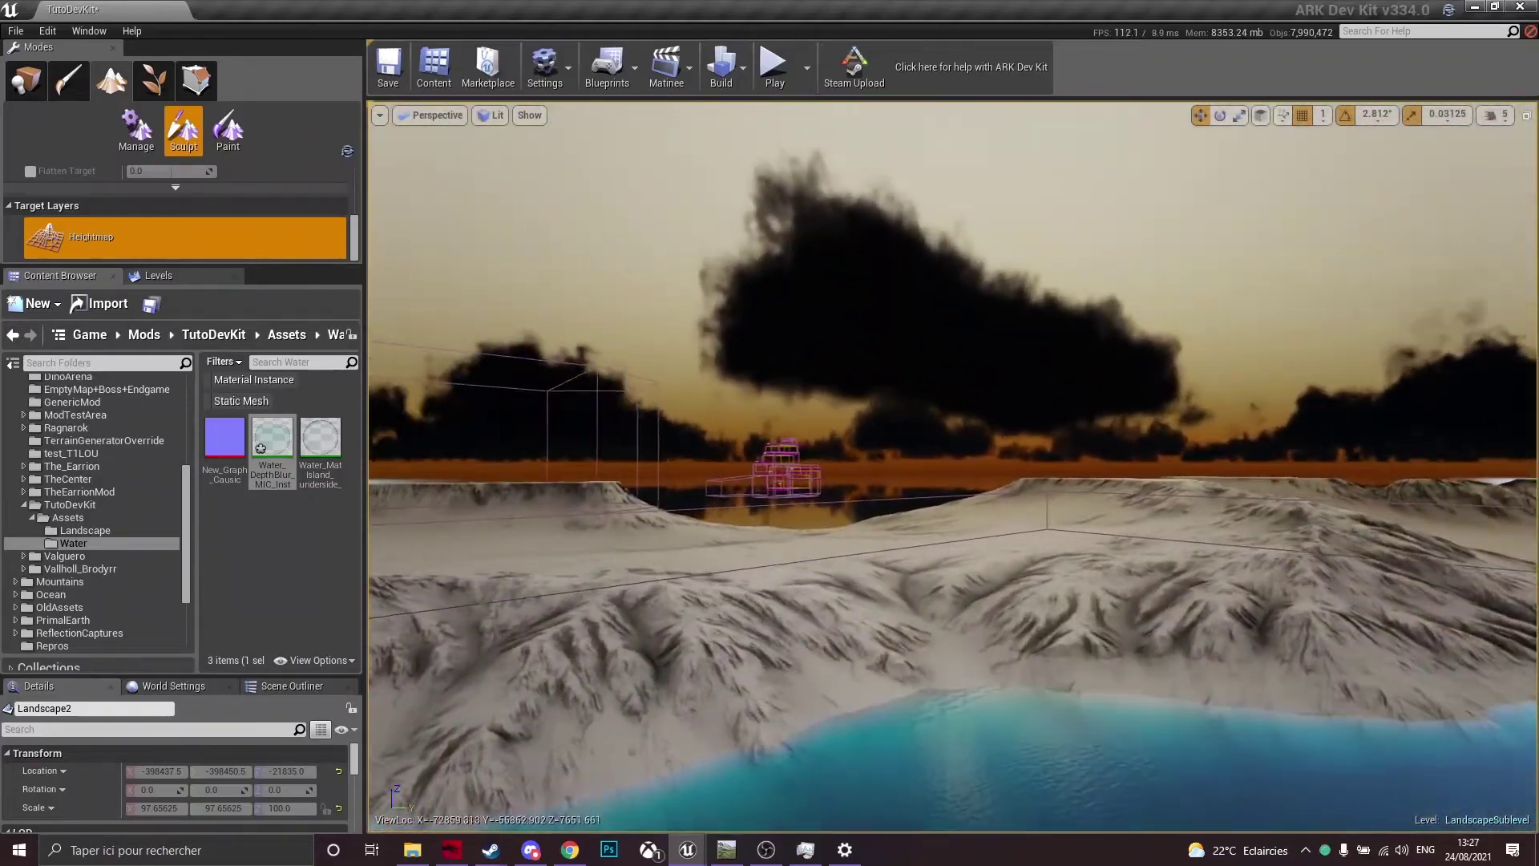
pyautogui.moveTo(952, 466); pyautogui.dragTo(1347, 480, button='right')
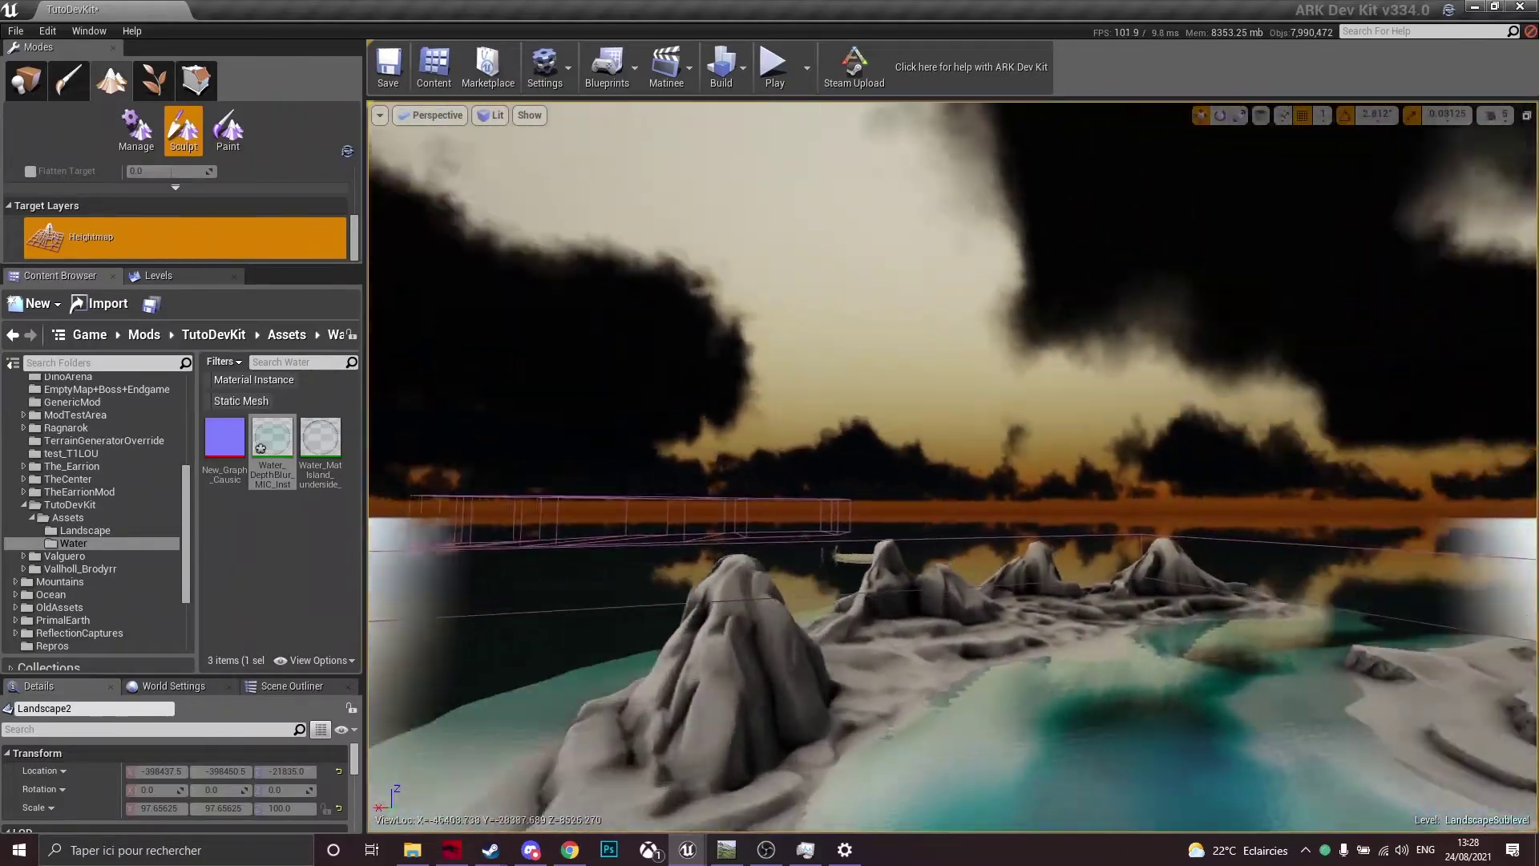
pyautogui.moveTo(953, 467)
pyautogui.mouseDown(button='right')
pyautogui.moveTo(965, 469)
pyautogui.moveTo(849, 521)
pyautogui.moveTo(682, 531)
pyautogui.moveTo(521, 570)
pyautogui.moveTo(938, 514)
pyautogui.moveTo(897, 522)
pyautogui.moveTo(986, 525)
pyautogui.moveTo(898, 481)
pyautogui.moveTo(914, 385)
pyautogui.moveTo(1066, 297)
pyautogui.moveTo(906, 513)
pyautogui.moveTo(938, 577)
pyautogui.moveTo(834, 513)
pyautogui.moveTo(682, 493)
pyautogui.moveTo(802, 473)
pyautogui.moveTo(770, 461)
pyautogui.moveTo(690, 449)
pyautogui.moveTo(625, 473)
pyautogui.moveTo(974, 485)
pyautogui.moveTo(962, 481)
pyautogui.moveTo(958, 553)
pyautogui.moveTo(966, 483)
pyautogui.mouseUp(button='right')
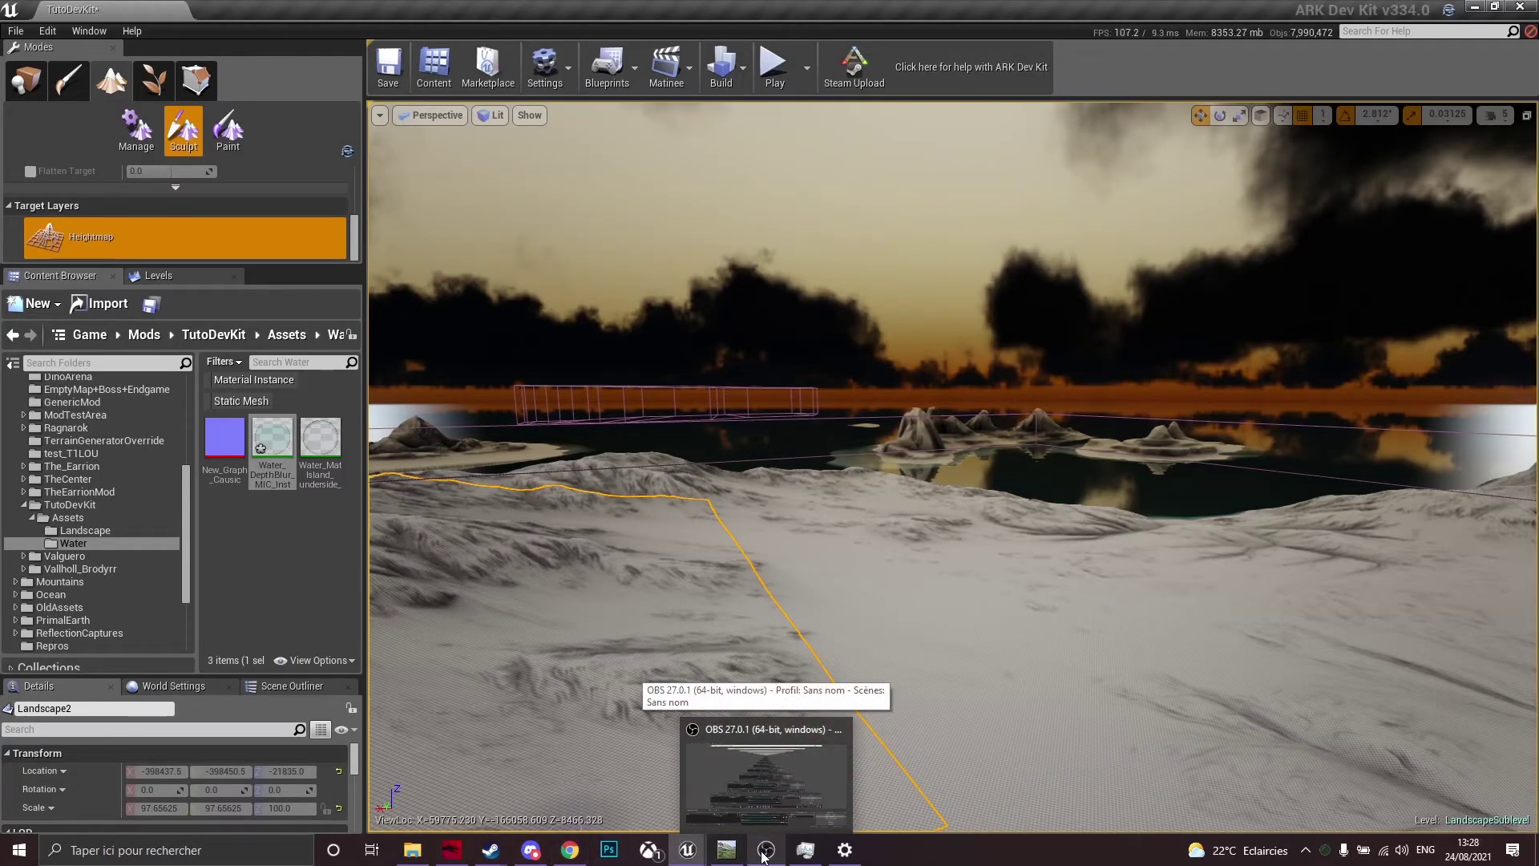
pyautogui.click(764, 851)
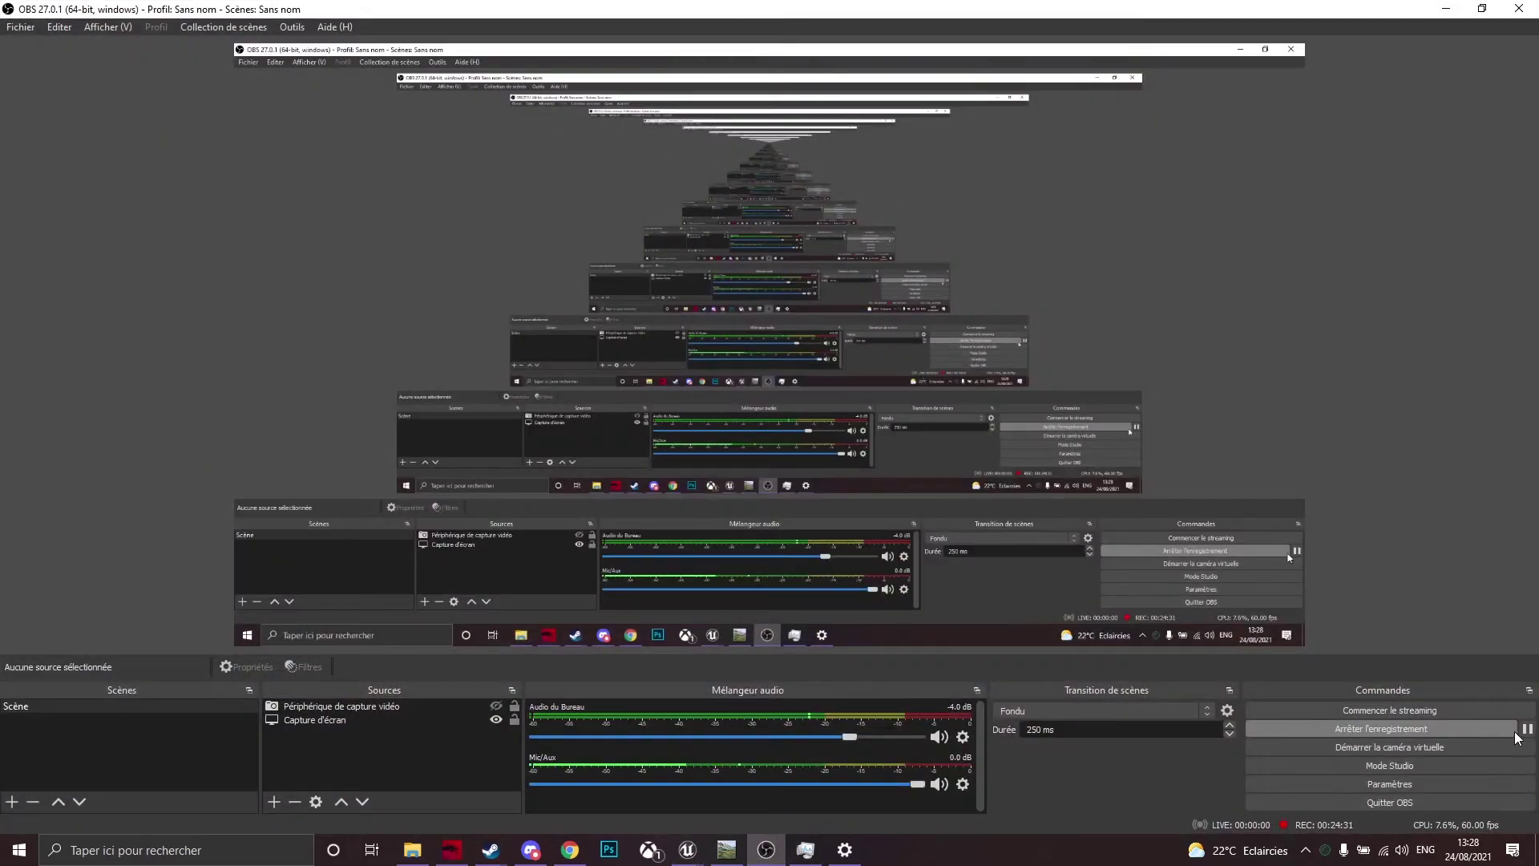